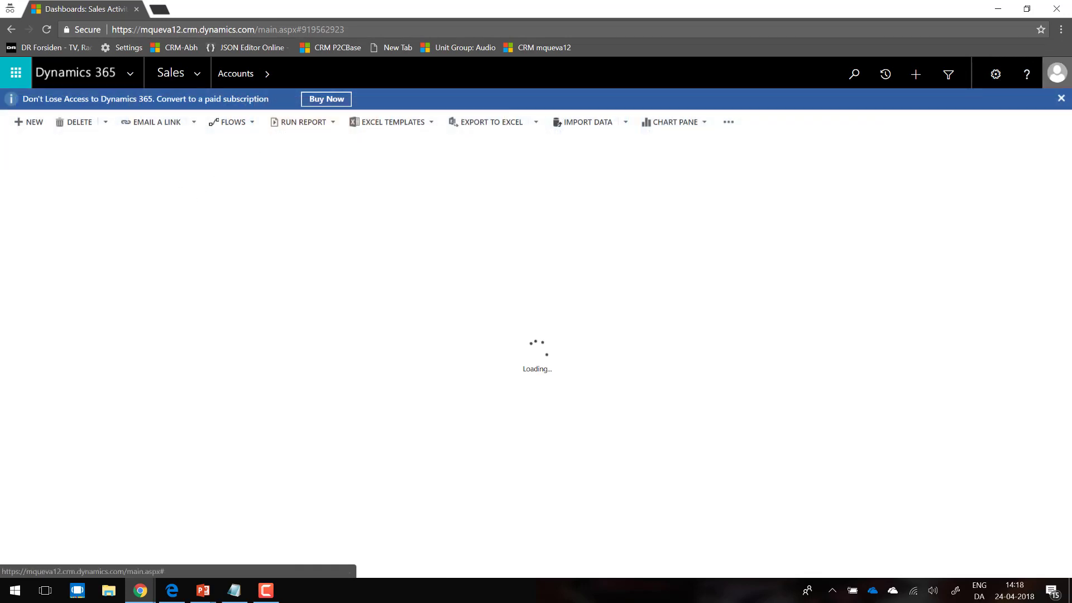
Step: Dismiss the subscription notice and start a new account record with the account name AXUGint
{"action": "left_click", "coordinate": [1061, 99]}
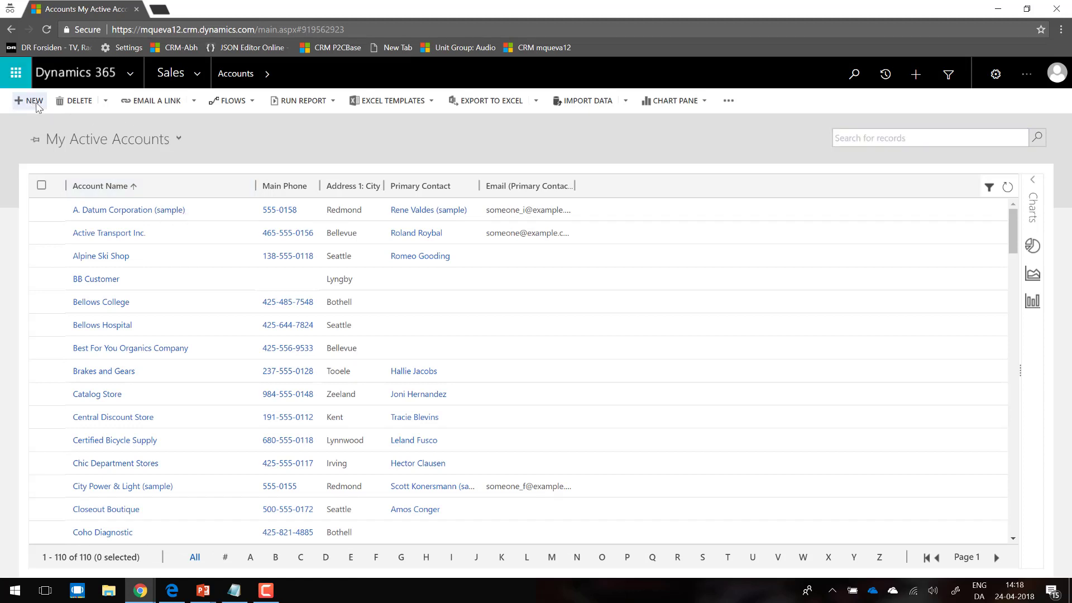
{"action": "left_click", "coordinate": [34, 101]}
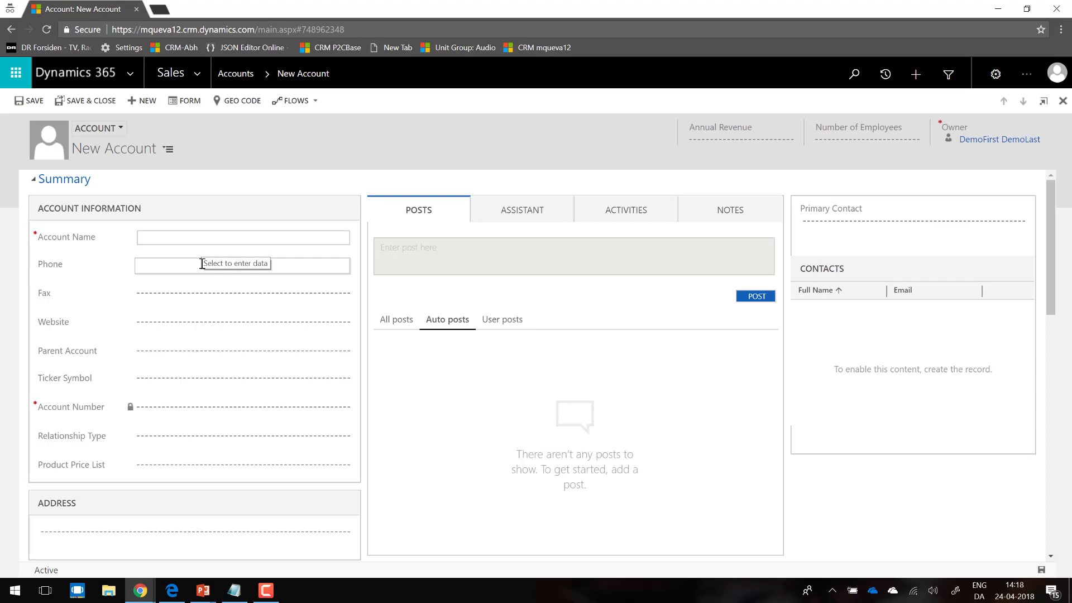
{"action": "type", "text": "UG"}
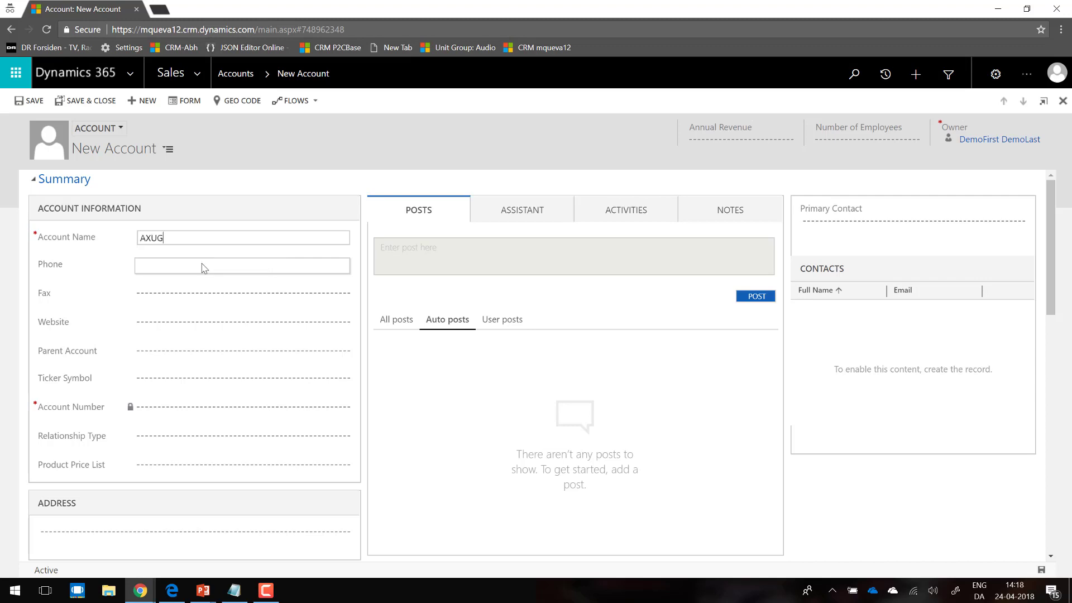
{"action": "type", "text": "int"}
{"action": "left_click", "coordinate": [202, 266]}
{"action": "type", "text": "123"}
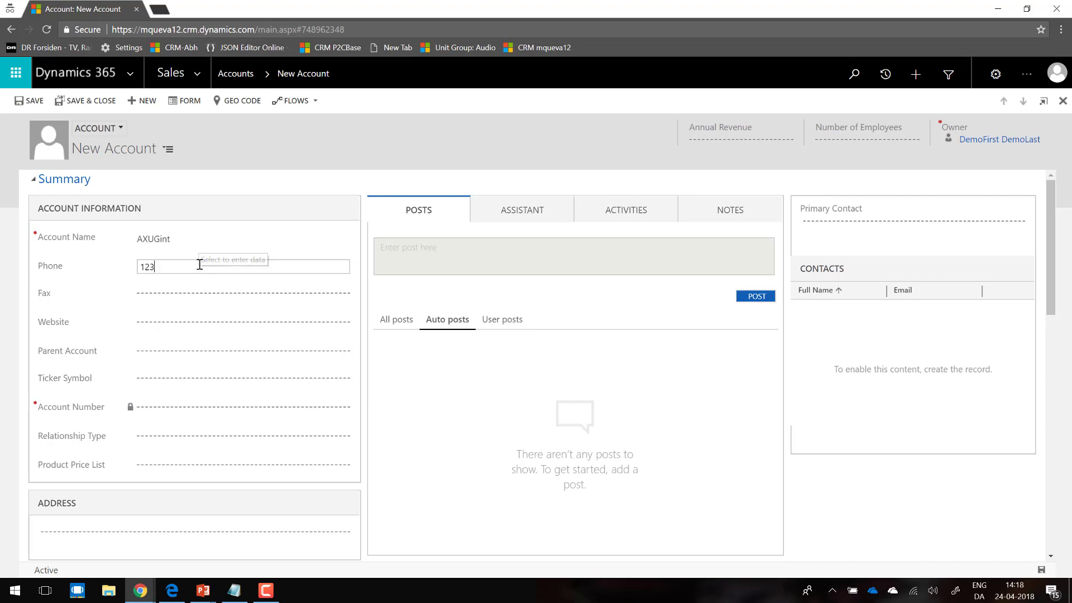
{"action": "type", "text": " 456 890"}
{"action": "left_click", "coordinate": [187, 296]}
{"action": "type", "text": "321 456 789"}
{"action": "left_click", "coordinate": [178, 323]}
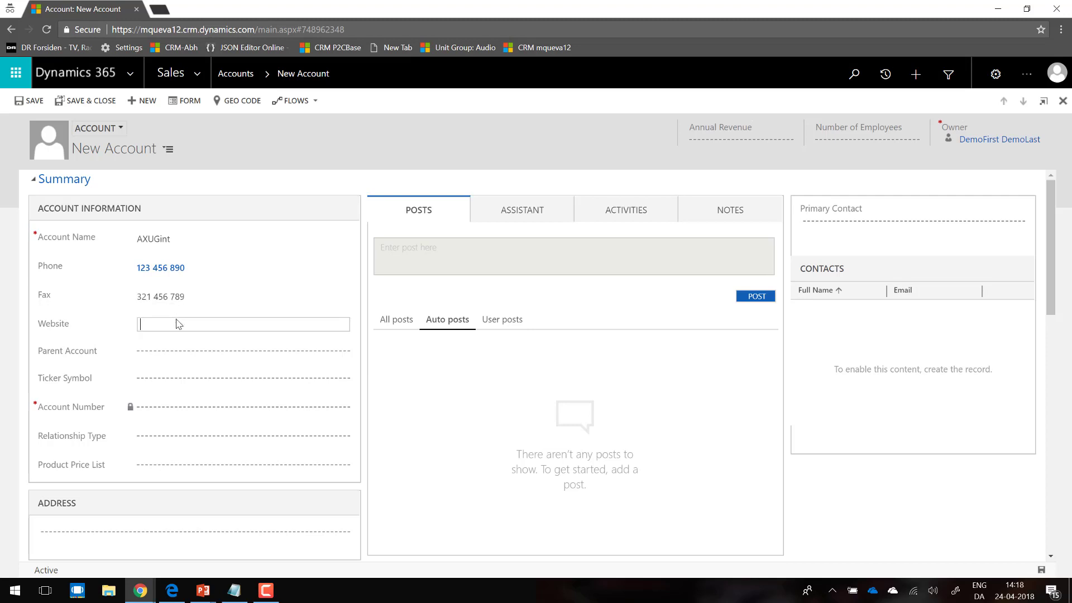
{"action": "type", "text": "www.ms.dk"}
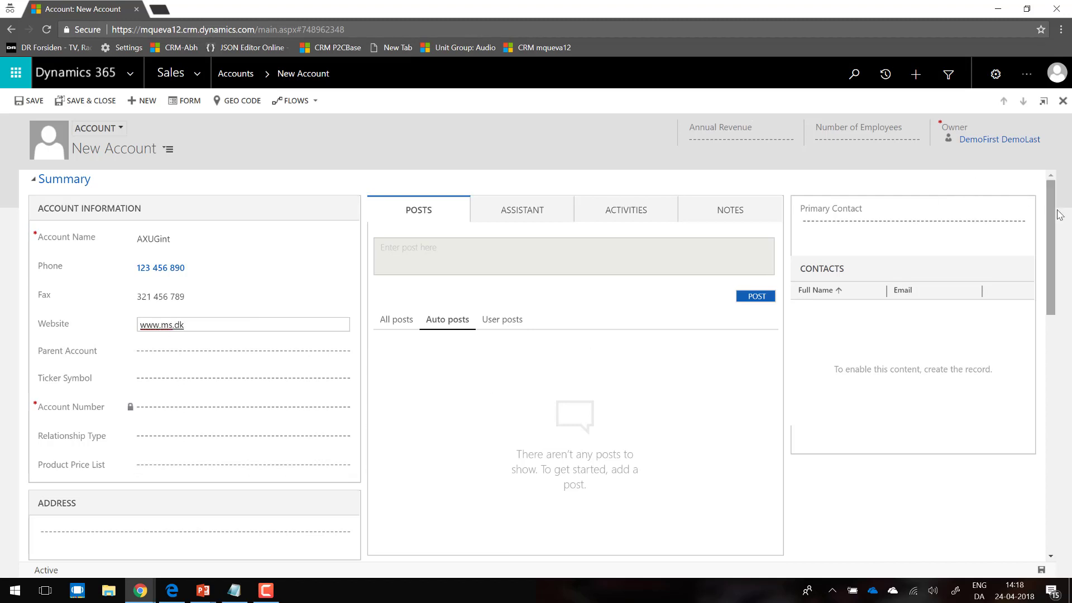
Step: Fill in the account's address with street, city, postal code and country
{"action": "left_click_drag", "start_coordinate": [1051, 217], "coordinate": [1051, 283]}
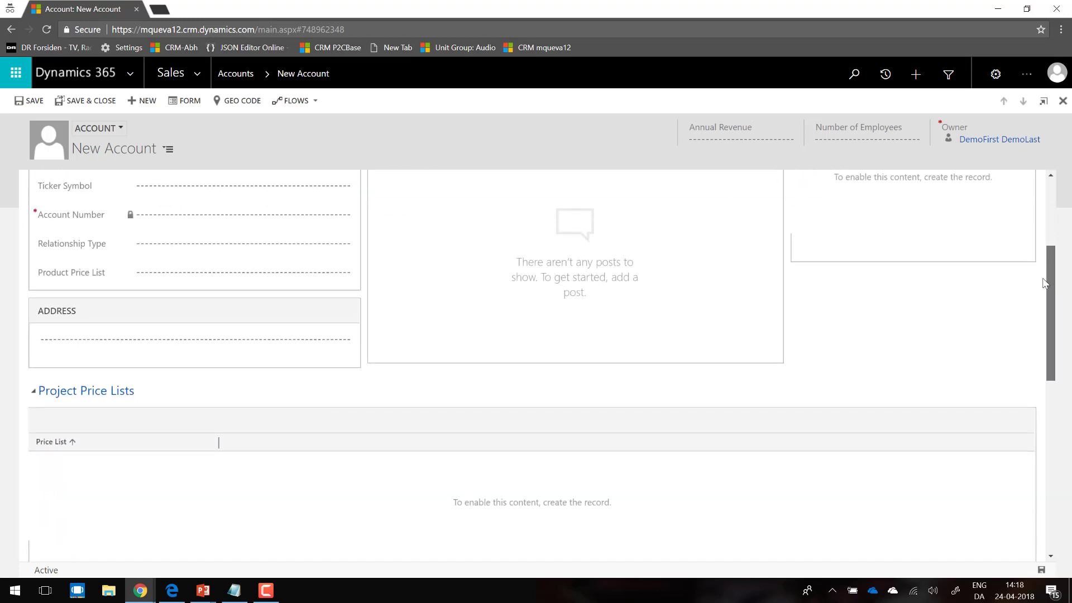
{"action": "left_click", "coordinate": [279, 342]}
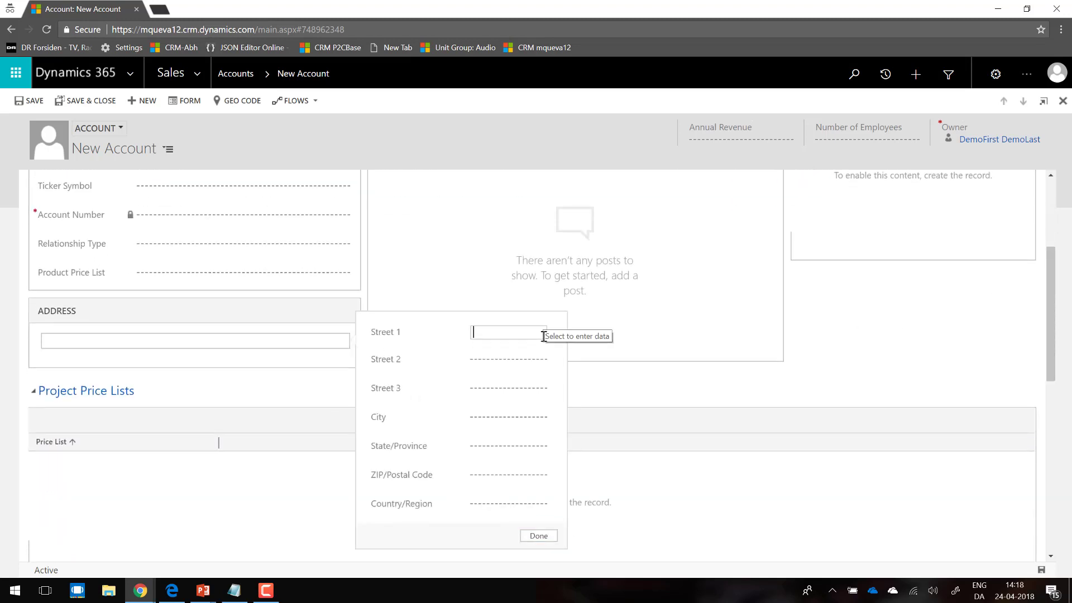
{"action": "type", "text": "Kanalvej"}
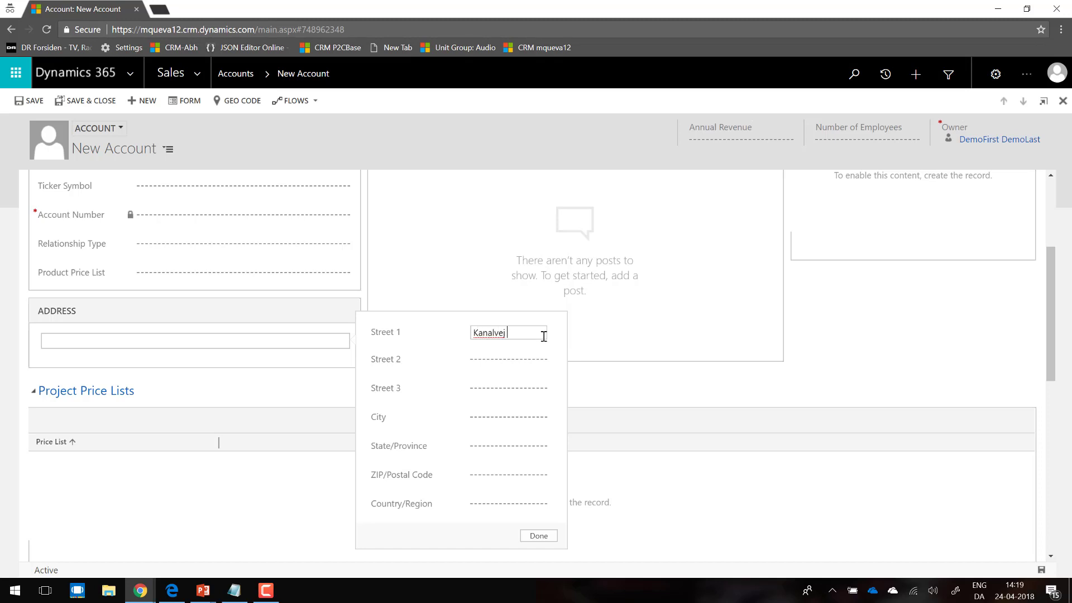
{"action": "type", "text": " 7"}
{"action": "key", "text": "Tab"}
{"action": "key", "text": "Tab"}
{"action": "key", "text": "Tab"}
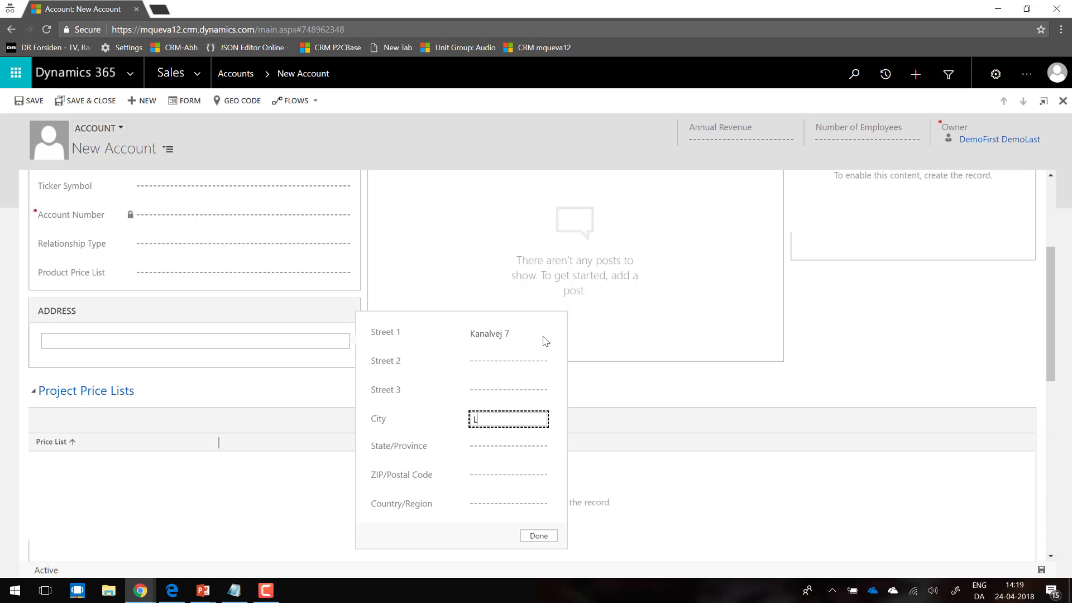
{"action": "type", "text": "Lyngby"}
{"action": "key", "text": "Tab"}
{"action": "key", "text": "Tab"}
{"action": "key", "text": "Tab"}
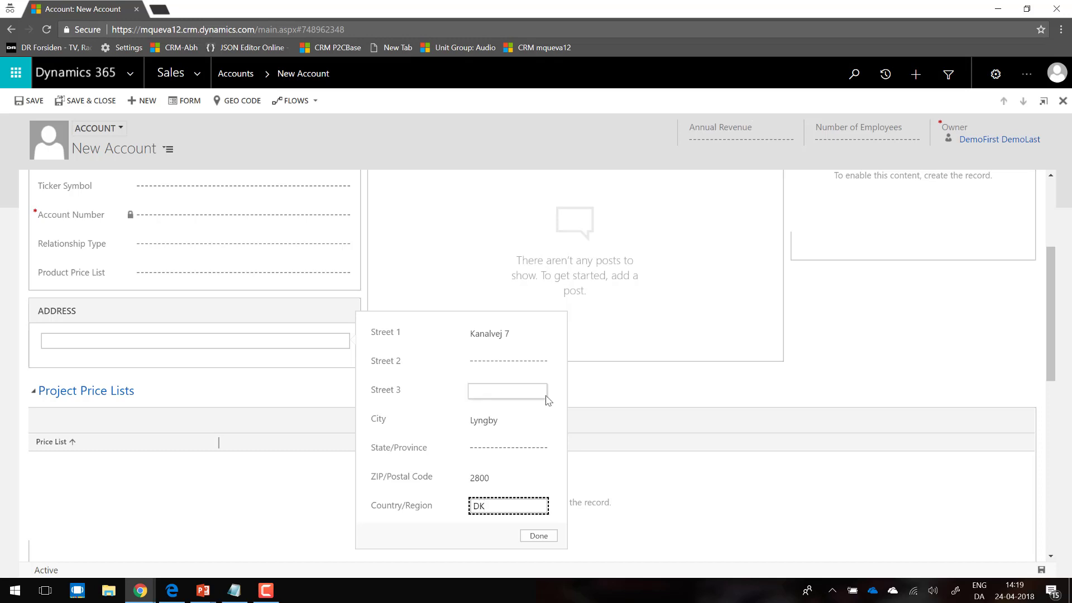
{"action": "left_click", "coordinate": [540, 536]}
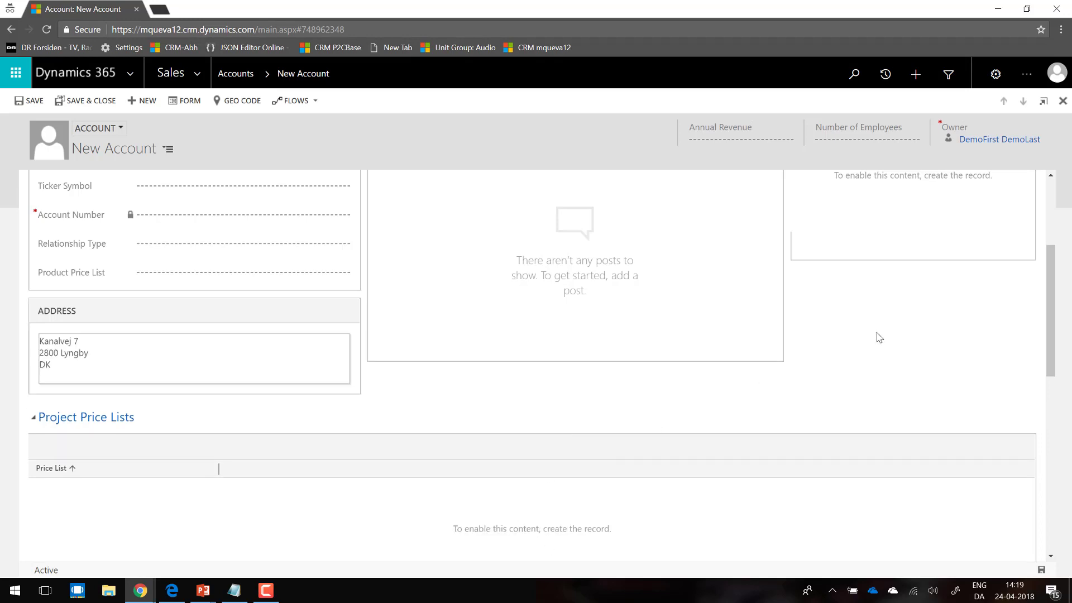
Step: Set the account's number of employees to 555 and save the record
{"action": "left_click_drag", "start_coordinate": [1051, 271], "coordinate": [1055, 198]}
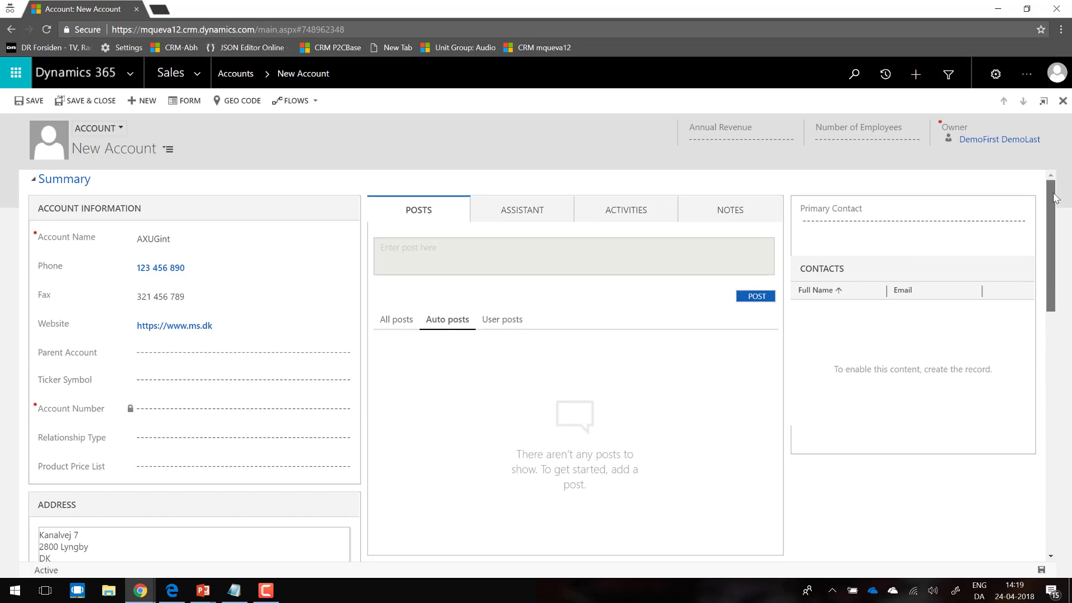
{"action": "left_click", "coordinate": [870, 145]}
{"action": "type", "text": "555"}
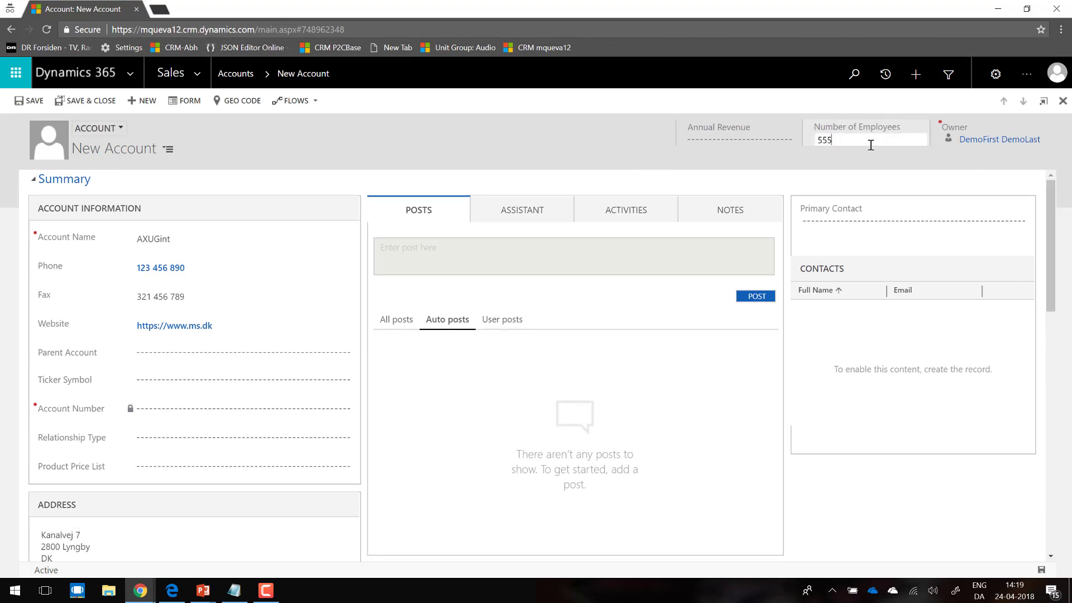
{"action": "left_click", "coordinate": [954, 474]}
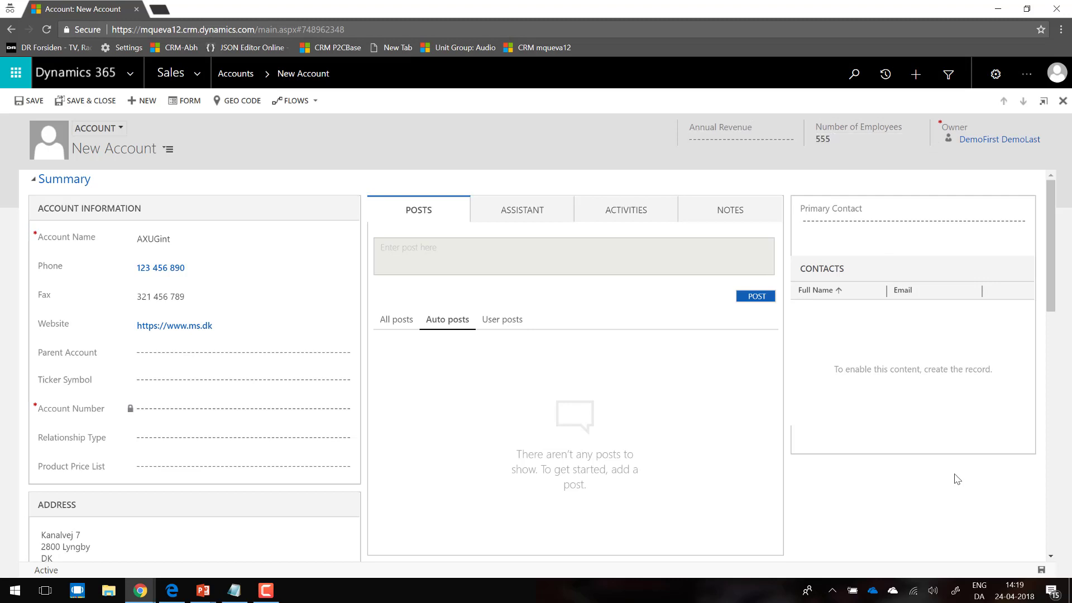
{"action": "left_click", "coordinate": [29, 102]}
{"action": "left_click", "coordinate": [38, 107]}
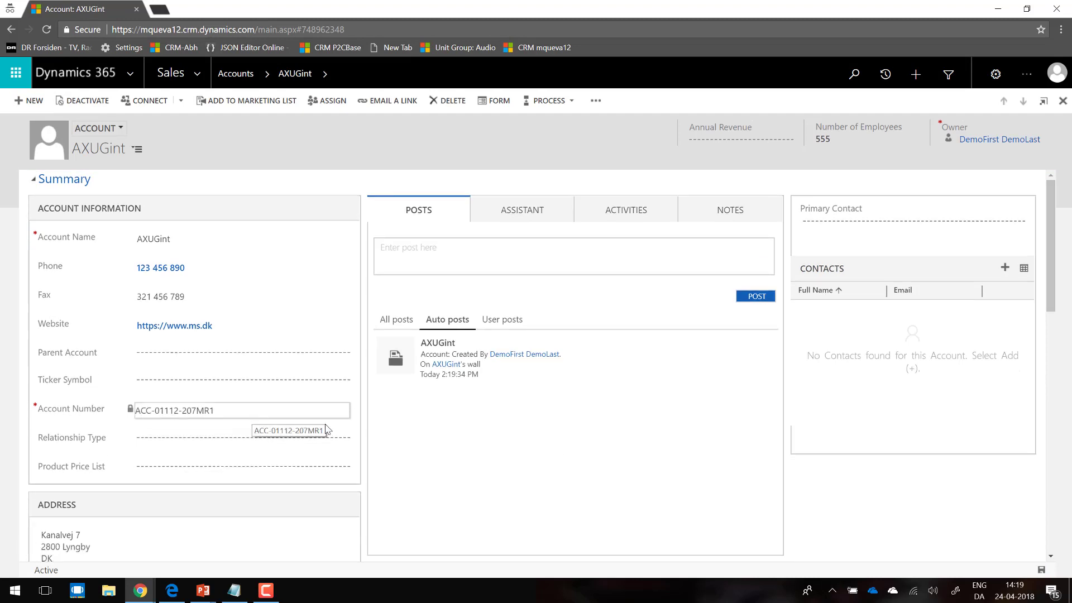
Step: Switch to Dynamics 365 Finance and Operations and open the Released products list
{"action": "left_click", "coordinate": [172, 593]}
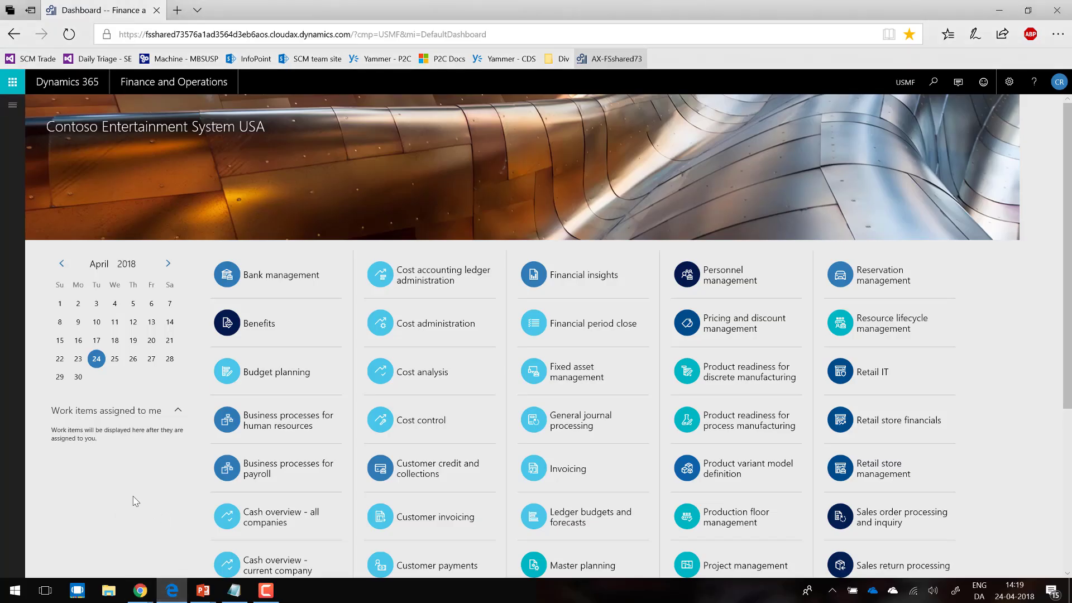
{"action": "left_click", "coordinate": [12, 105]}
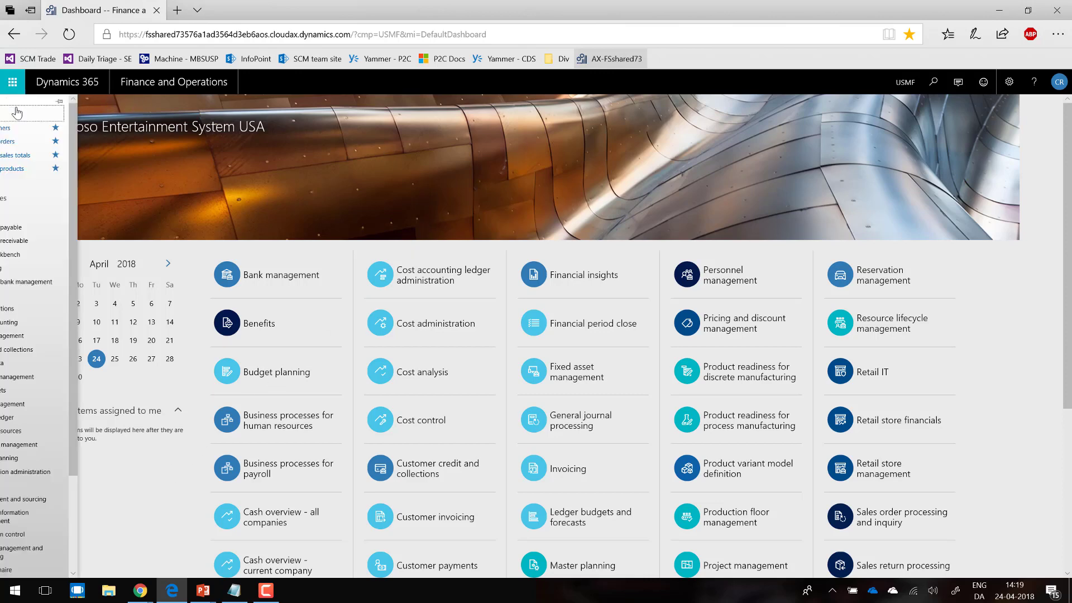
{"action": "left_click", "coordinate": [43, 172]}
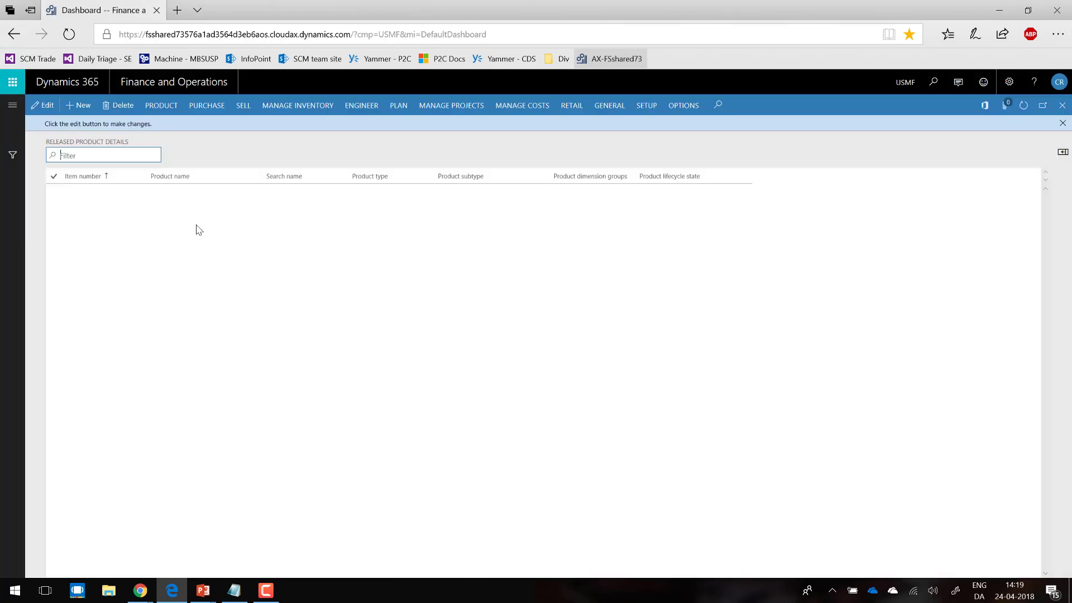
Step: Start a new released product with product number AXUGint and product name AXUG integration
{"action": "left_click", "coordinate": [79, 106]}
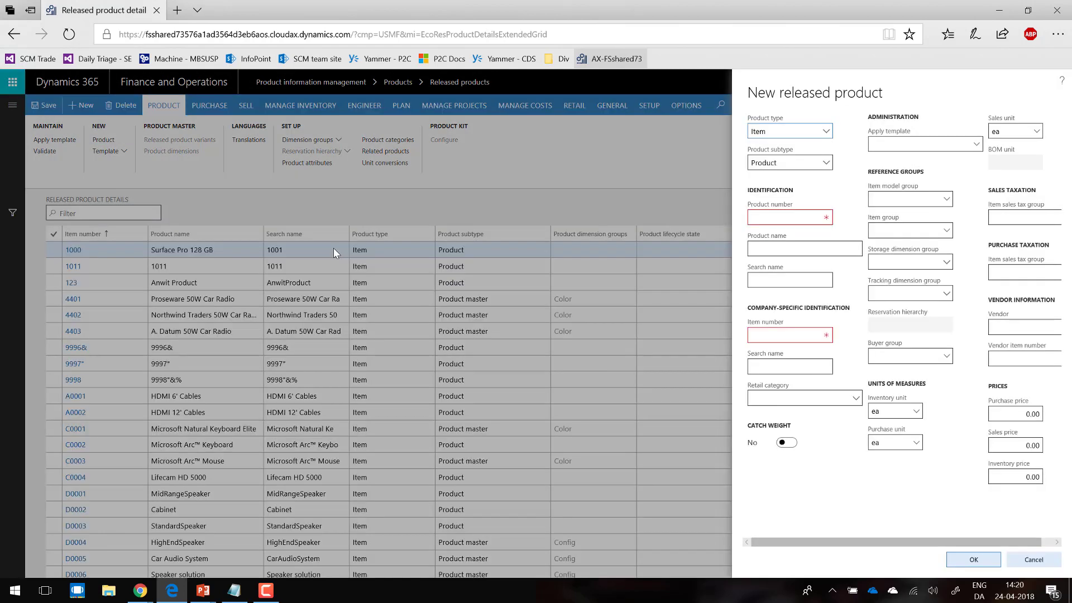
{"action": "left_click", "coordinate": [796, 217]}
{"action": "type", "text": "AXUGint"}
{"action": "left_click", "coordinate": [786, 250]}
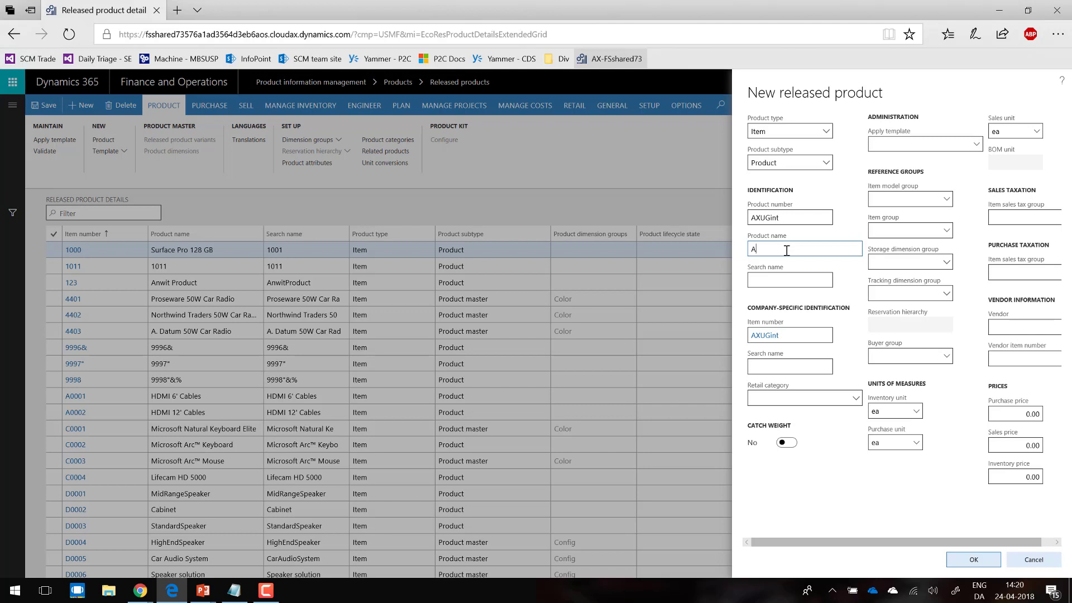
{"action": "type", "text": "AXUG integration"}
{"action": "left_click", "coordinate": [787, 281]}
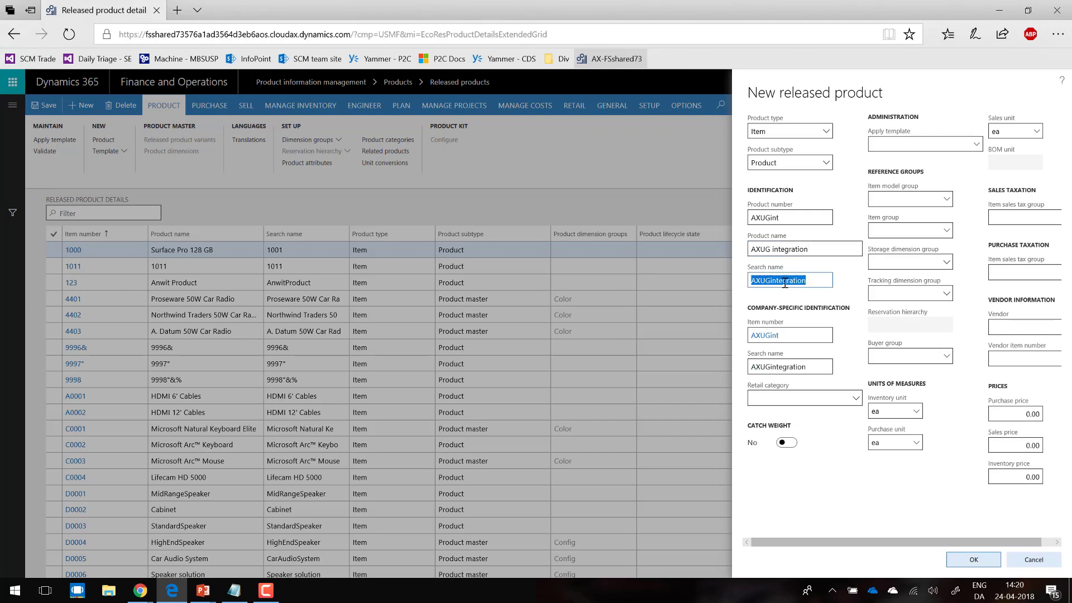
Step: Set the product's item model group to FIFO, item group to Audio, storage dimension group to SiteWH and tracking dimension group to None
{"action": "left_click", "coordinate": [946, 201]}
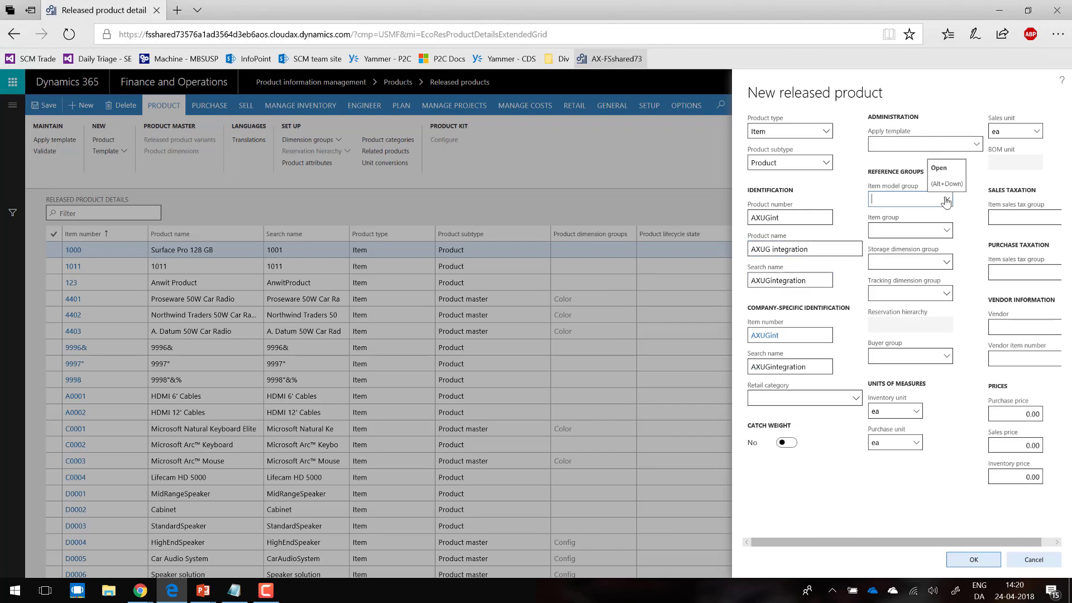
{"action": "left_click", "coordinate": [946, 201]}
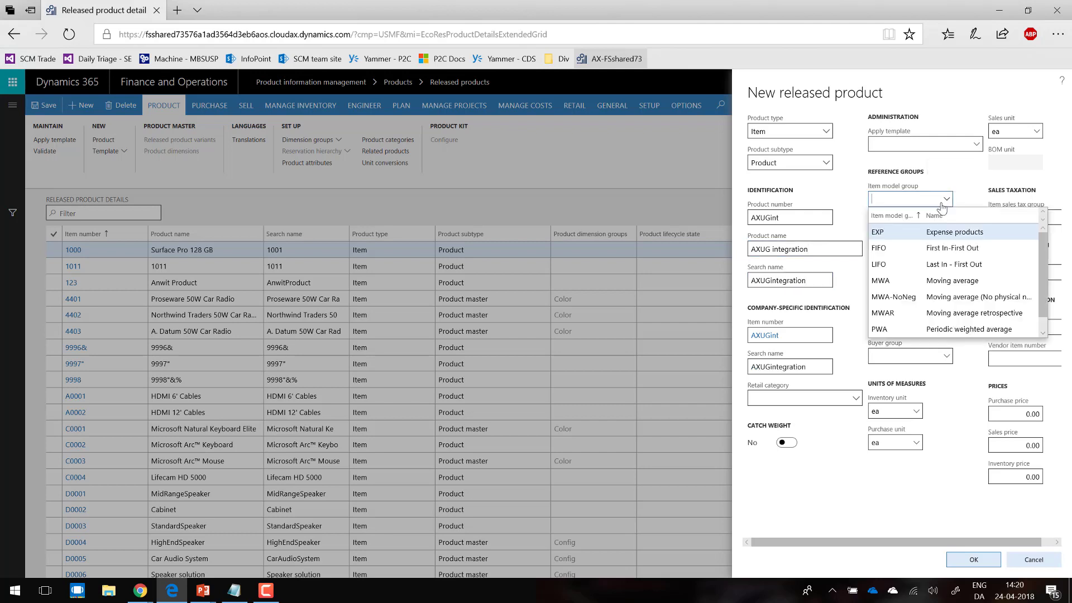
{"action": "left_click", "coordinate": [913, 246]}
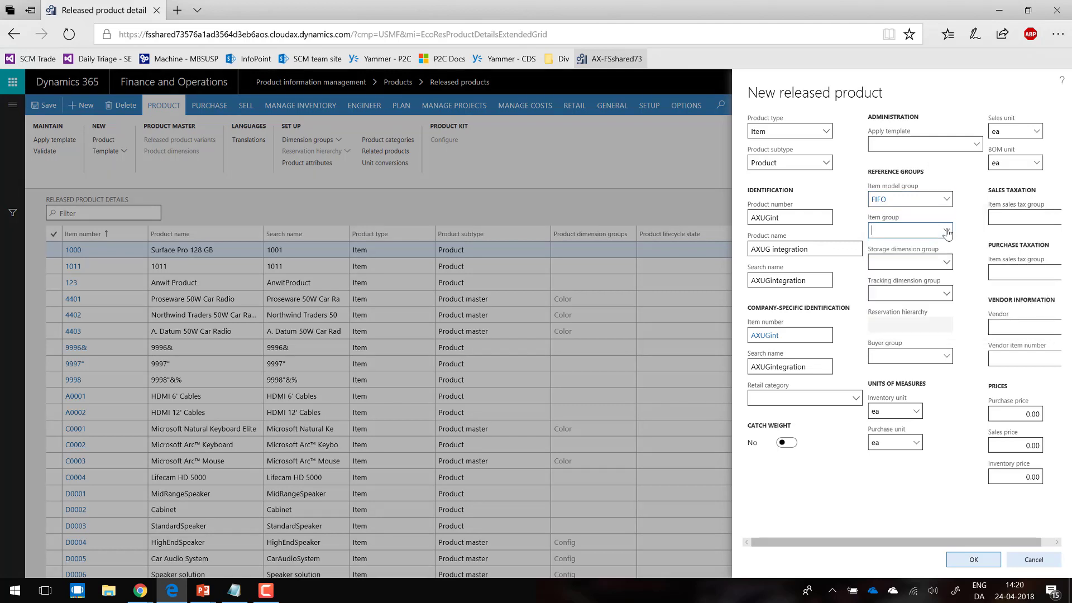
{"action": "left_click", "coordinate": [948, 231]}
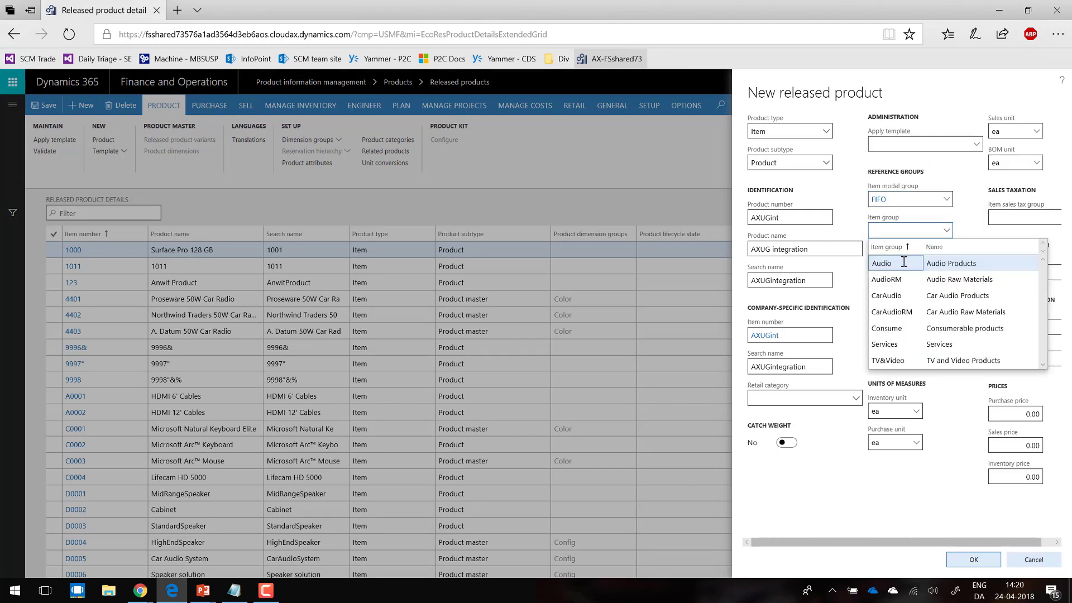
{"action": "left_click", "coordinate": [957, 263]}
{"action": "left_click", "coordinate": [947, 263]}
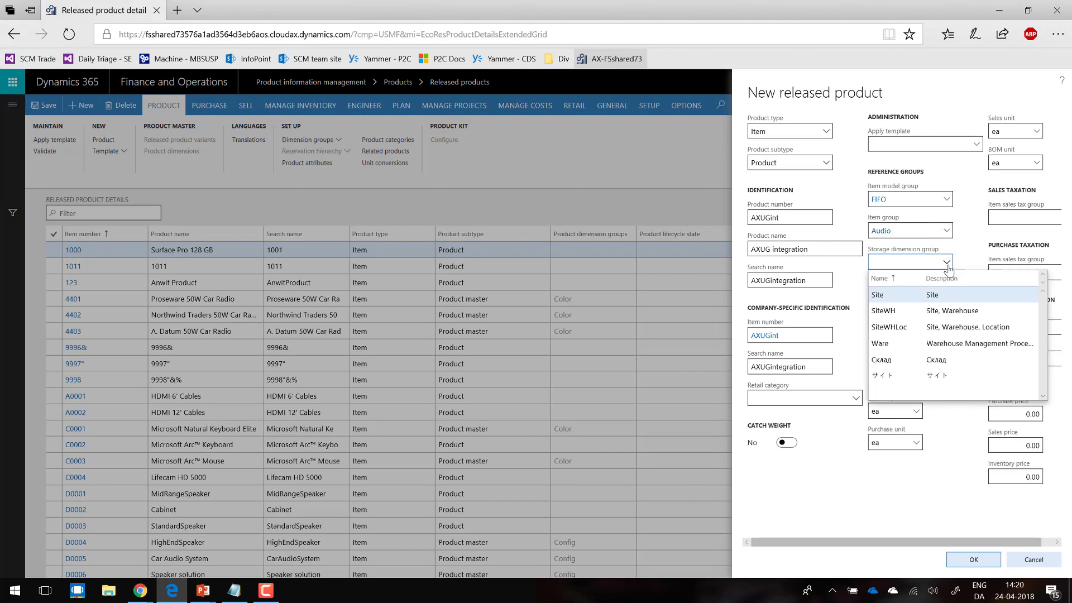
{"action": "left_click", "coordinate": [905, 310]}
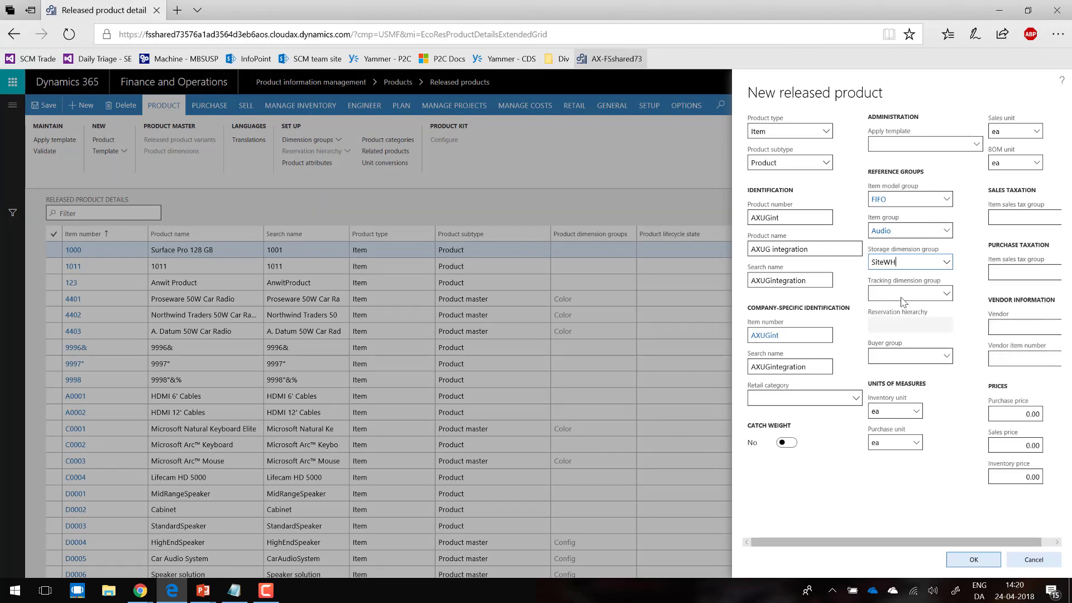
{"action": "left_click", "coordinate": [946, 293]}
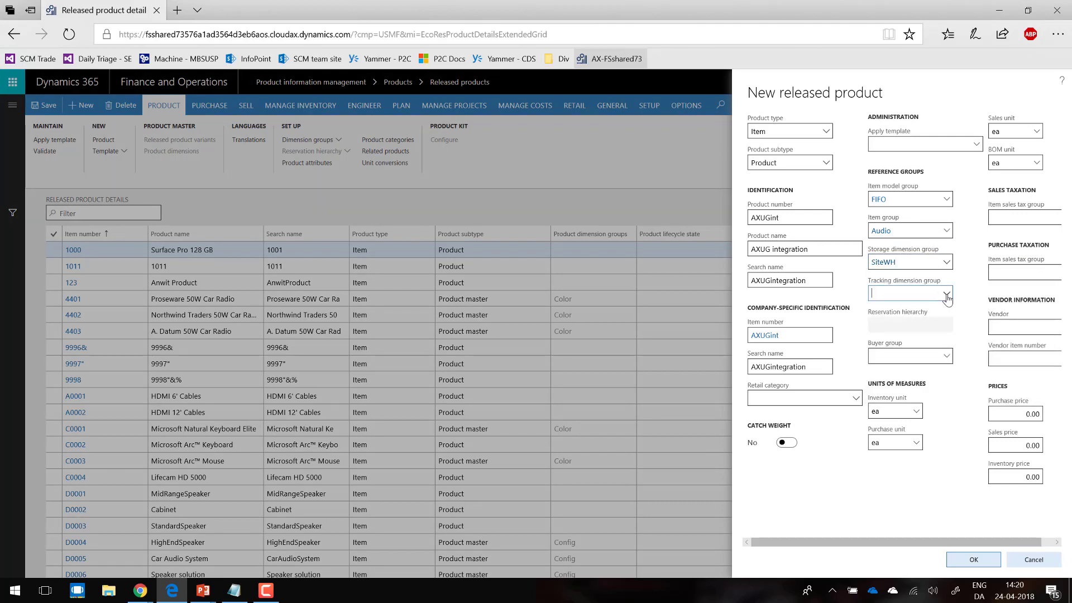
{"action": "left_click", "coordinate": [886, 374]}
Step: Set the product's sales price to 199 and create the released product
{"action": "left_click", "coordinate": [1008, 445]}
{"action": "key", "text": "Delete"}
{"action": "key", "text": "Delete"}
{"action": "type", "text": "199"}
{"action": "left_click", "coordinate": [1005, 478]}
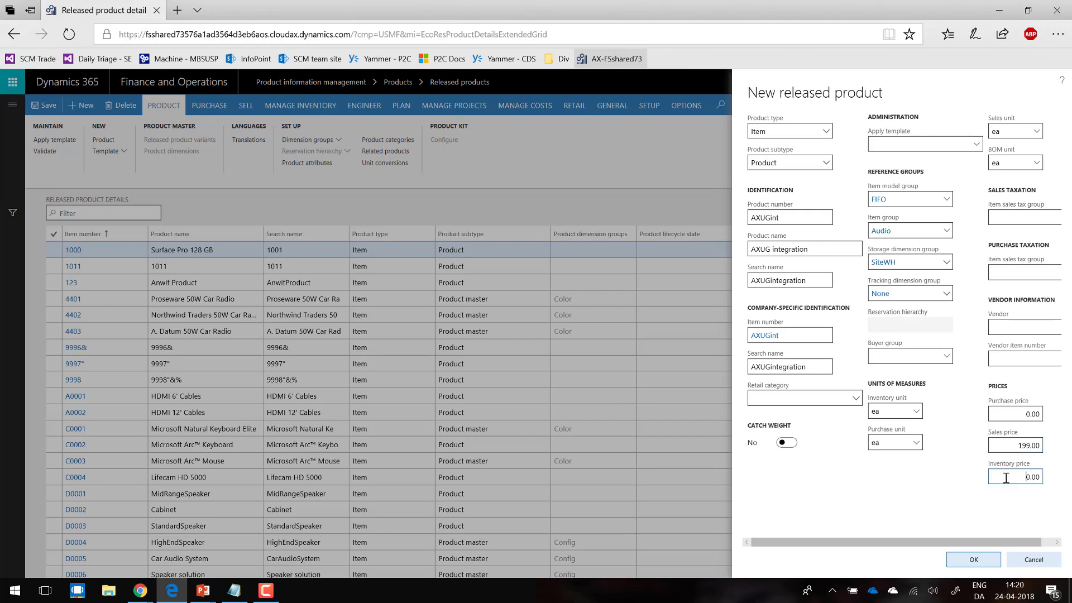
{"action": "left_click", "coordinate": [967, 561]}
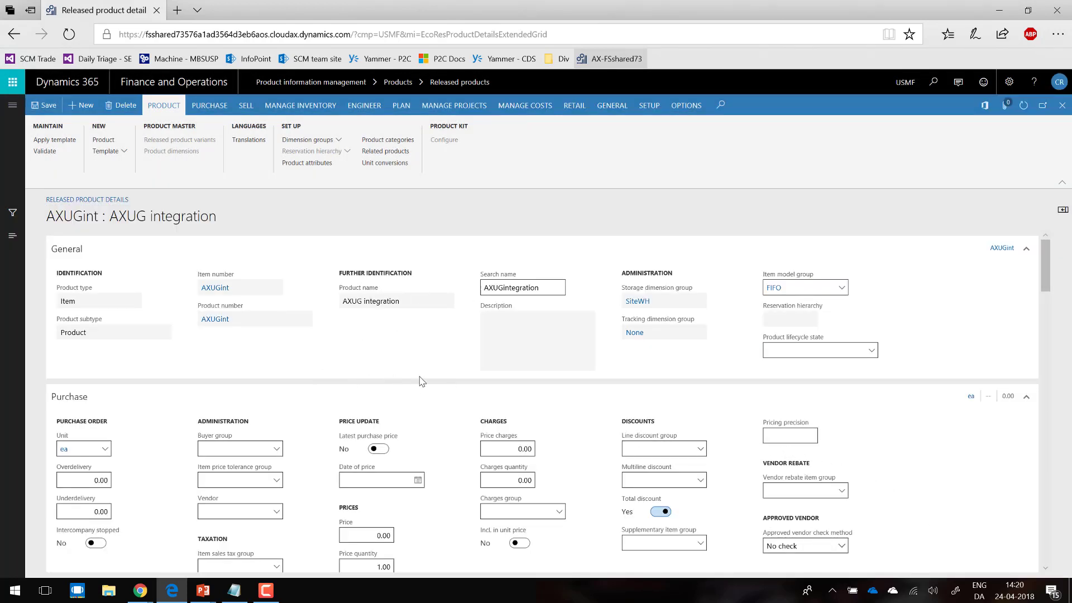
Step: Check the new product's base sales price in its Sell details and validate the product
{"action": "left_click_drag", "start_coordinate": [1046, 279], "coordinate": [1043, 347]}
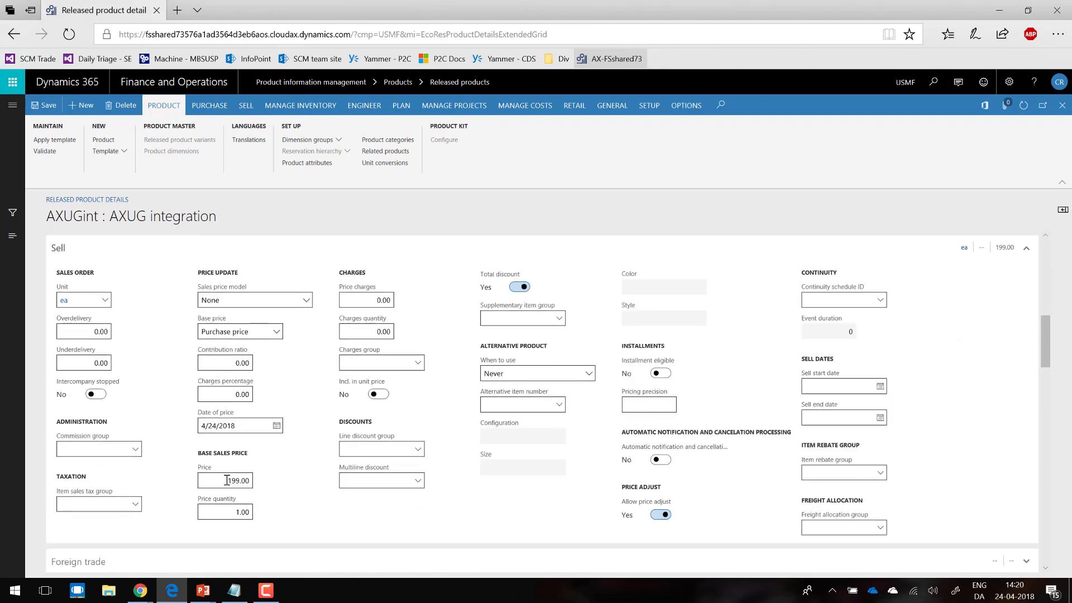
{"action": "left_click_drag", "start_coordinate": [1042, 353], "coordinate": [1043, 262]}
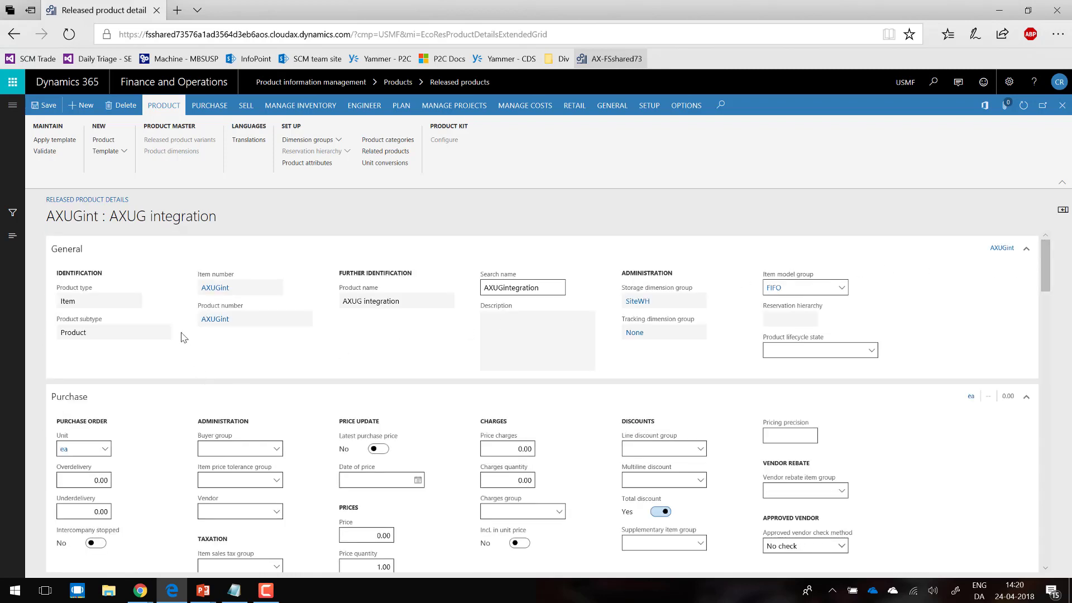
{"action": "left_click", "coordinate": [49, 151]}
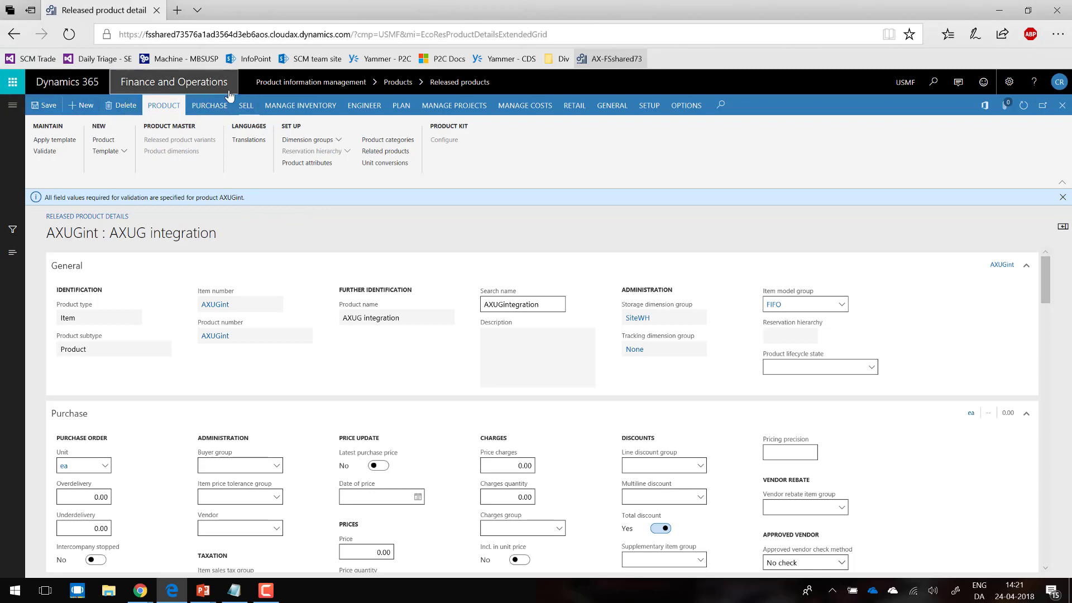
Step: Open the list of all customers and filter it by the name axug
{"action": "left_click", "coordinate": [13, 105]}
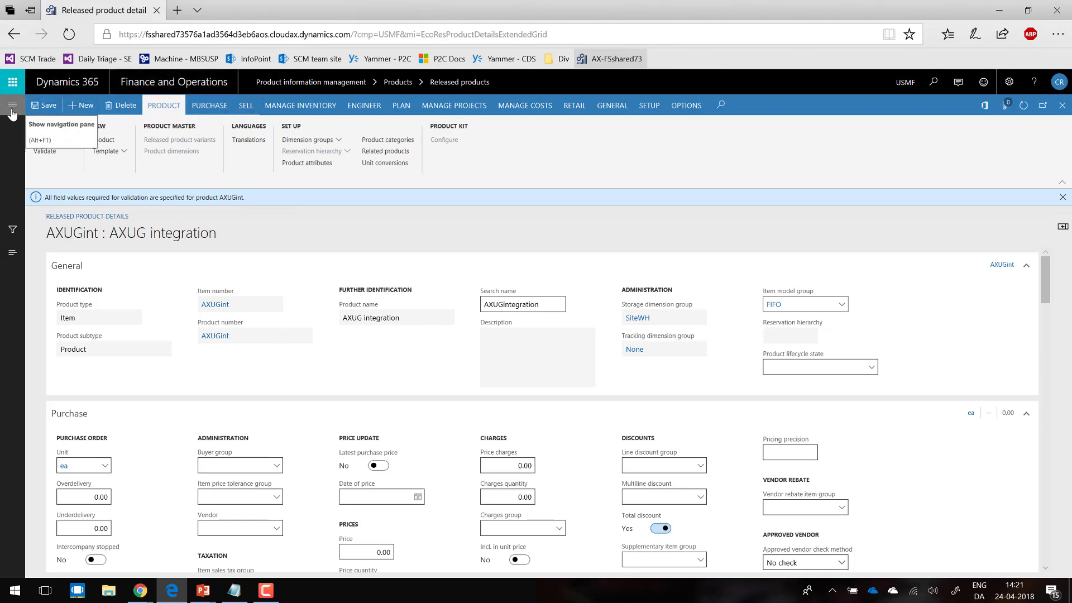
{"action": "left_click", "coordinate": [60, 133]}
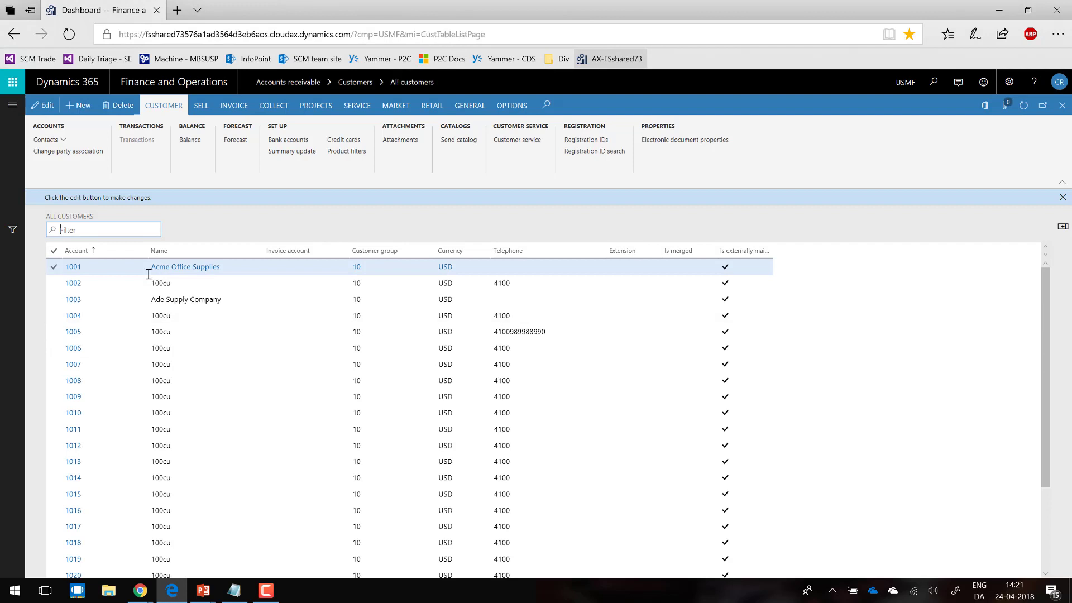
{"action": "type", "text": "axug"}
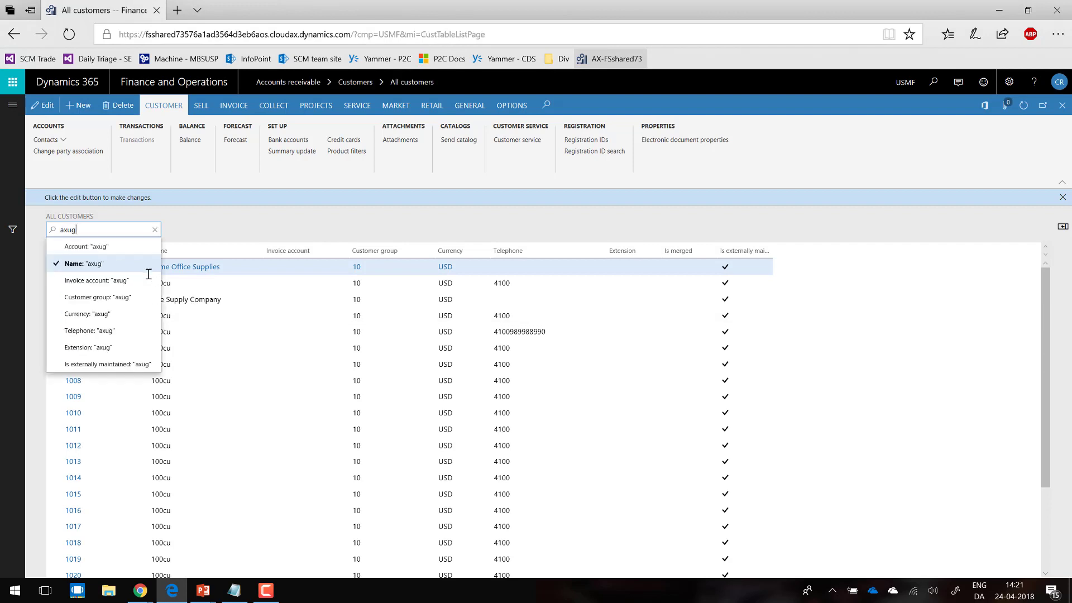
{"action": "key", "text": "Return"}
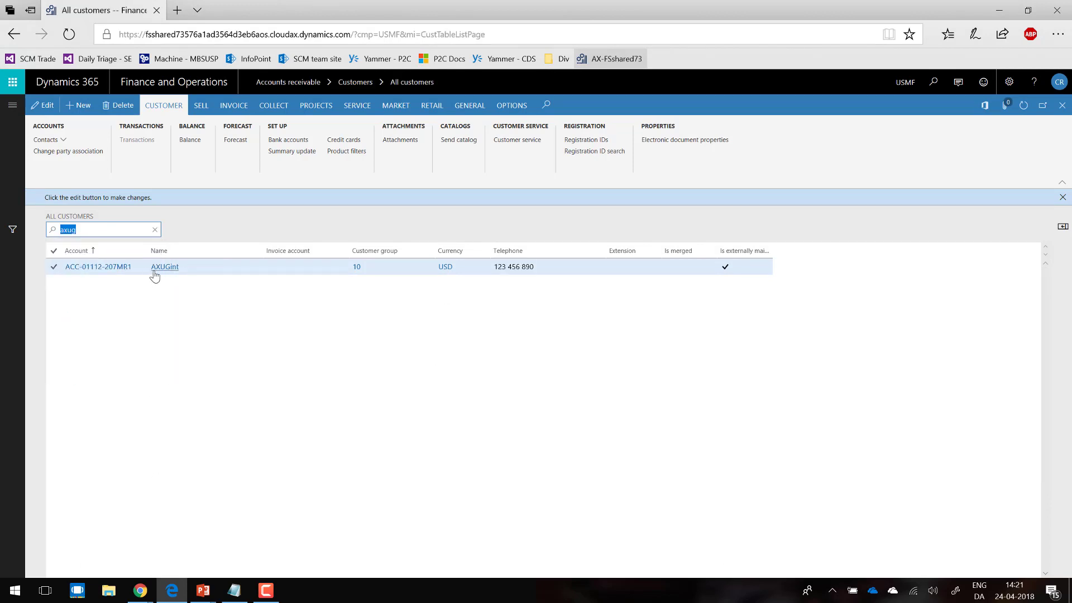
Step: Open the AXUGint customer record and check its number of employees
{"action": "left_click", "coordinate": [101, 267]}
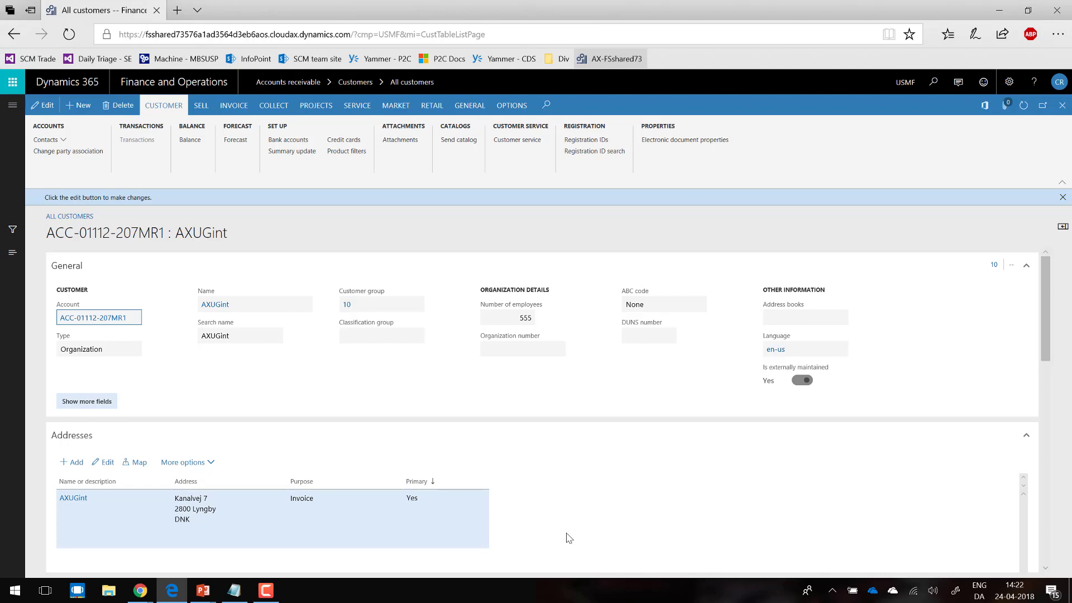
{"action": "left_click", "coordinate": [505, 317]}
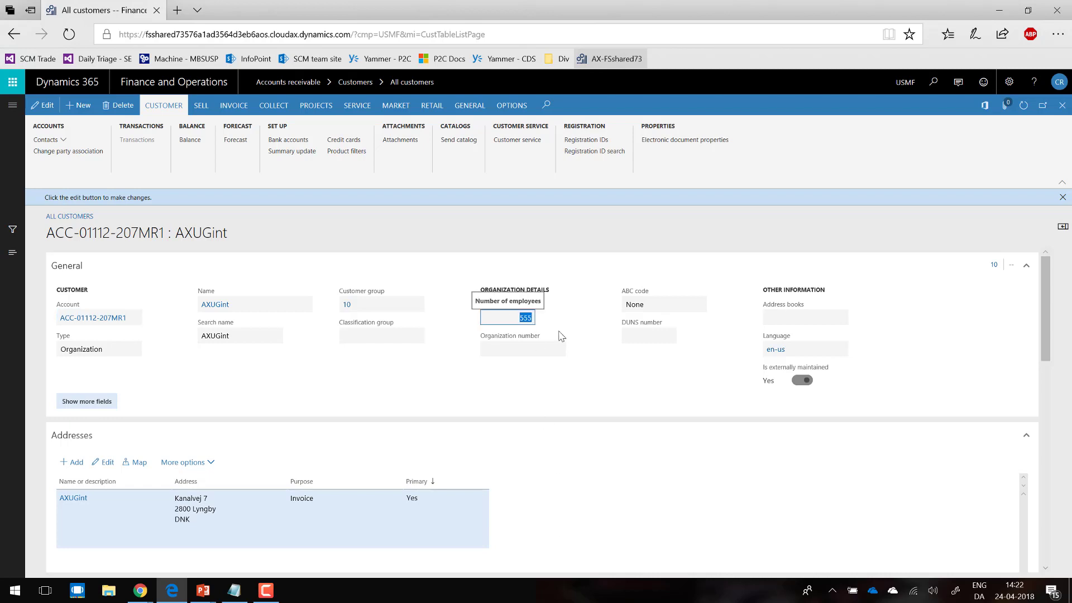
{"action": "left_click", "coordinate": [516, 399]}
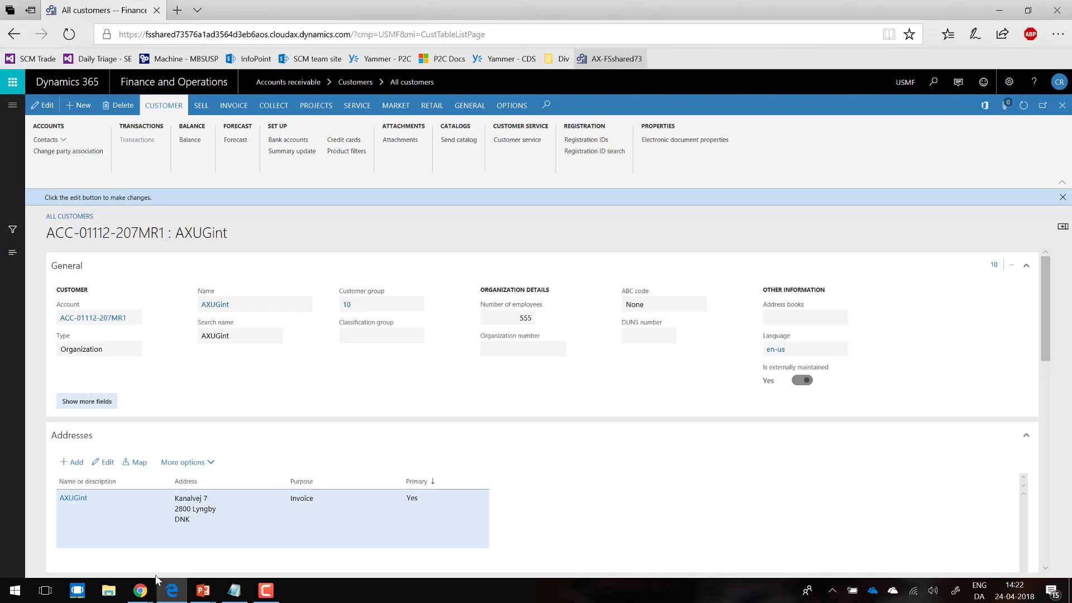
Step: Switch to Dynamics 365 Sales in Chrome, open the product list and search it for axug
{"action": "left_click", "coordinate": [142, 595]}
{"action": "left_click", "coordinate": [103, 545]}
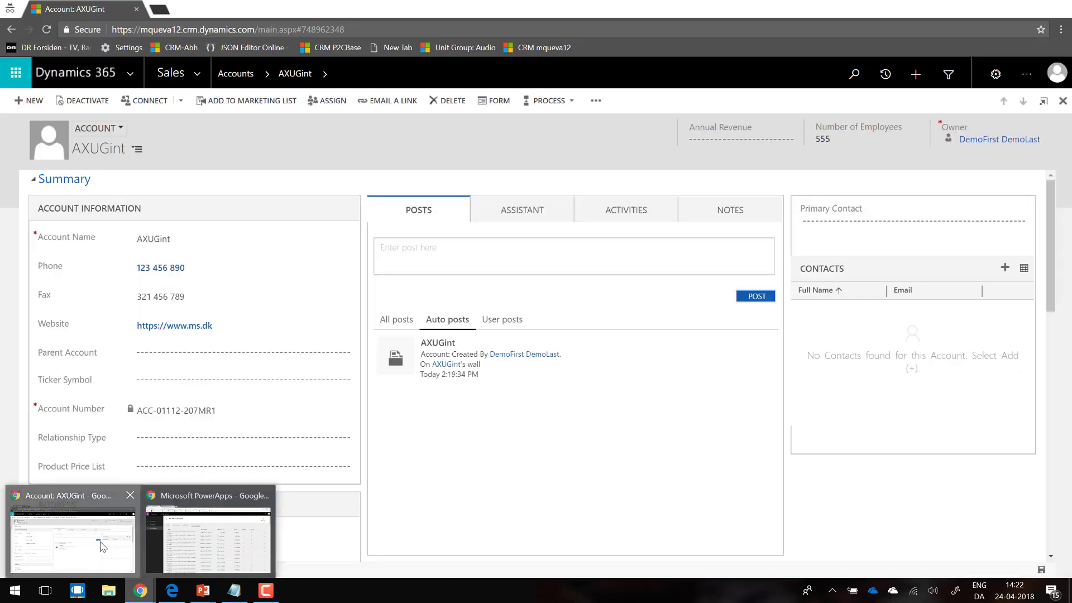
{"action": "left_click", "coordinate": [197, 68]}
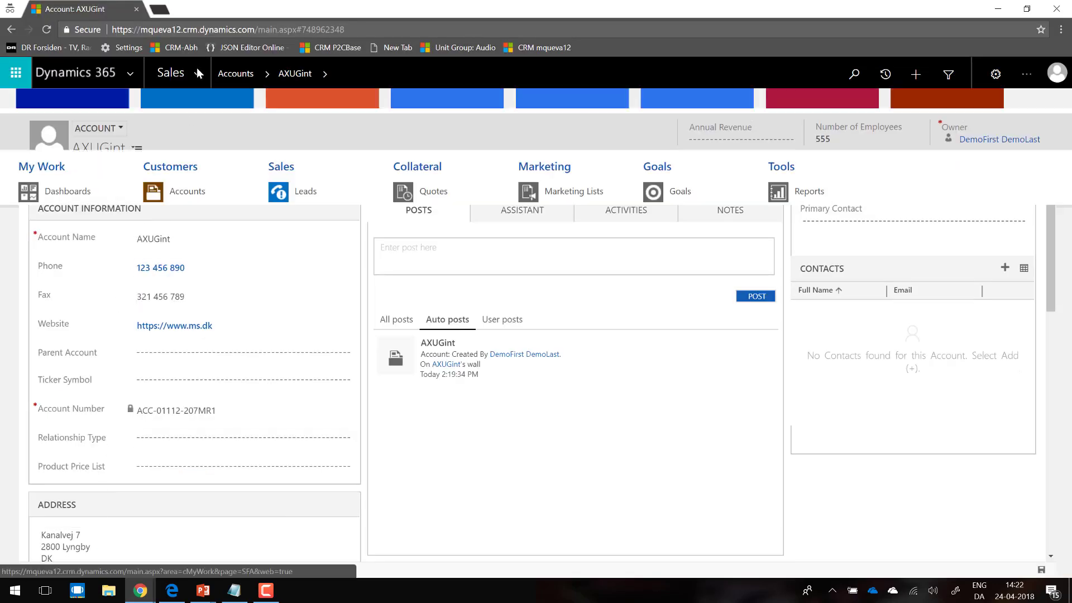
{"action": "left_click", "coordinate": [423, 274]}
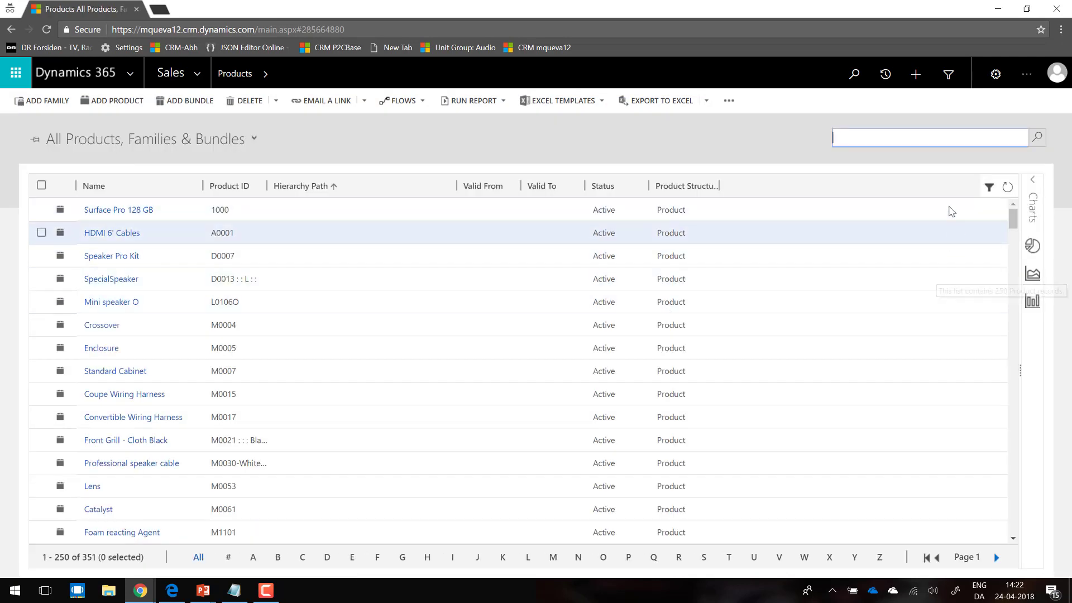
{"action": "left_click", "coordinate": [924, 141]}
{"action": "type", "text": "axug"}
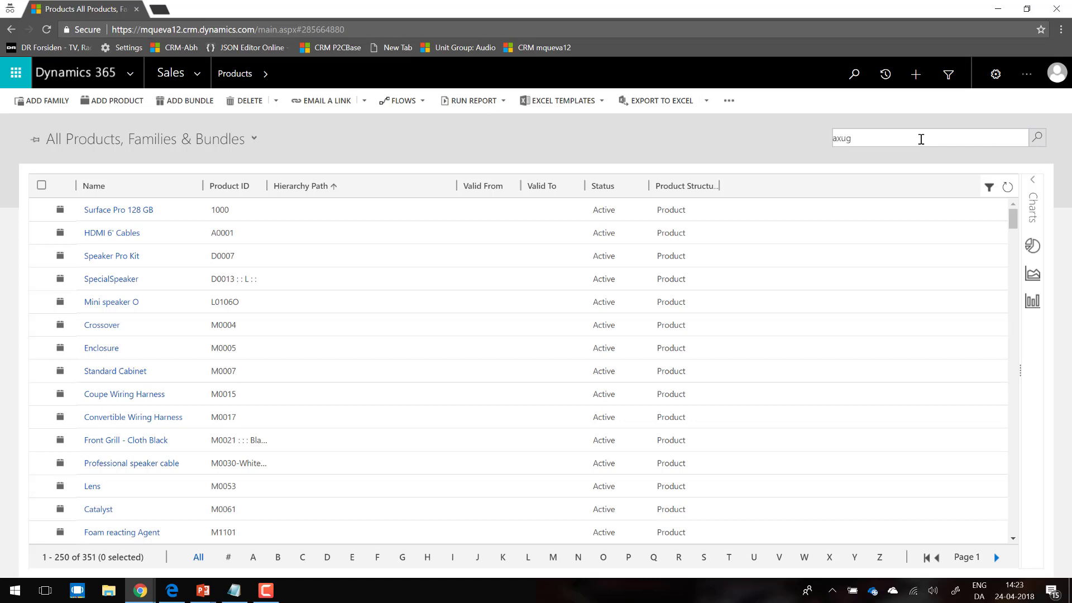
{"action": "key", "text": "Return"}
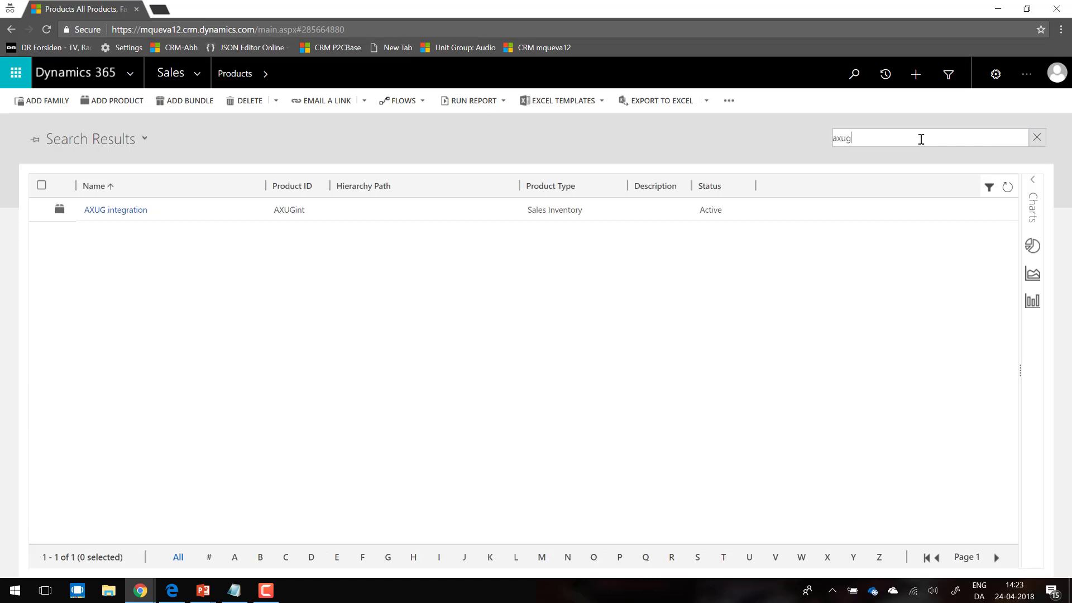
Step: Open the AXUG integration product and collapse its Product Properties section to check the price list items
{"action": "left_click", "coordinate": [116, 210]}
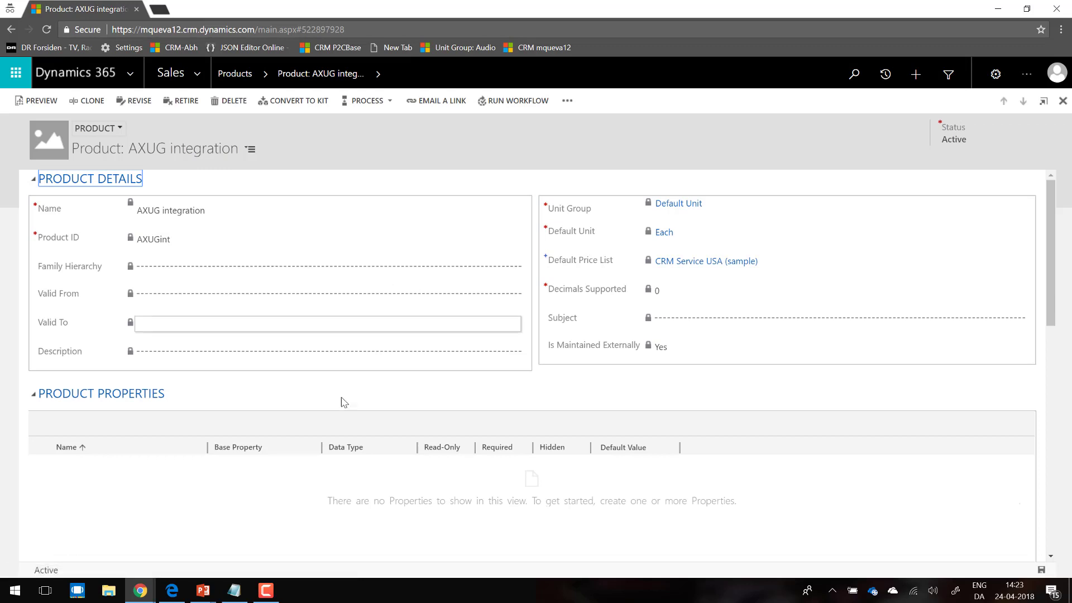
{"action": "left_click", "coordinate": [146, 396]}
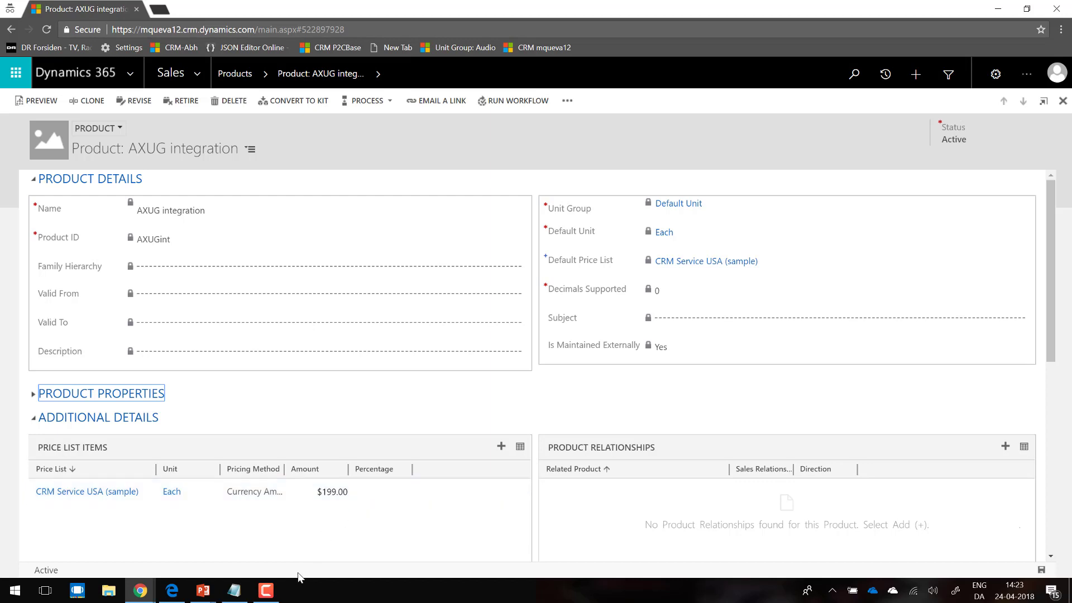
Step: Switch to the PowerPoint slide show with the Account and Product demo slide
{"action": "key", "text": "alt+Tab"}
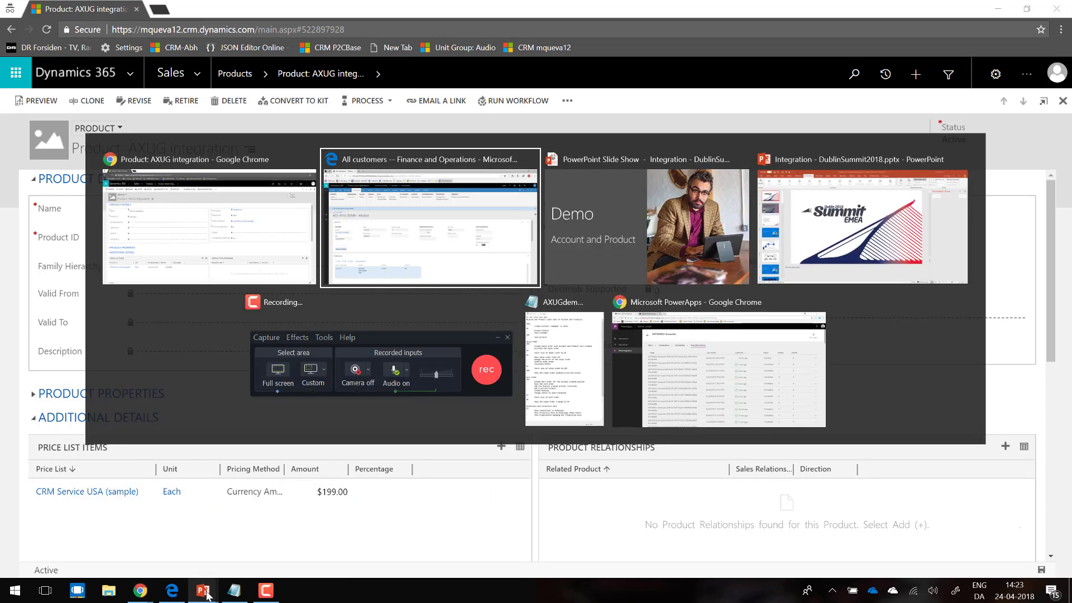
{"action": "key", "text": "alt+Tab"}
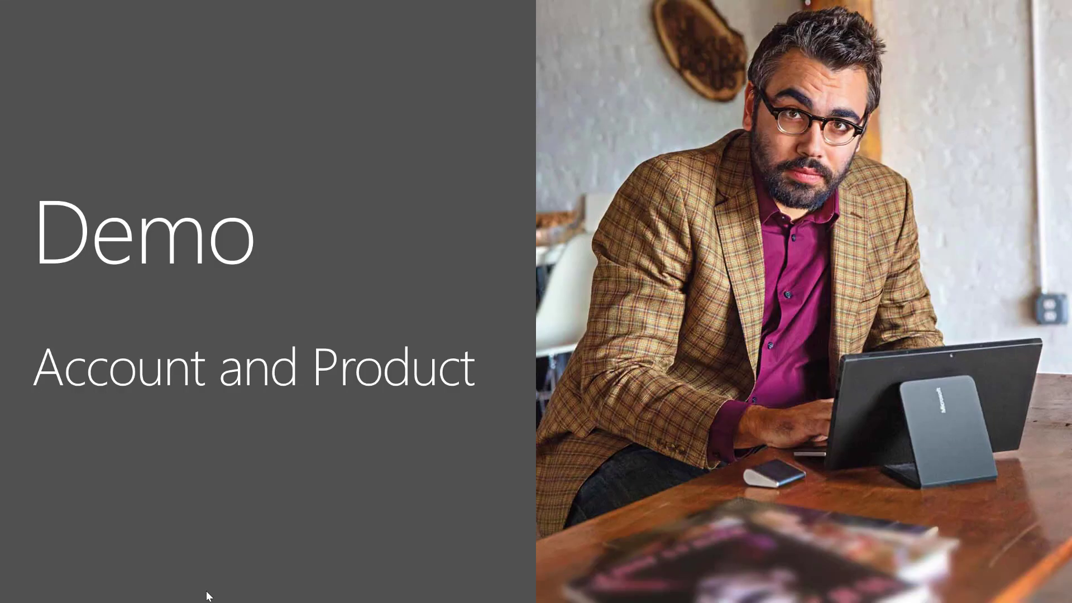
{"action": "key", "text": "alt+Tab"}
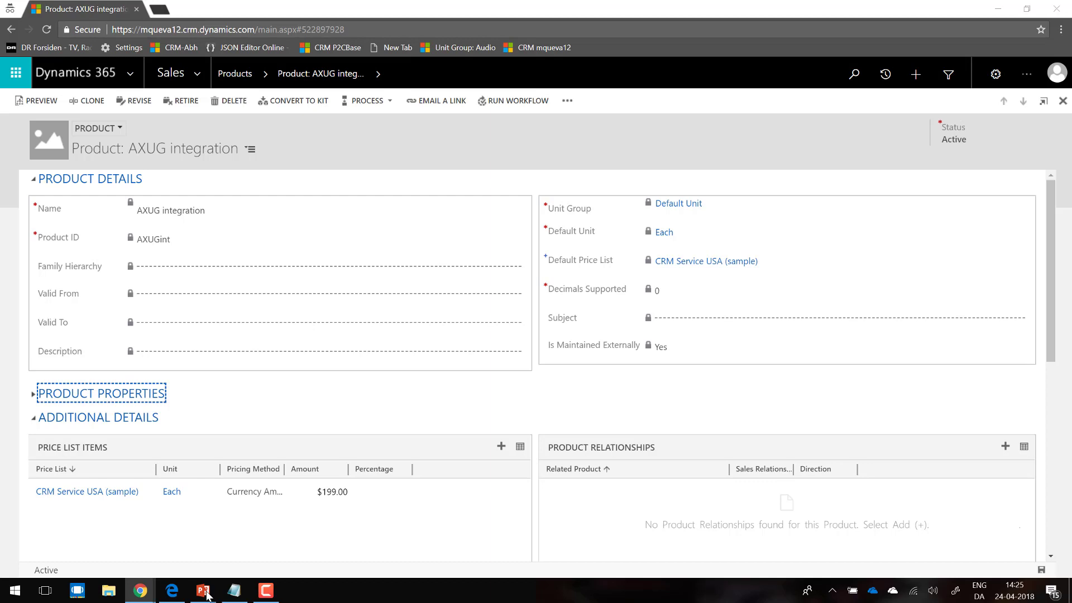
{"action": "key", "text": "alt+Tab"}
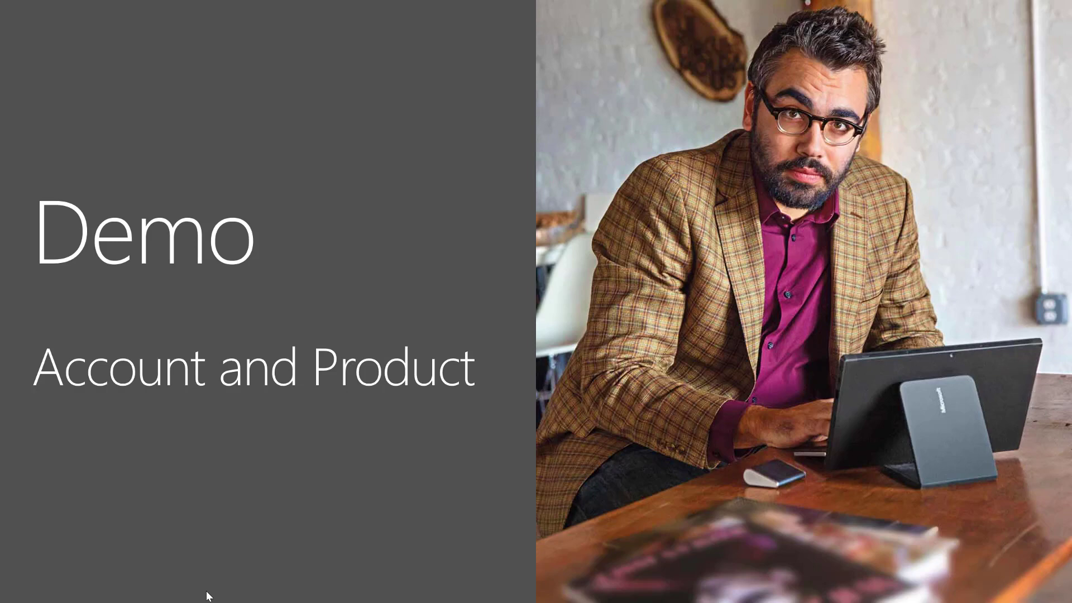
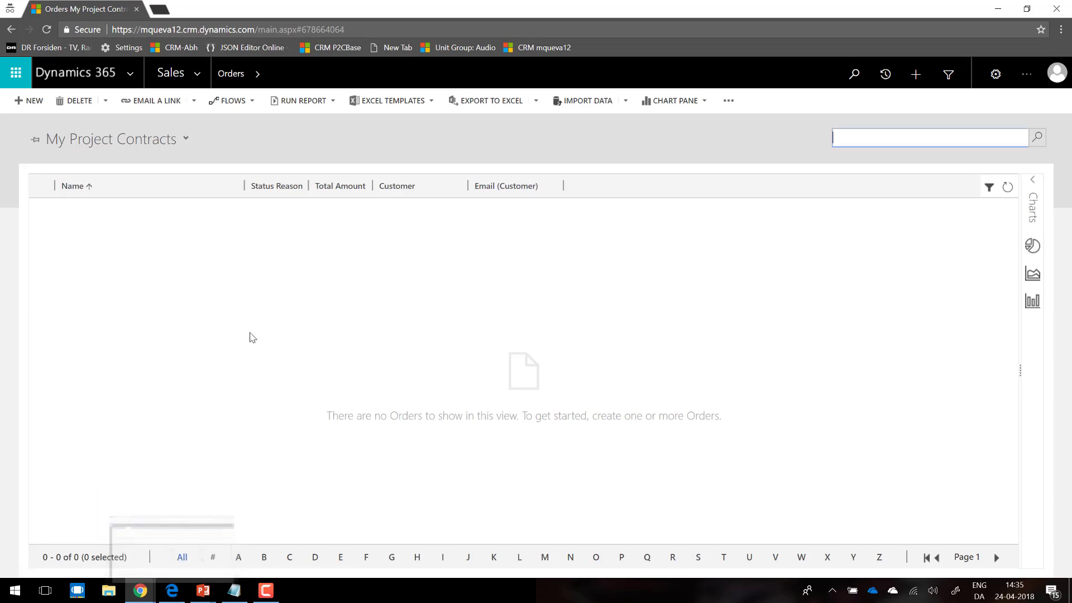
Step: Start a new sales order named AXUGso and assign it the CRM Service USA price list
{"action": "left_click", "coordinate": [37, 105]}
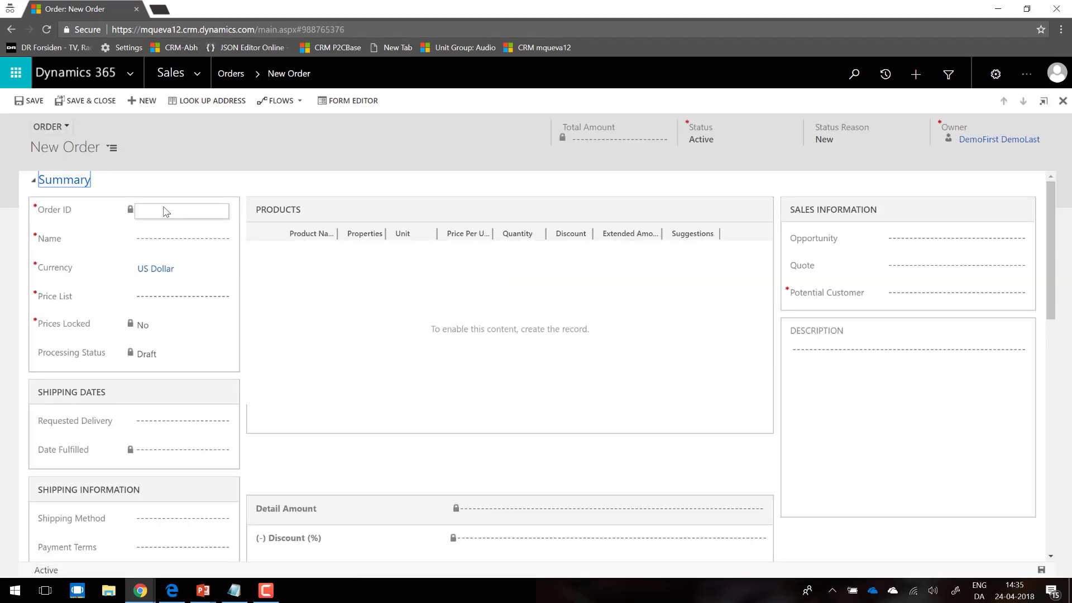
{"action": "left_click", "coordinate": [152, 238]}
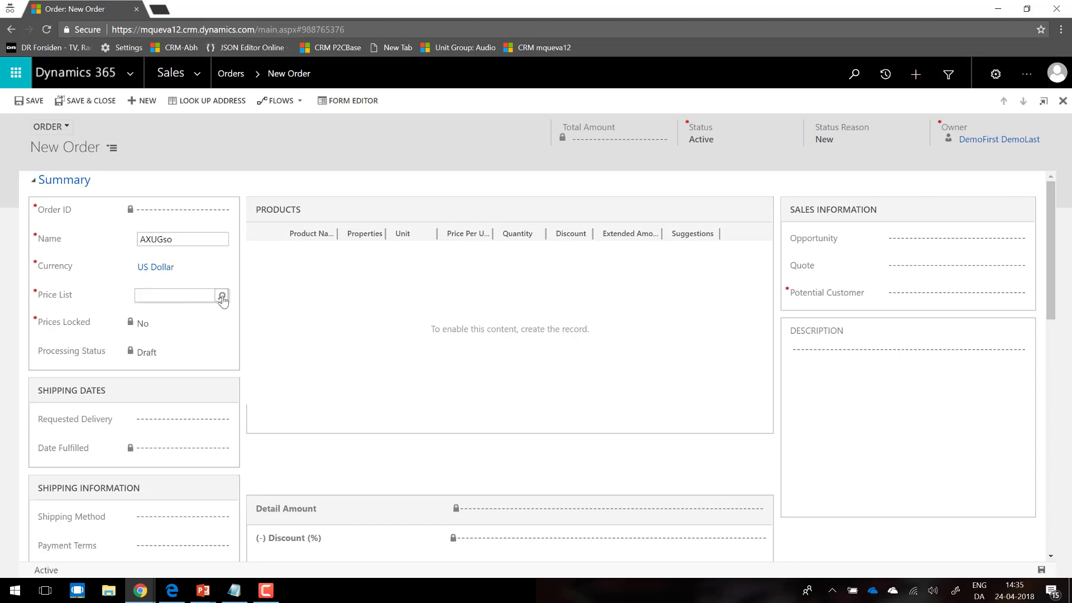
{"action": "left_click", "coordinate": [222, 298]}
{"action": "left_click", "coordinate": [210, 316]}
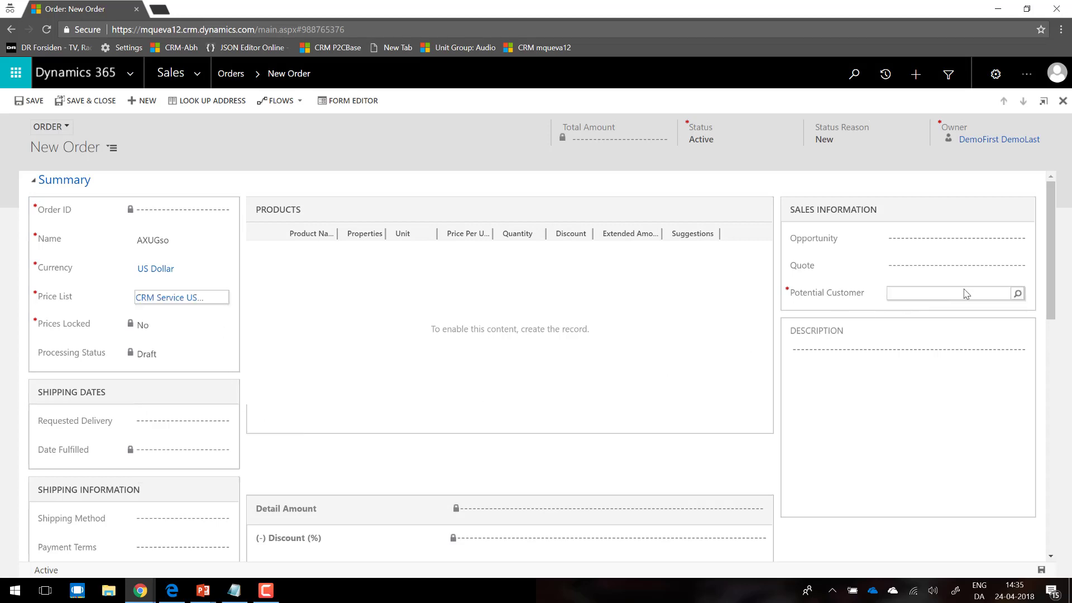
Step: Find AXUGint with the search term axug, set it as the potential customer, and save the order
{"action": "left_click", "coordinate": [1018, 296]}
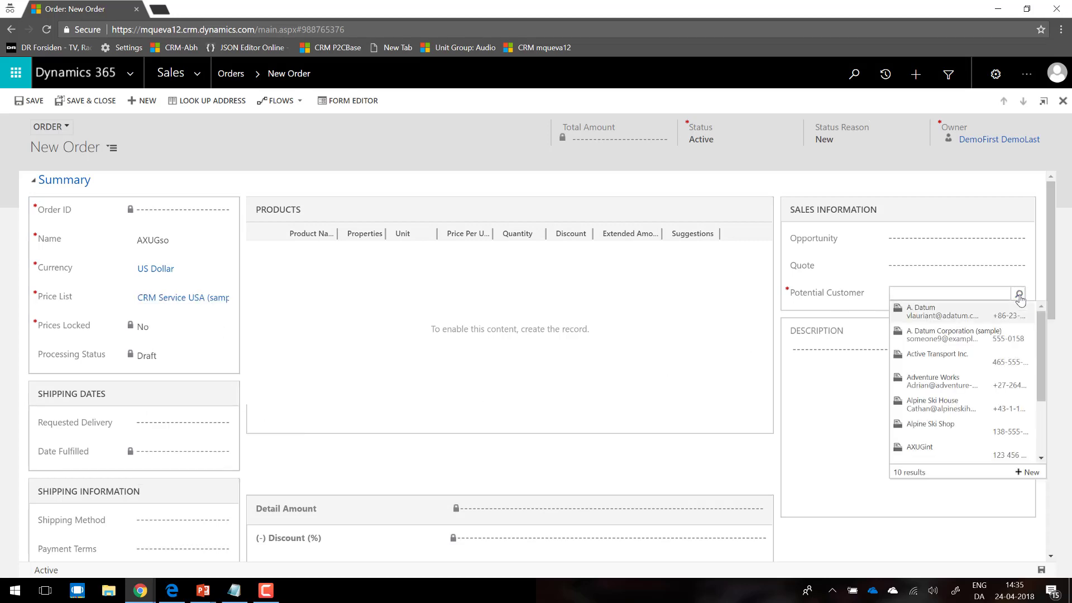
{"action": "left_click", "coordinate": [944, 292]}
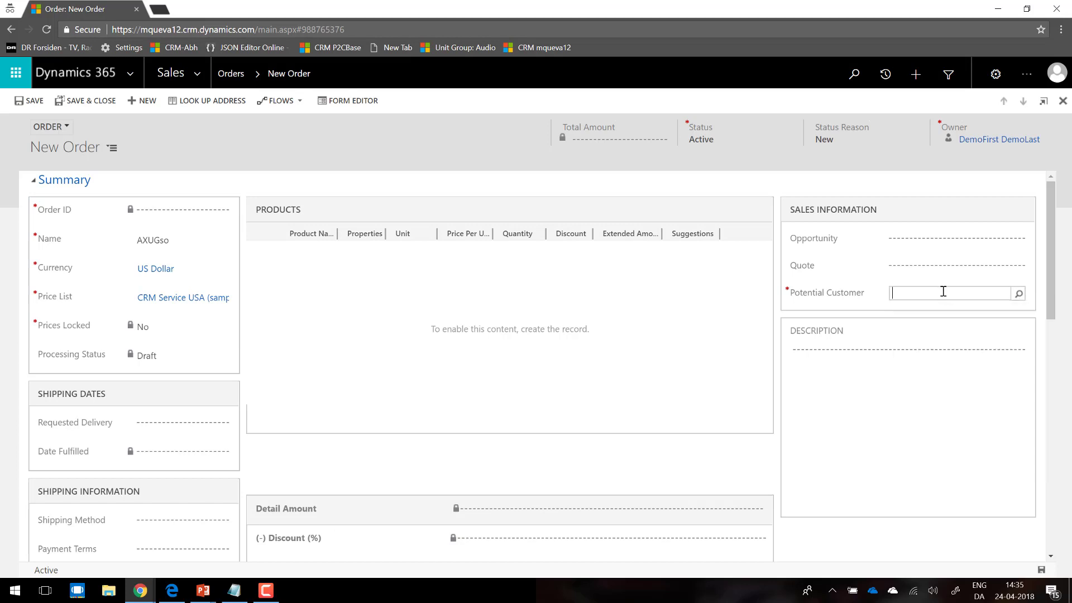
{"action": "type", "text": "axug"}
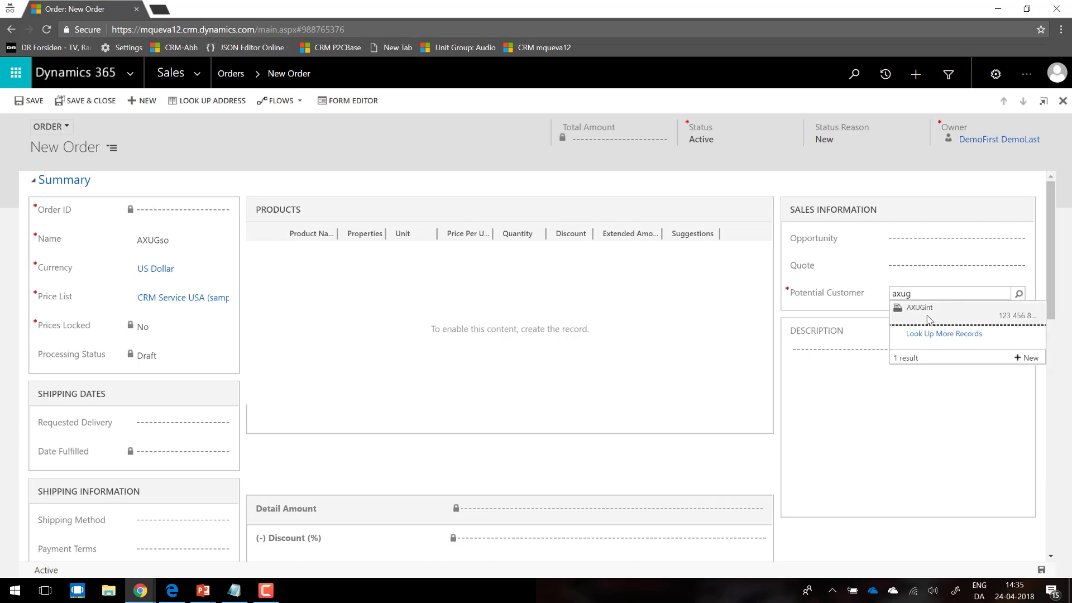
{"action": "left_click", "coordinate": [929, 319]}
{"action": "left_click_drag", "start_coordinate": [1043, 258], "coordinate": [1021, 187]}
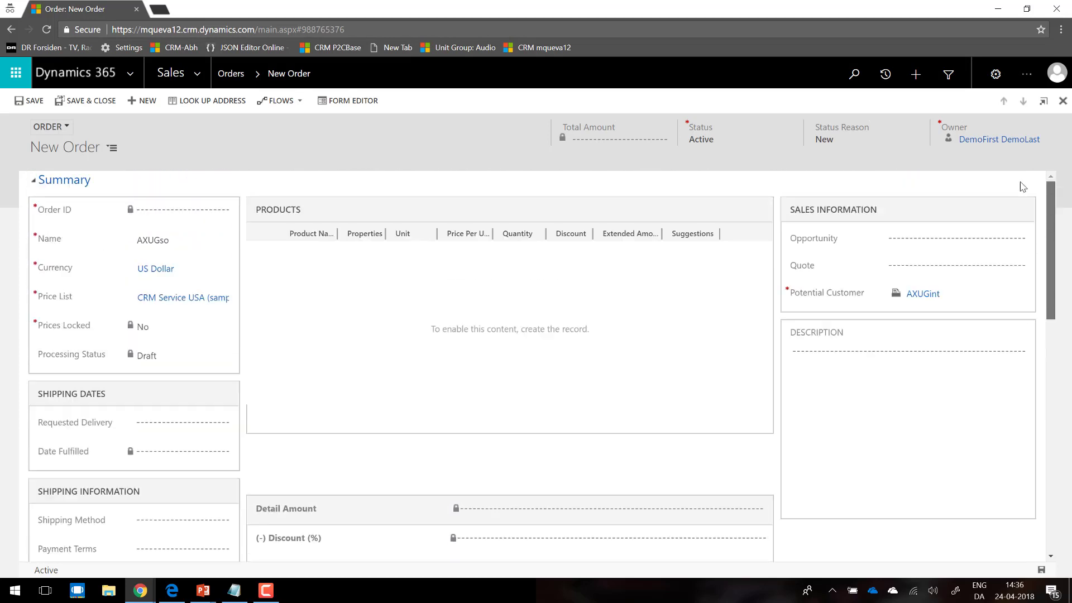
{"action": "left_click", "coordinate": [31, 103]}
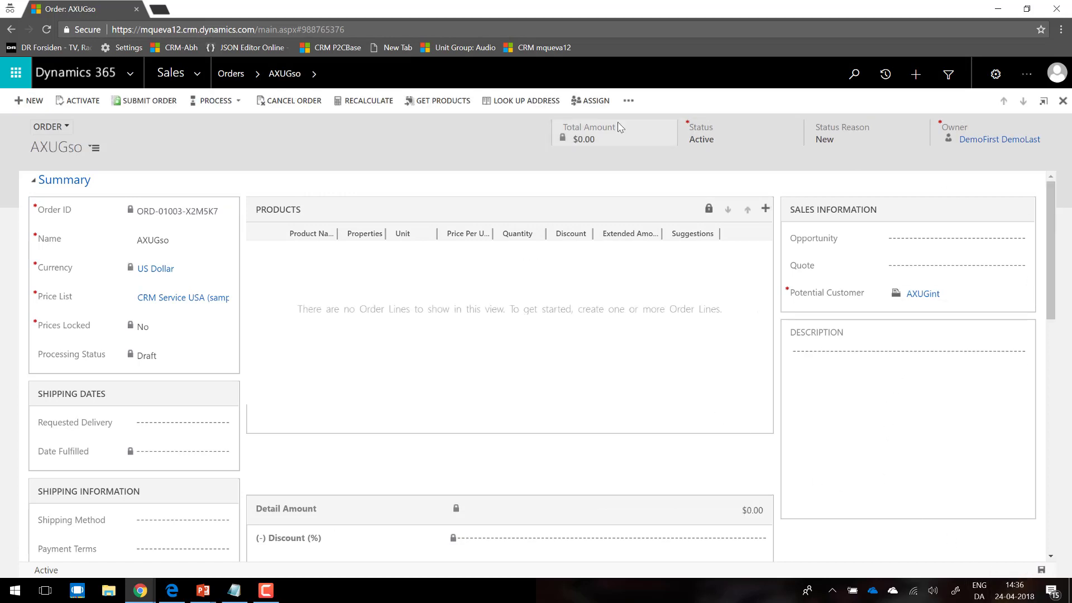
Step: Look up the customer's existing address as the order's ship-to address, dismiss the error report, and check the filled address fields
{"action": "left_click", "coordinate": [515, 102]}
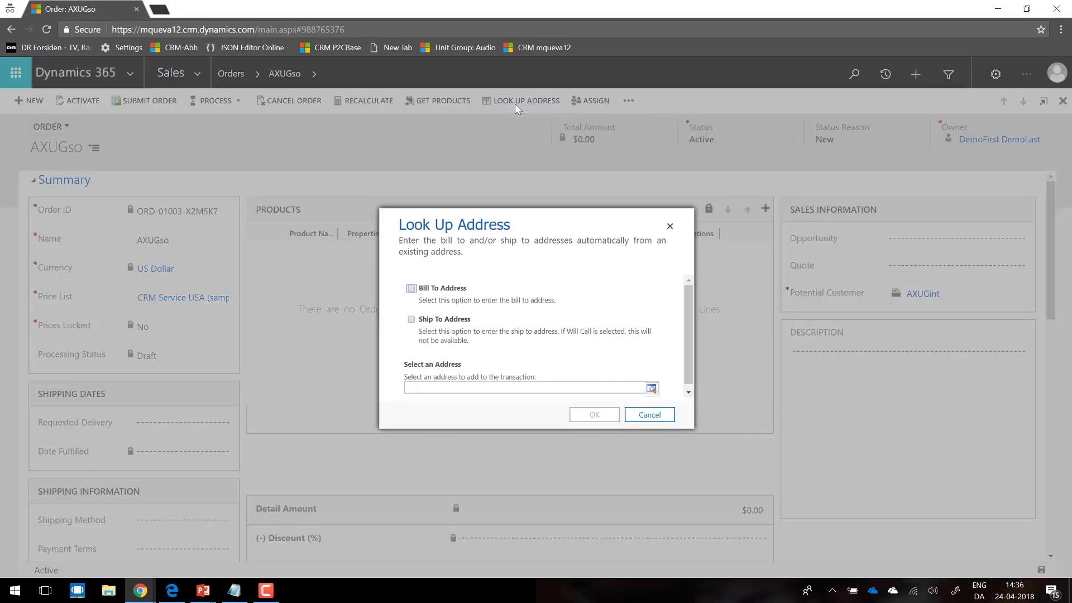
{"action": "left_click", "coordinate": [412, 320]}
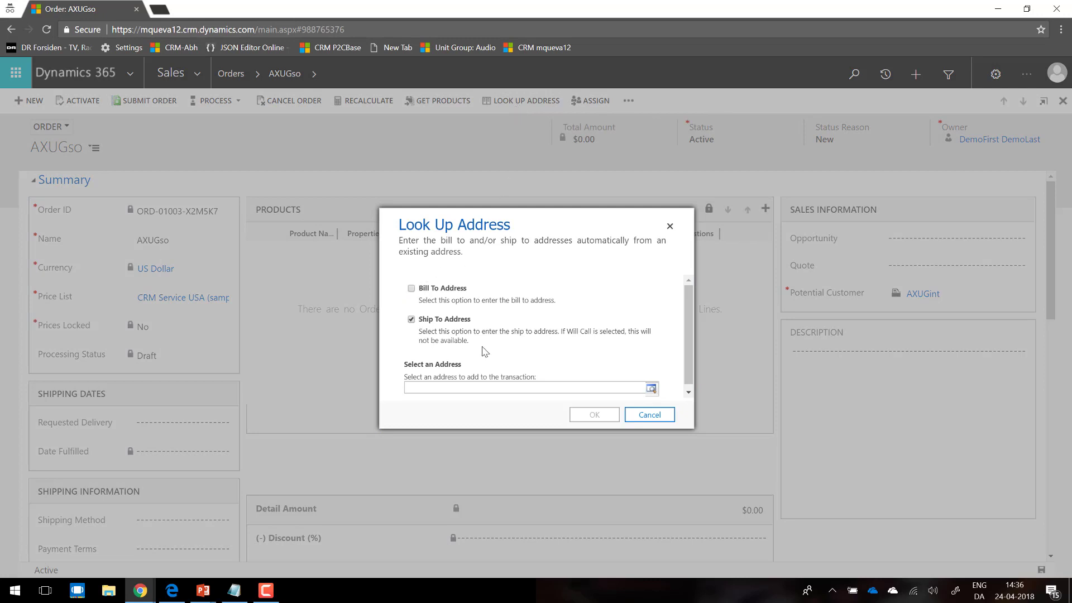
{"action": "left_click", "coordinate": [650, 388]}
{"action": "left_click", "coordinate": [521, 357]}
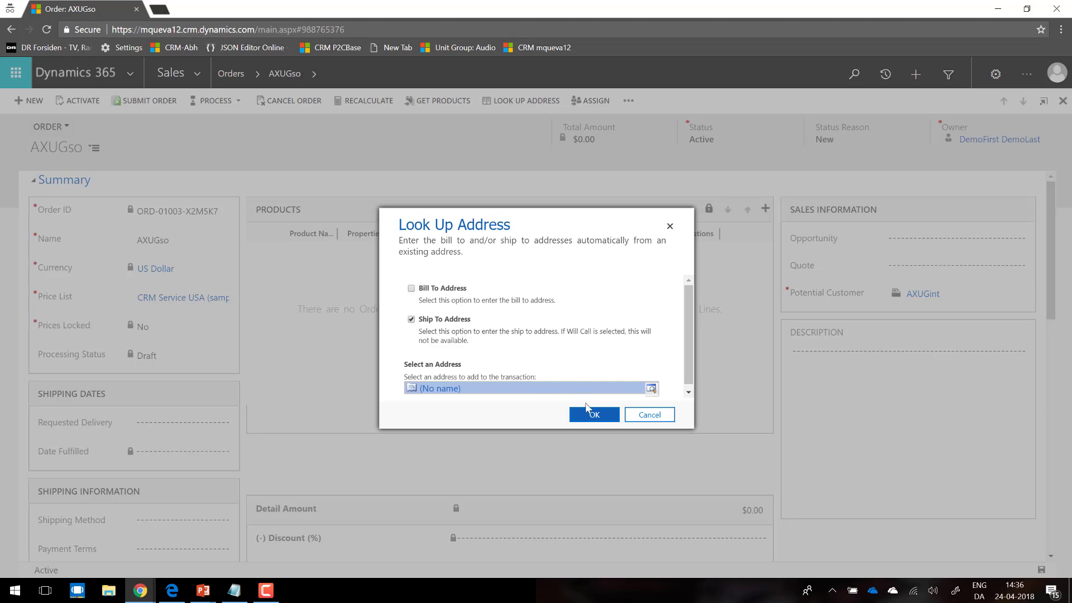
{"action": "left_click", "coordinate": [595, 415]}
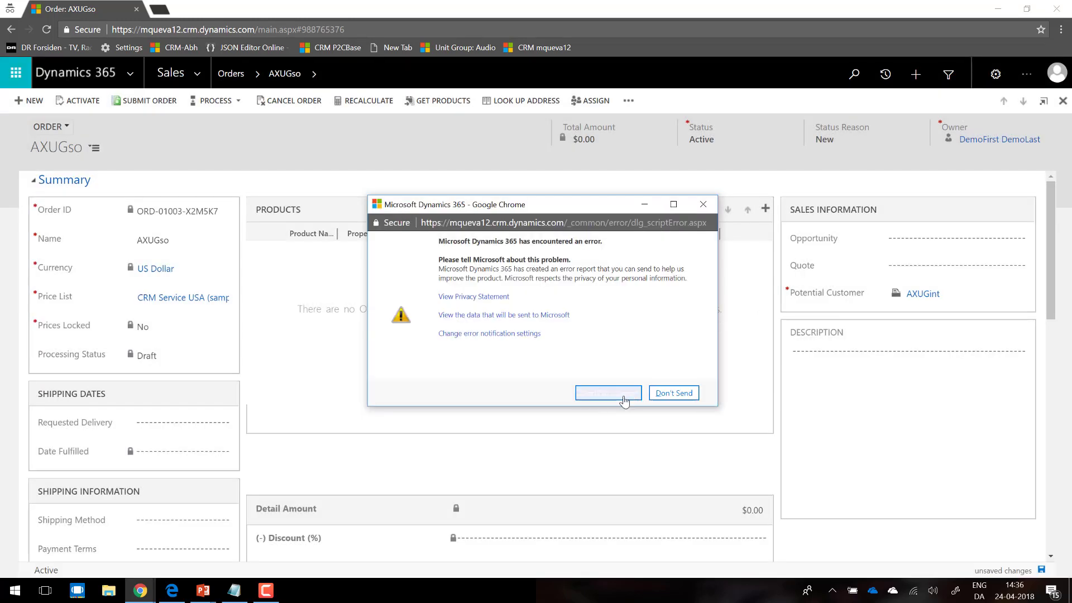
{"action": "left_click", "coordinate": [608, 392]}
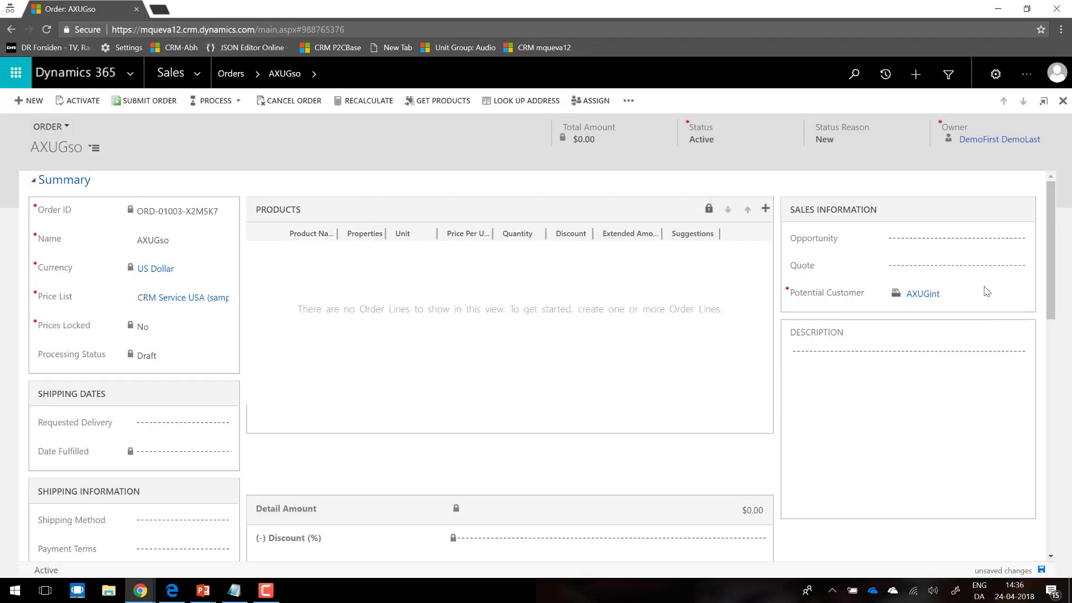
{"action": "left_click_drag", "start_coordinate": [1053, 228], "coordinate": [1052, 338]}
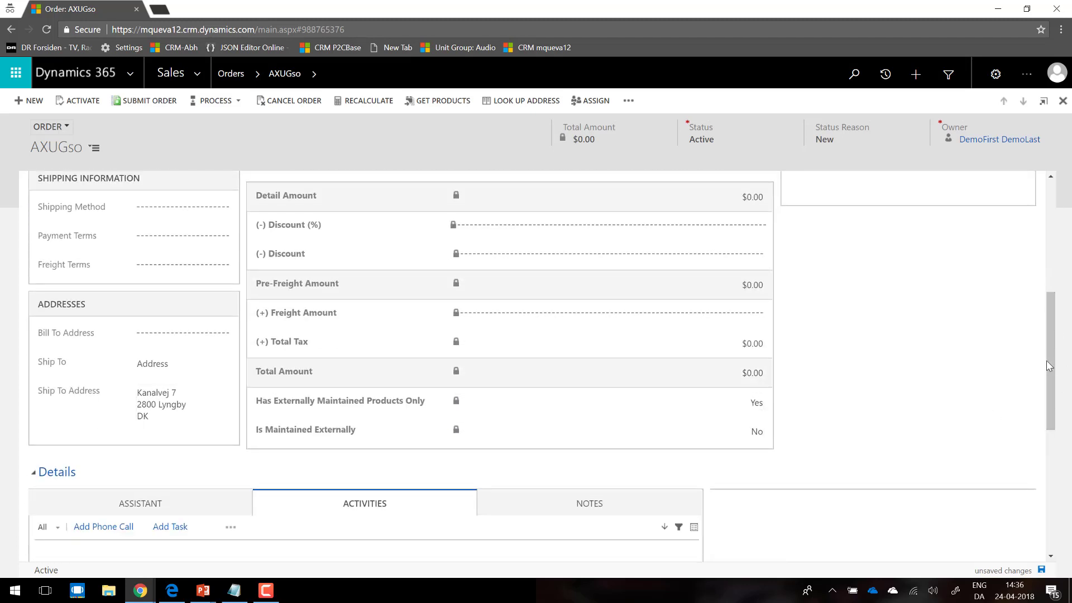
{"action": "left_click_drag", "start_coordinate": [1047, 366], "coordinate": [1047, 254]}
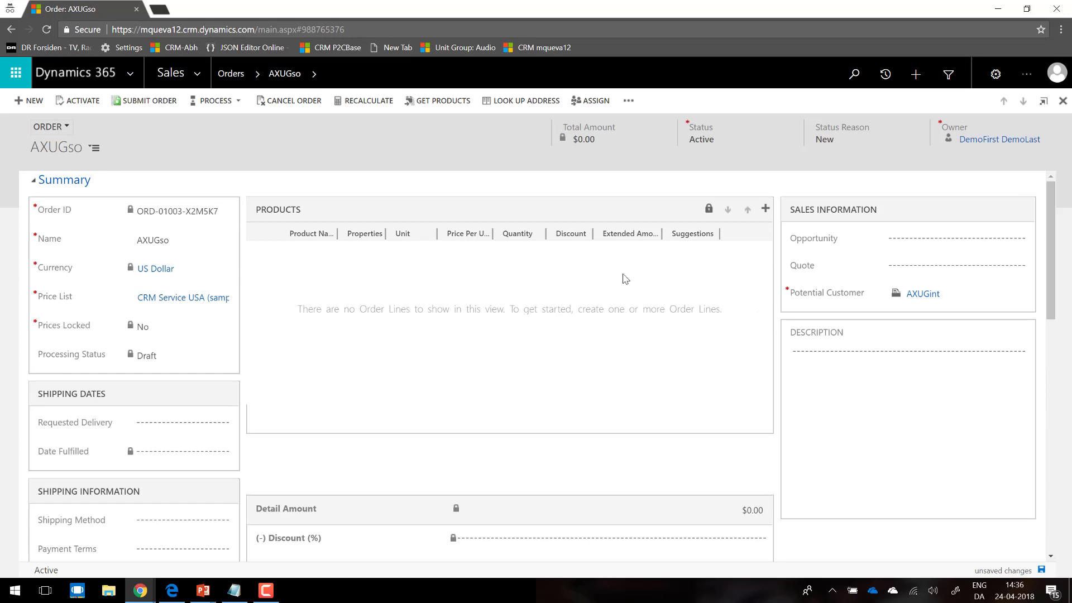
Step: Add the existing product AXUG integration to the order's product lines, finding it with the search term axug
{"action": "left_click", "coordinate": [765, 209]}
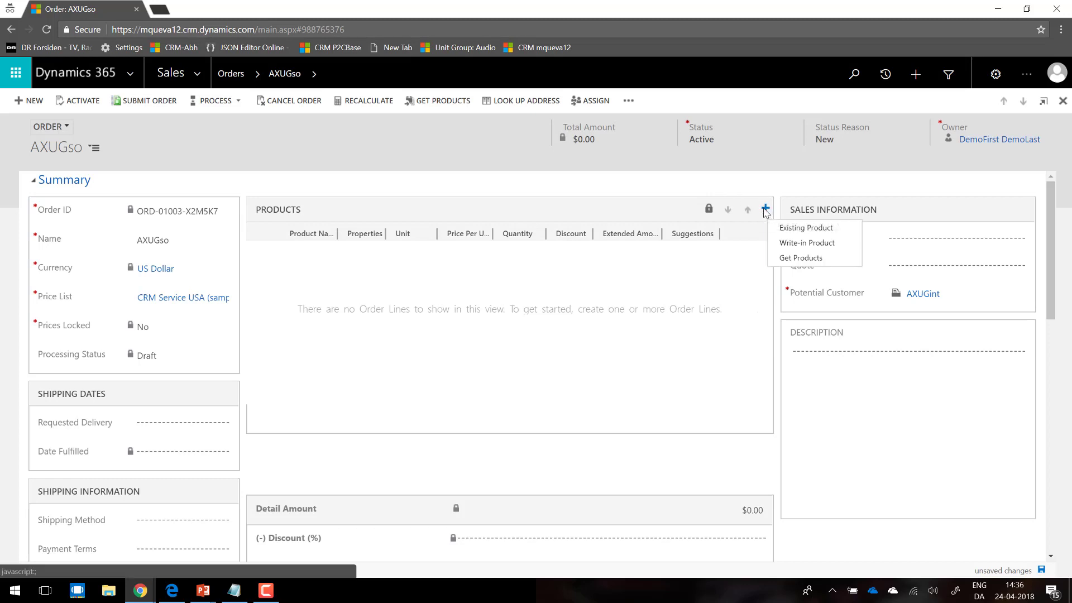
{"action": "left_click", "coordinate": [793, 229]}
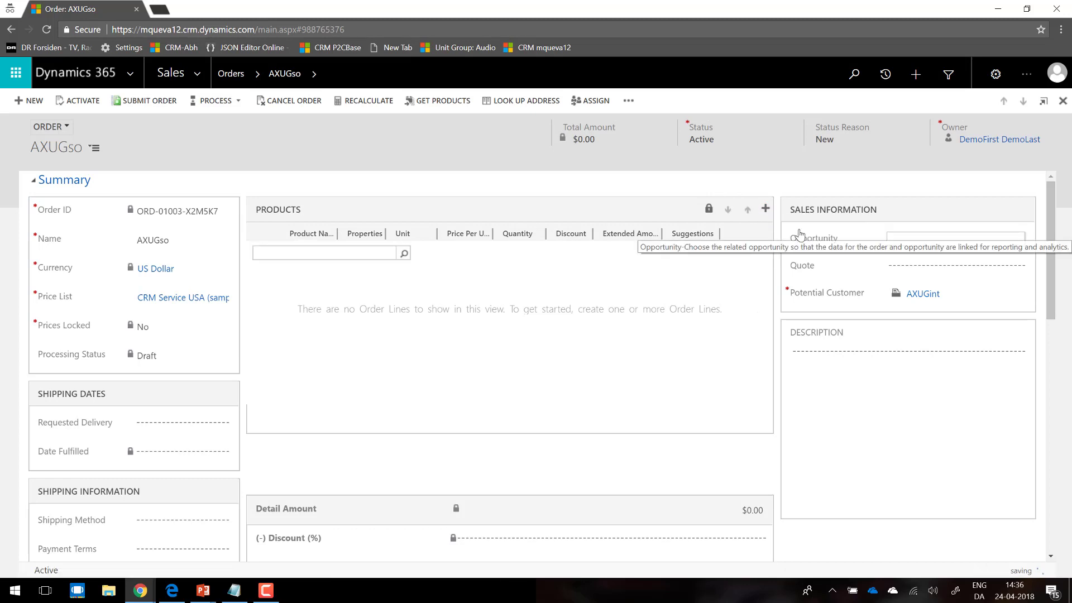
{"action": "left_click", "coordinate": [764, 209]}
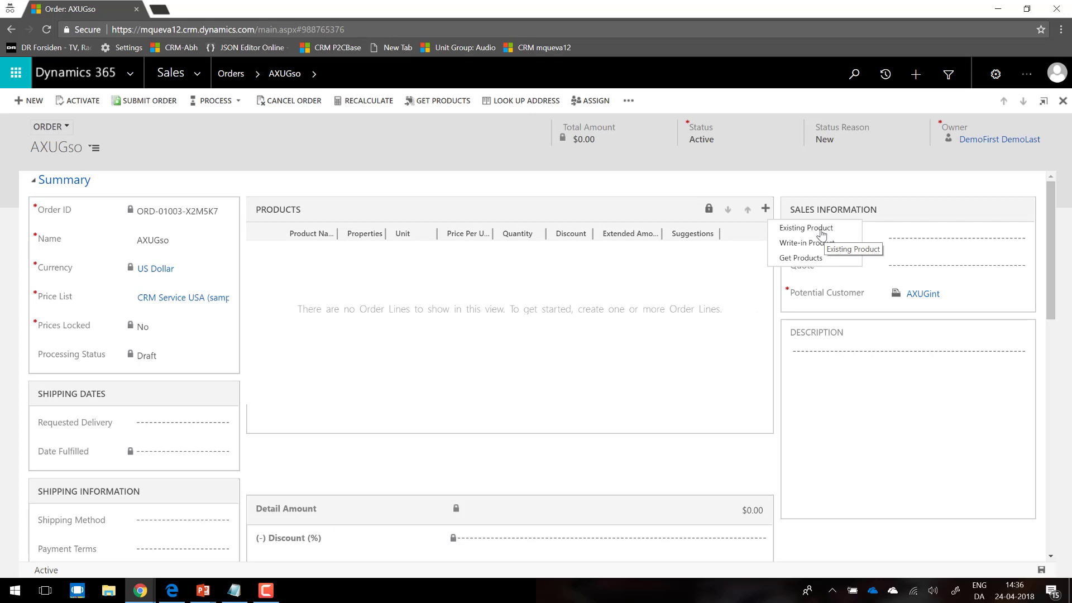
{"action": "left_click", "coordinate": [824, 233]}
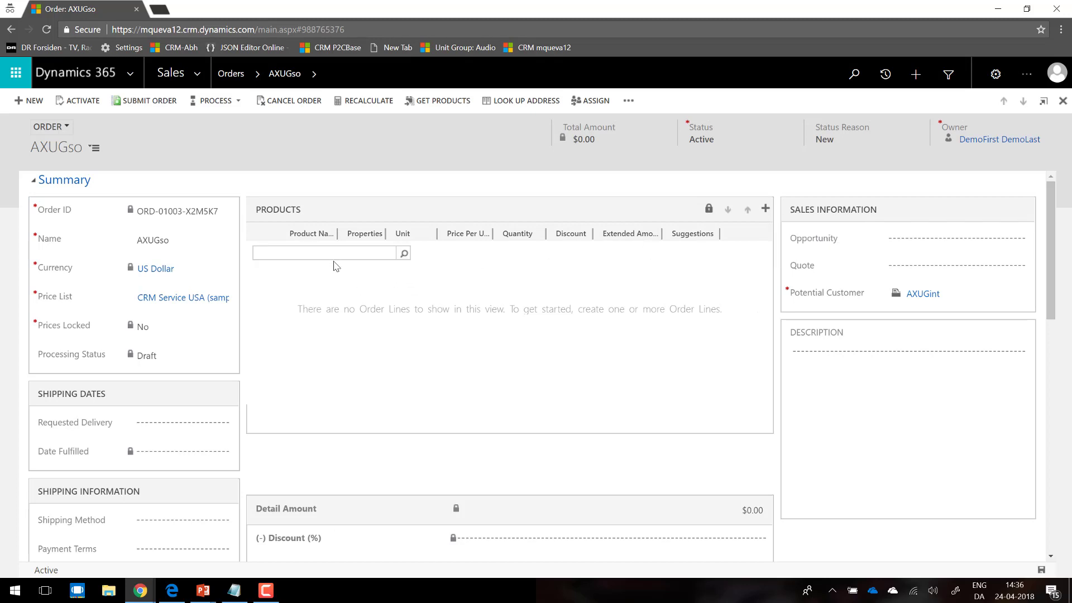
{"action": "type", "text": "axug"}
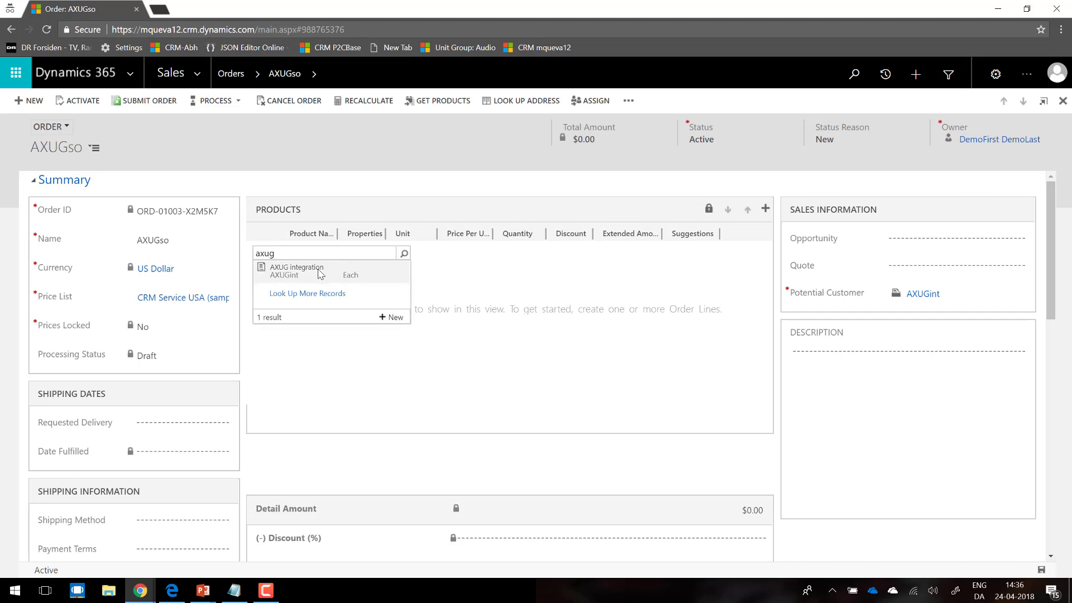
{"action": "left_click", "coordinate": [322, 271]}
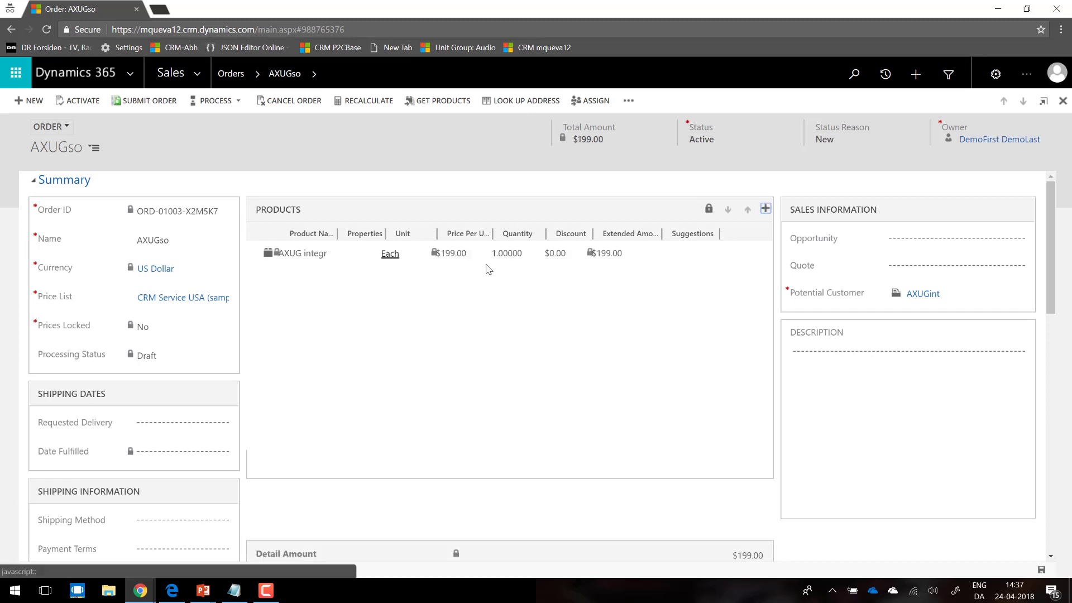
Step: Set the AXUG integration line's quantity to 3 and its discount to $20, and check the order totals
{"action": "left_click", "coordinate": [510, 256]}
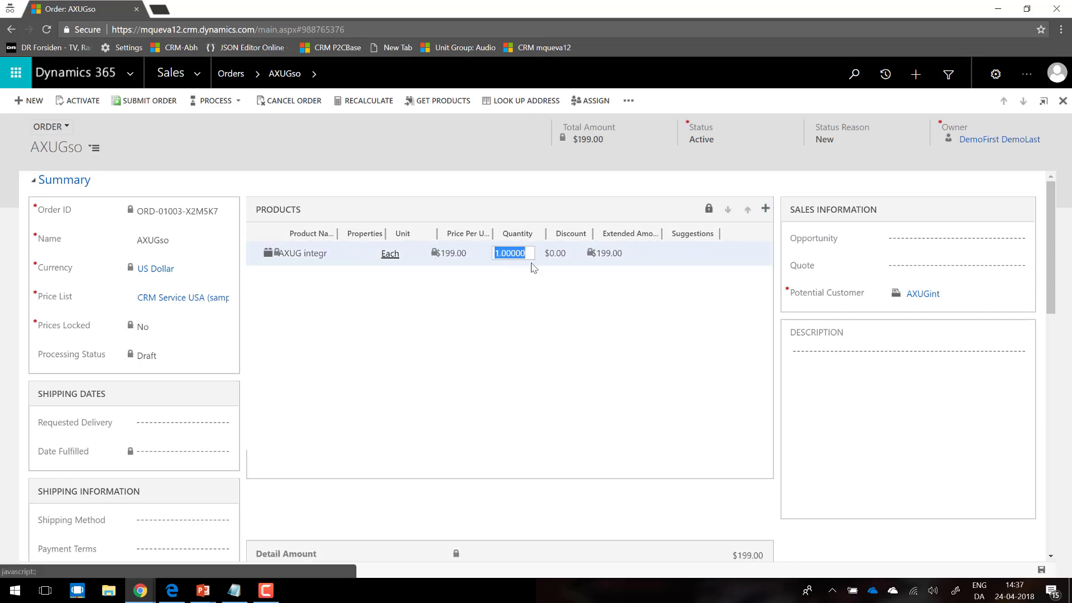
{"action": "type", "text": "3"}
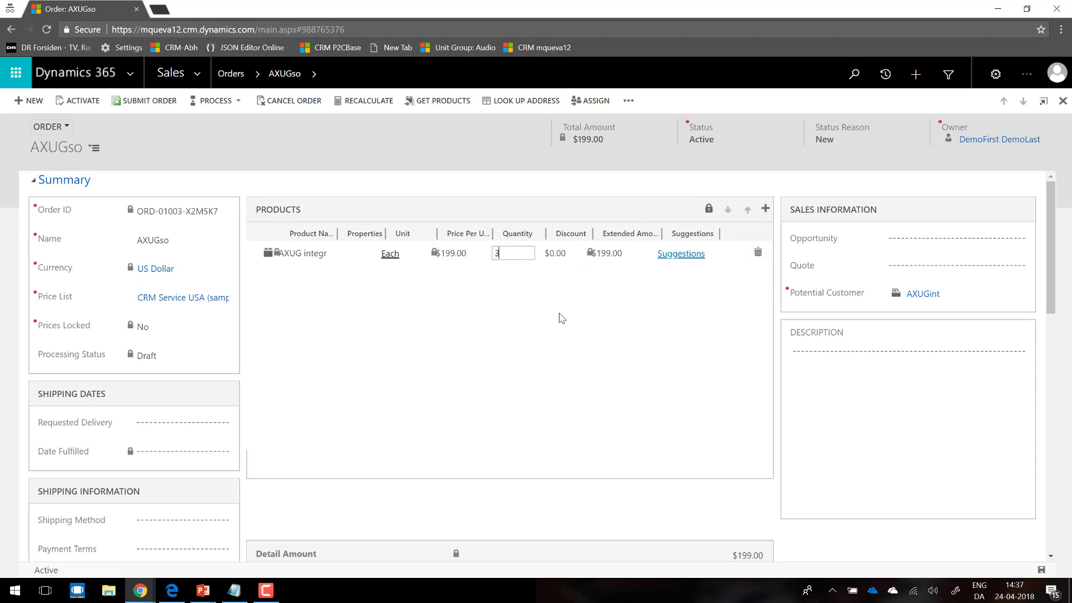
{"action": "key", "text": "Tab"}
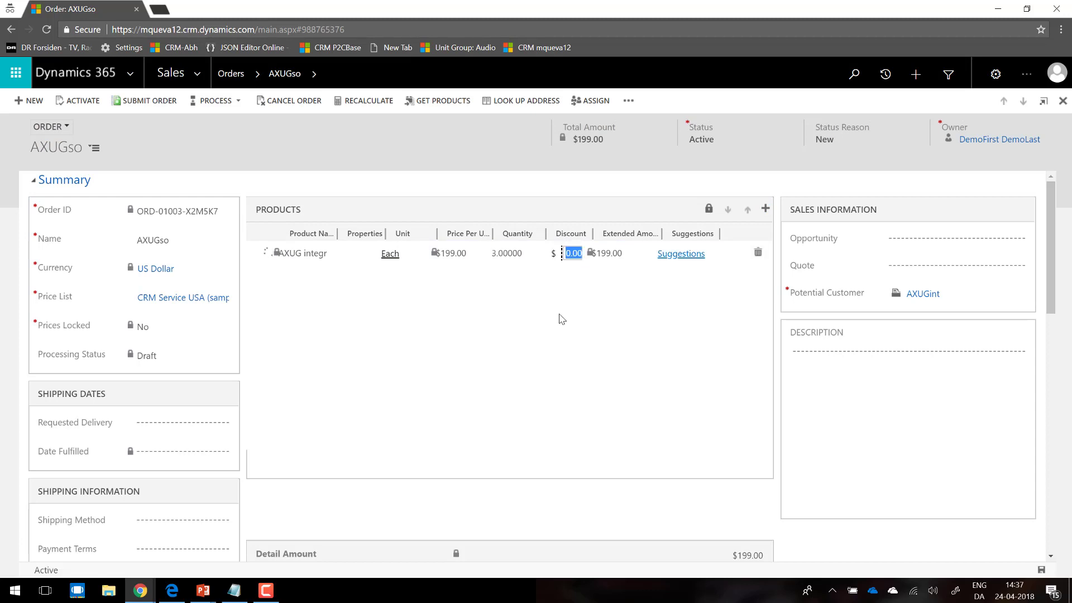
{"action": "type", "text": "2"}
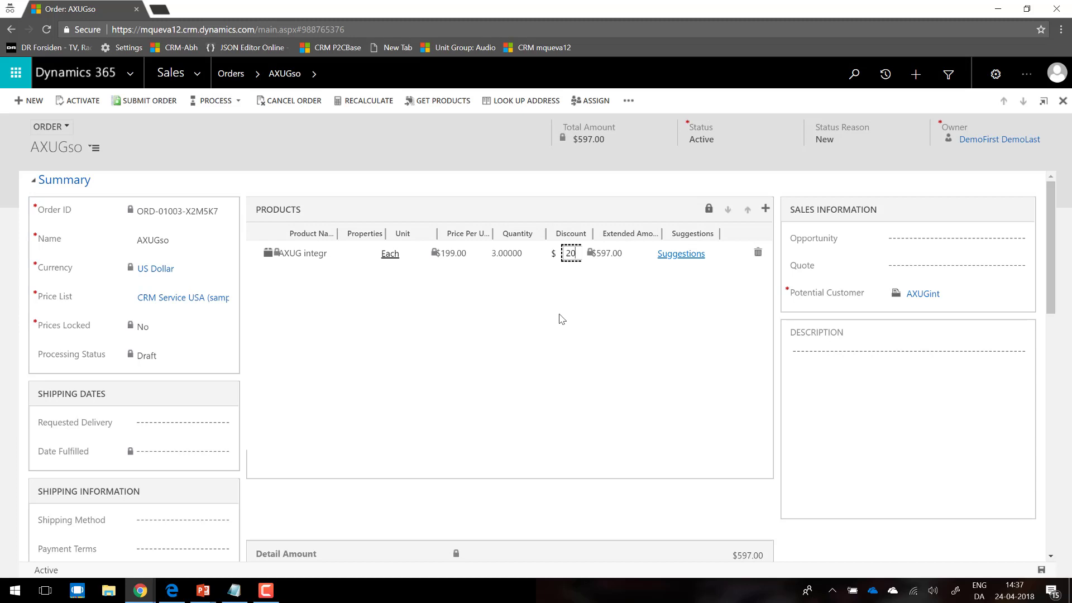
{"action": "type", "text": "0"}
{"action": "key", "text": "Tab"}
{"action": "left_click_drag", "start_coordinate": [1051, 294], "coordinate": [1014, 383]}
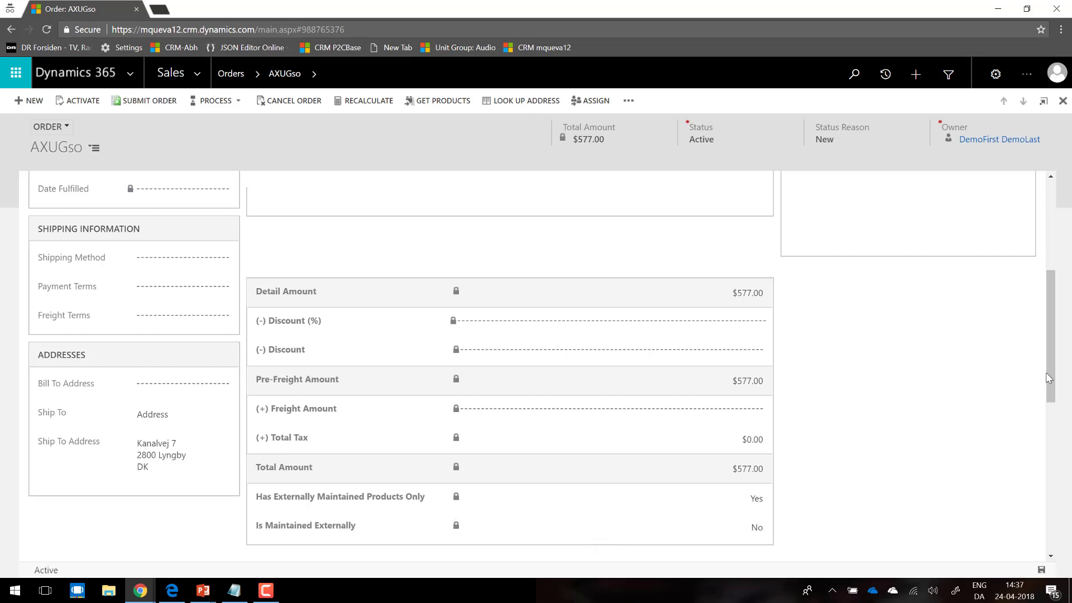
{"action": "scroll", "coordinate": [1047, 281], "scroll_direction": "up", "scroll_amount": 1}
{"action": "scroll", "coordinate": [1047, 281], "scroll_direction": "up", "scroll_amount": 3}
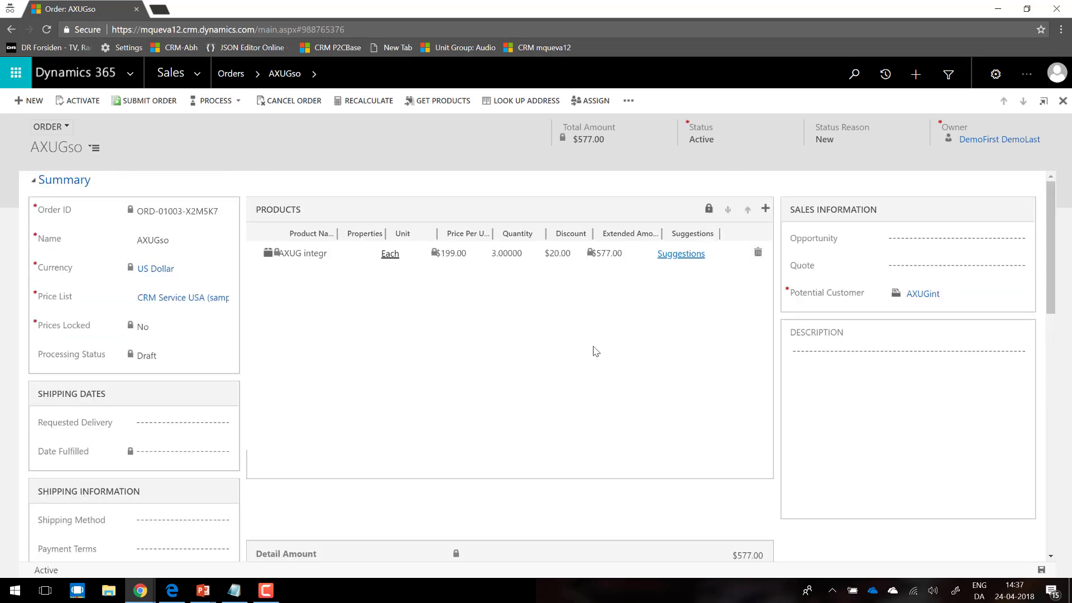
Step: Add a write-in product line named test with a price per unit of $12
{"action": "left_click", "coordinate": [765, 211]}
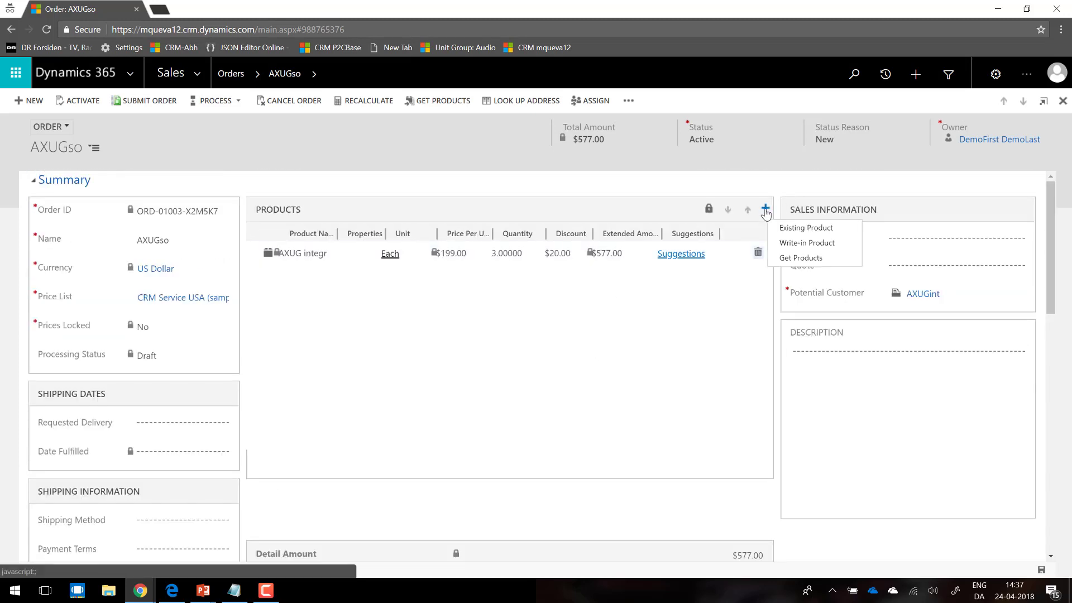
{"action": "left_click", "coordinate": [786, 247]}
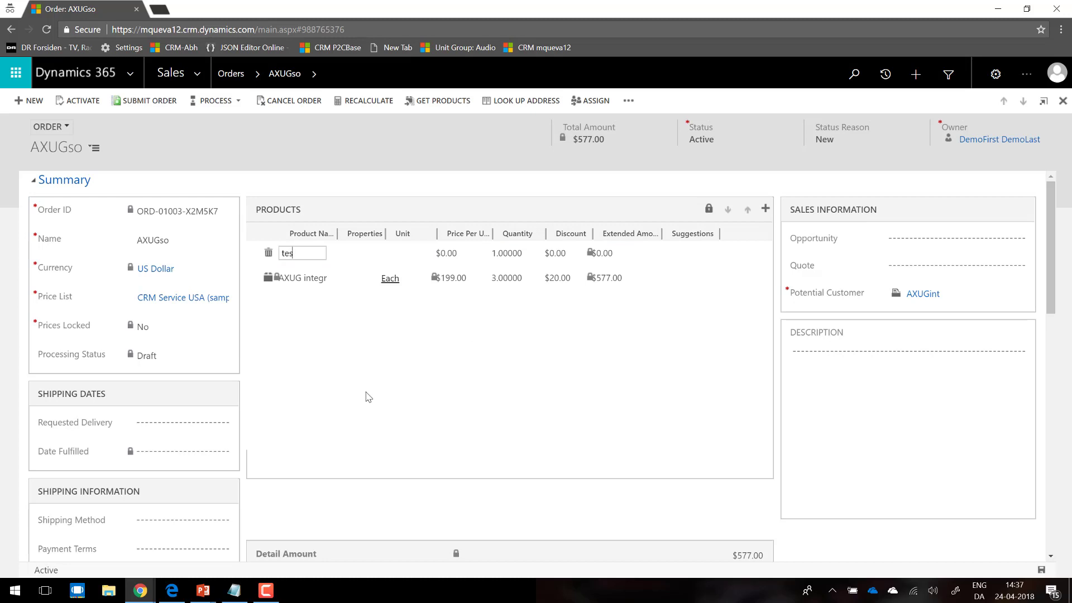
{"action": "key", "text": "Tab"}
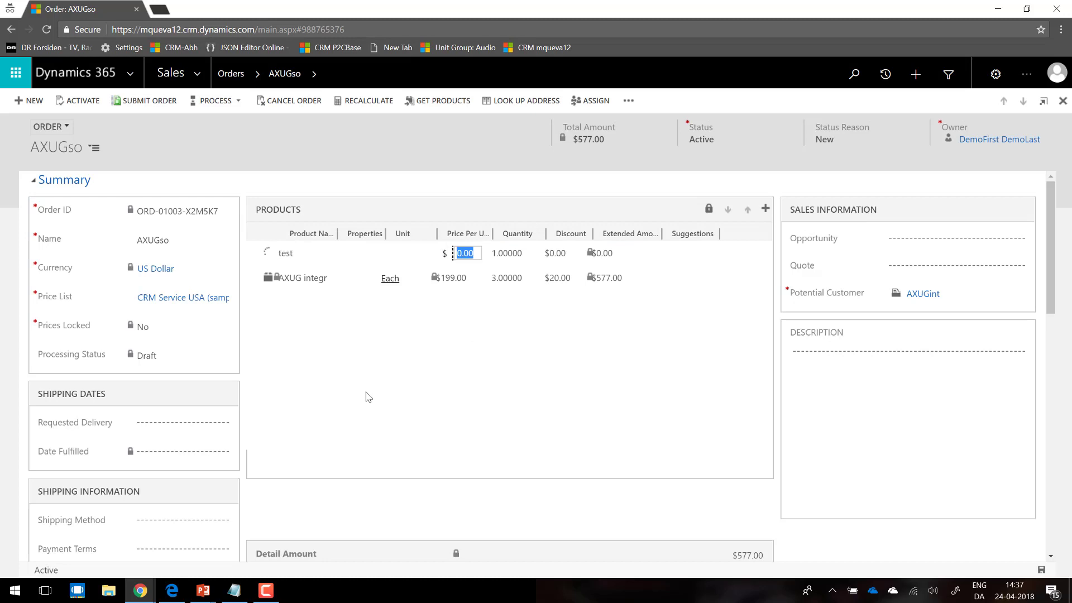
{"action": "type", "text": "12"}
{"action": "key", "text": "Tab"}
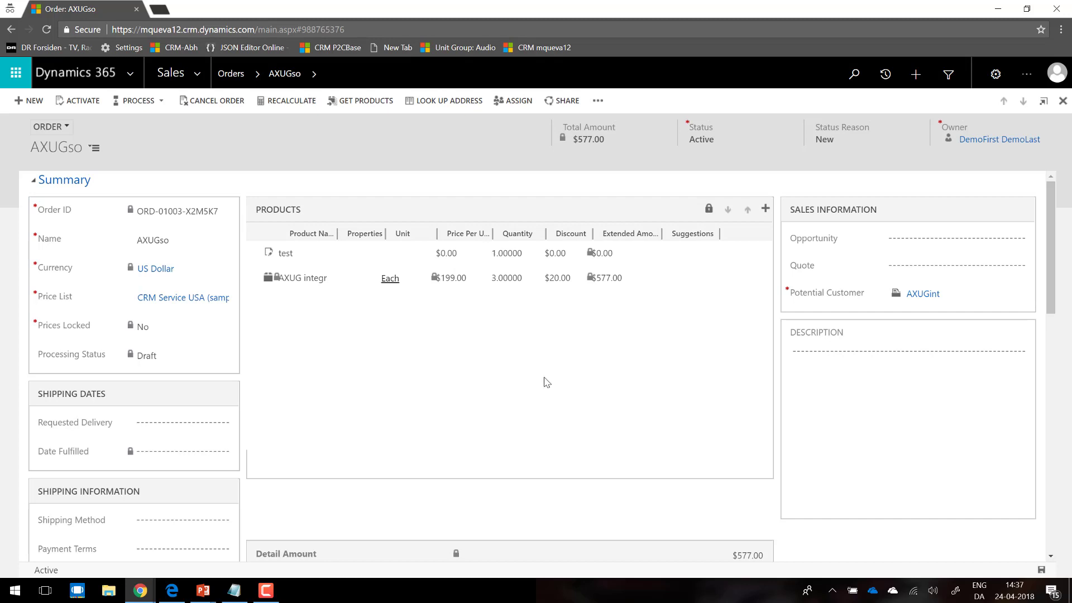
{"action": "left_click", "coordinate": [450, 254]}
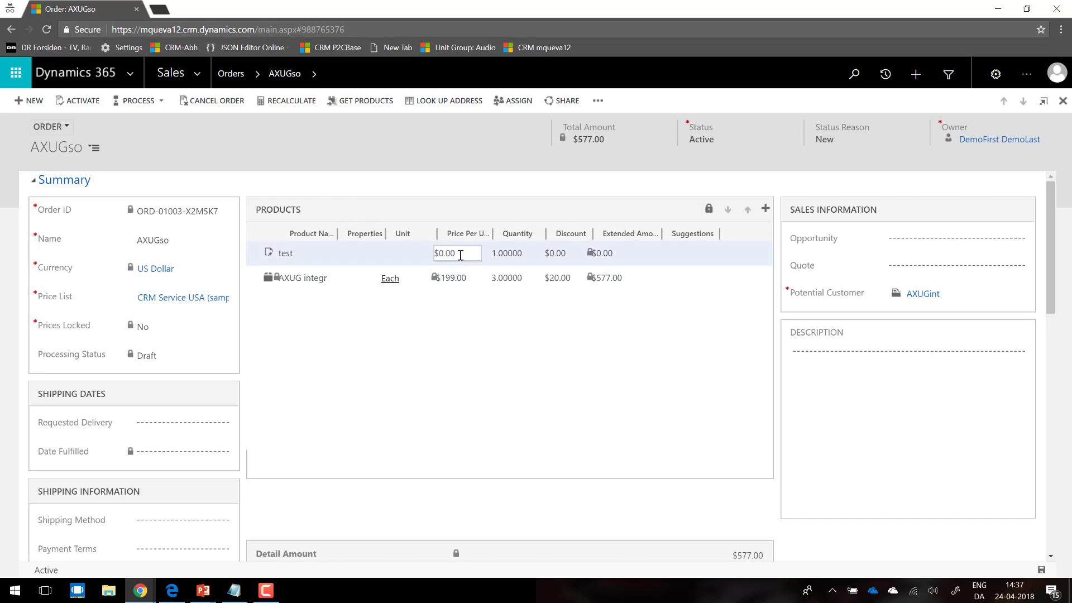
{"action": "type", "text": "12"}
{"action": "key", "text": "Tab"}
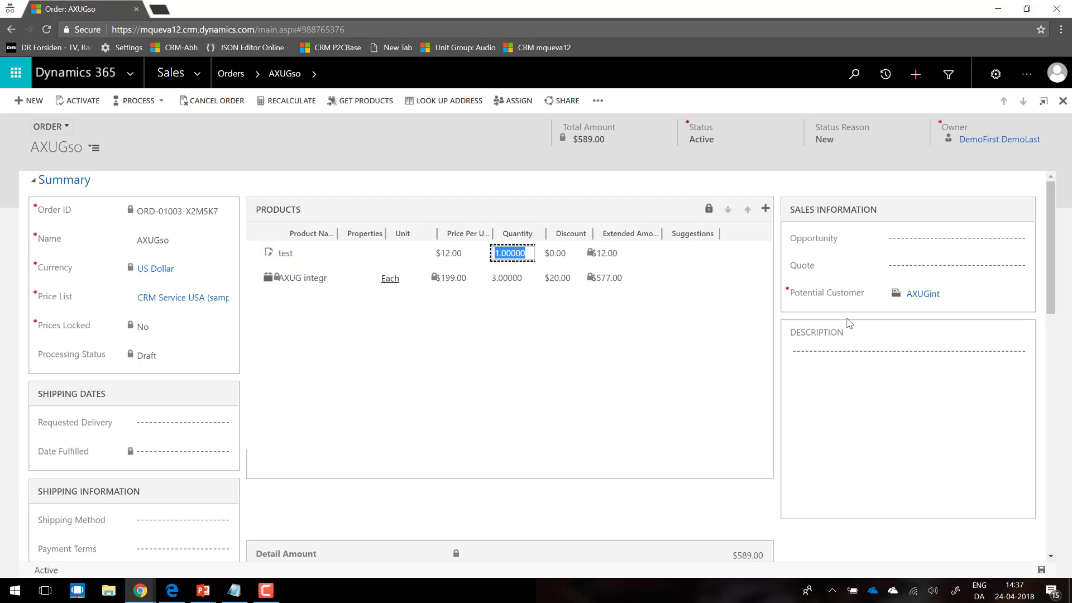
Step: Check the order's Has Externally Maintained Products Only field and try to activate the order with the write-in line included
{"action": "left_click_drag", "start_coordinate": [1051, 239], "coordinate": [1062, 297]}
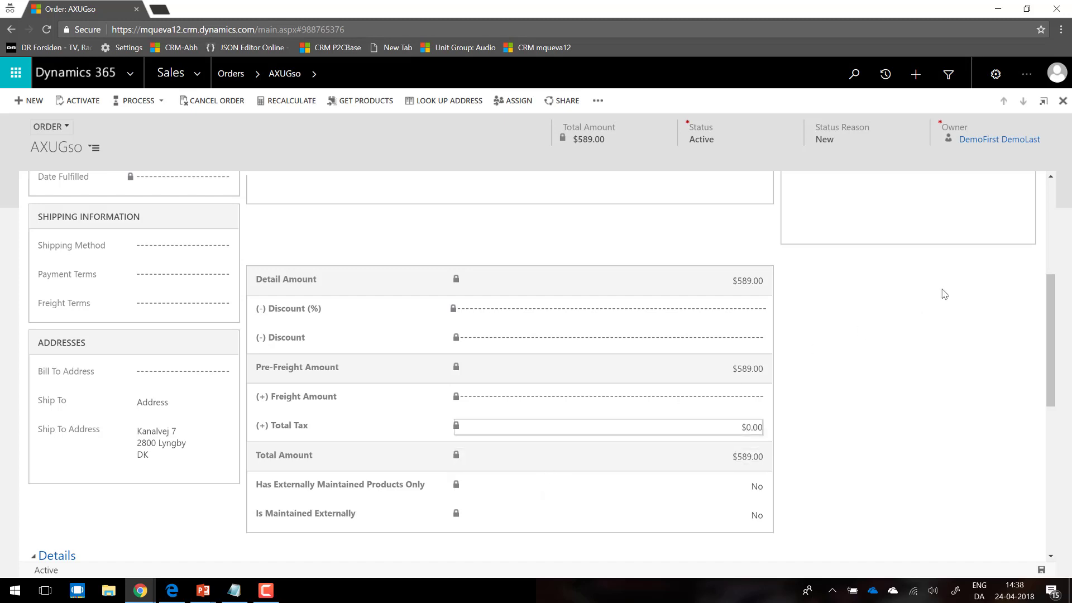
{"action": "left_click", "coordinate": [1054, 240]}
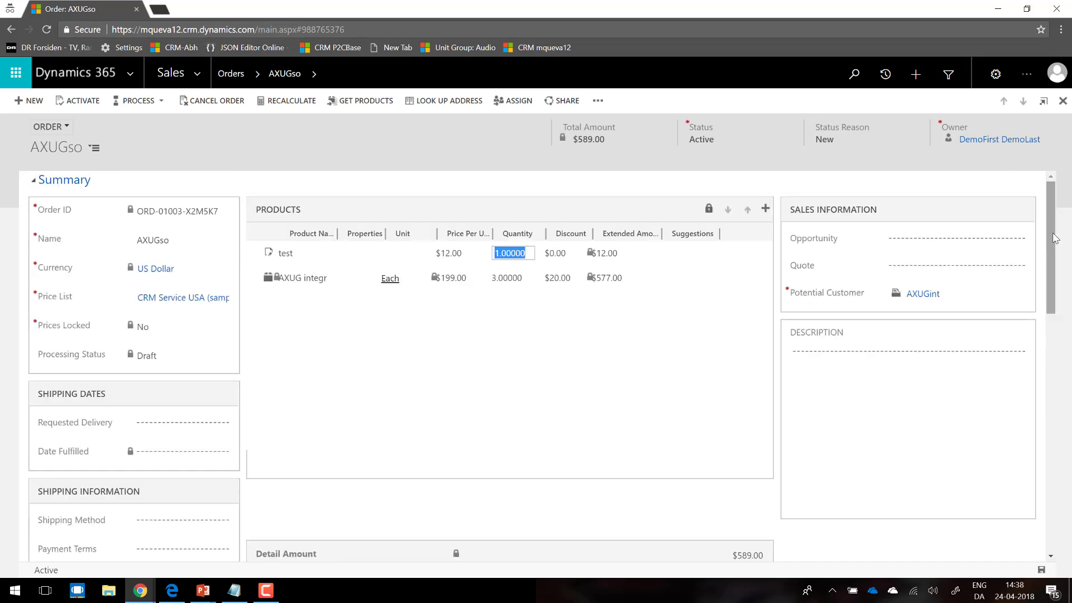
{"action": "left_click", "coordinate": [83, 103]}
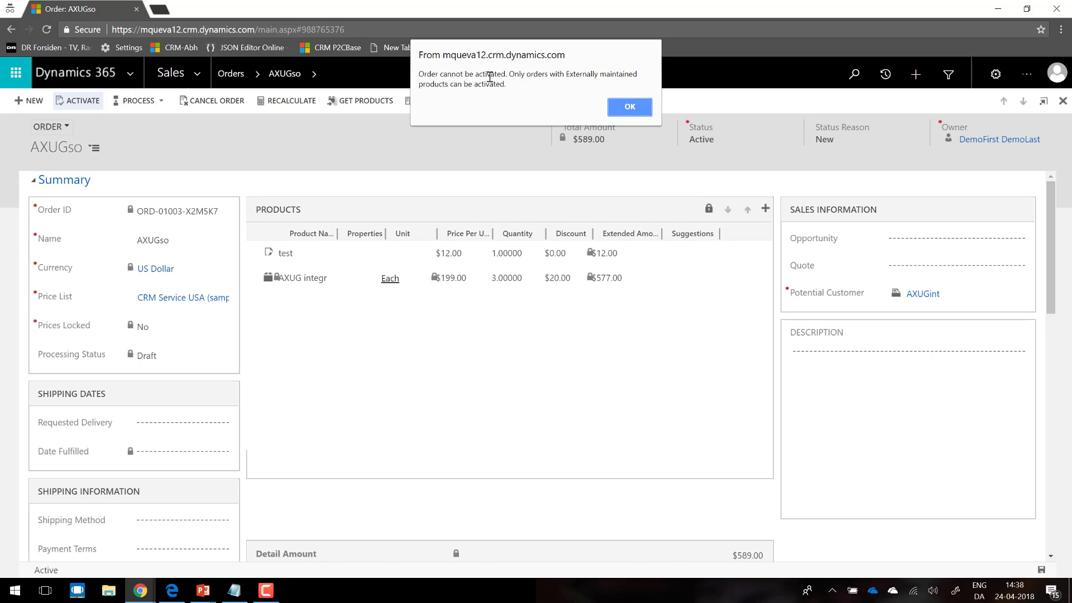
Step: Dismiss the activation message and delete the write-in product line test from the order, sending the error report
{"action": "left_click", "coordinate": [629, 107]}
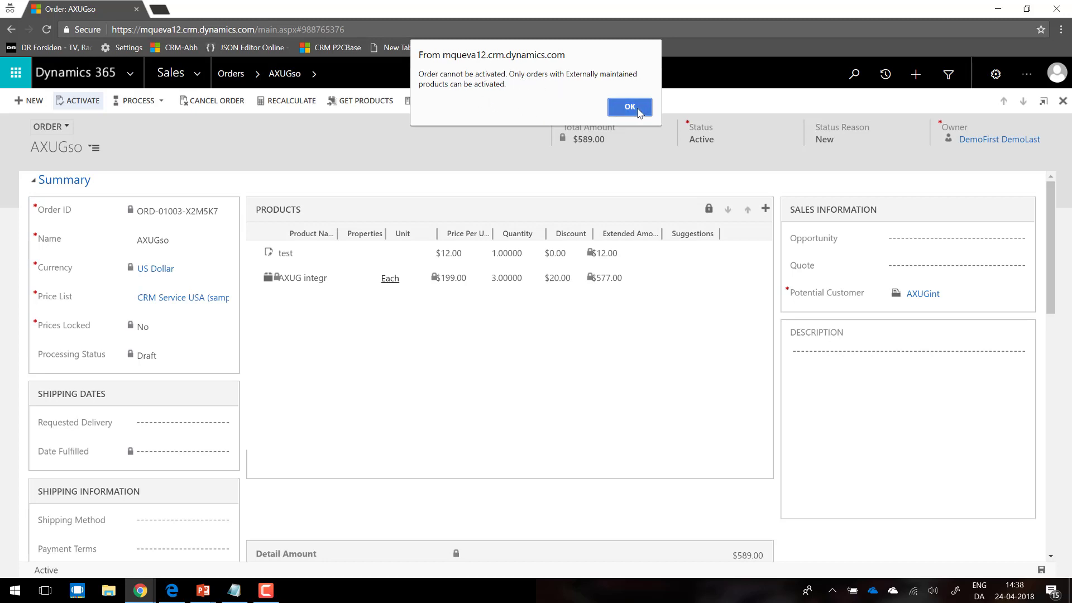
{"action": "left_click", "coordinate": [758, 253]}
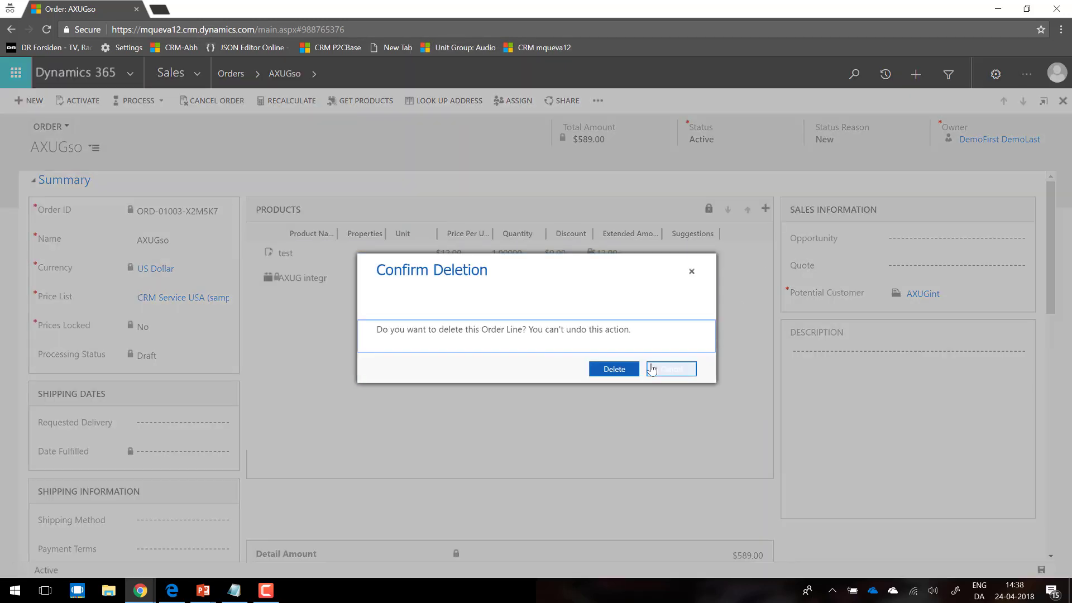
{"action": "left_click", "coordinate": [614, 371]}
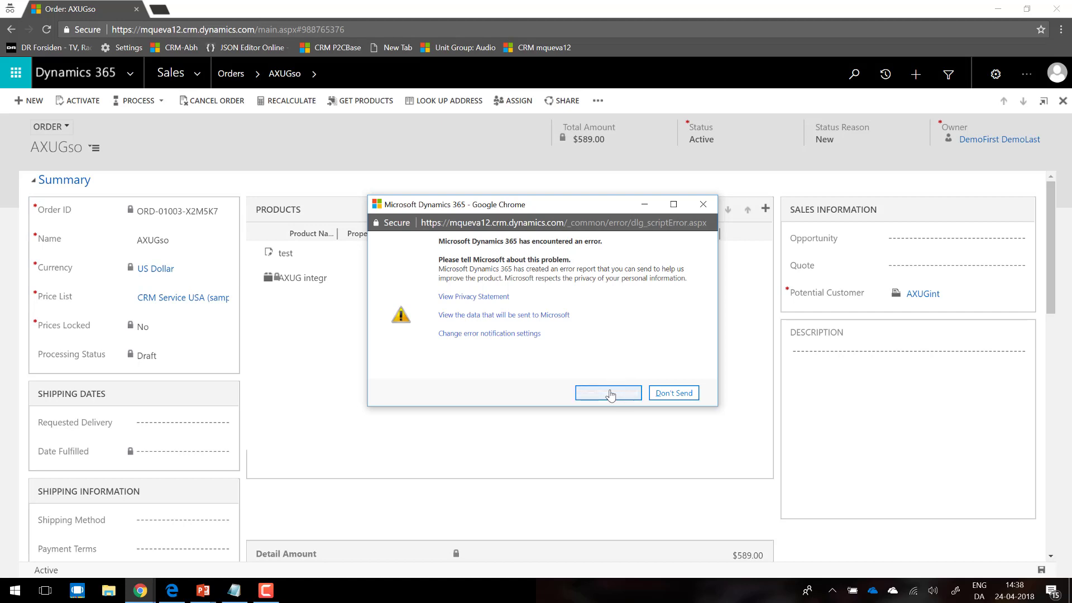
{"action": "left_click", "coordinate": [609, 392]}
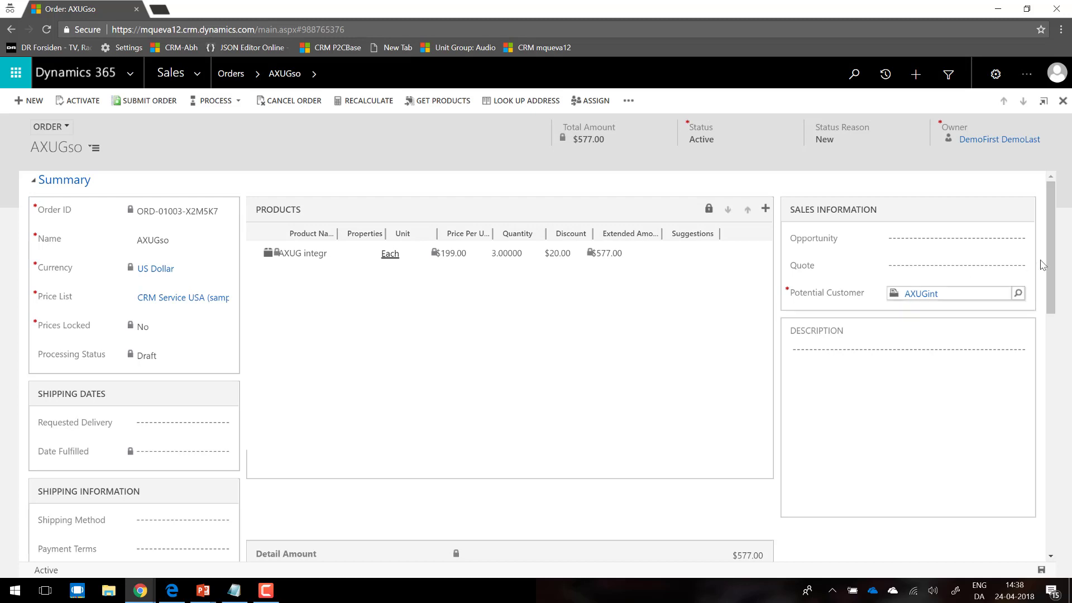
Step: Activate the AXUGso order and check its Has Externally Maintained Products Only and Is Maintained Externally fields
{"action": "scroll", "coordinate": [1052, 291], "scroll_direction": "down", "scroll_amount": 1}
{"action": "scroll", "coordinate": [1052, 290], "scroll_direction": "up", "scroll_amount": 1}
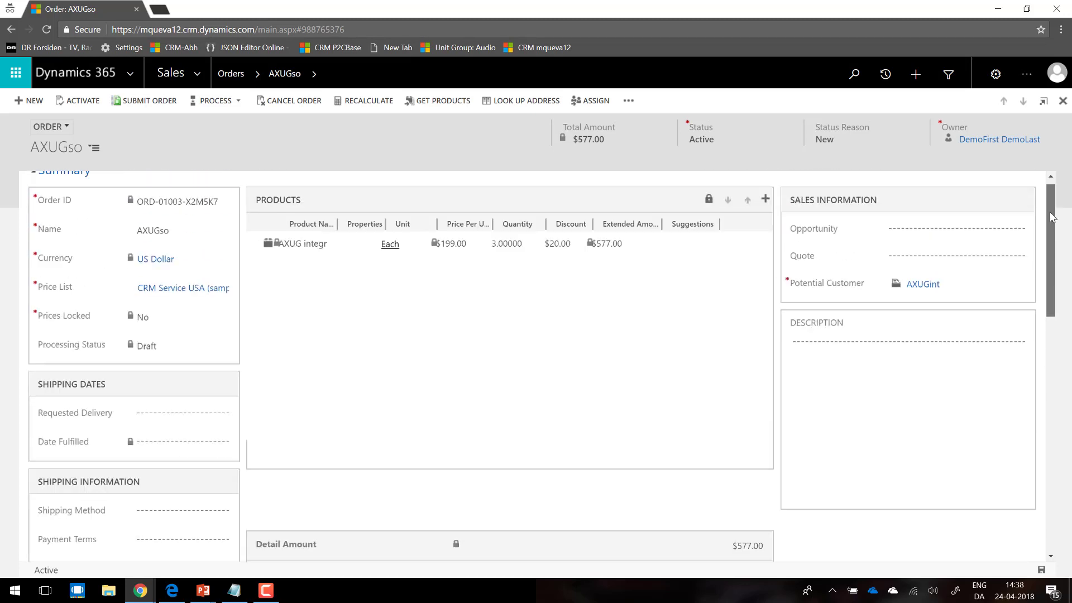
{"action": "left_click", "coordinate": [83, 103]}
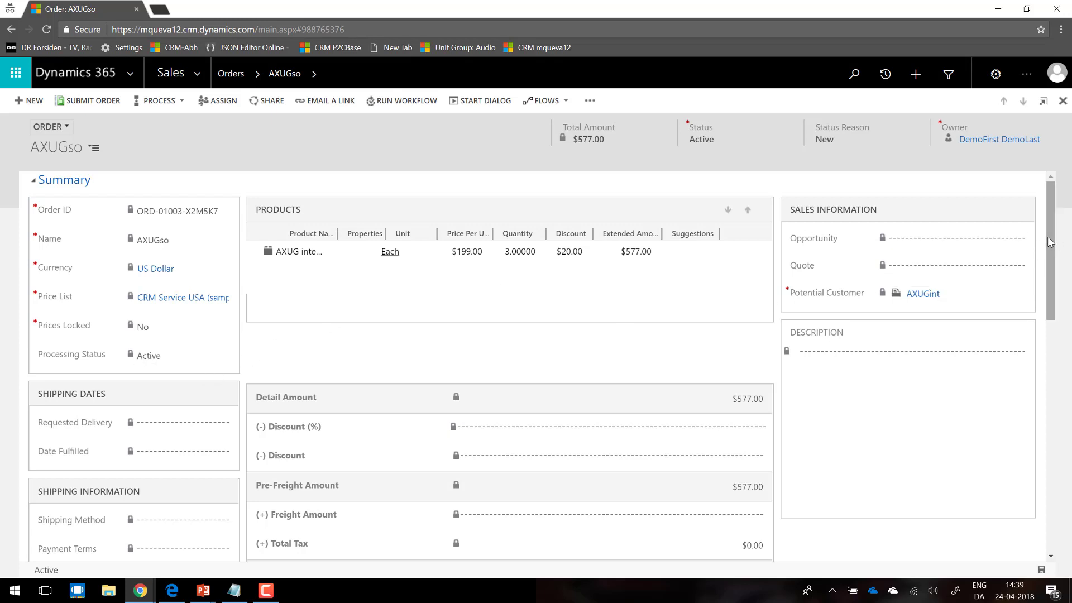
{"action": "left_click_drag", "start_coordinate": [1048, 239], "coordinate": [1042, 347]}
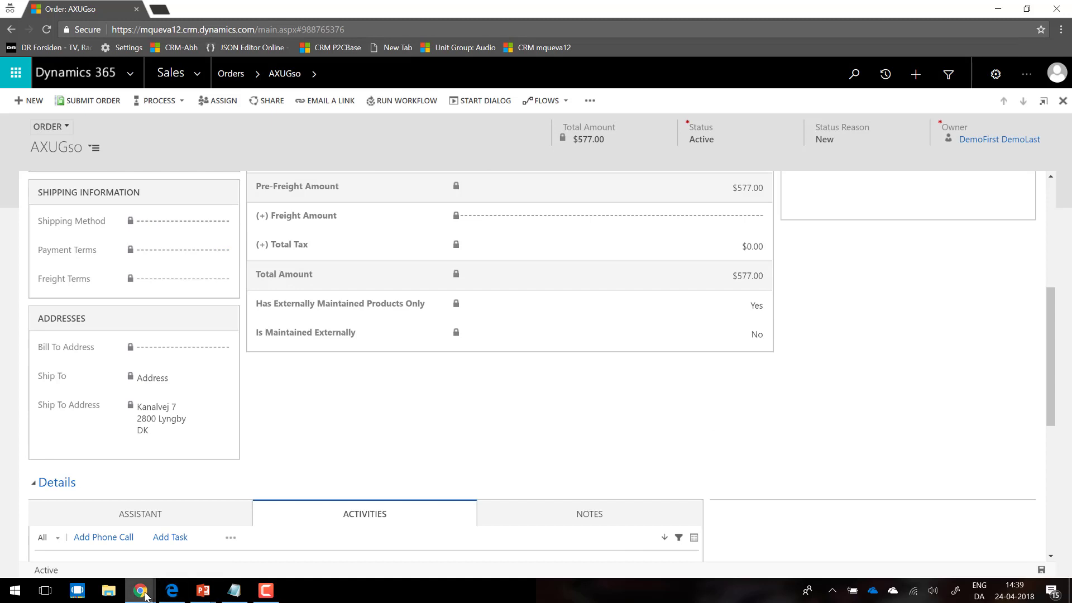
Step: Switch to the PowerApps Admin center and run the AX73MQ12 SO2AX data integration project
{"action": "mouse_move", "coordinate": [142, 596]}
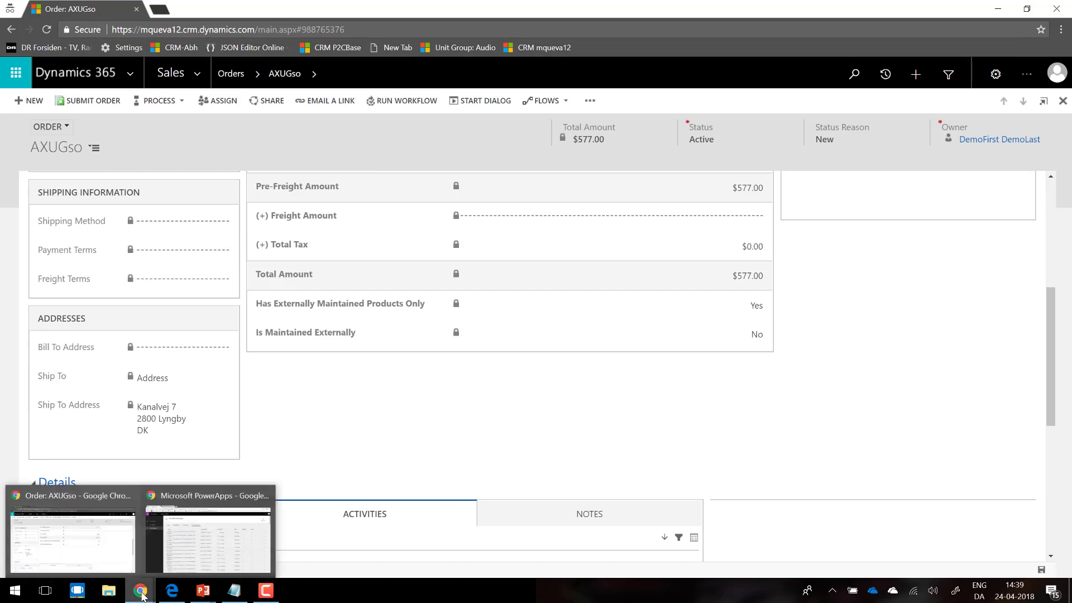
{"action": "left_click", "coordinate": [195, 564]}
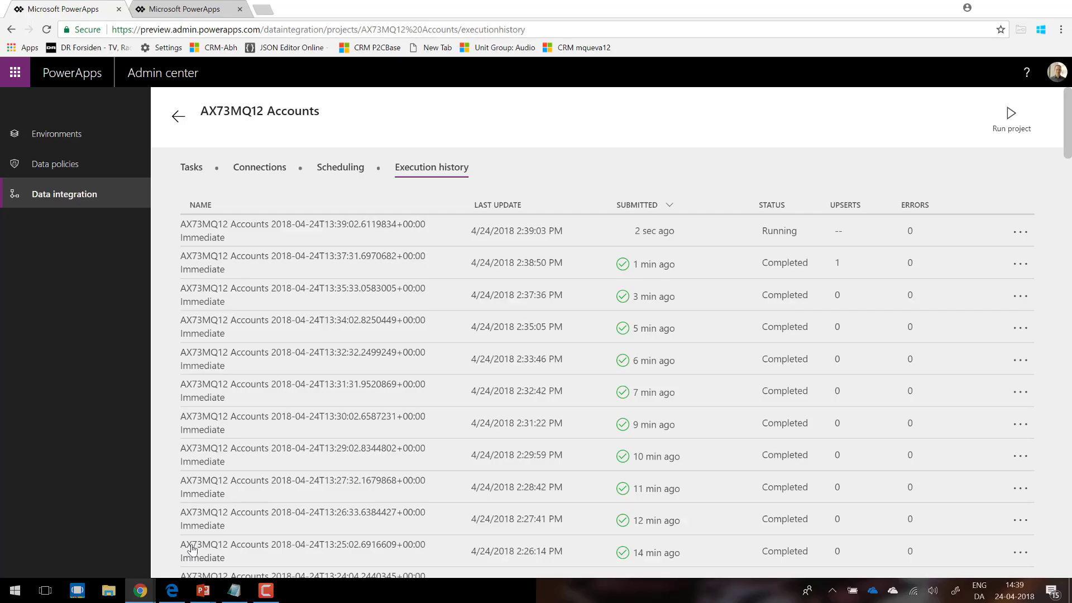
{"action": "left_click", "coordinate": [95, 196]}
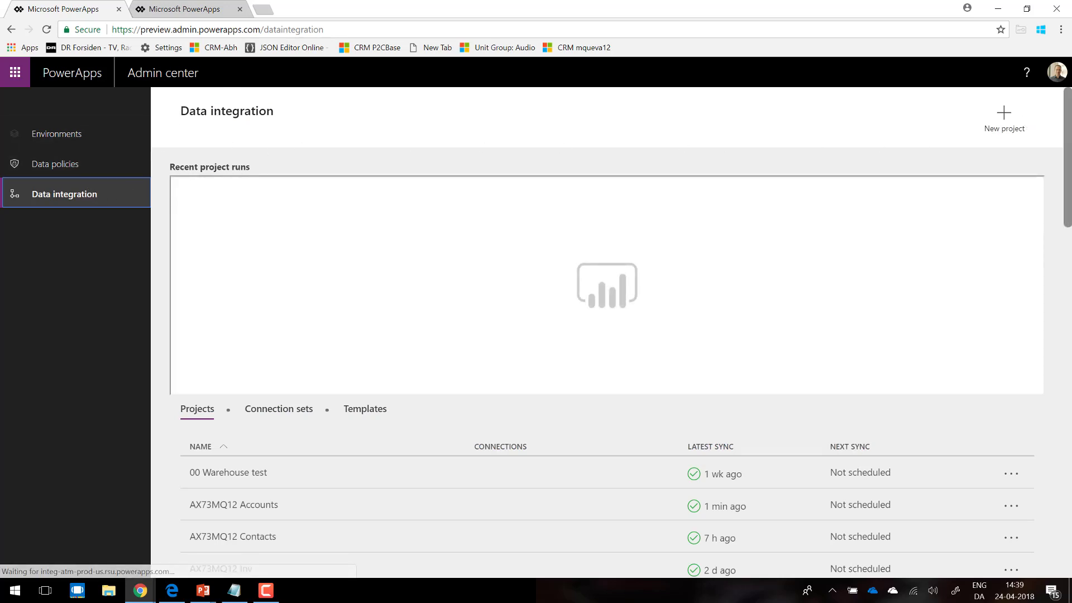
{"action": "left_click_drag", "start_coordinate": [1068, 123], "coordinate": [1010, 134]}
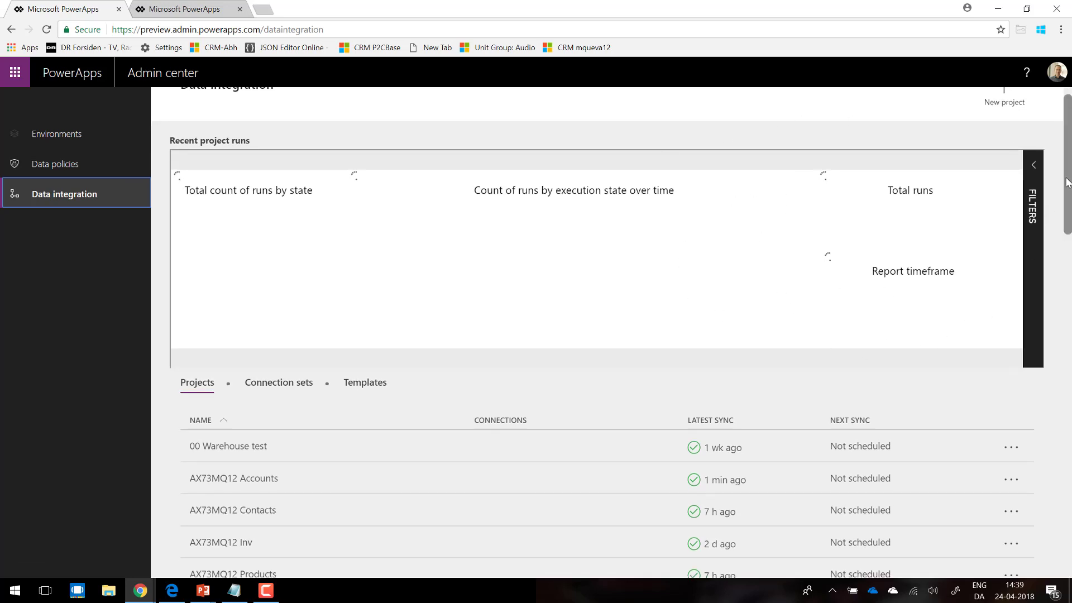
{"action": "left_click_drag", "start_coordinate": [1067, 181], "coordinate": [1067, 277]}
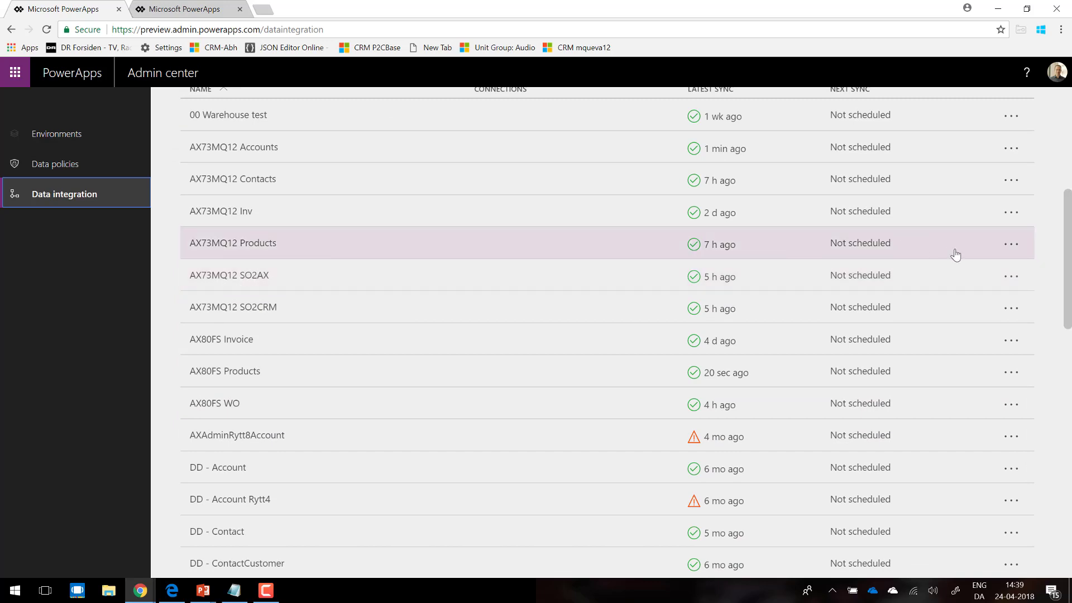
{"action": "left_click", "coordinate": [1009, 276]}
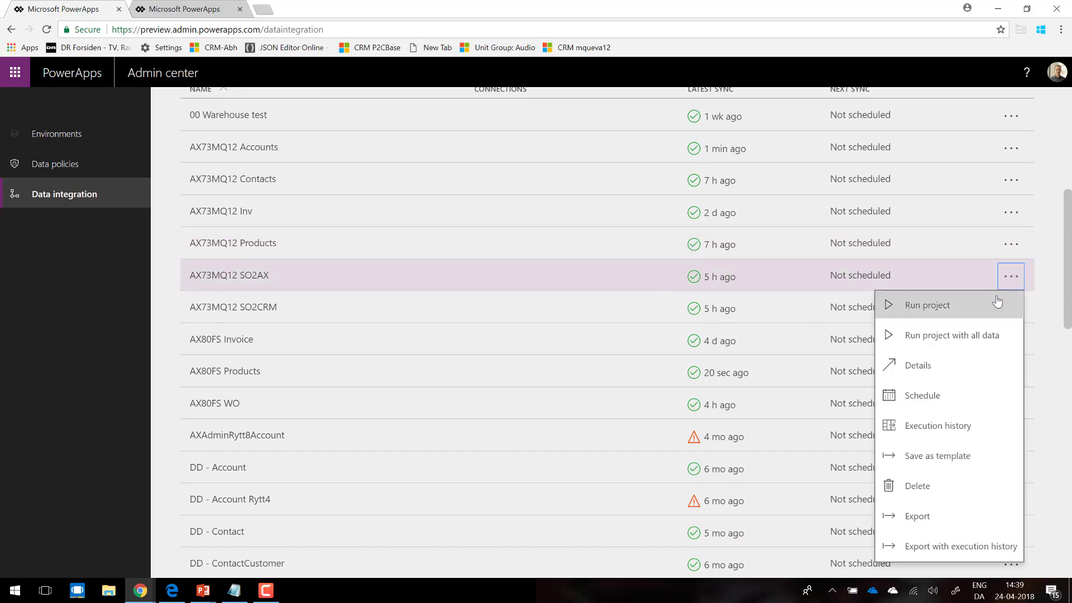
{"action": "left_click", "coordinate": [996, 303]}
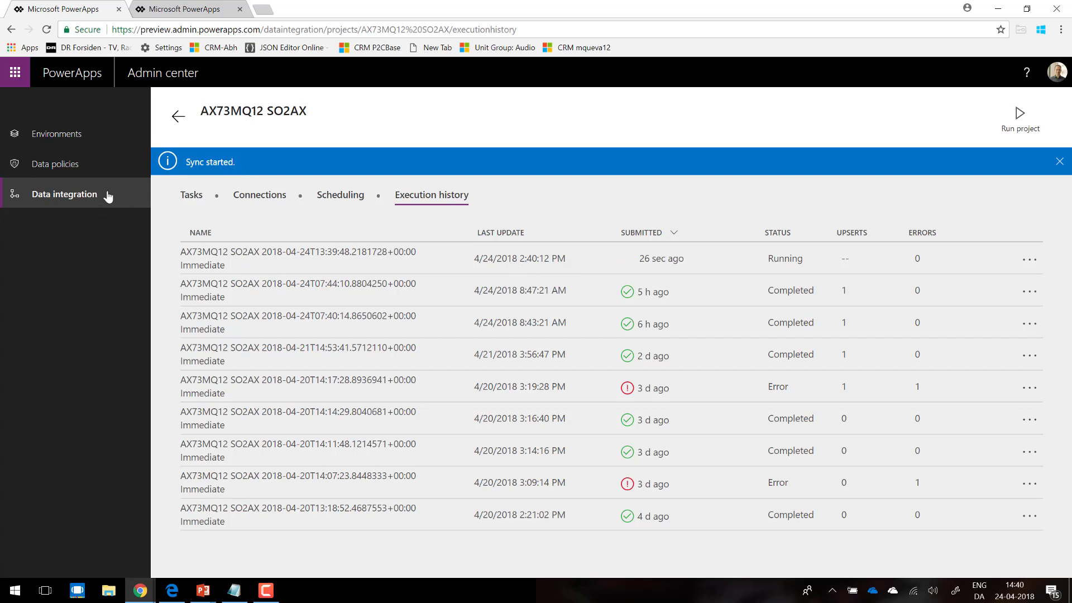
Step: Look over the recent project runs on the Data integration overview, and open the AX73MQ12 SO2AX project's task list
{"action": "left_click", "coordinate": [77, 201]}
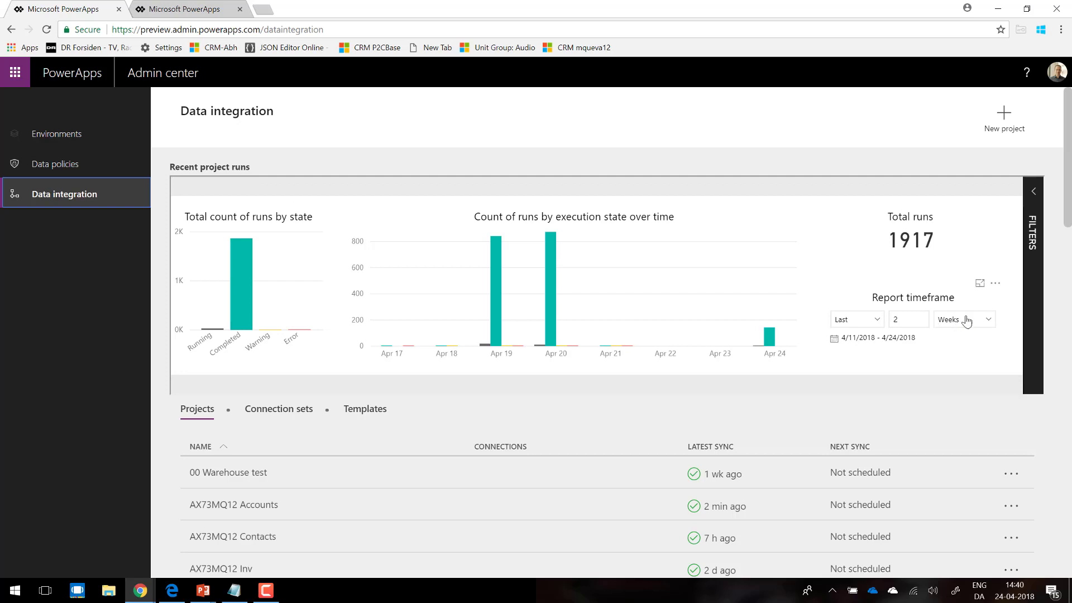
{"action": "left_click", "coordinate": [990, 321]}
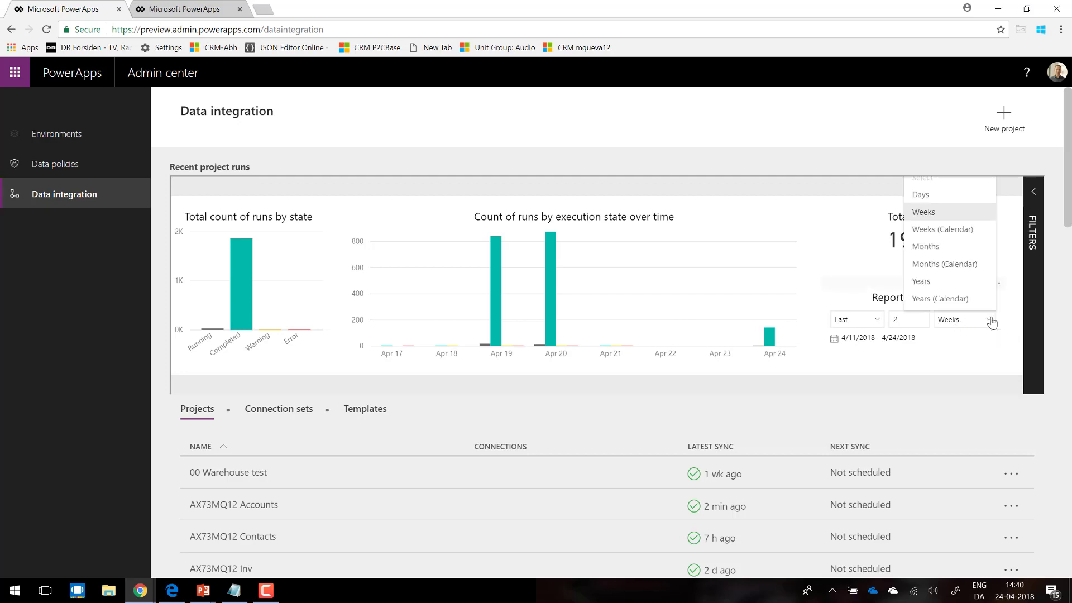
{"action": "left_click", "coordinate": [995, 360]}
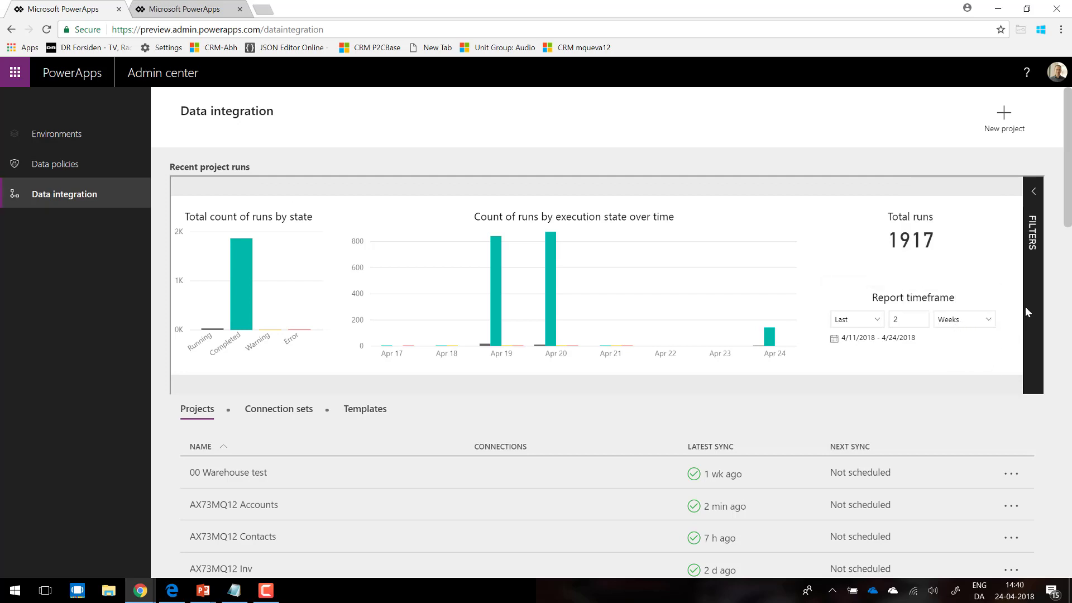
{"action": "left_click_drag", "start_coordinate": [1068, 203], "coordinate": [1069, 285]}
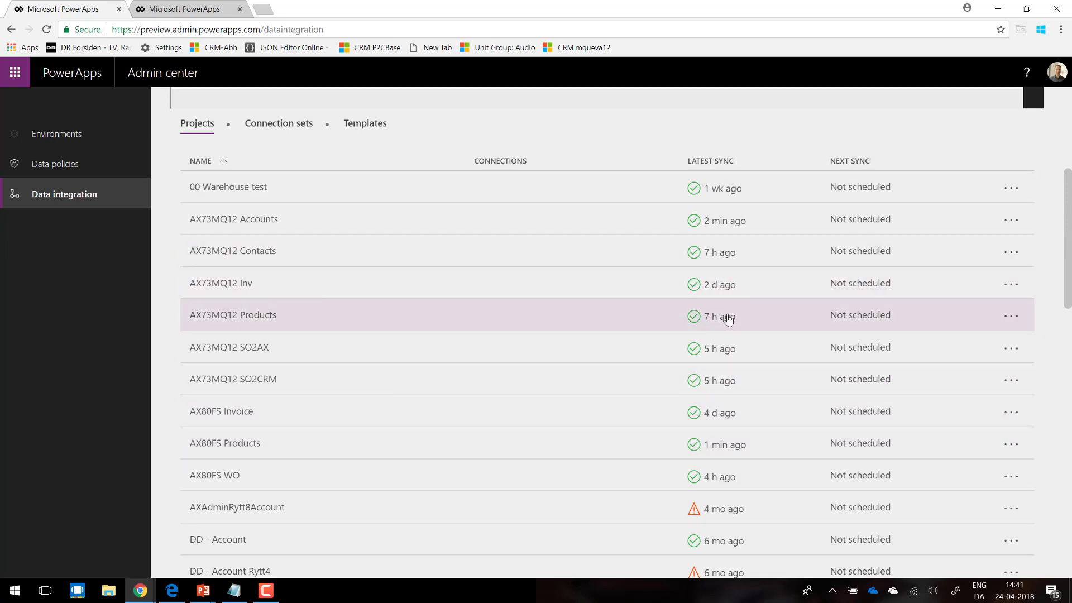
{"action": "left_click", "coordinate": [496, 351]}
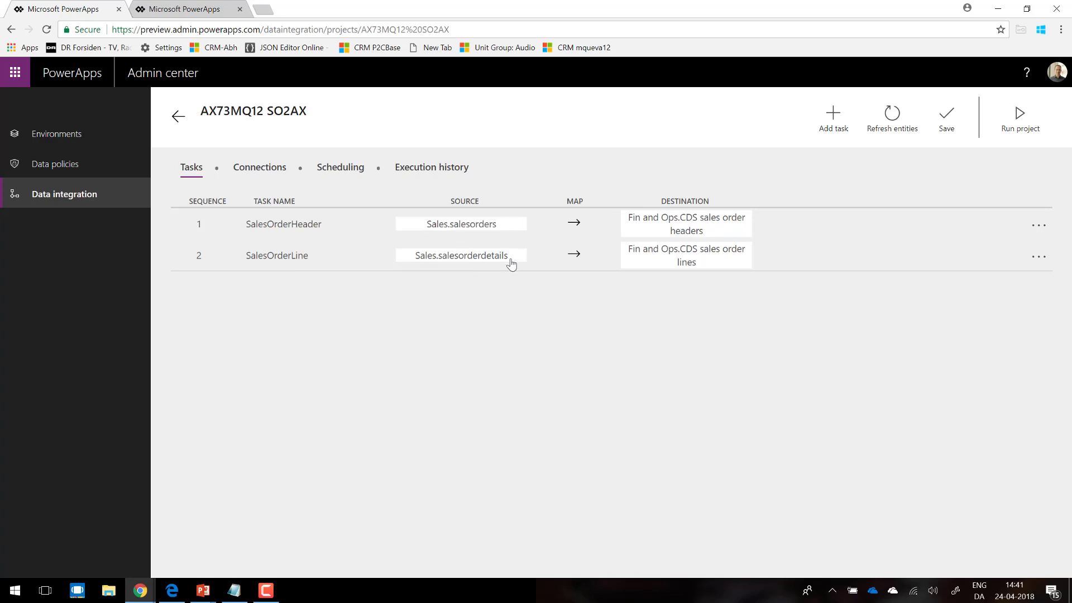
Step: Check the task progress of the newest SO2AX run in the project's execution history
{"action": "left_click", "coordinate": [445, 171]}
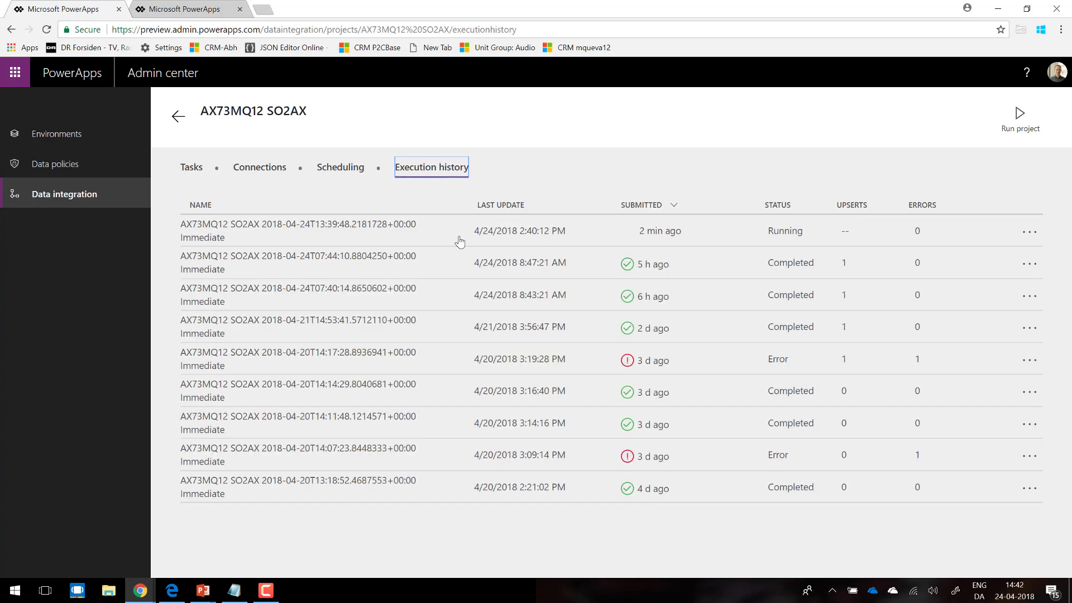
{"action": "left_click", "coordinate": [524, 235]}
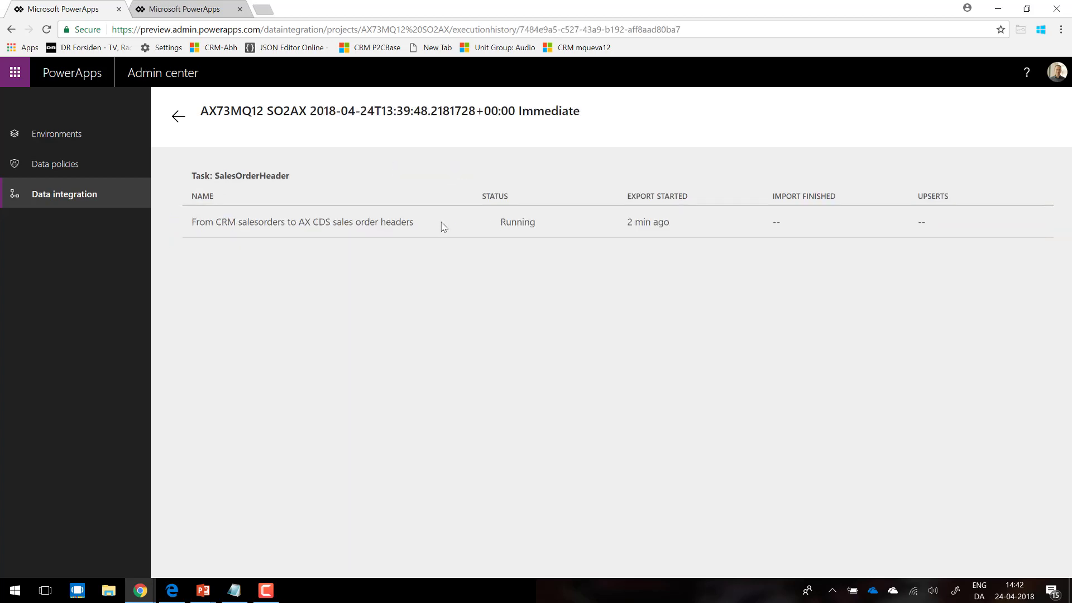
{"action": "left_click", "coordinate": [179, 119]}
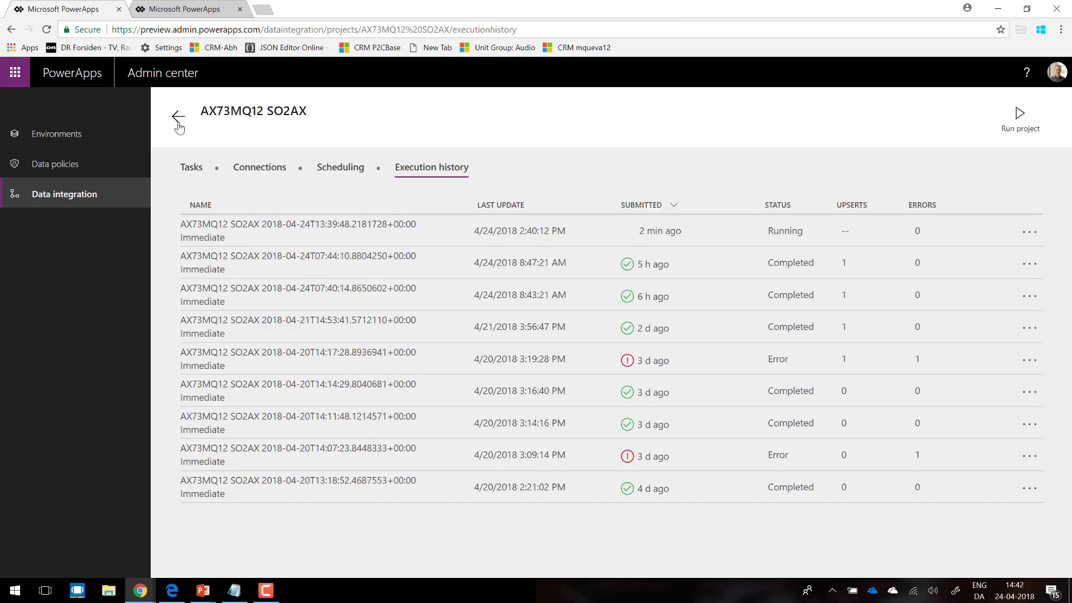
Step: Reload the SO2AX execution history by way of the project's tasks and reopen the newest run's task details
{"action": "left_click", "coordinate": [190, 171]}
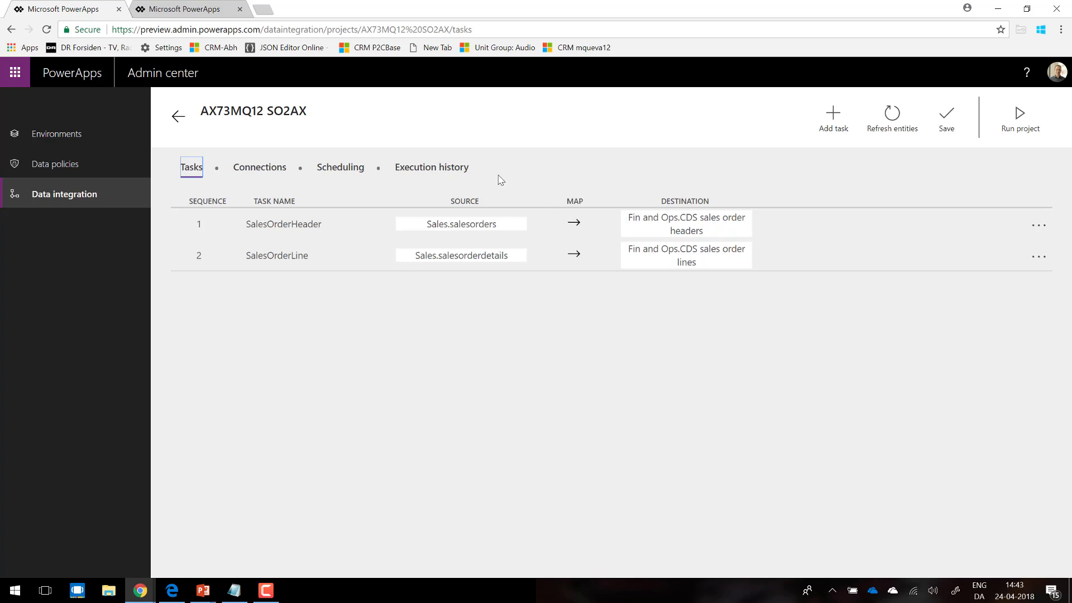
{"action": "left_click", "coordinate": [444, 167]}
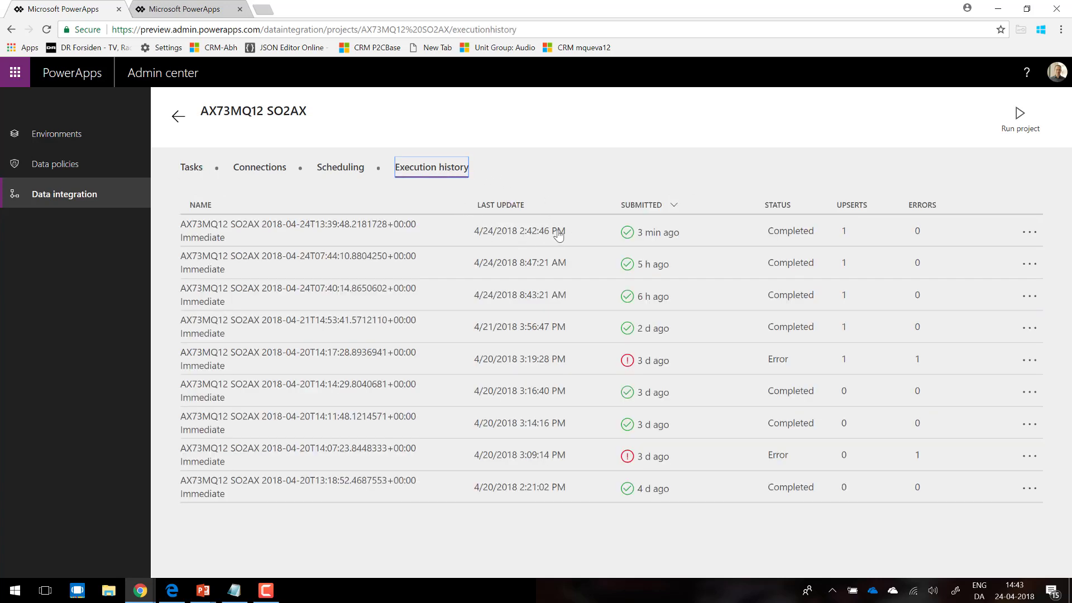
{"action": "left_click", "coordinate": [529, 237]}
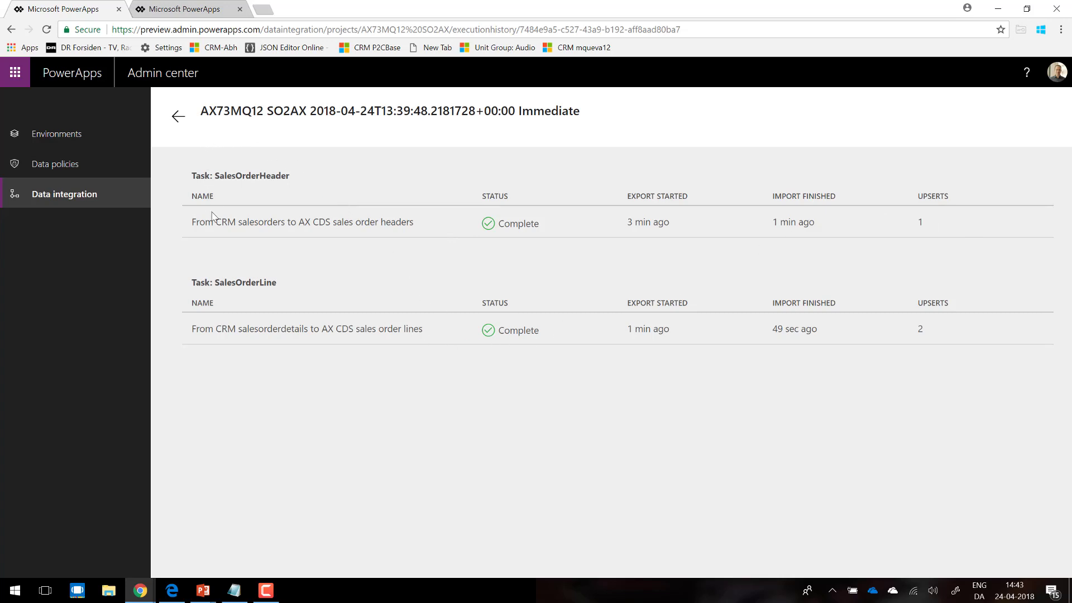
Step: Switch to Finance and Operations in Microsoft Edge and open the All sales orders list
{"action": "key", "text": "alt+Tab"}
{"action": "key", "text": "alt+shift+Tab"}
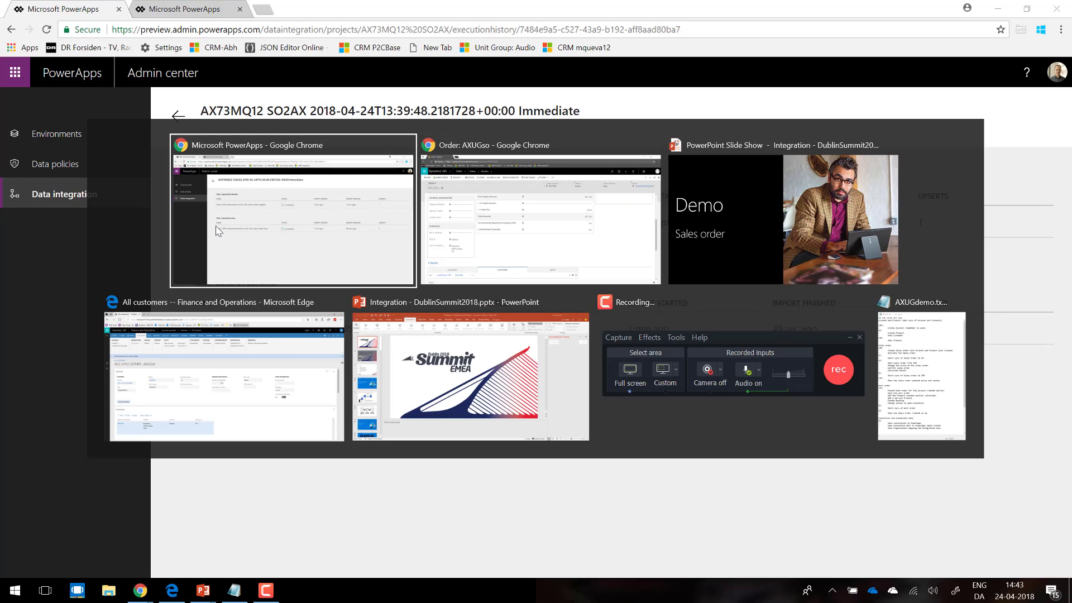
{"action": "key", "text": "alt+Tab"}
{"action": "key", "text": "alt+Tab"}
{"action": "key", "text": "alt+Tab"}
{"action": "key", "text": "alt+shift+Tab"}
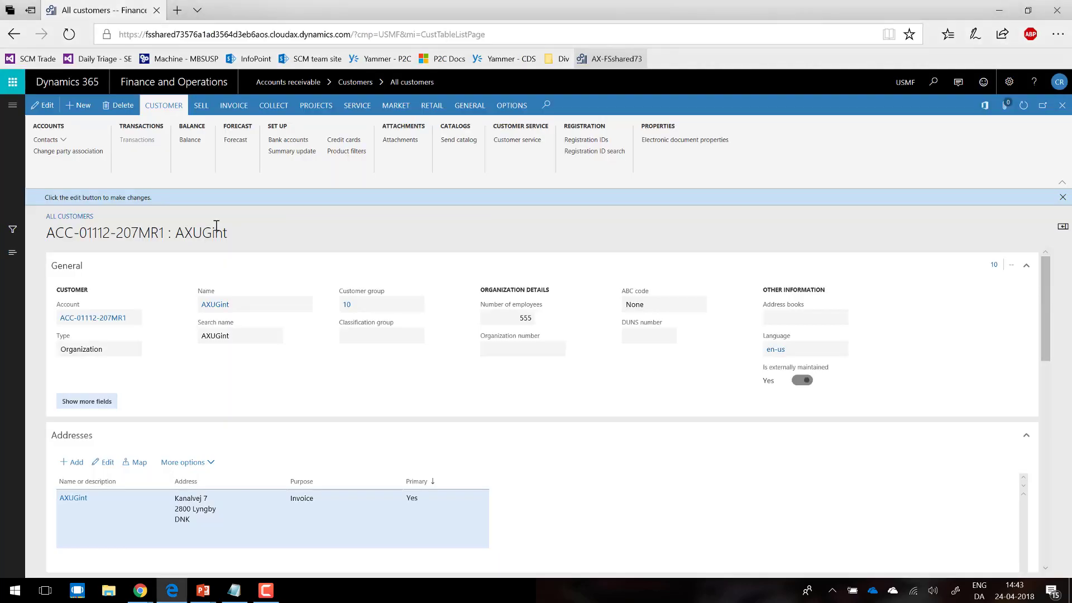
{"action": "left_click", "coordinate": [13, 106]}
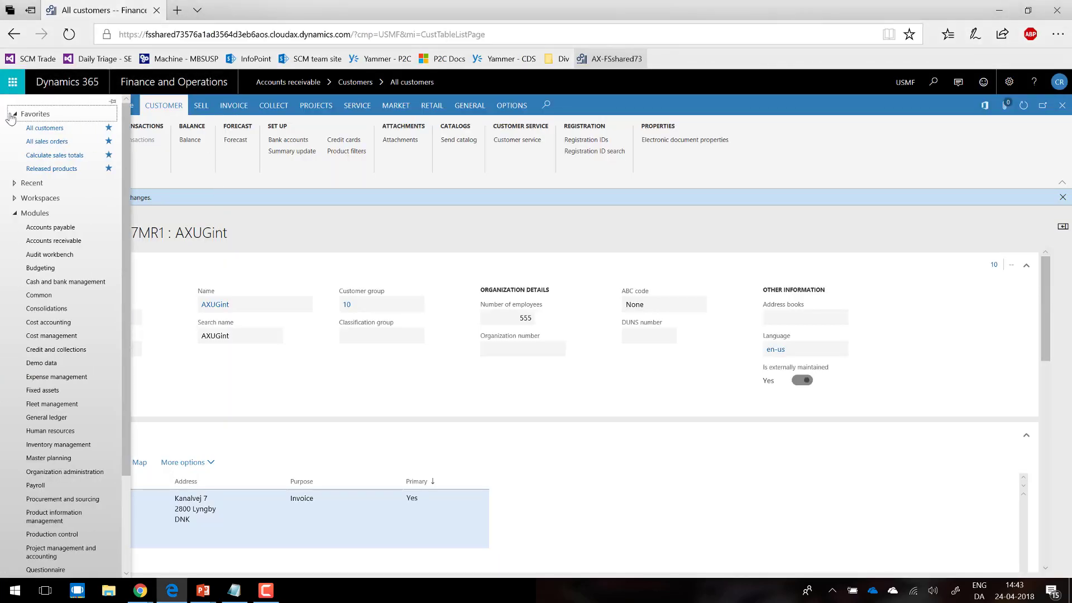
{"action": "left_click", "coordinate": [48, 142]}
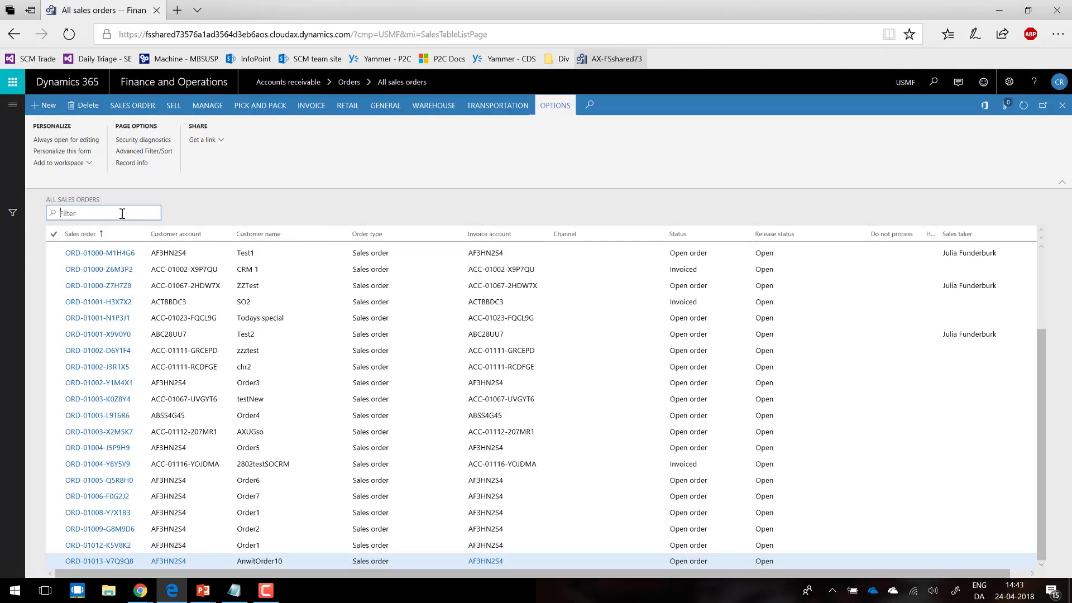
Step: Filter the sales orders by customer name axug and open the AXUGso sales order
{"action": "type", "text": "ax"}
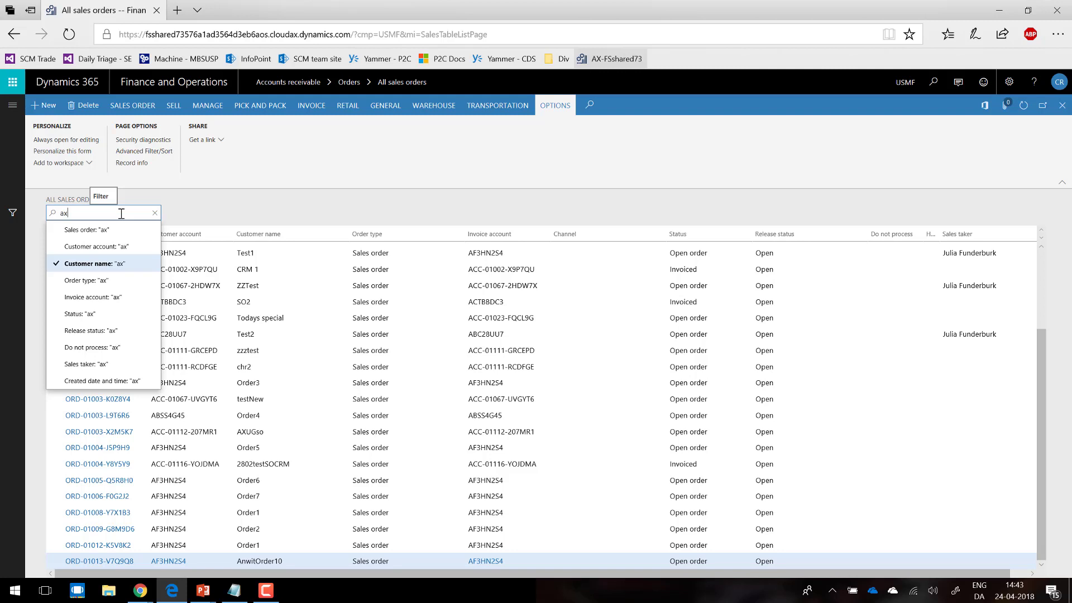
{"action": "type", "text": "ug"}
{"action": "key", "text": "Return"}
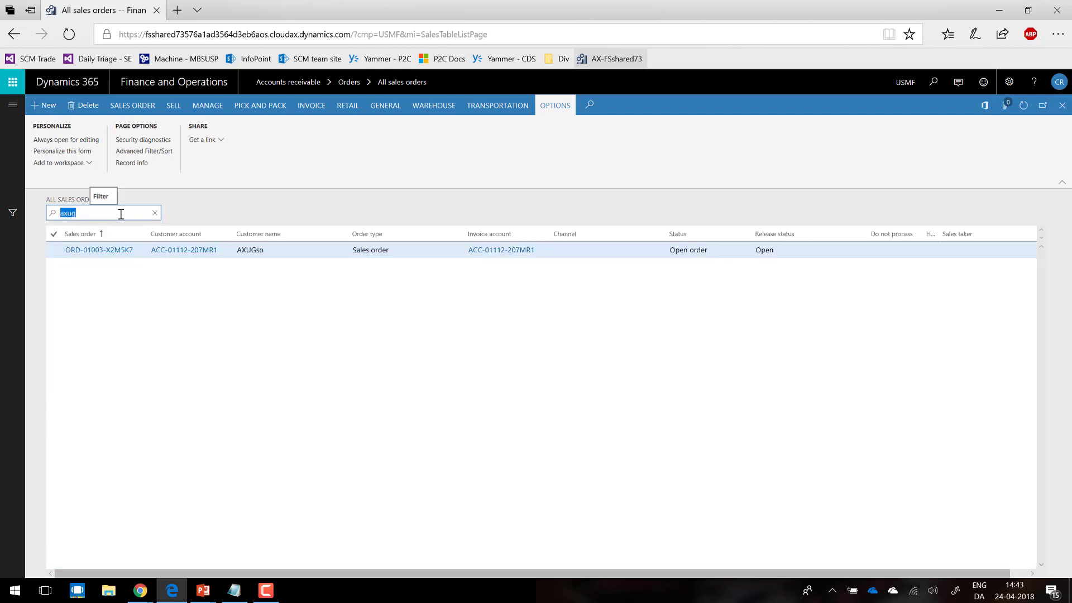
{"action": "left_click", "coordinate": [112, 250]}
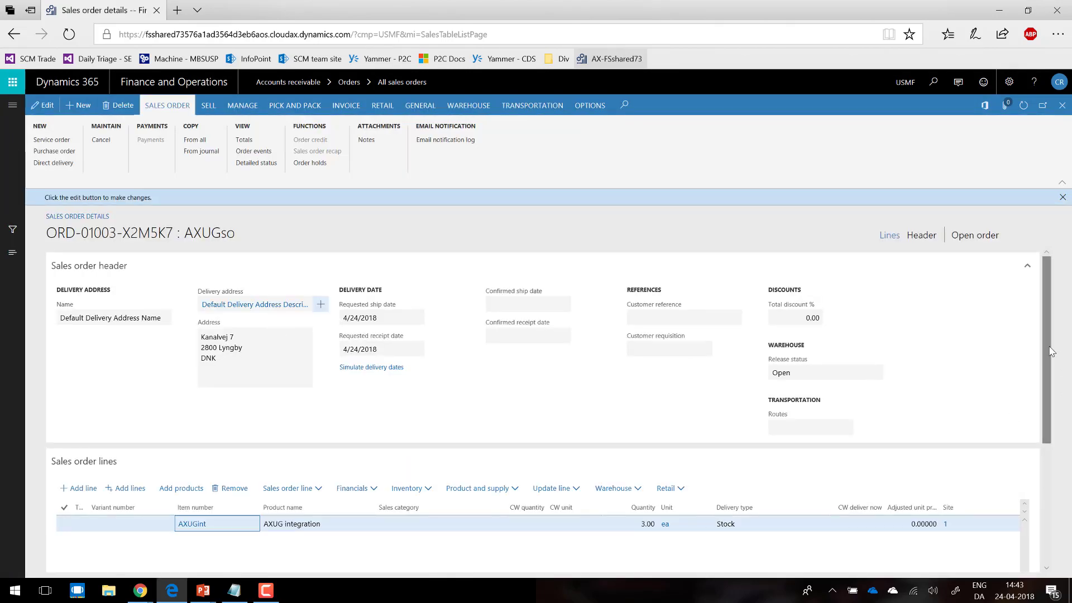
Step: Examine the synced AXUGso order's header, delivery address and sales order line for AXUG integration
{"action": "left_click_drag", "start_coordinate": [1046, 357], "coordinate": [1041, 405]}
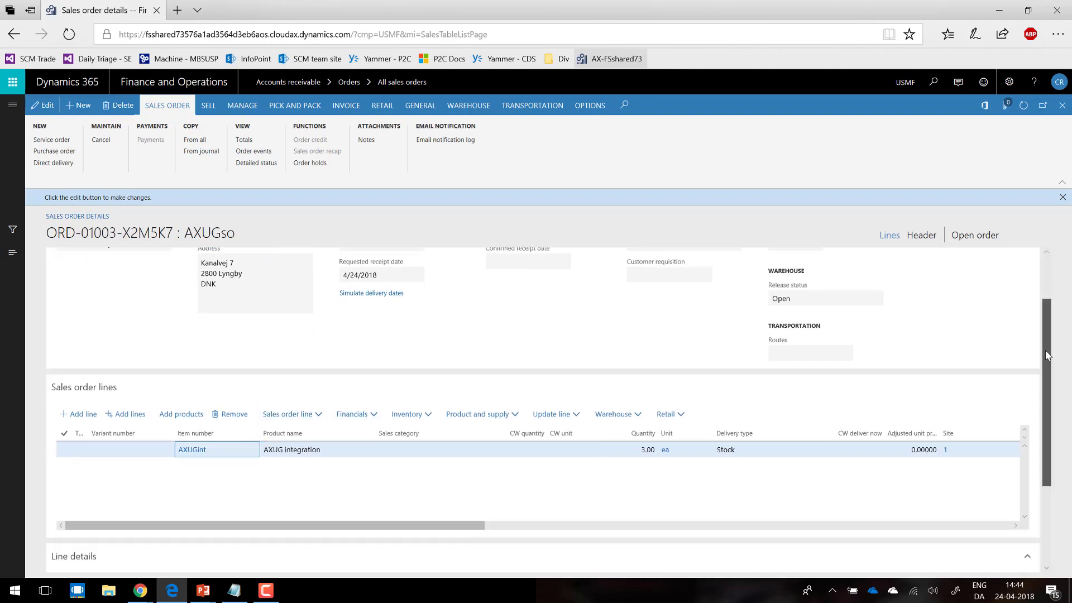
{"action": "left_click_drag", "start_coordinate": [1044, 355], "coordinate": [1041, 314]}
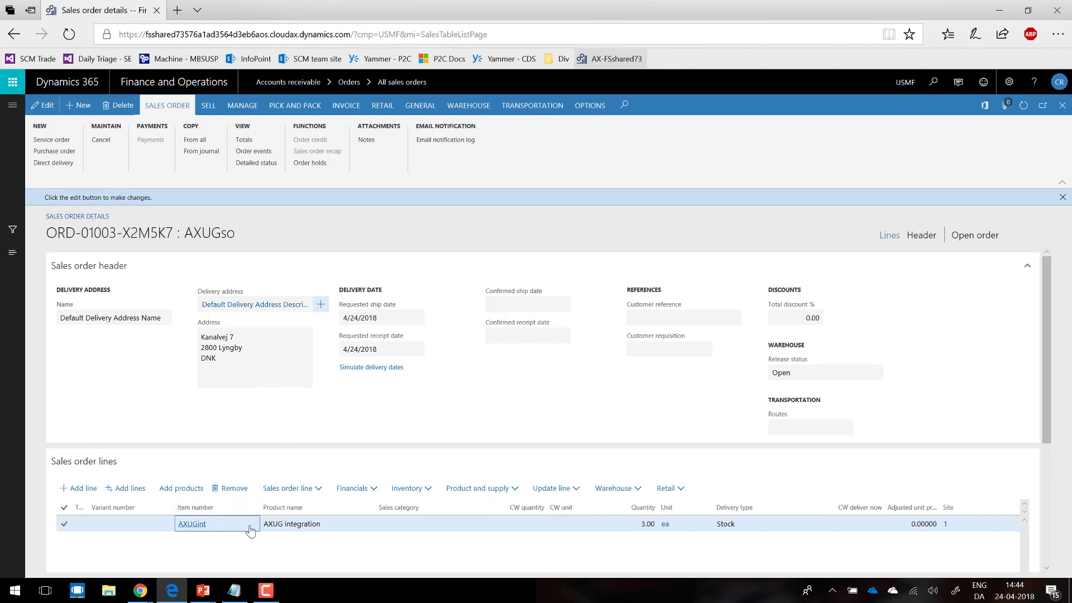
{"action": "left_click", "coordinate": [494, 519]}
Step: Review the AXUGso order's totals, checking the line discount and subtotal amount, and close the totals
{"action": "left_click", "coordinate": [244, 140]}
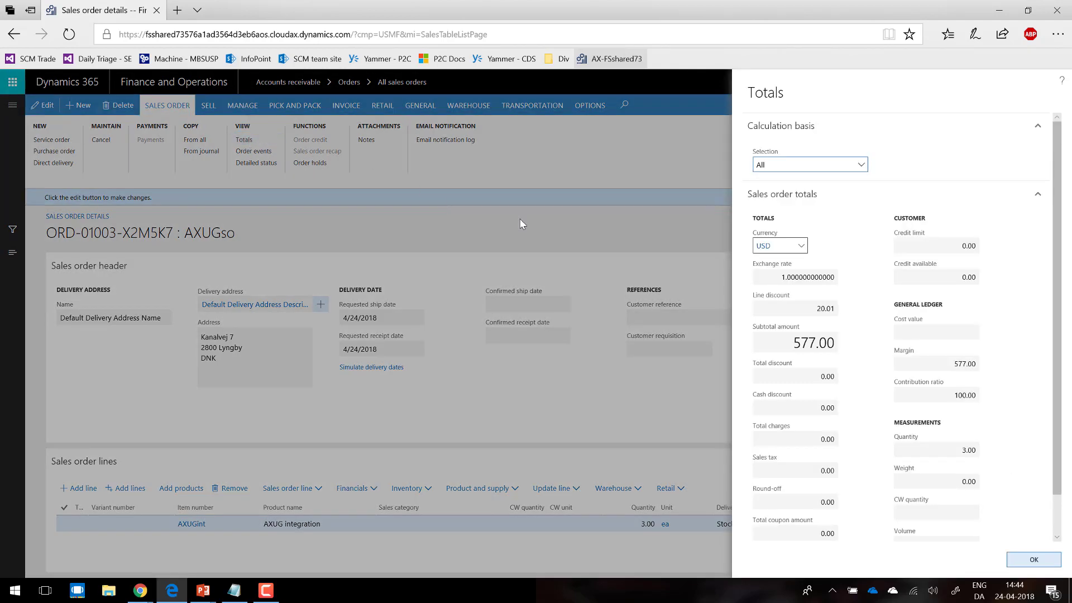
{"action": "left_click", "coordinate": [818, 306]}
{"action": "left_click", "coordinate": [863, 308]}
{"action": "left_click", "coordinate": [783, 347]}
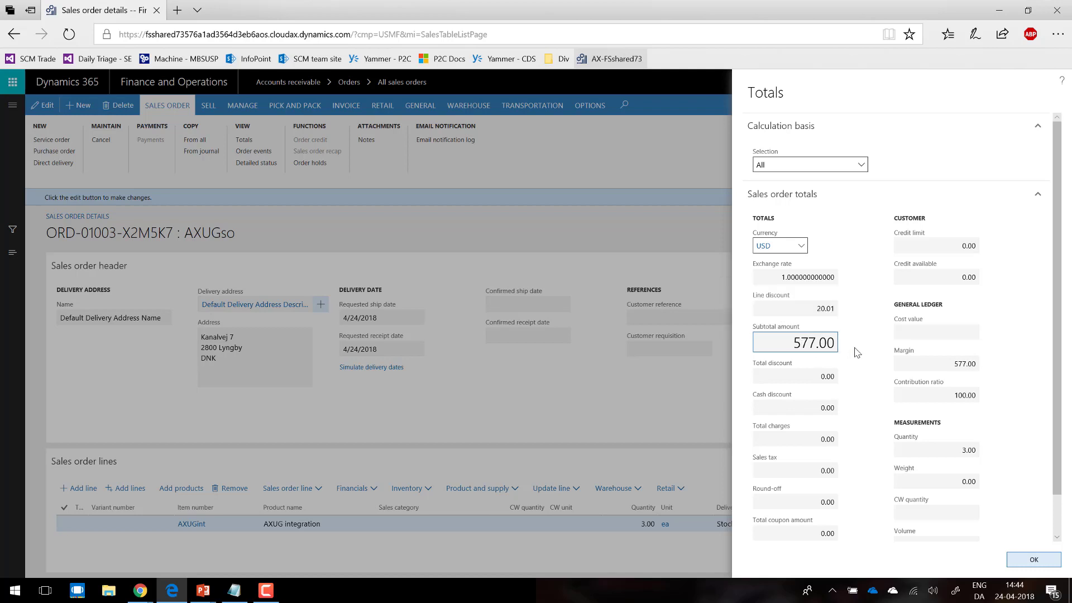
{"action": "left_click", "coordinate": [1034, 559]}
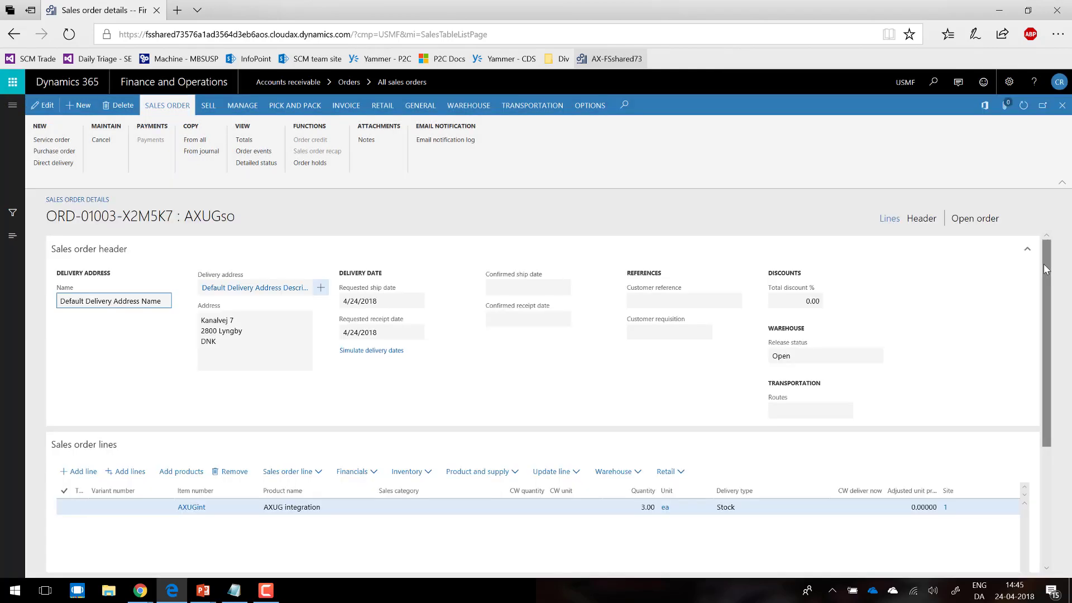
Step: Add a sales order line for item AXUGint to the AXUGso order and check its price, discount and net amount columns
{"action": "left_click_drag", "start_coordinate": [1044, 263], "coordinate": [1043, 277]}
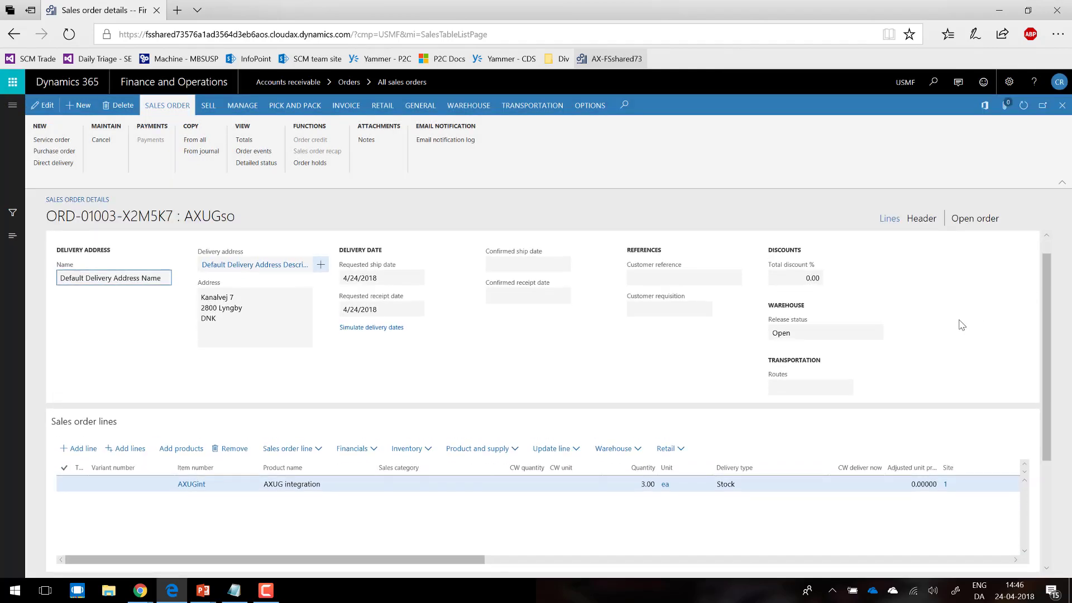
{"action": "left_click_drag", "start_coordinate": [429, 559], "coordinate": [369, 537]}
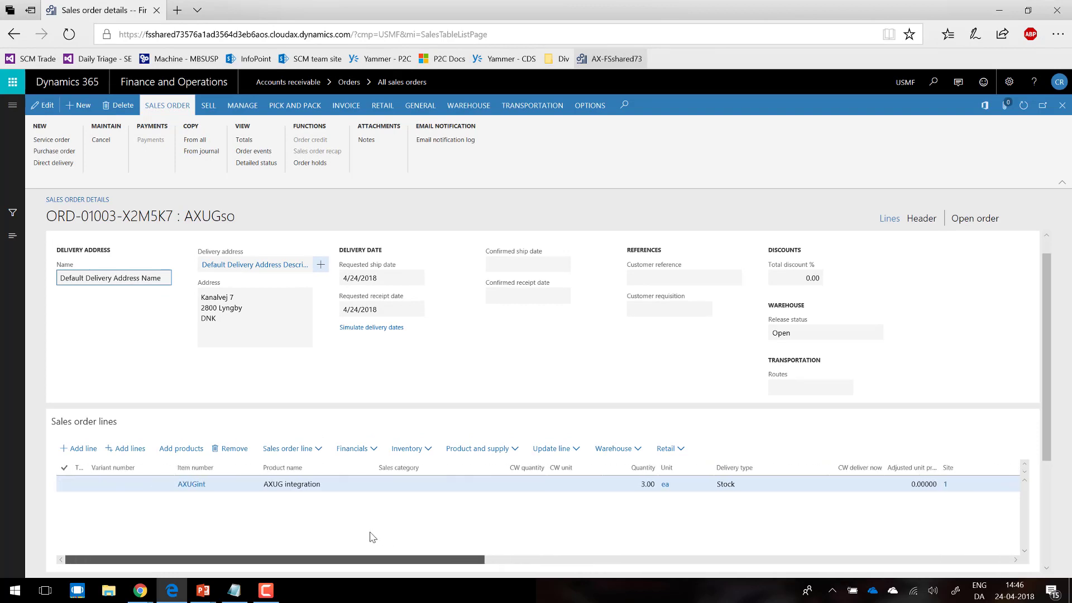
{"action": "left_click", "coordinate": [79, 450]}
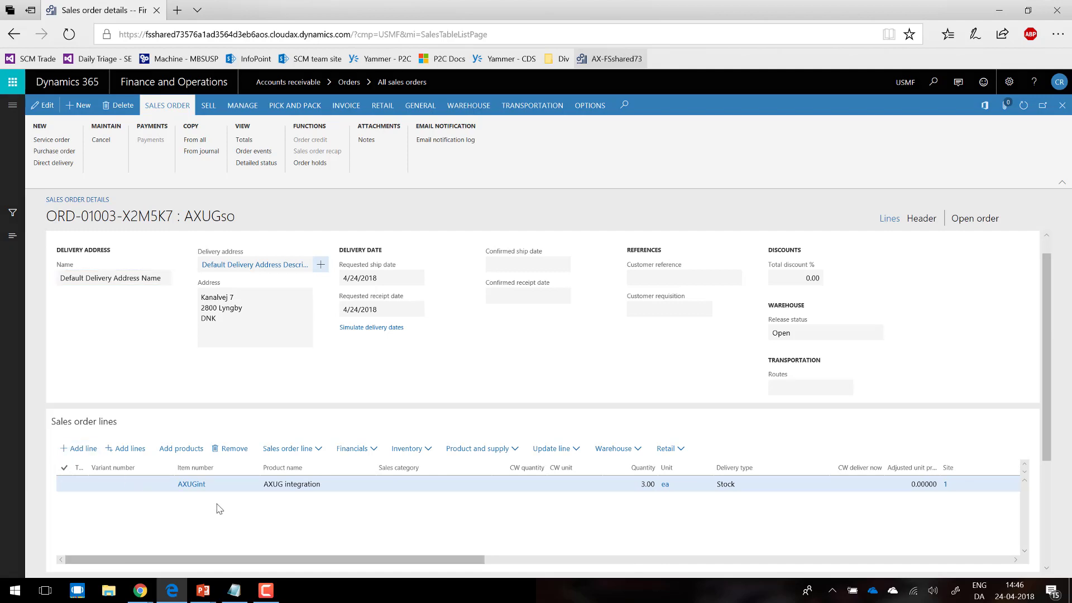
{"action": "type", "text": "AX"}
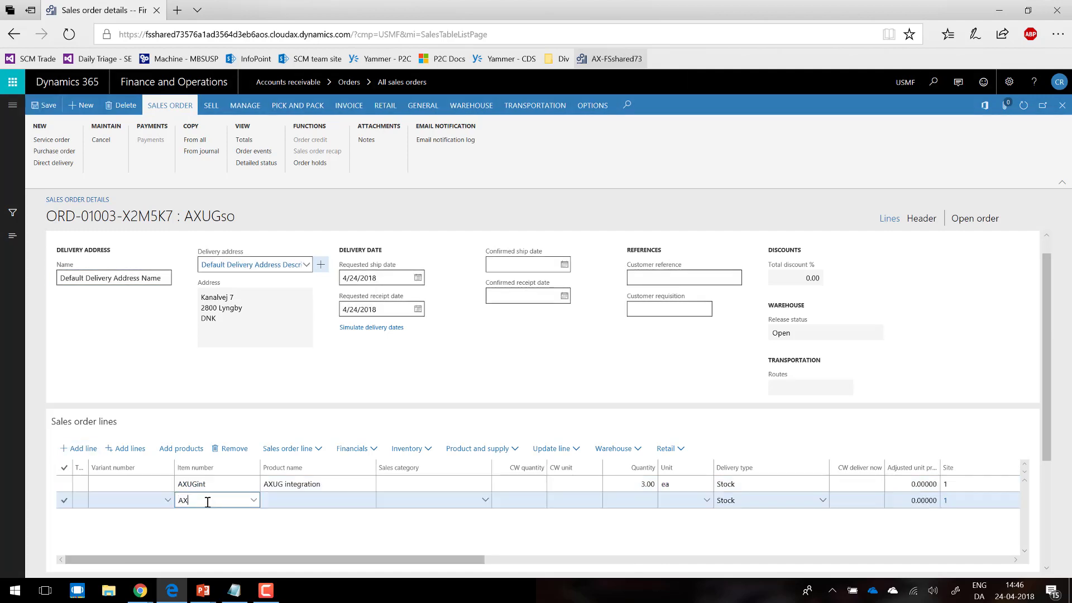
{"action": "type", "text": "UG"}
{"action": "key", "text": "BackSpace"}
{"action": "key", "text": "BackSpace"}
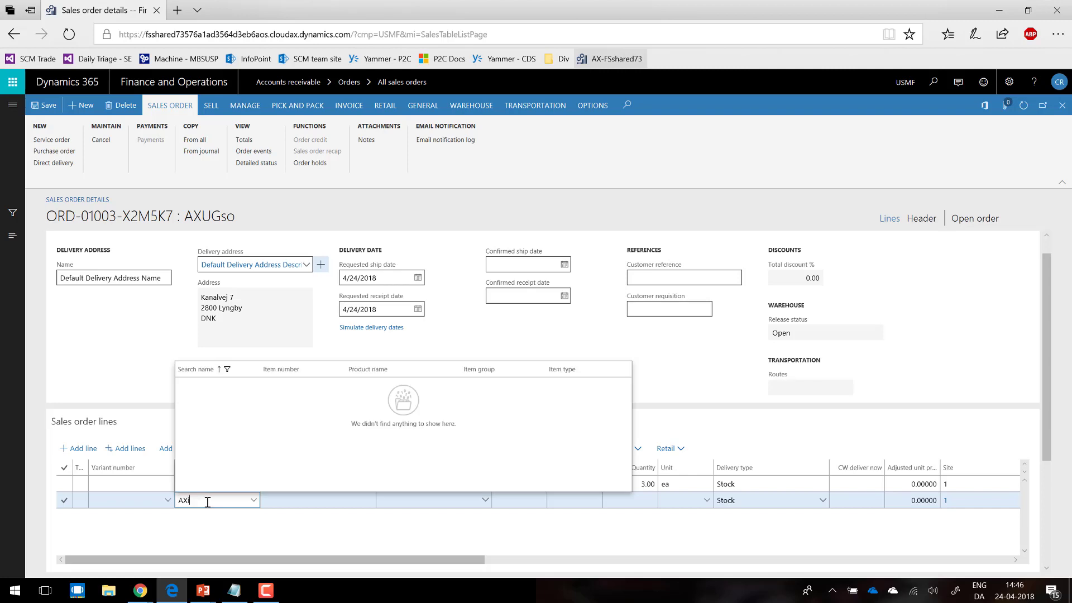
{"action": "type", "text": "ug"}
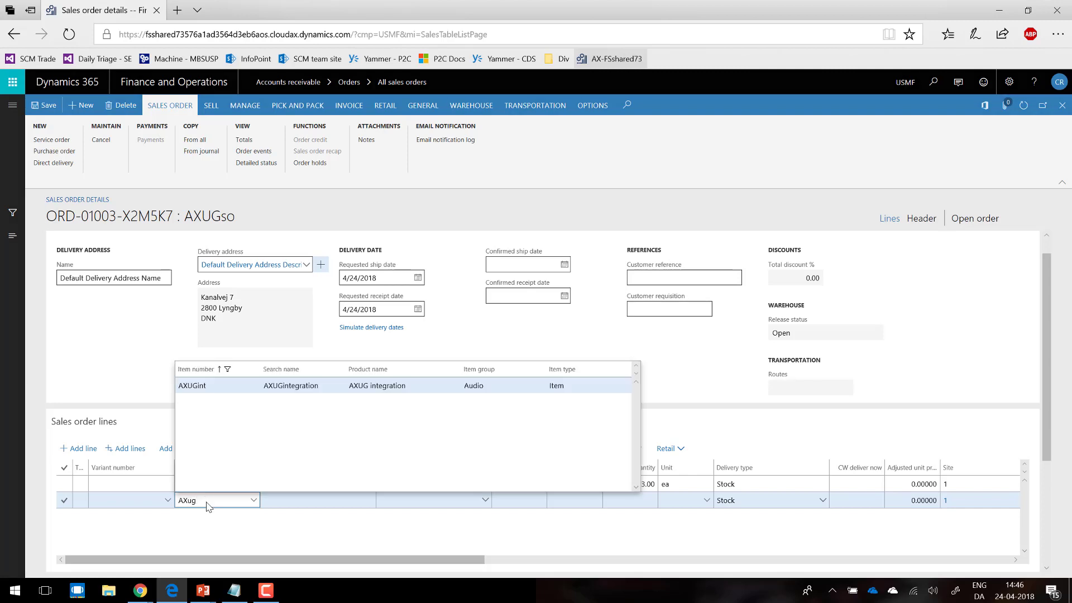
{"action": "key", "text": "Return"}
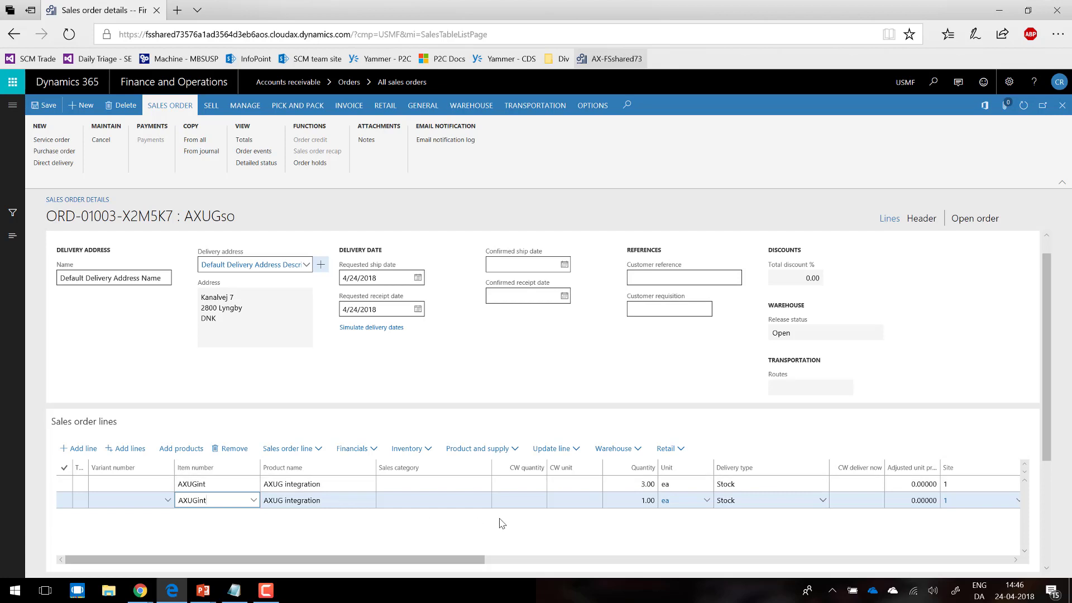
{"action": "left_click", "coordinate": [634, 499]}
{"action": "left_click", "coordinate": [804, 559]}
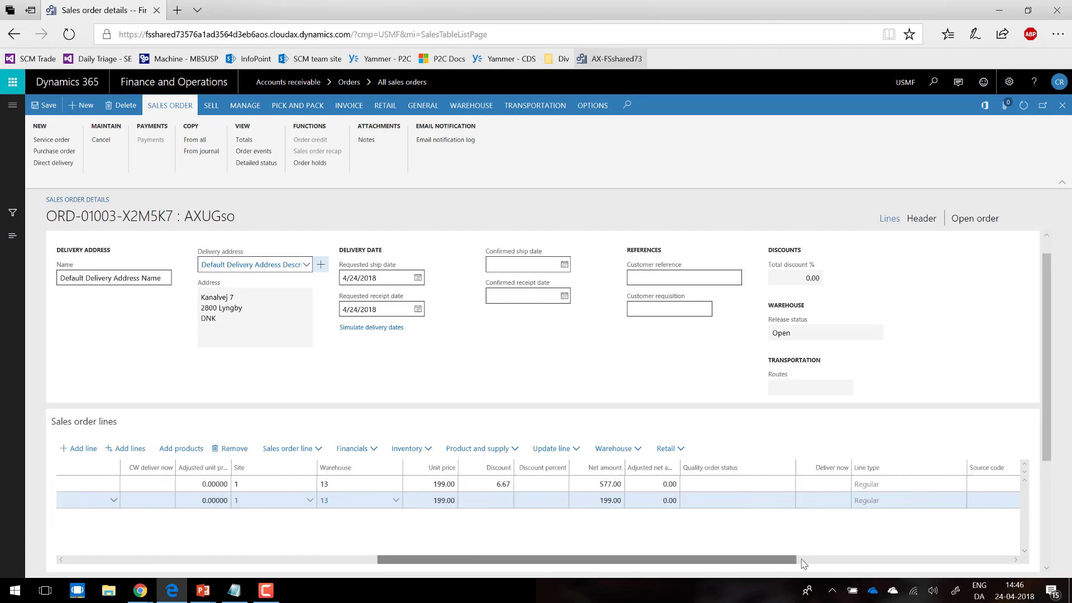
{"action": "left_click_drag", "start_coordinate": [758, 559], "coordinate": [641, 540]}
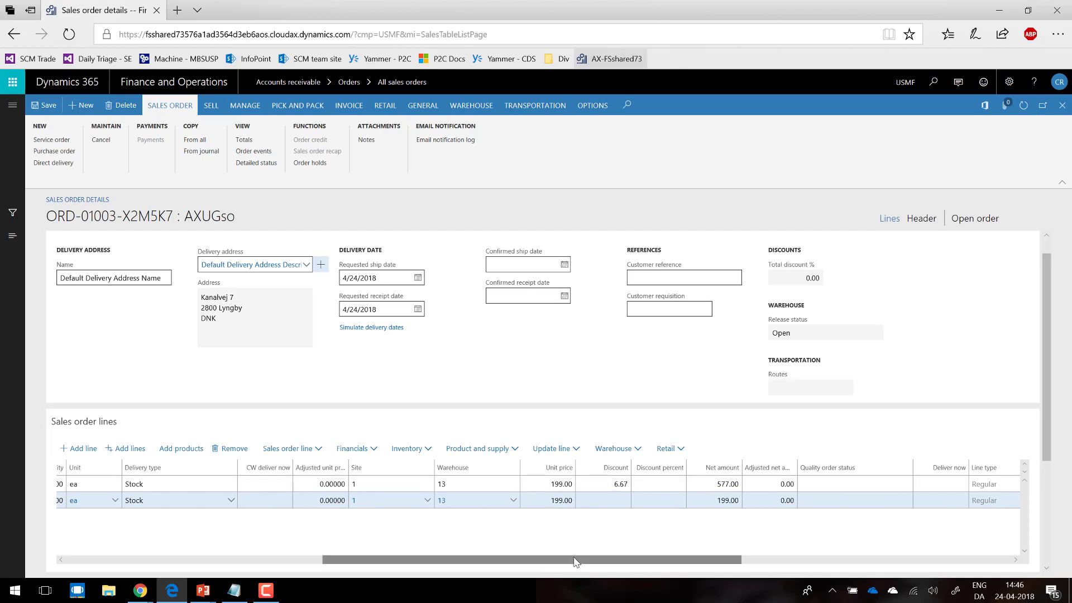
{"action": "left_click_drag", "start_coordinate": [576, 558], "coordinate": [277, 531]}
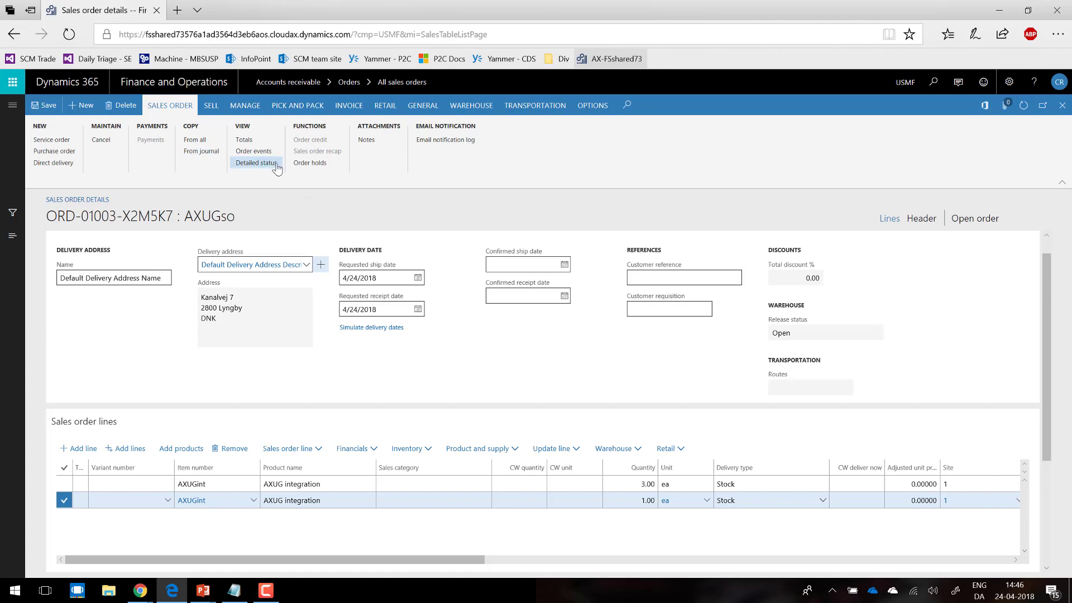
Step: Generate and post the sales order confirmation for the AXUGso order with the default parameters
{"action": "left_click", "coordinate": [213, 107]}
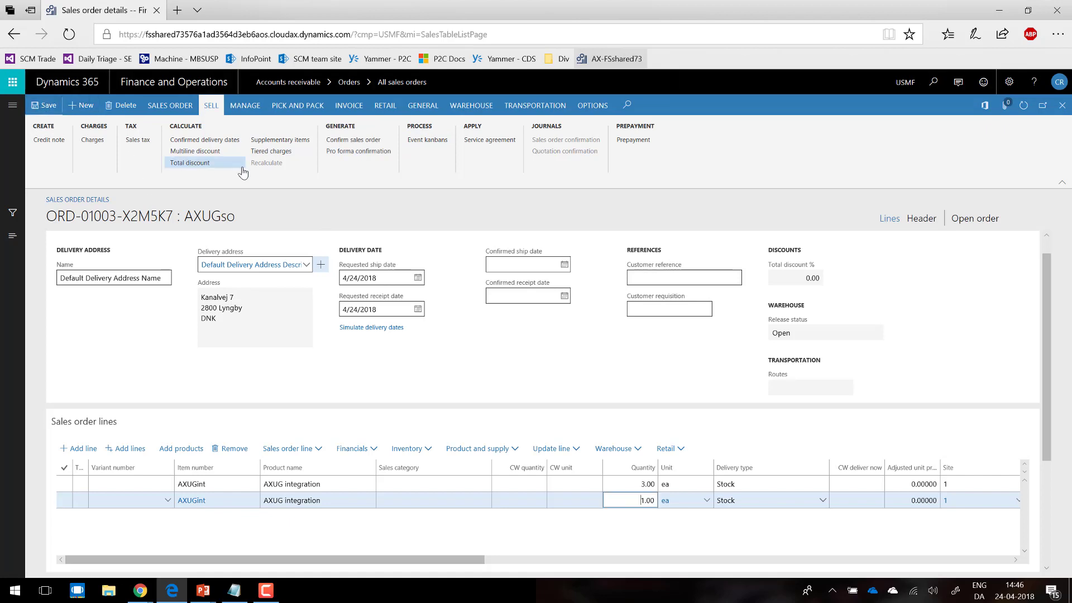
{"action": "left_click", "coordinate": [343, 142]}
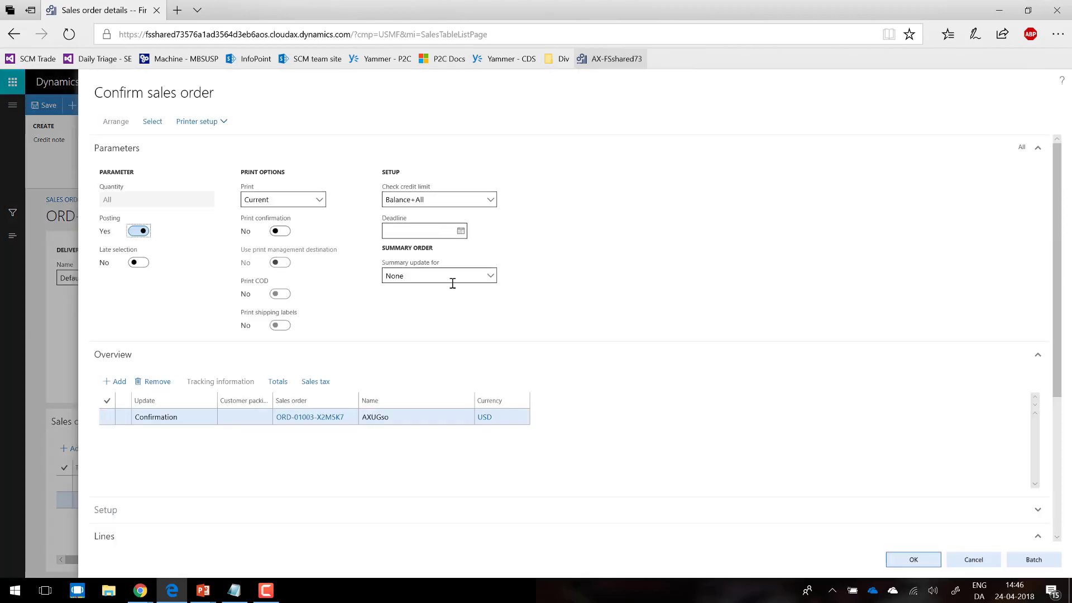
{"action": "left_click", "coordinate": [901, 560]}
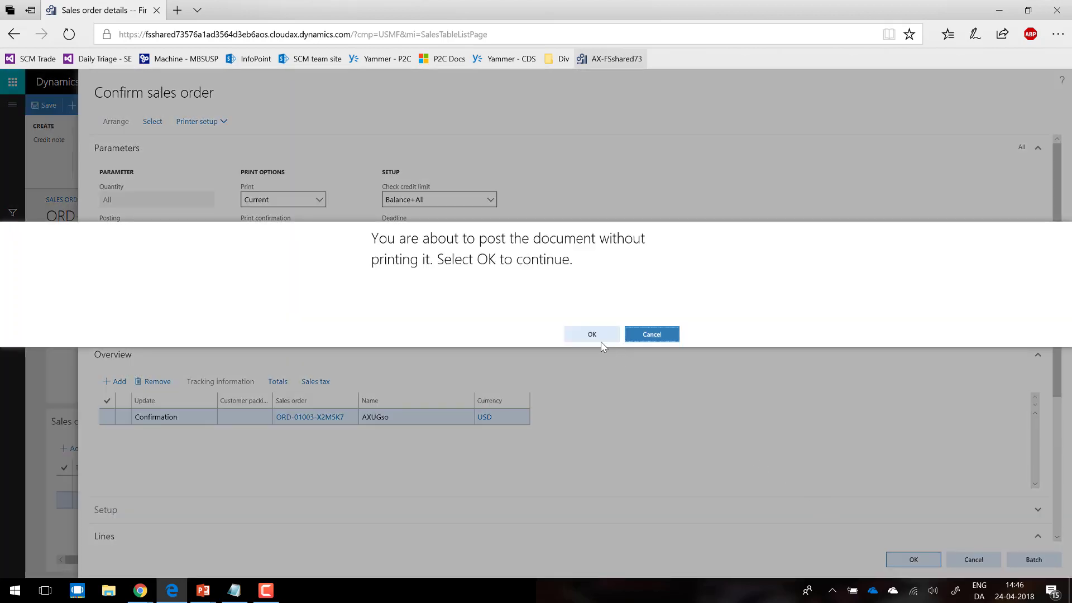
{"action": "left_click", "coordinate": [596, 342]}
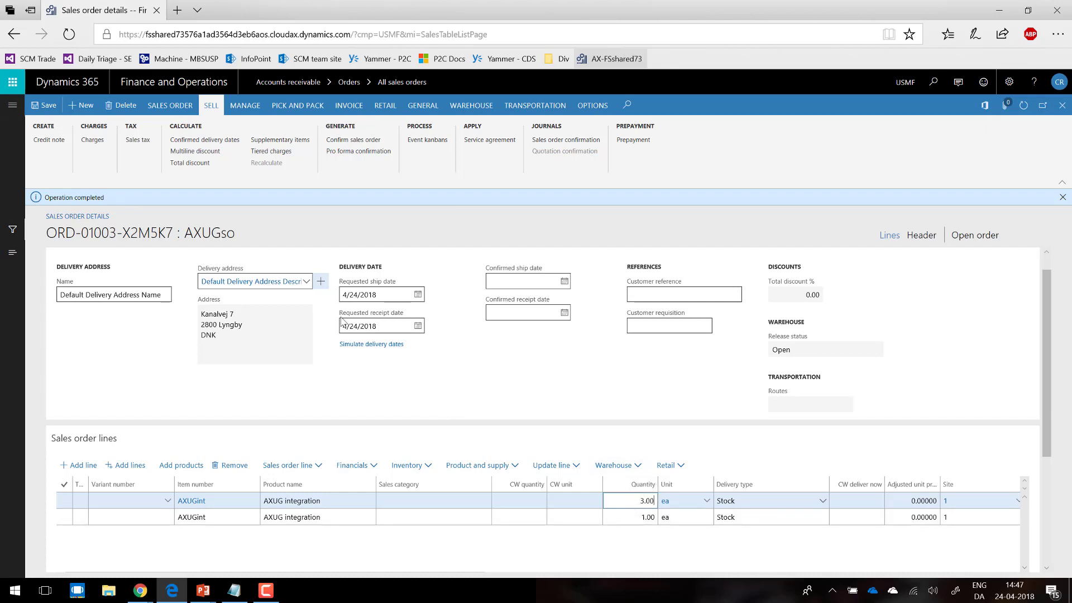
Step: Run the Calculate sales totals periodic task with totals calculation enabled for sales orders
{"action": "left_click", "coordinate": [10, 108]}
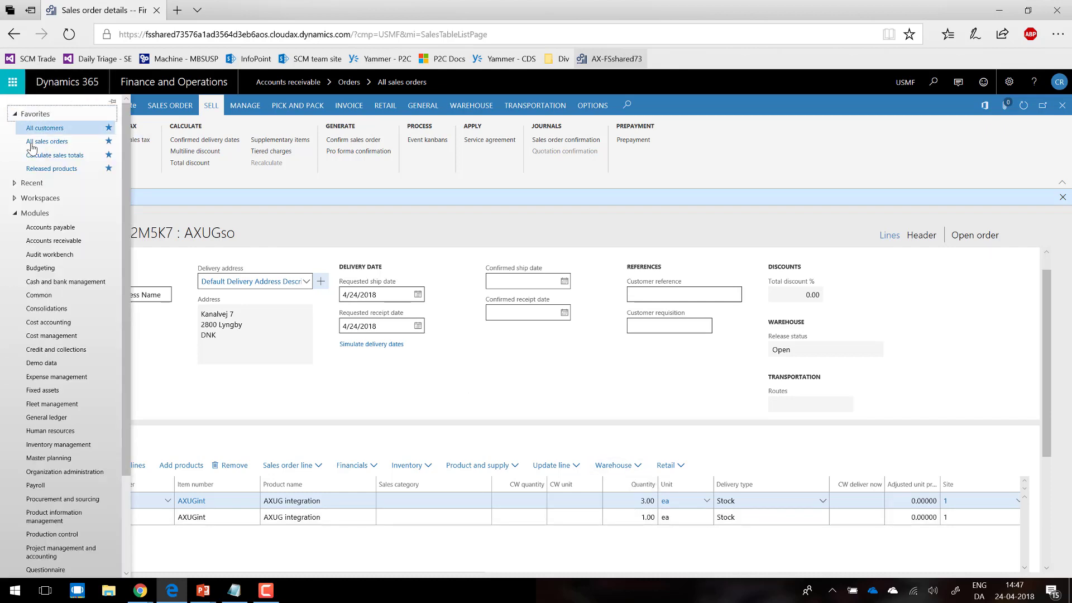
{"action": "left_click", "coordinate": [81, 158]}
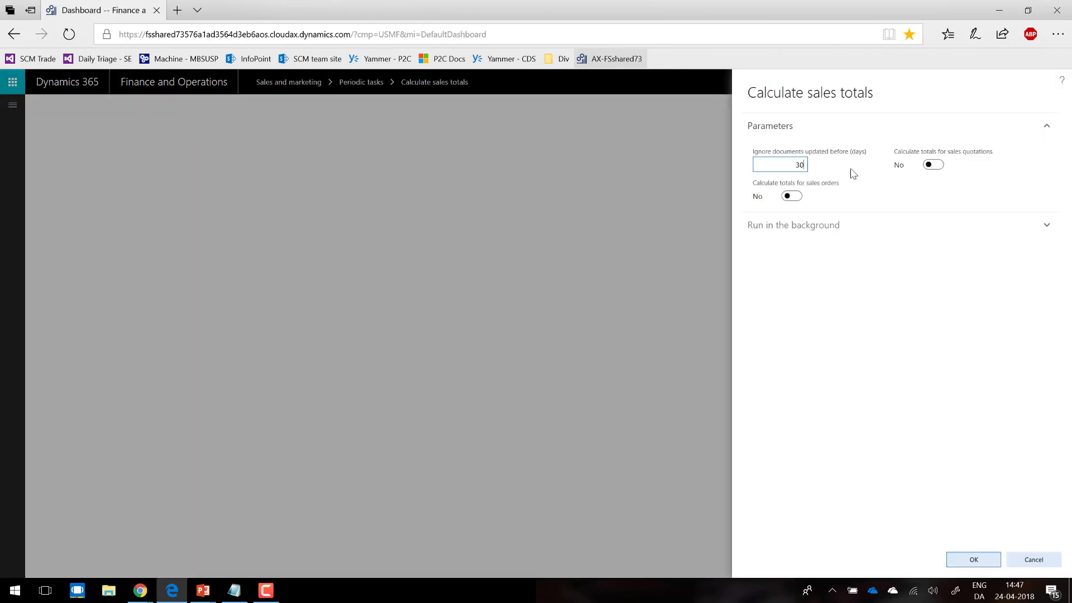
{"action": "left_click", "coordinate": [792, 197]}
{"action": "left_click", "coordinate": [974, 555]}
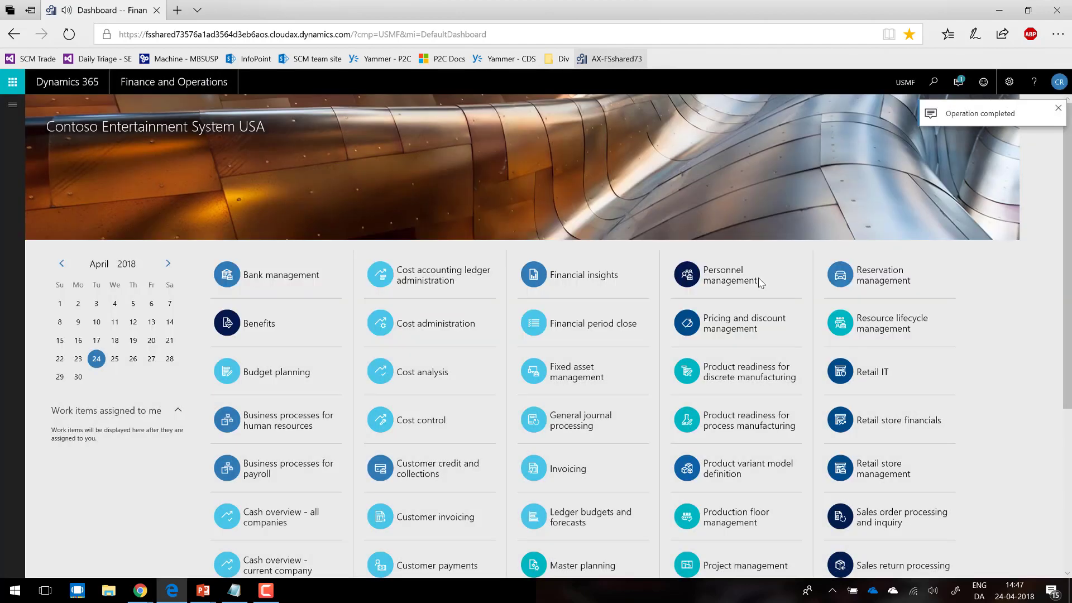
Step: Switch to the PowerApps Admin center in Chrome and run the AX73MQ12 SO2CRM data integration project
{"action": "key", "text": "alt+Tab"}
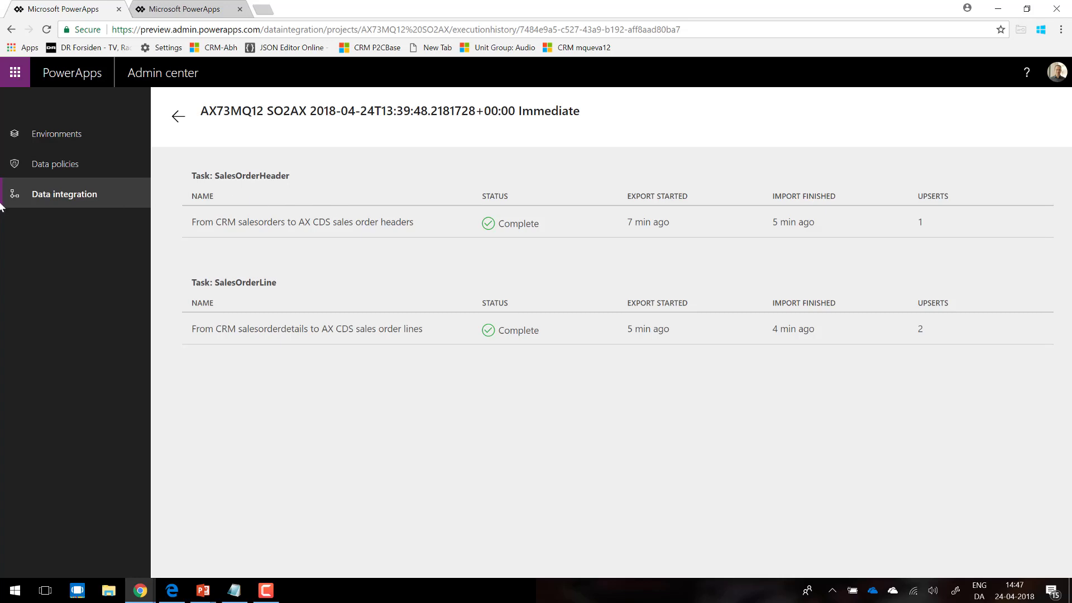
{"action": "left_click", "coordinate": [68, 202]}
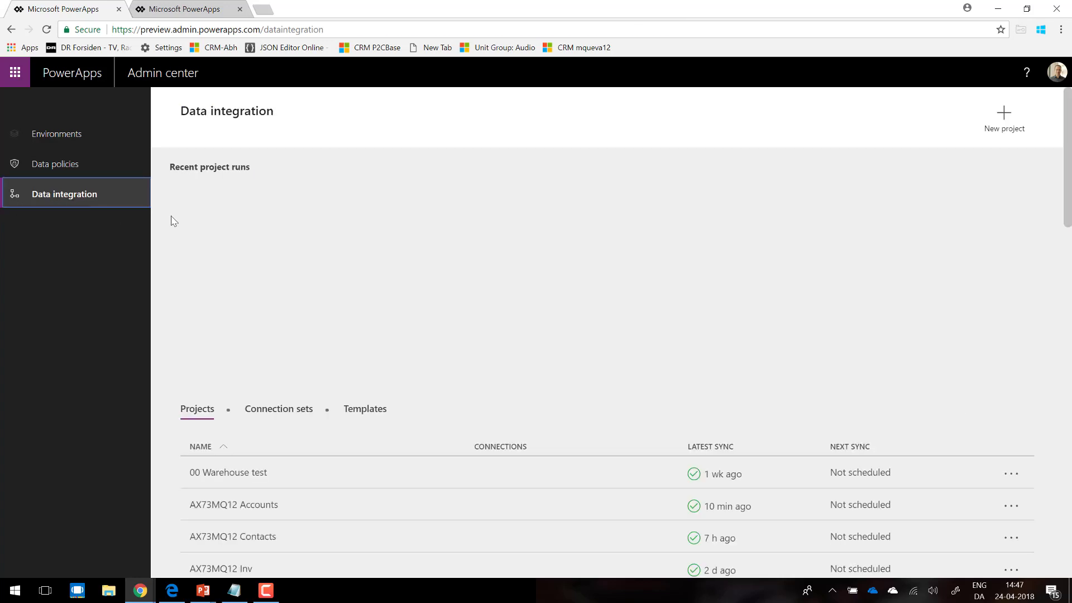
{"action": "scroll", "coordinate": [1066, 198], "scroll_direction": "down", "scroll_amount": 5}
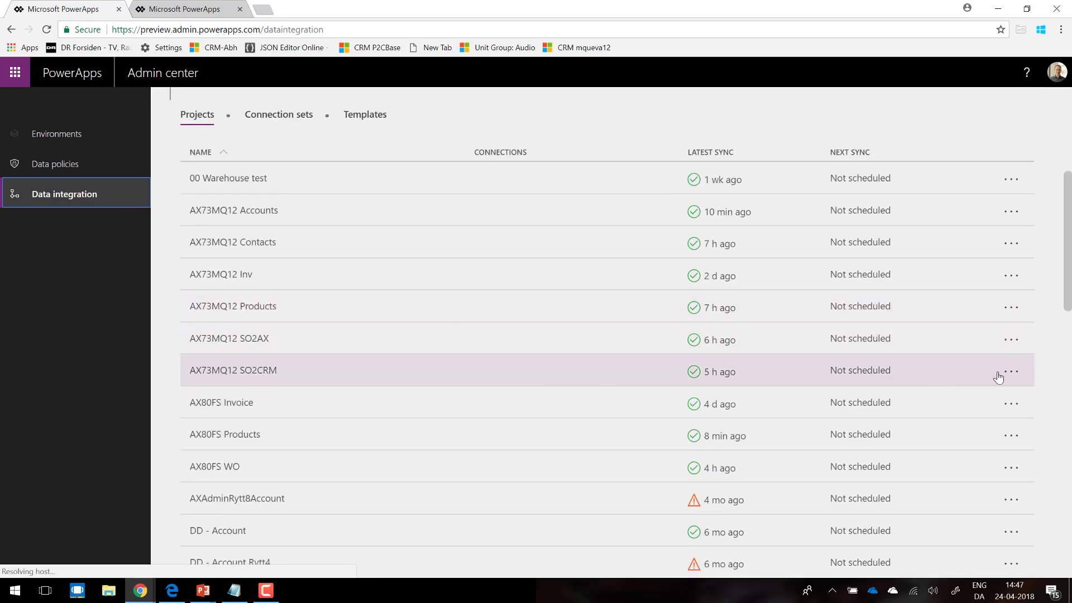
{"action": "left_click", "coordinate": [1008, 378]}
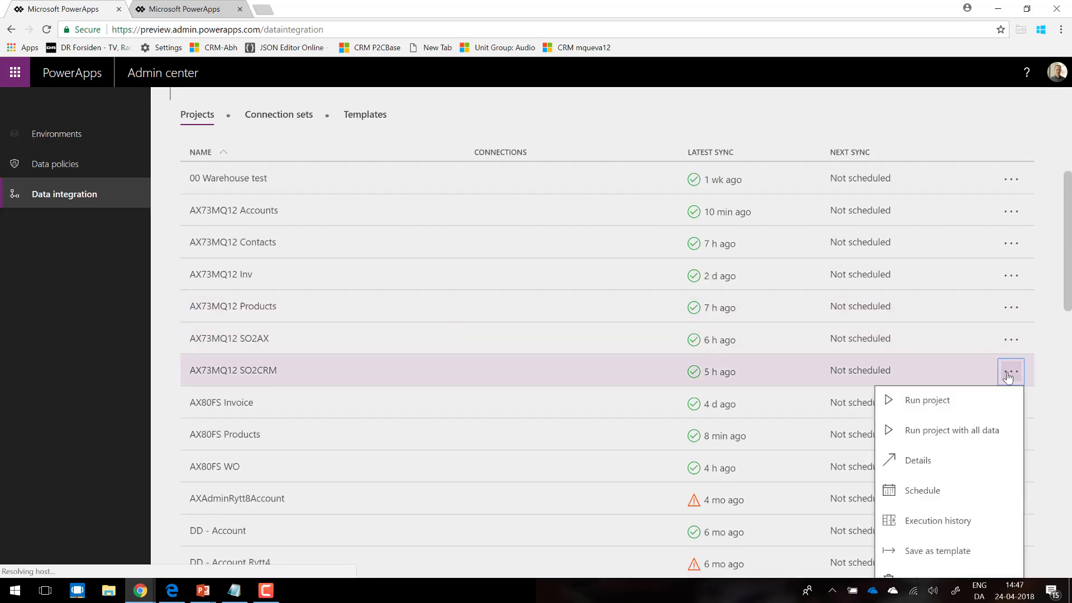
{"action": "left_click", "coordinate": [955, 408]}
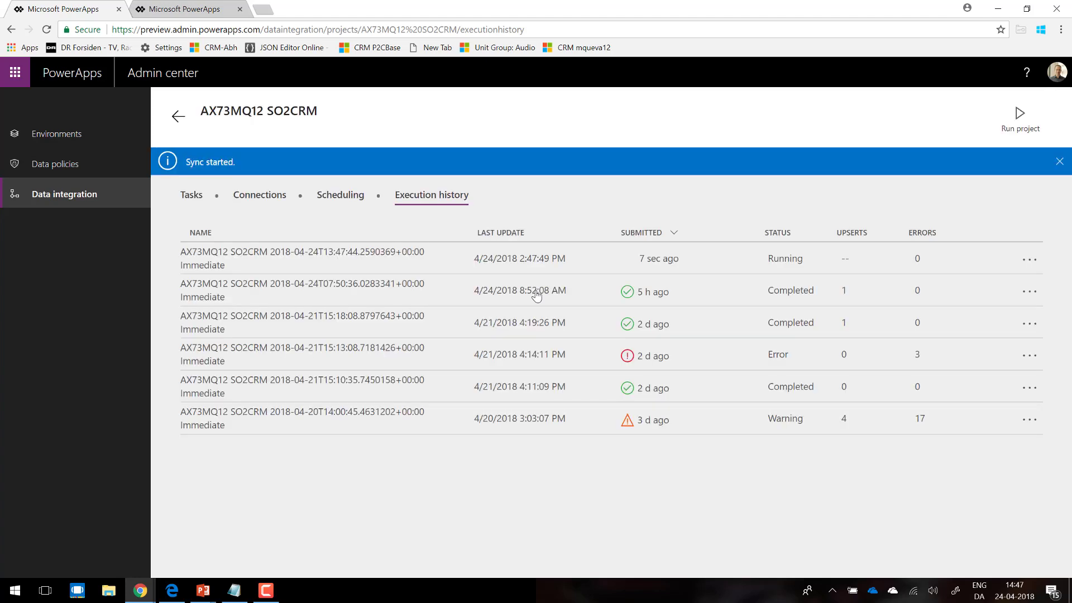
Step: Switch to the PowerPoint slide show and bring up the System requirements slide for Prospect to Cash integration
{"action": "key", "text": "alt+Tab"}
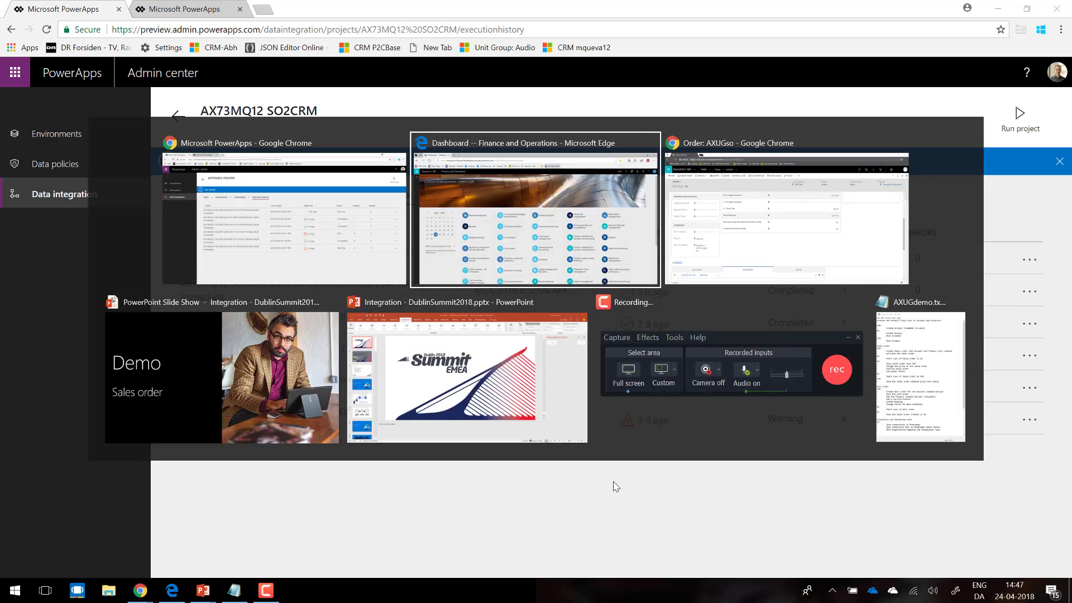
{"action": "key", "text": "alt+Tab"}
{"action": "key", "text": "alt+Tab"}
{"action": "key", "text": "alt+Tab"}
{"action": "key", "text": "alt+shift+Tab"}
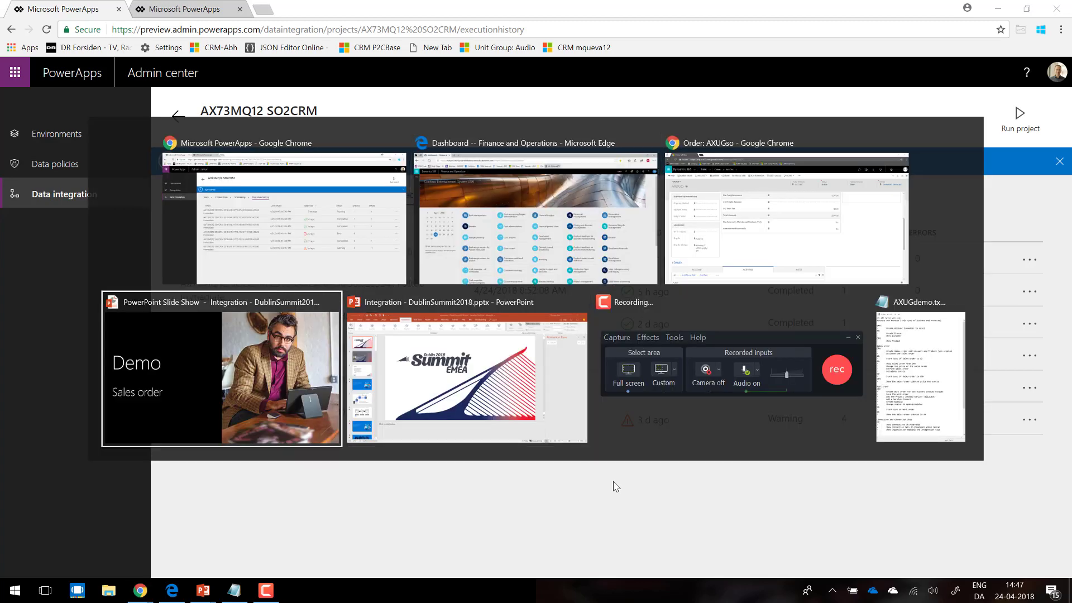
{"action": "left_click", "coordinate": [613, 480]}
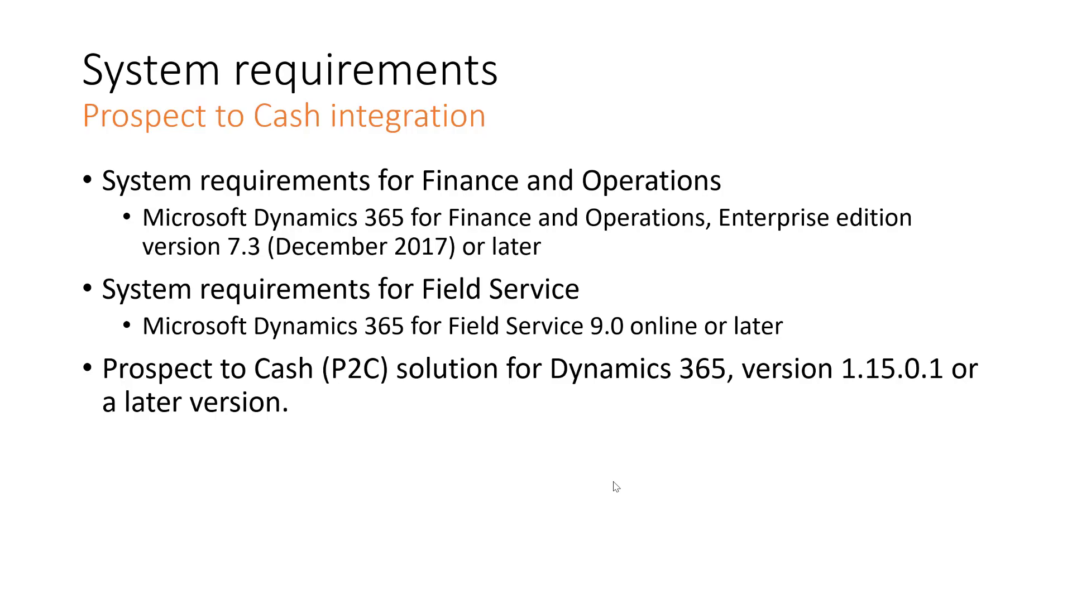
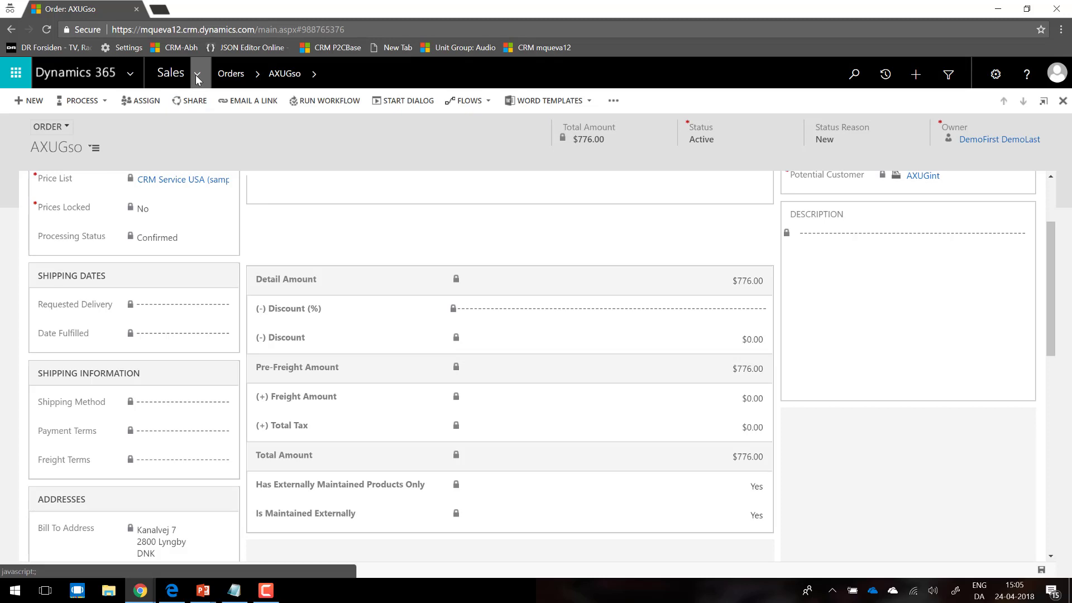
Step: Open the Field Service work orders list, dismiss the blank pop-up window and create a new work order
{"action": "left_click", "coordinate": [196, 78]}
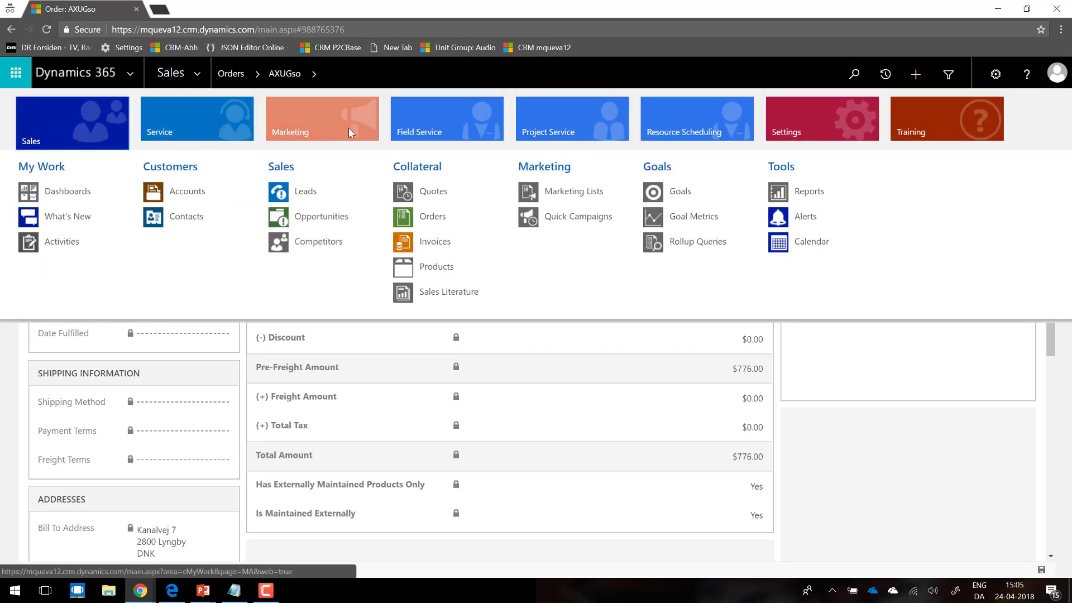
{"action": "left_click", "coordinate": [432, 123]}
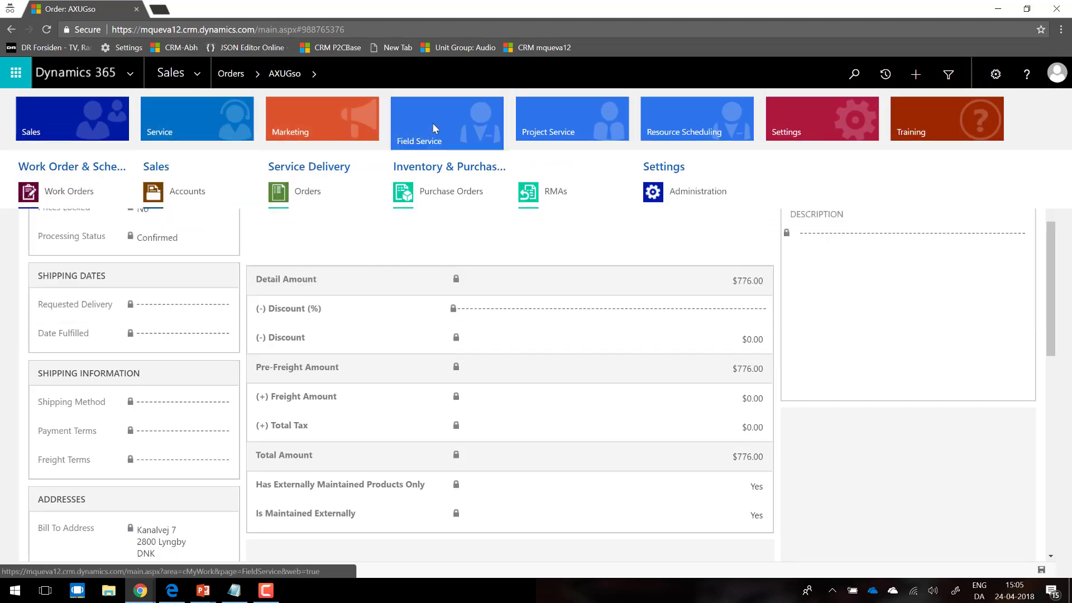
{"action": "left_click", "coordinate": [68, 191]}
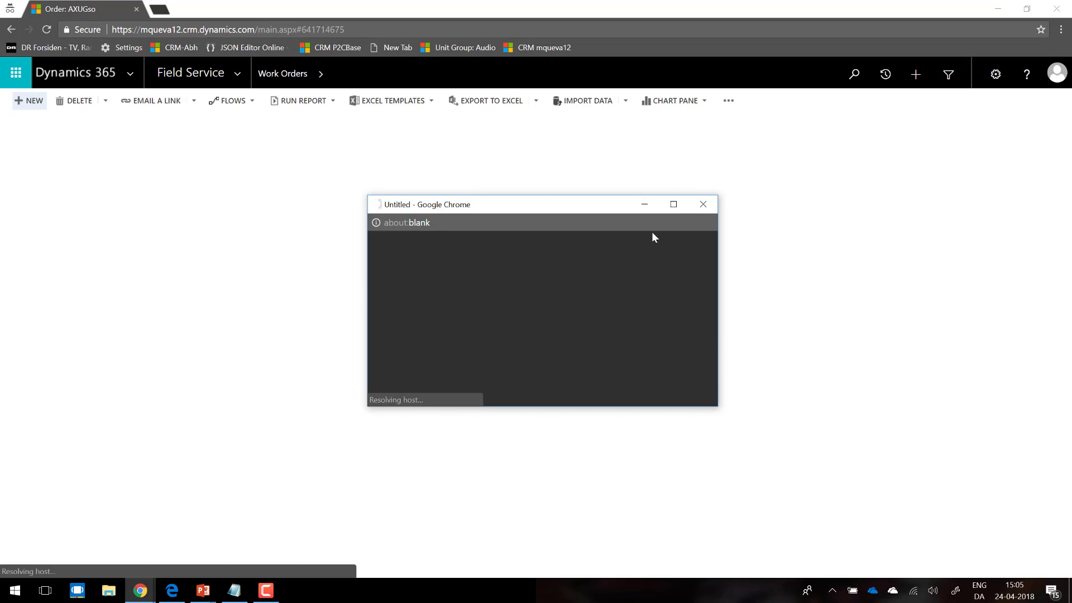
{"action": "left_click", "coordinate": [702, 206]}
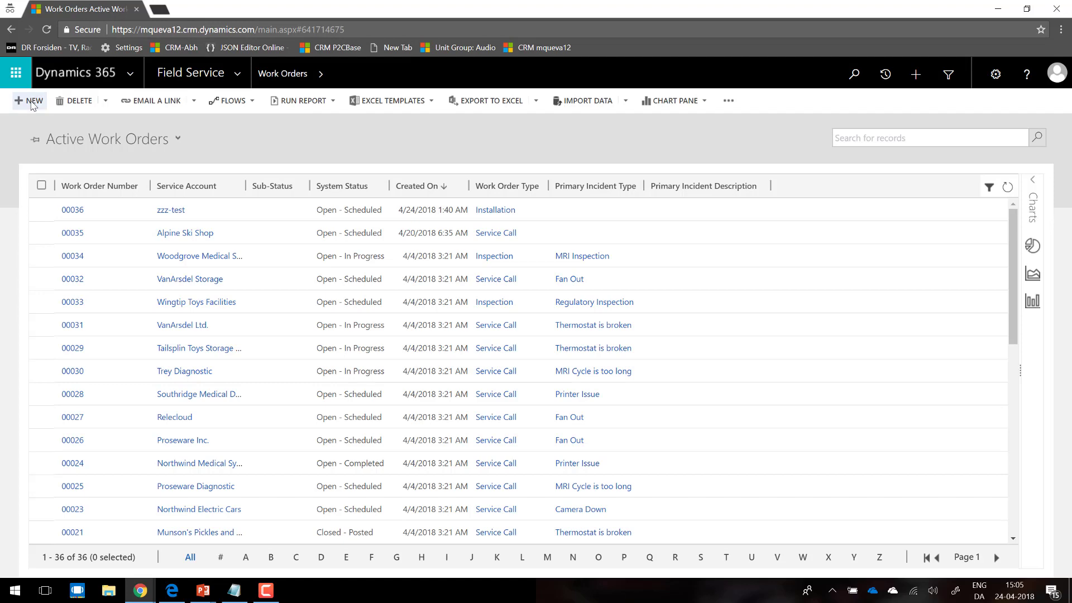
{"action": "left_click", "coordinate": [33, 105]}
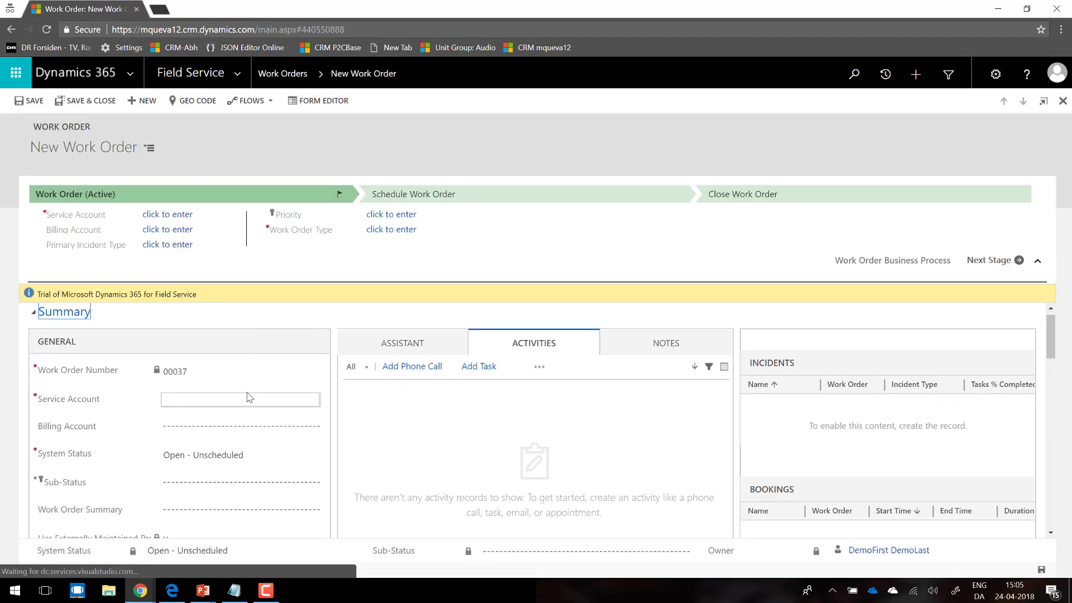
Step: Set the new work order's service account to AXUGint
{"action": "left_click", "coordinate": [284, 399]}
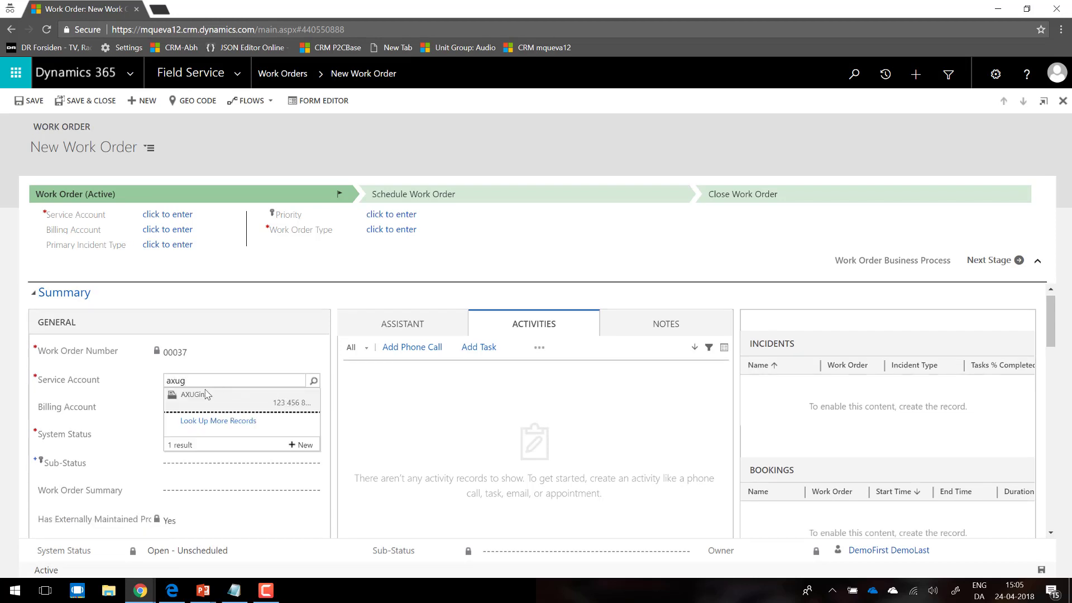
{"action": "left_click", "coordinate": [193, 400]}
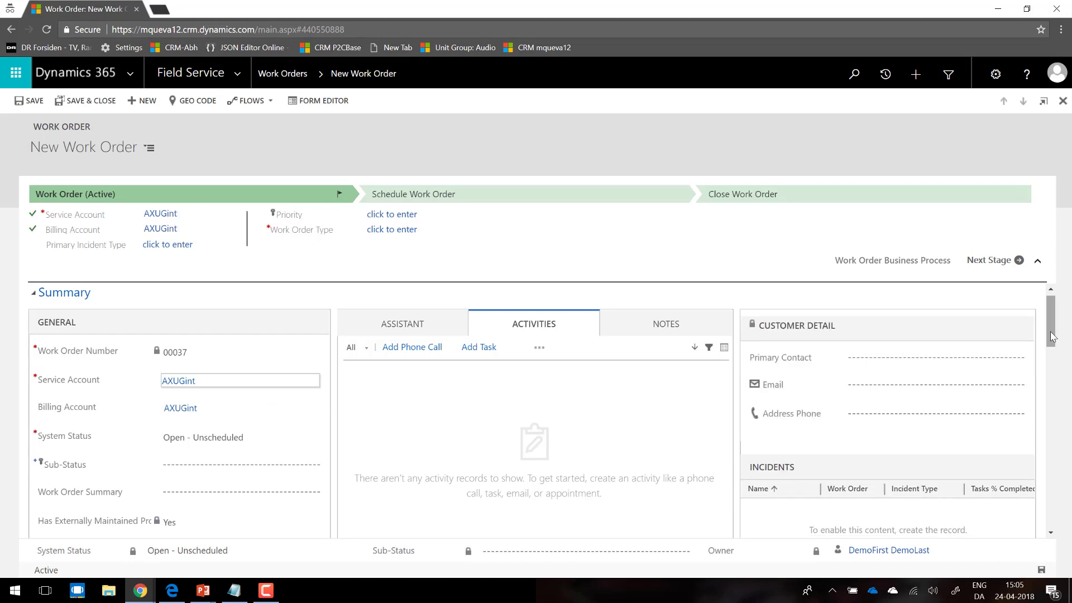
{"action": "scroll", "coordinate": [299, 485], "scroll_direction": "down", "scroll_amount": 3}
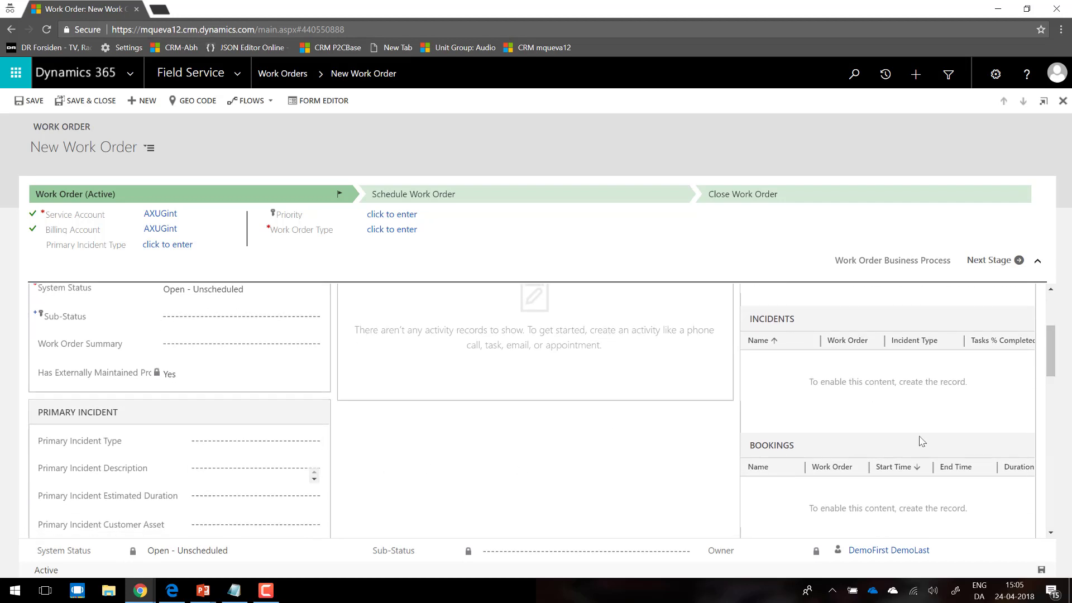
Step: Set the work order type to Installation and Taxable to No, and save the work order
{"action": "left_click", "coordinate": [39, 102]}
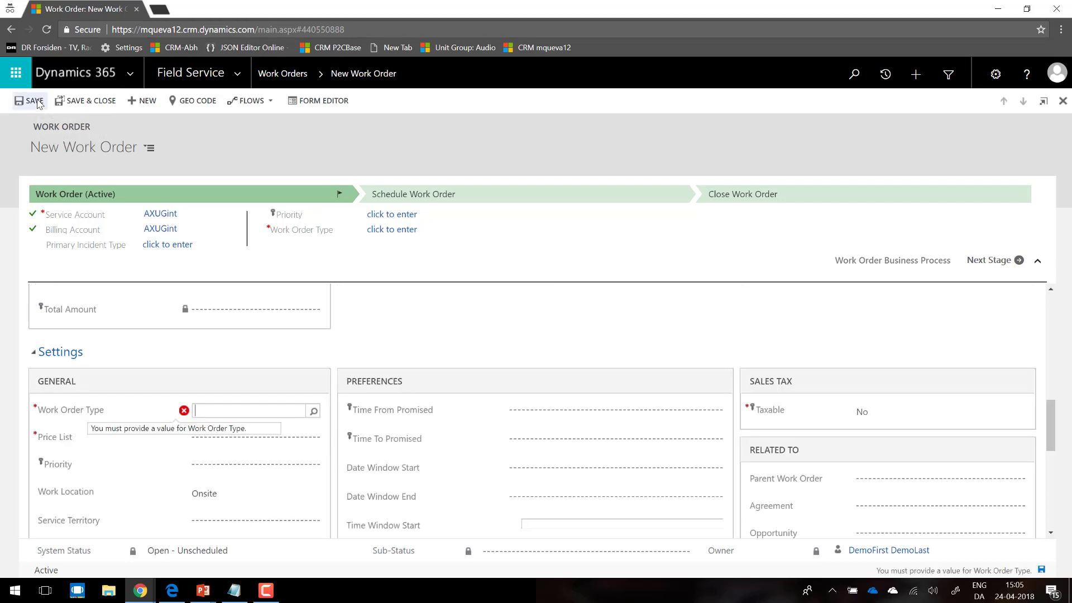
{"action": "left_click", "coordinate": [313, 412]}
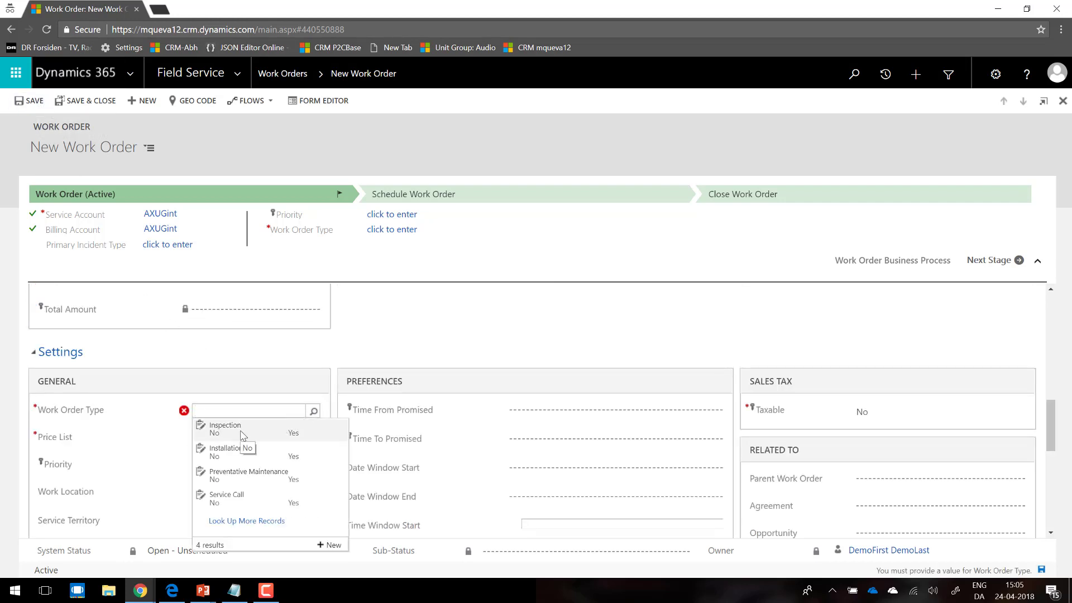
{"action": "left_click", "coordinate": [231, 451]}
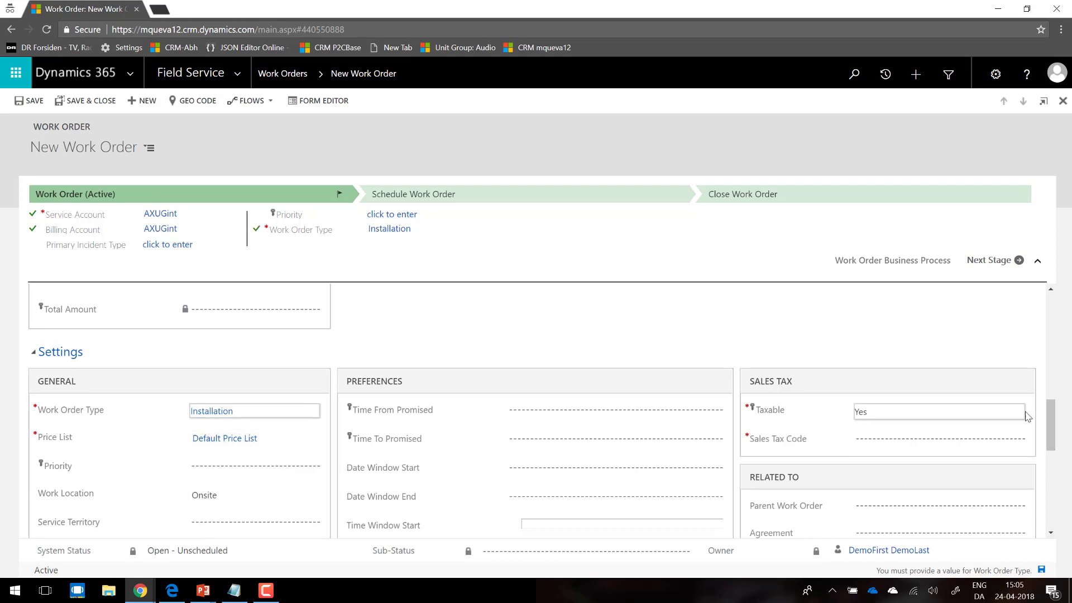
{"action": "mouse_move", "coordinate": [1047, 421]}
{"action": "left_mouse_down"}
{"action": "mouse_move", "coordinate": [1051, 500]}
{"action": "mouse_move", "coordinate": [1055, 408]}
{"action": "left_mouse_up"}
{"action": "left_click", "coordinate": [880, 491]}
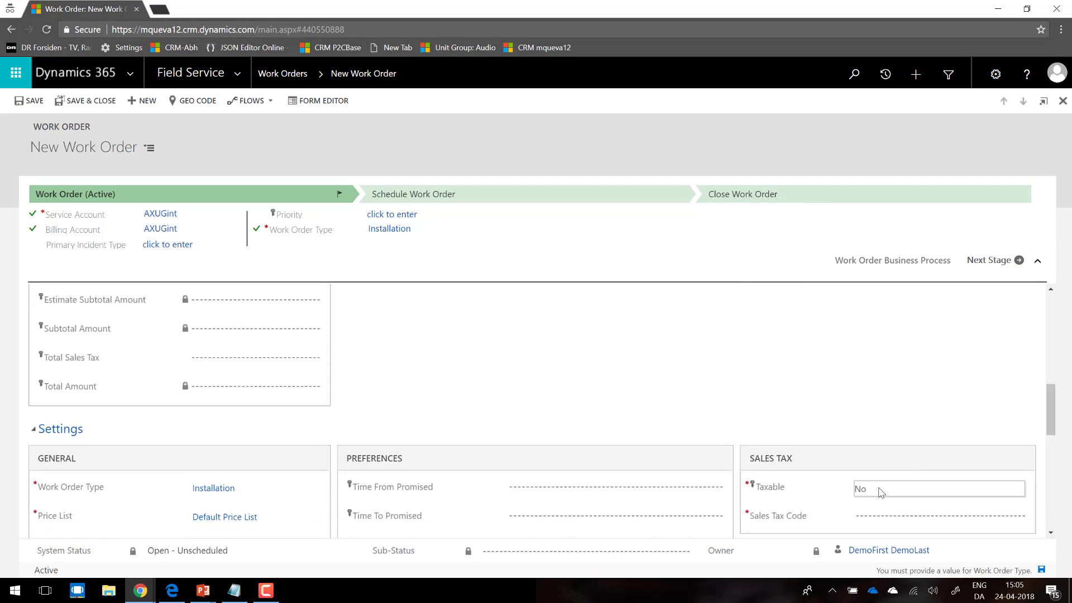
{"action": "left_click", "coordinate": [34, 103]}
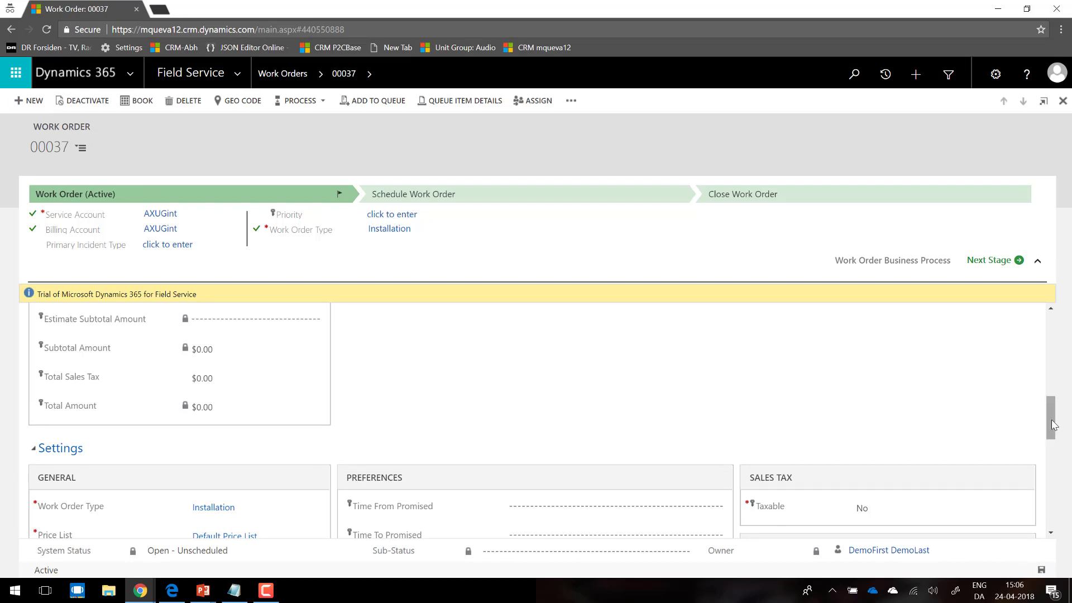
Step: Start a new product line in the work order's Products section with AXUG integration as the product
{"action": "left_click_drag", "start_coordinate": [1052, 425], "coordinate": [1029, 479]}
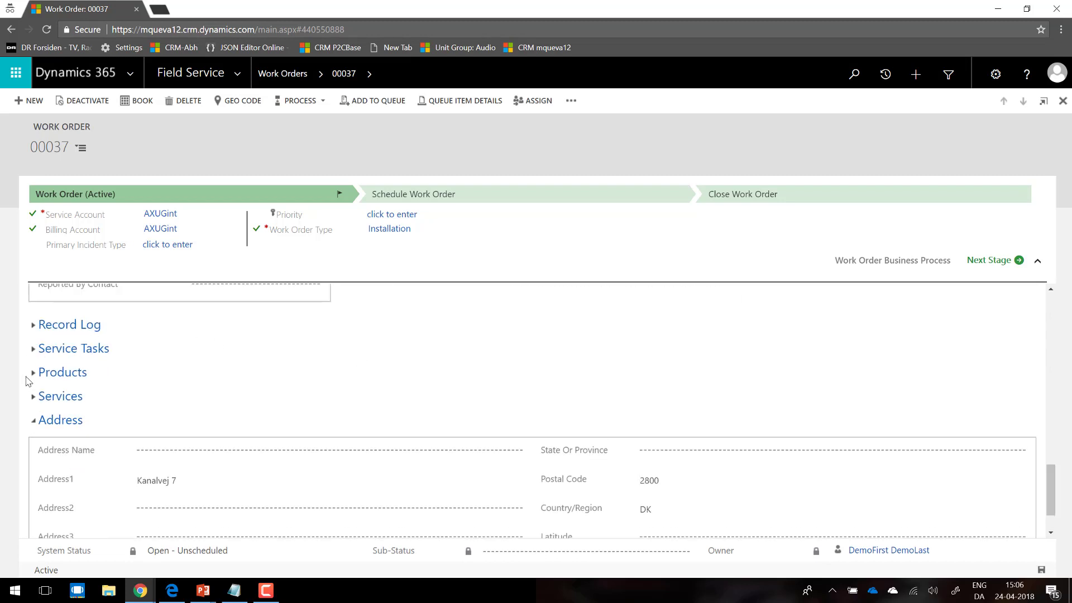
{"action": "left_click", "coordinate": [37, 375]}
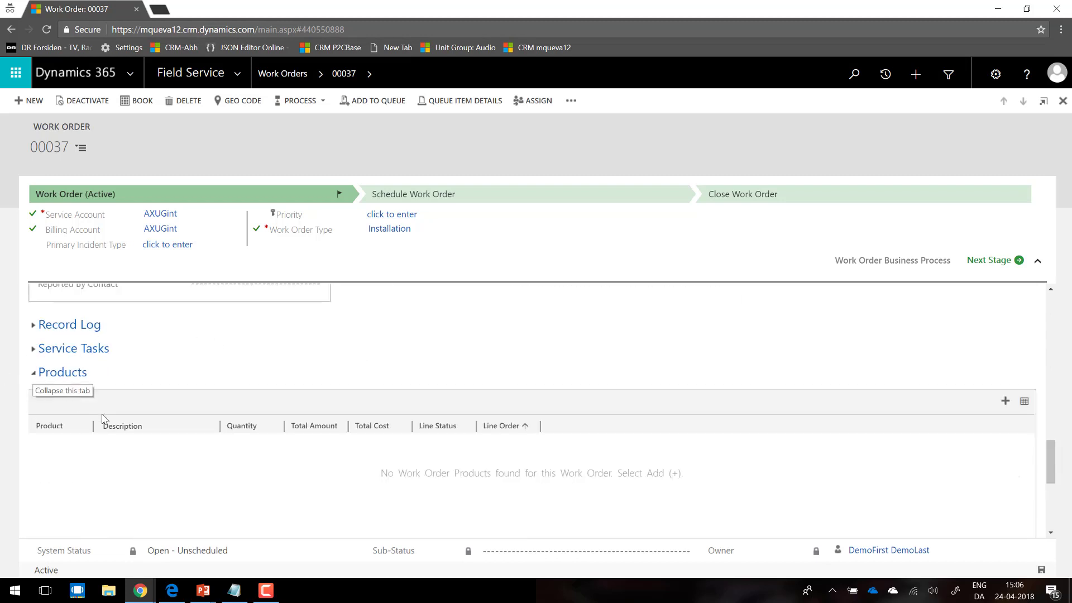
{"action": "left_click", "coordinate": [1005, 400]}
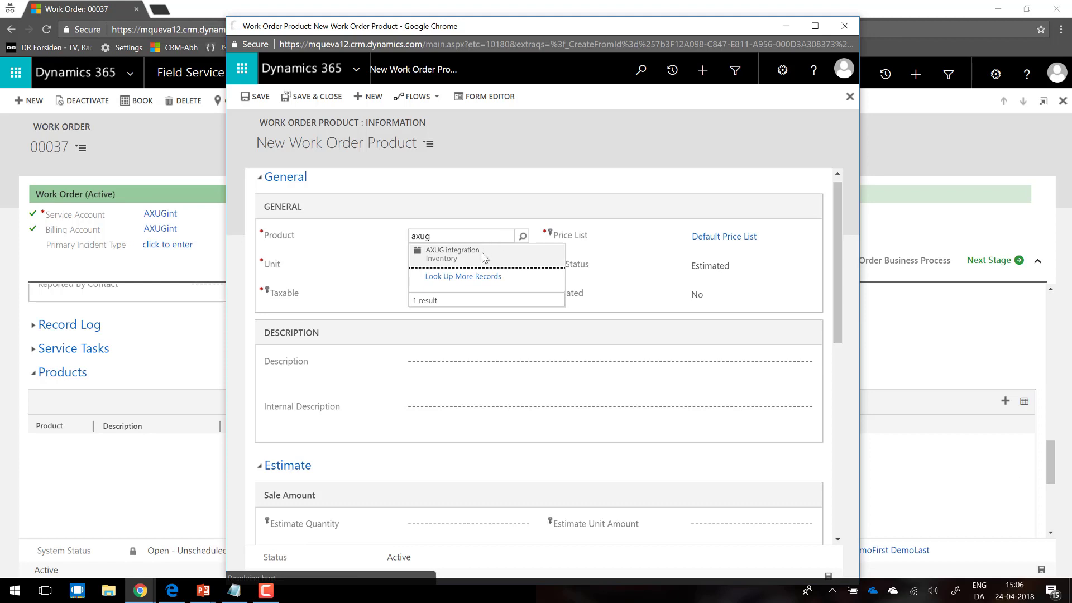
{"action": "left_click", "coordinate": [484, 256]}
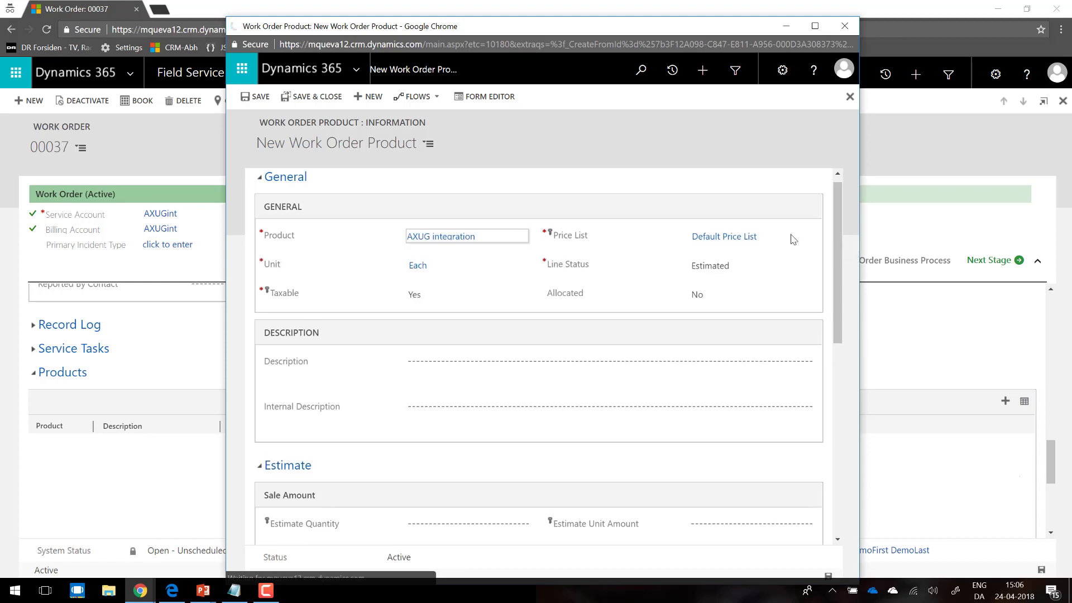
Step: Set Allocated to Yes and the estimate quantity to 4 on the new work order product
{"action": "scroll", "coordinate": [831, 241], "scroll_direction": "down", "scroll_amount": 1}
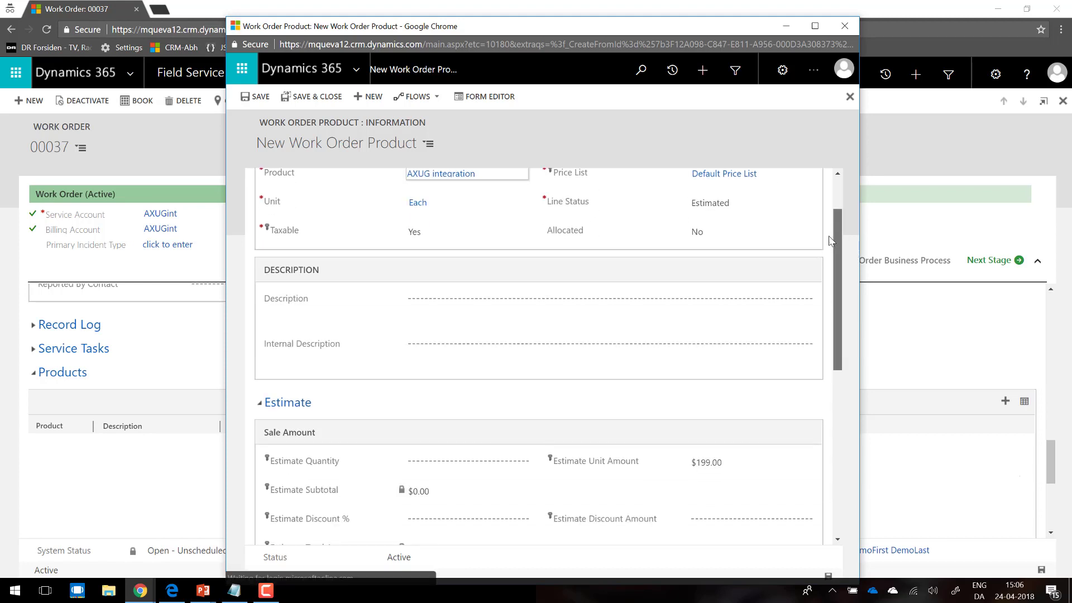
{"action": "scroll", "coordinate": [830, 242], "scroll_direction": "up", "scroll_amount": 1}
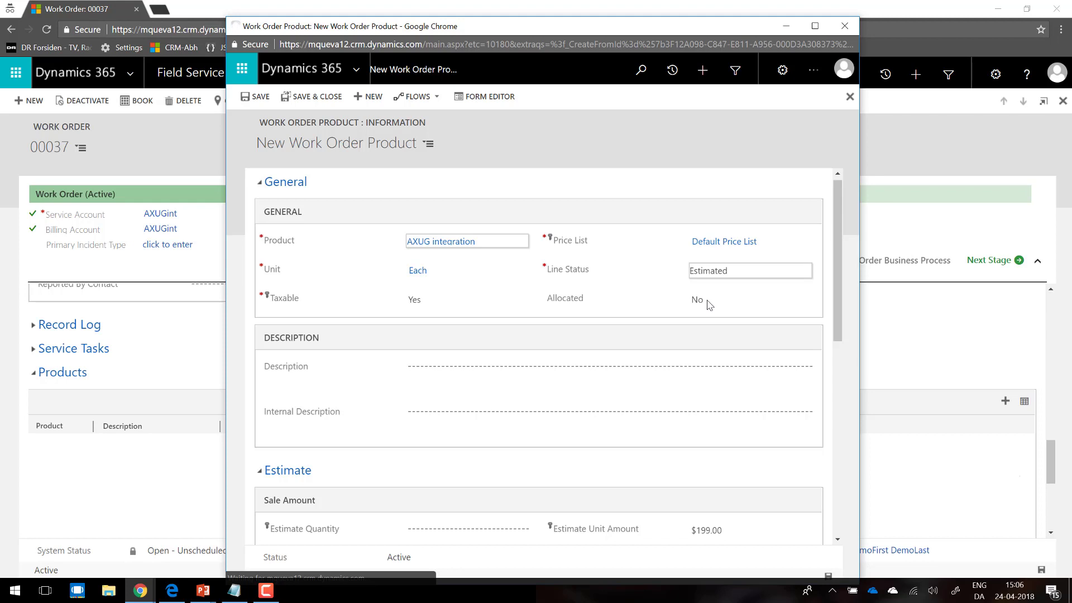
{"action": "scroll", "coordinate": [815, 289], "scroll_direction": "down", "scroll_amount": 1}
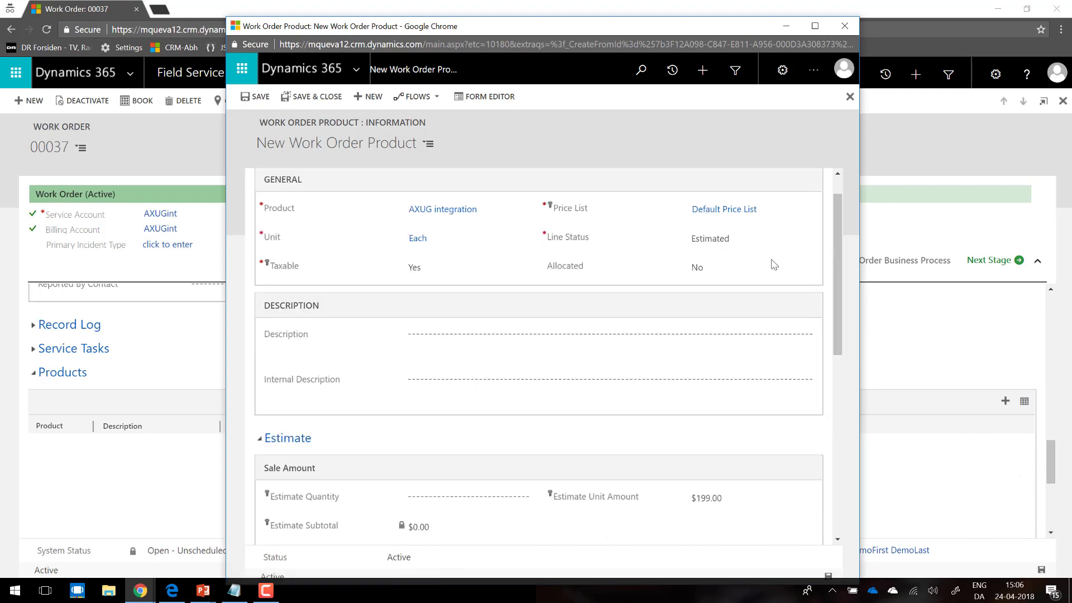
{"action": "left_click", "coordinate": [720, 269]}
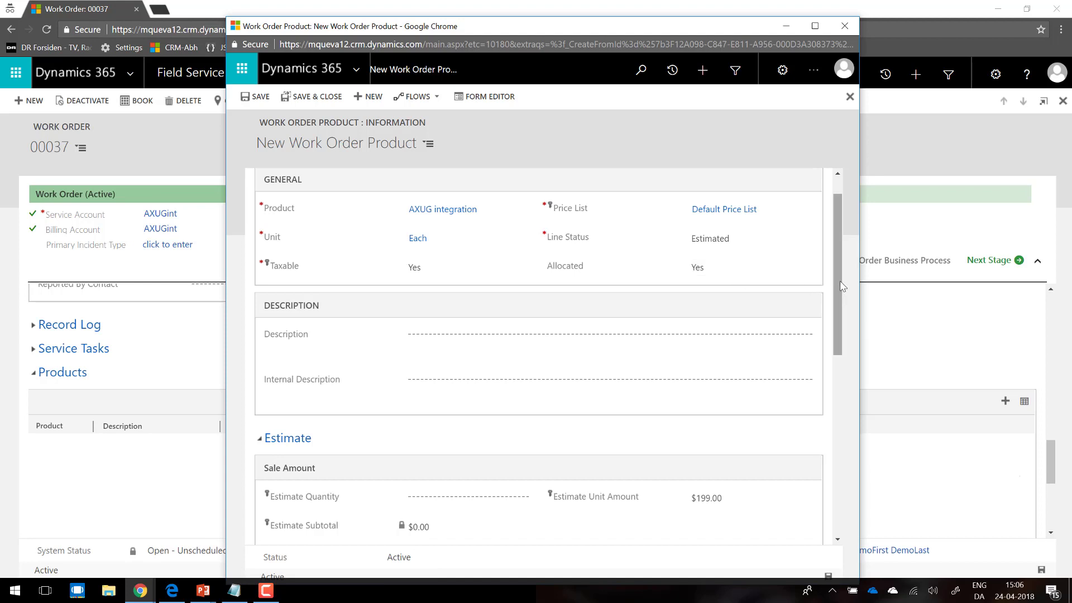
{"action": "scroll", "coordinate": [832, 317], "scroll_direction": "down", "scroll_amount": 4}
{"action": "scroll", "coordinate": [826, 352], "scroll_direction": "down", "scroll_amount": 1}
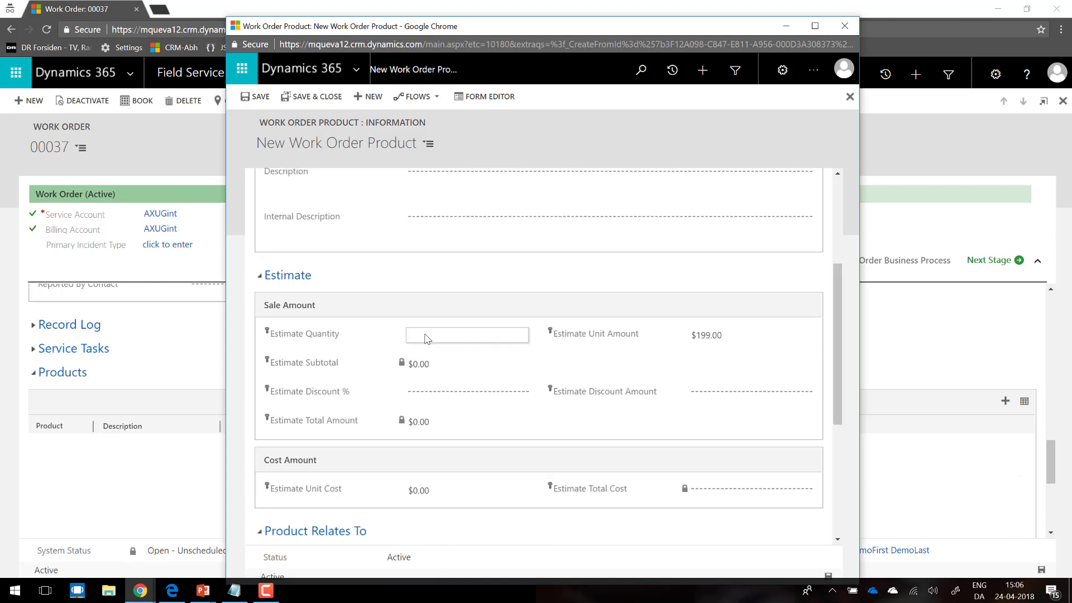
{"action": "left_click", "coordinate": [431, 337]}
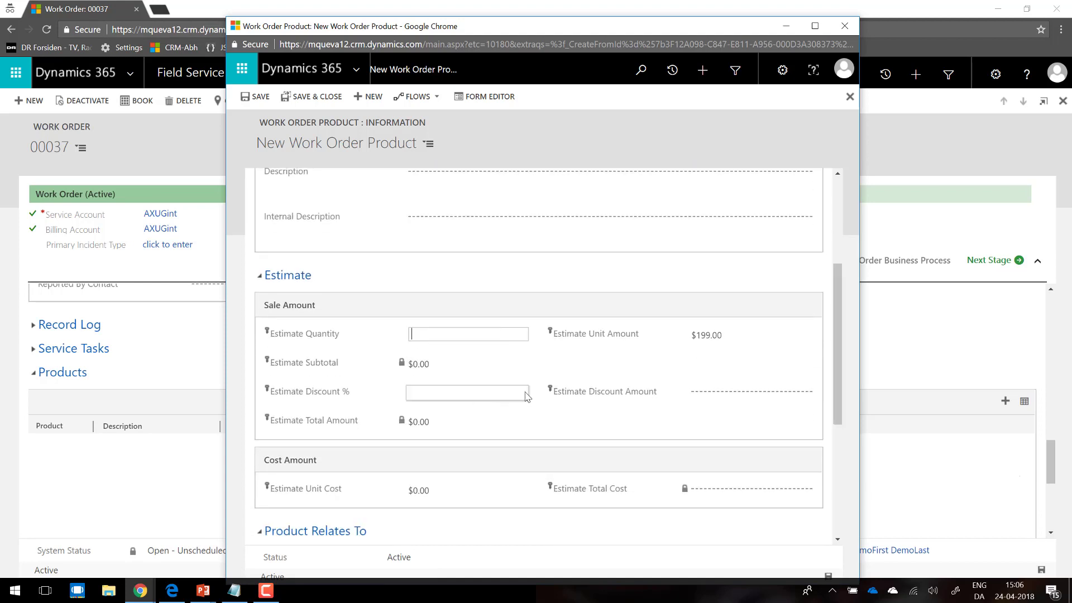
{"action": "type", "text": "4"}
{"action": "key", "text": "Tab"}
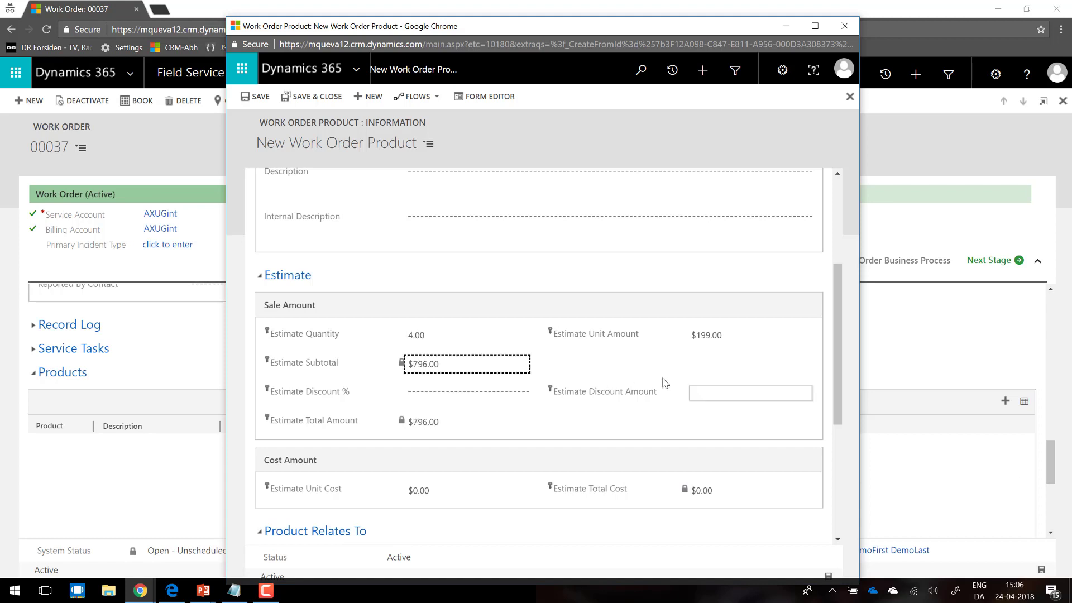
Step: Set the work order product's warehouse to 13 (Site 1 - Finished Goods), save the product line and close its window
{"action": "left_click_drag", "start_coordinate": [839, 360], "coordinate": [836, 557]}
{"action": "left_click", "coordinate": [432, 490]}
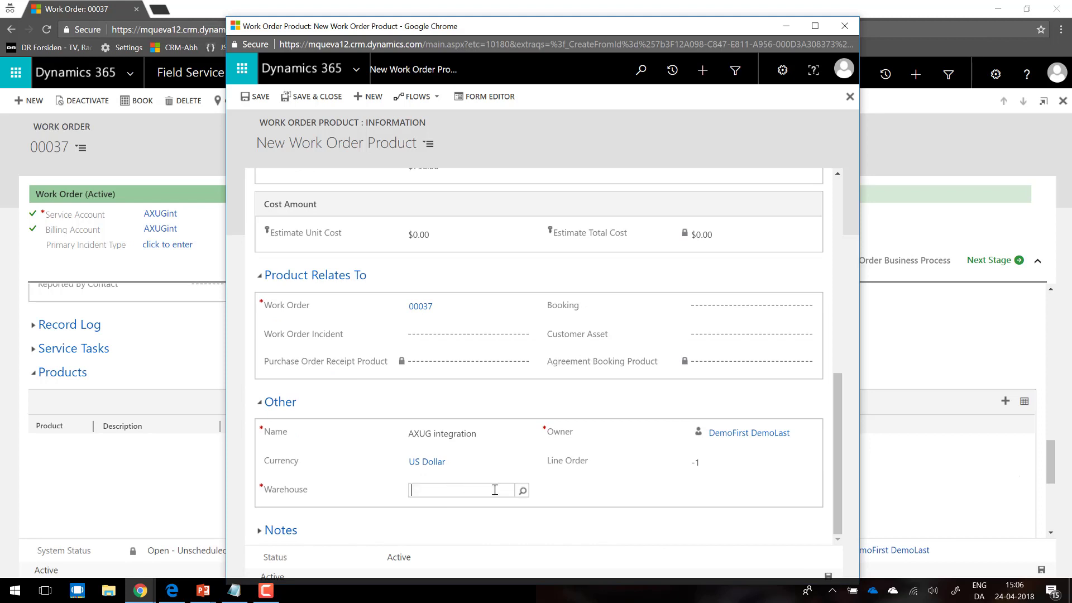
{"action": "left_click", "coordinate": [522, 492]}
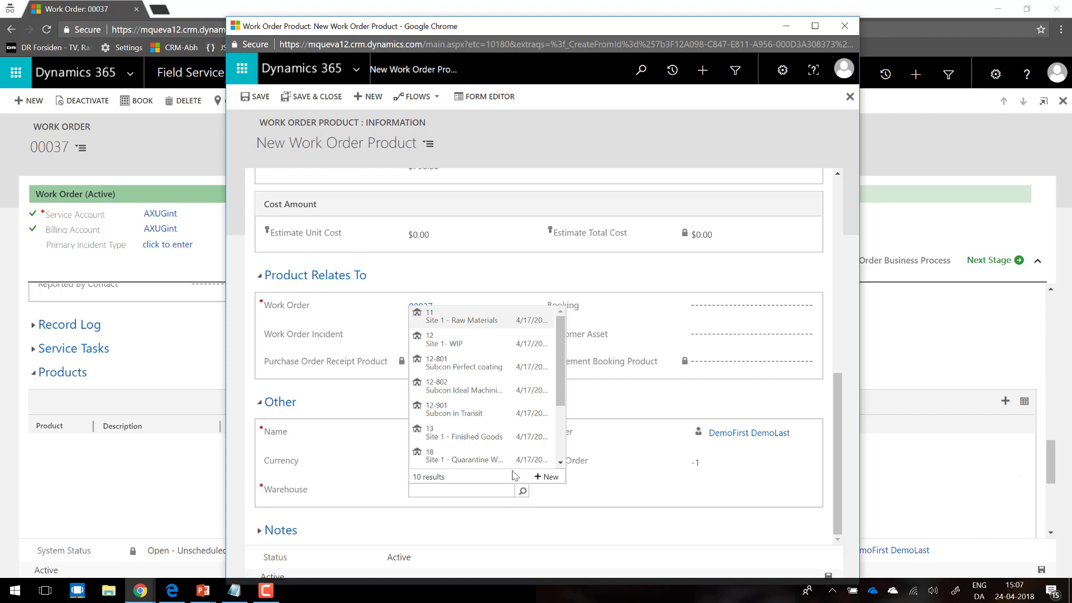
{"action": "left_click", "coordinate": [478, 436]}
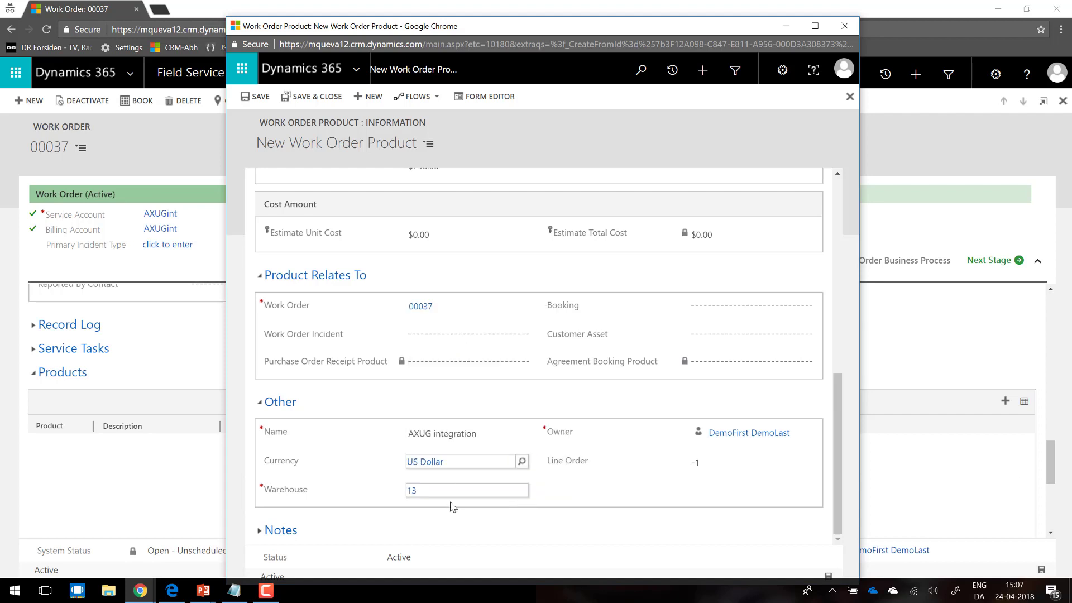
{"action": "left_click", "coordinate": [600, 494]}
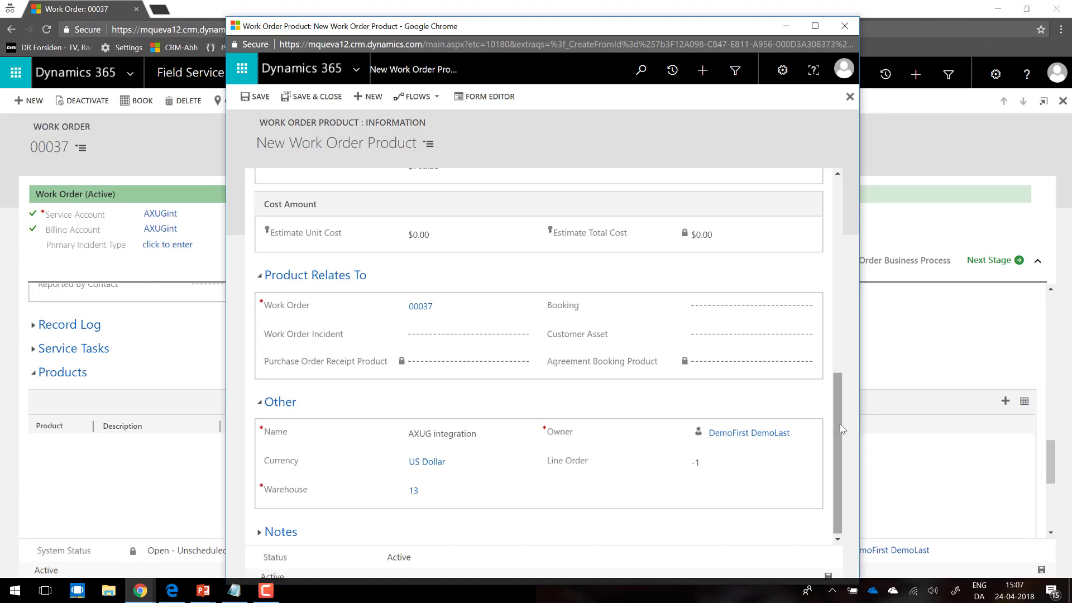
{"action": "left_click_drag", "start_coordinate": [839, 425], "coordinate": [840, 442]}
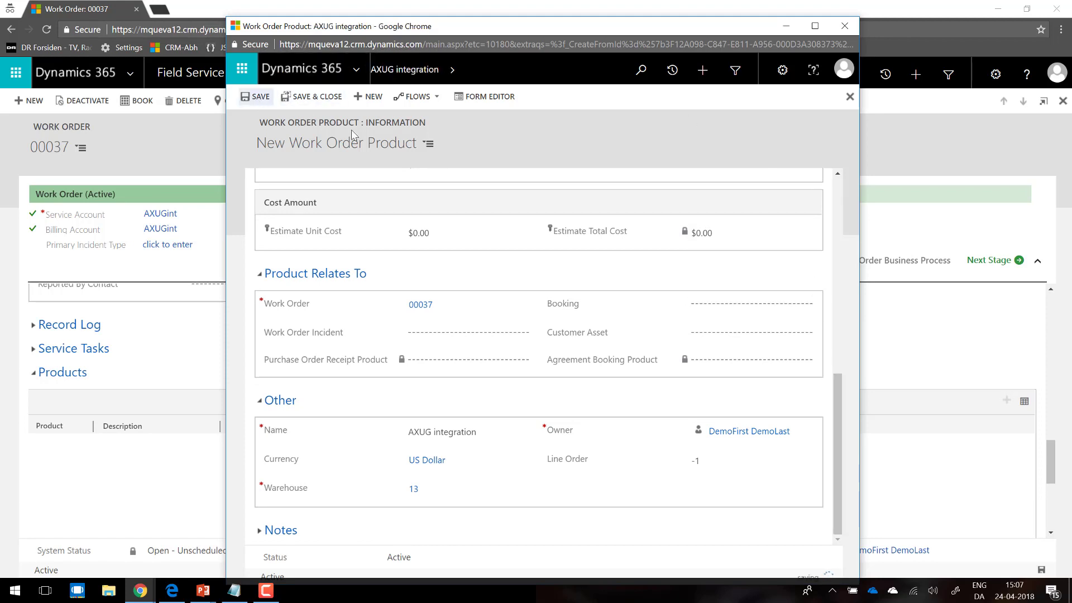
{"action": "left_click", "coordinate": [842, 26]}
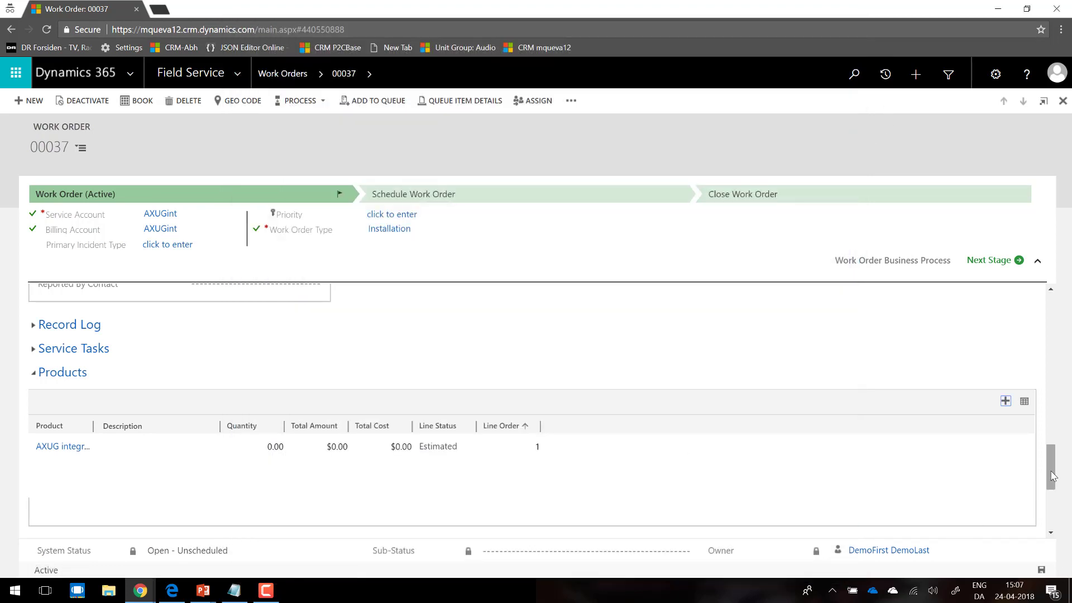
Step: Start a new service line in the work order's Services section with Firmware as the service
{"action": "left_click_drag", "start_coordinate": [1048, 471], "coordinate": [1049, 495]}
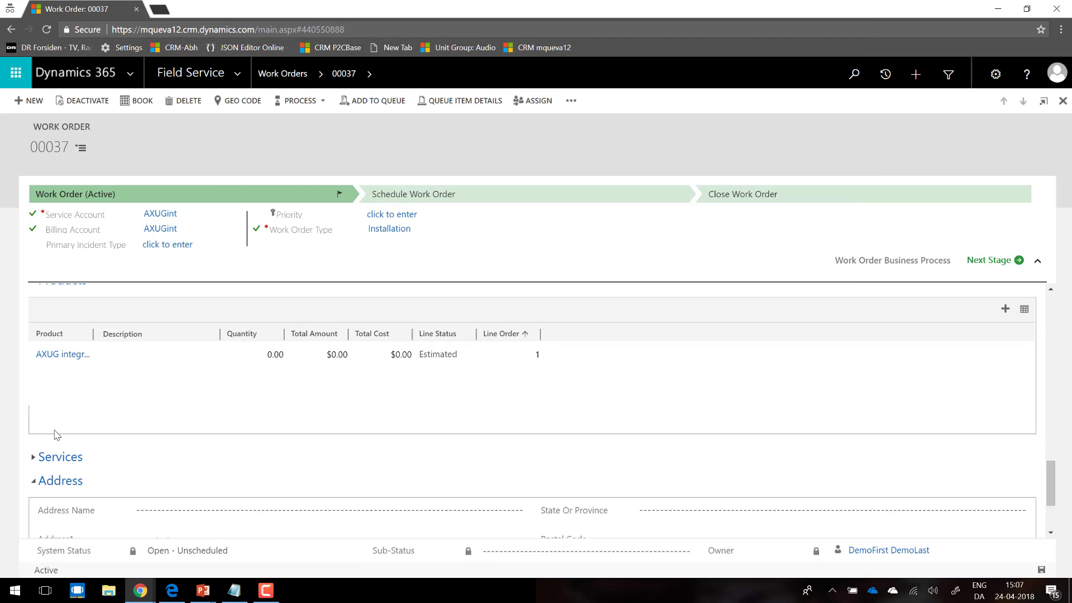
{"action": "left_click", "coordinate": [32, 457]}
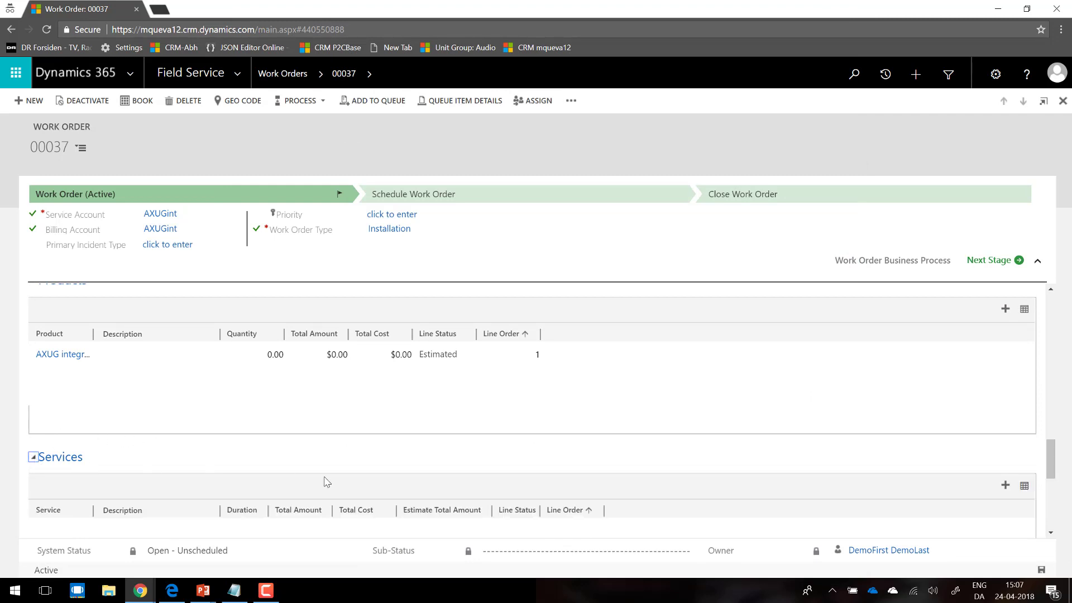
{"action": "left_click", "coordinate": [1005, 484]}
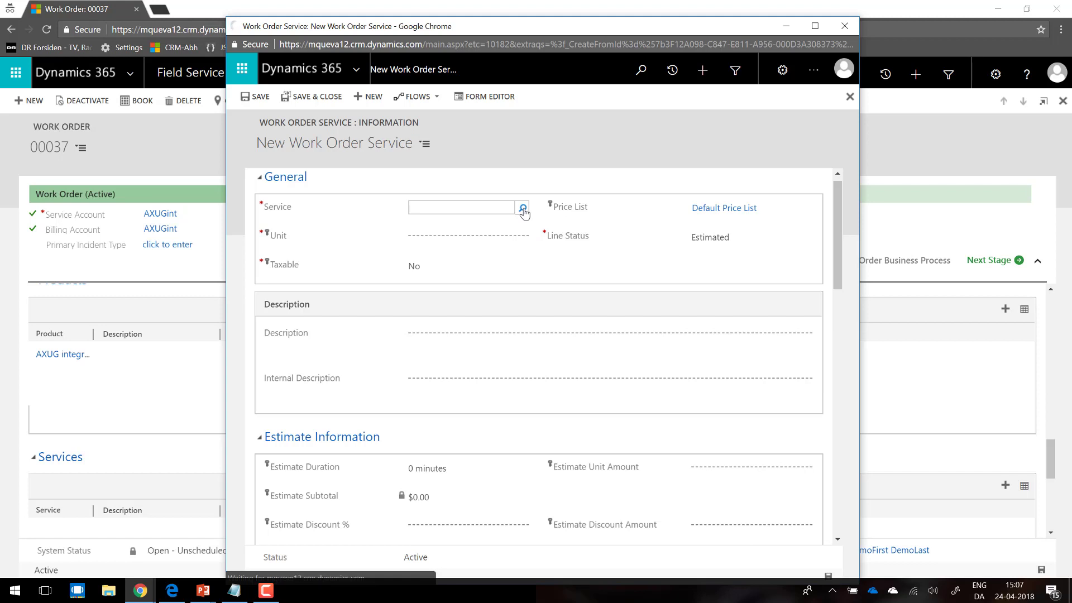
{"action": "left_click", "coordinate": [523, 210]}
{"action": "left_click", "coordinate": [458, 251]}
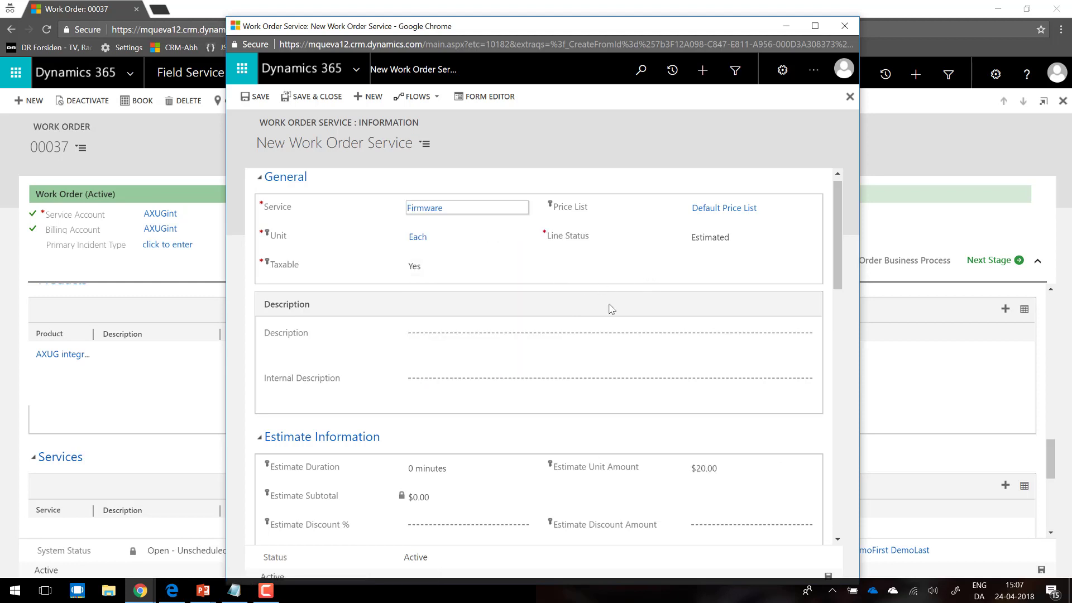
Step: Set the Firmware service line's estimate duration to 2 hours, save the line and close its window
{"action": "left_click", "coordinate": [450, 469]}
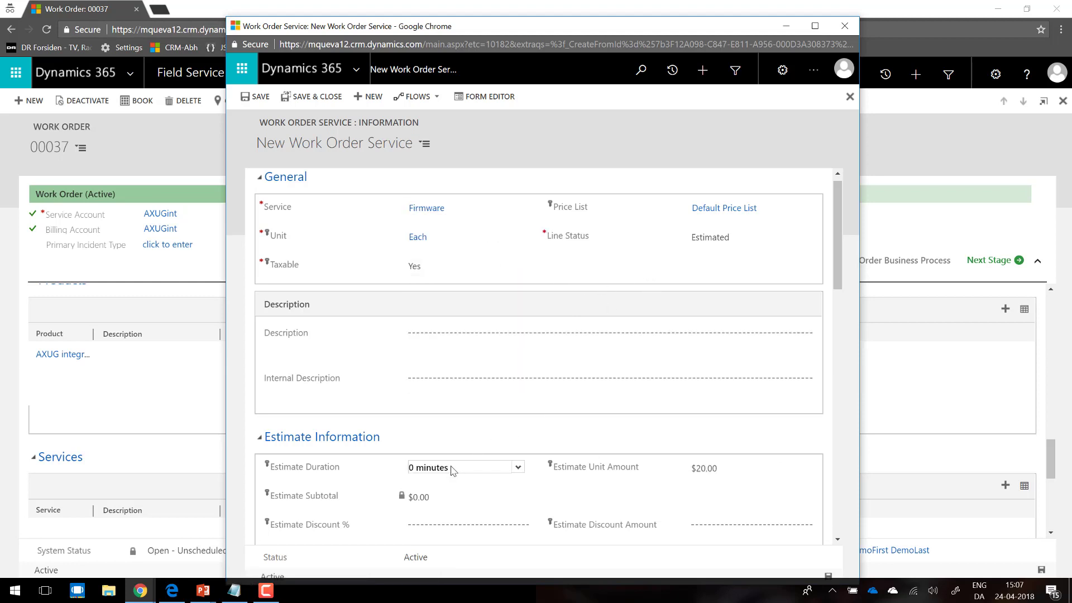
{"action": "left_click_drag", "start_coordinate": [471, 467], "coordinate": [386, 462]}
{"action": "type", "text": "2 hours"}
{"action": "left_click_drag", "start_coordinate": [836, 270], "coordinate": [807, 4]}
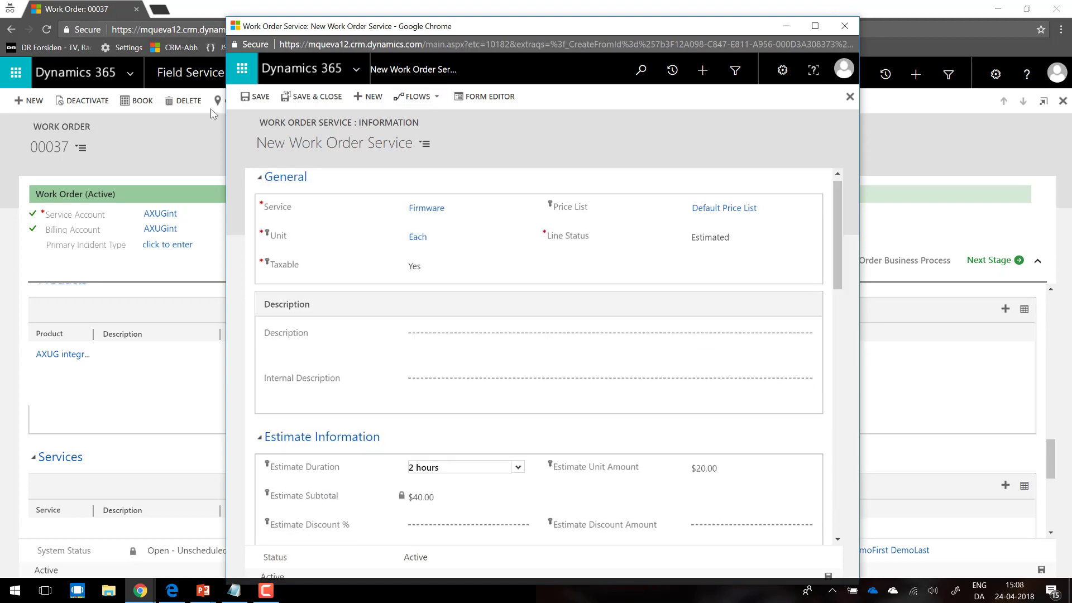
{"action": "left_click", "coordinate": [254, 97]}
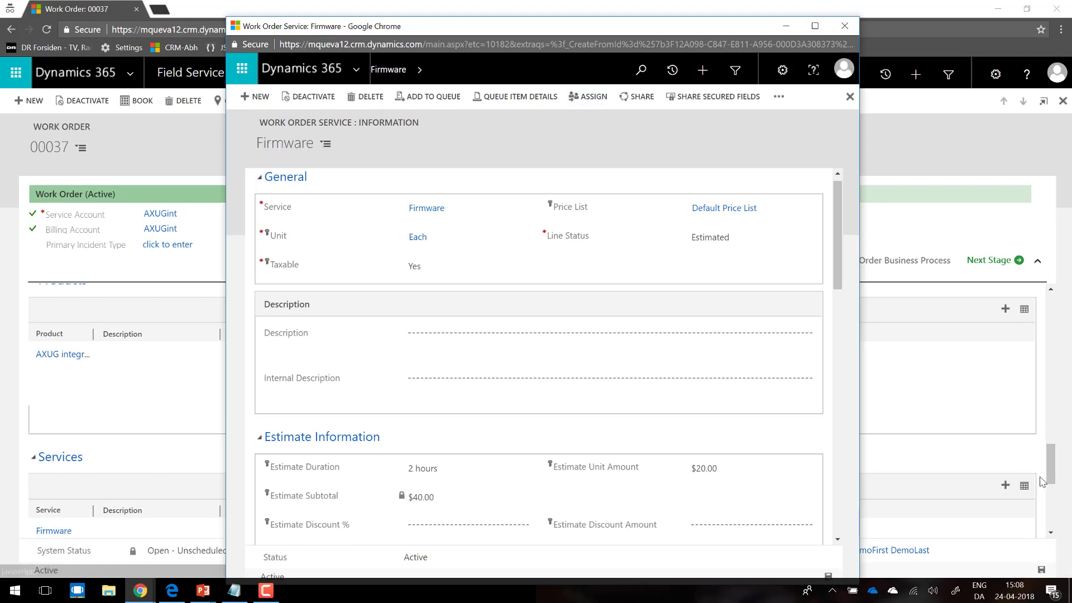
{"action": "left_click", "coordinate": [846, 32]}
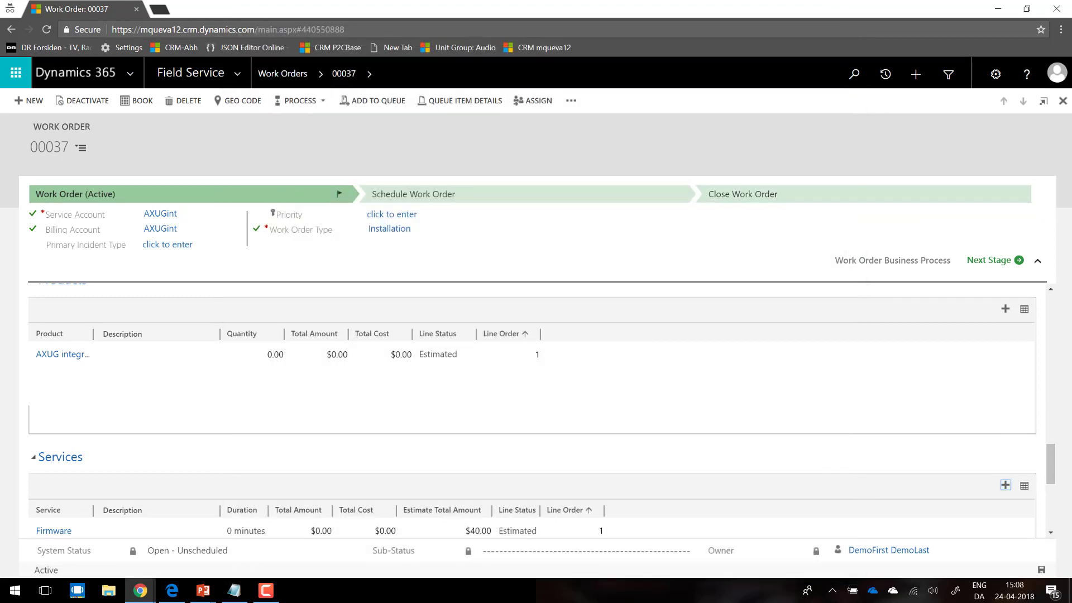
Step: Try to book the second listed resource for the work order on the schedule board, and close the board
{"action": "left_click_drag", "start_coordinate": [1052, 469], "coordinate": [1033, 199]}
{"action": "scroll", "coordinate": [1053, 471], "scroll_direction": "down", "scroll_amount": 1}
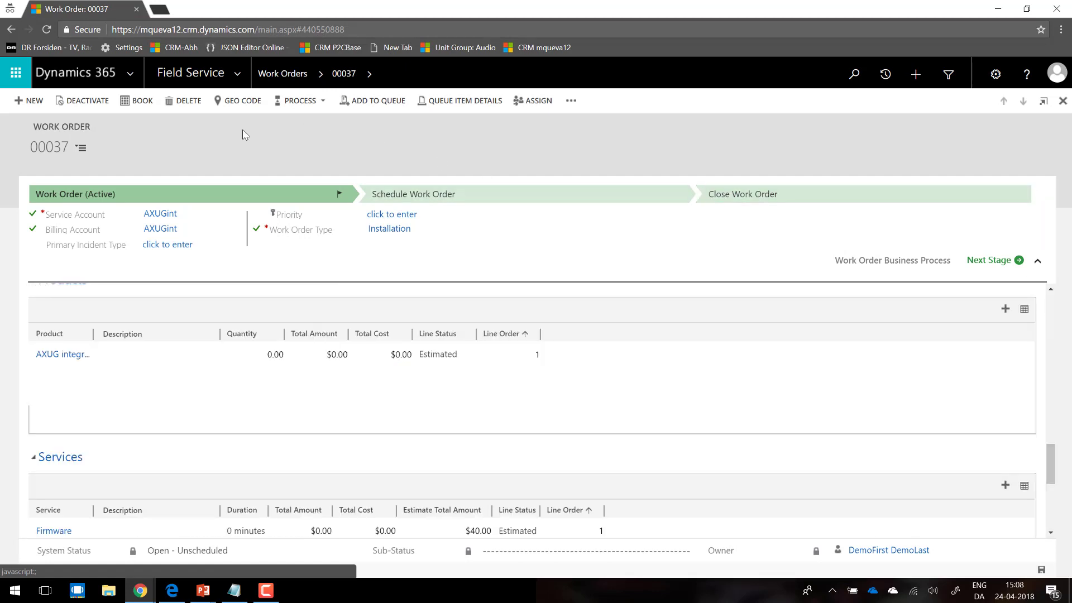
{"action": "left_click", "coordinate": [135, 107]}
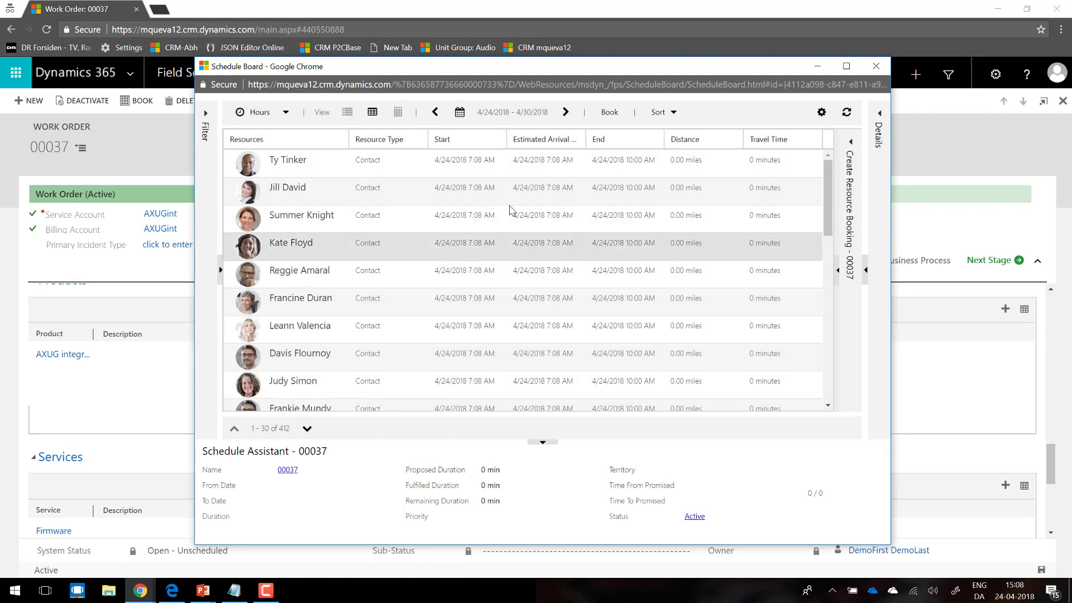
{"action": "left_click", "coordinate": [407, 196]}
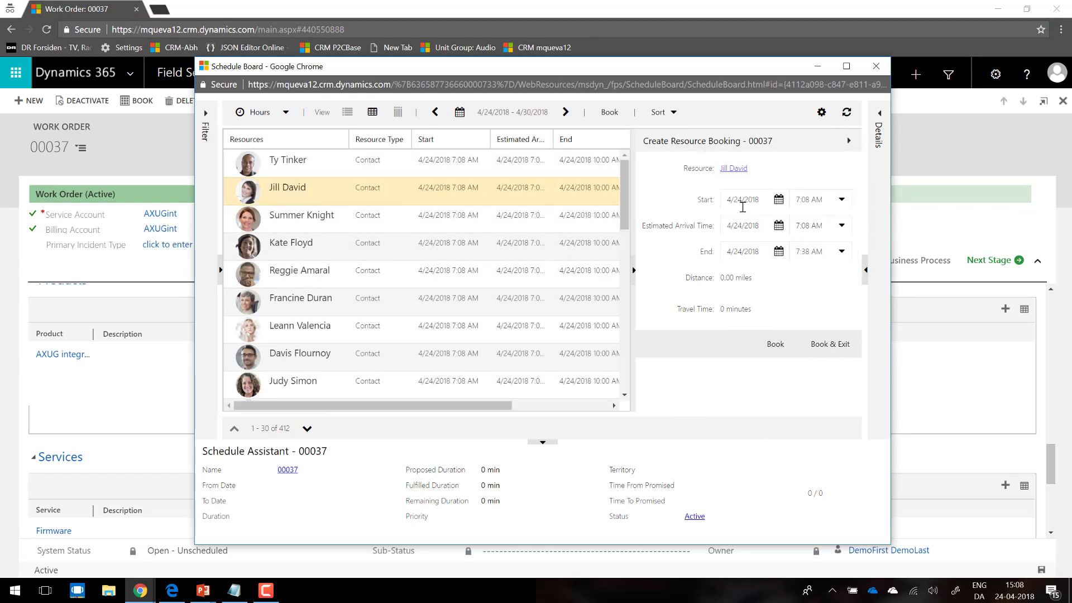
{"action": "left_click", "coordinate": [780, 349]}
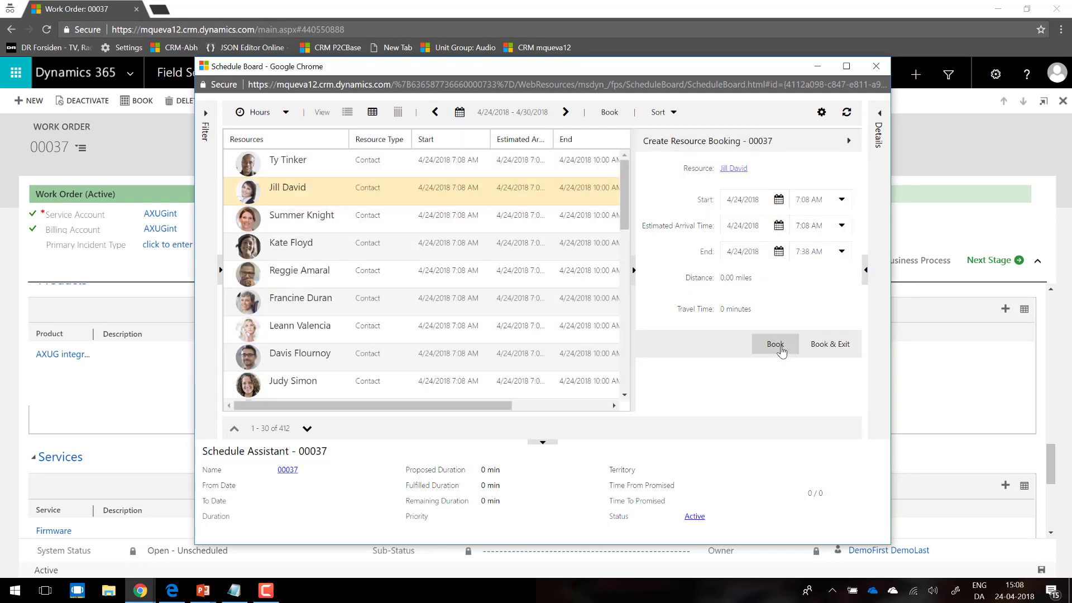
{"action": "left_click", "coordinate": [821, 345]}
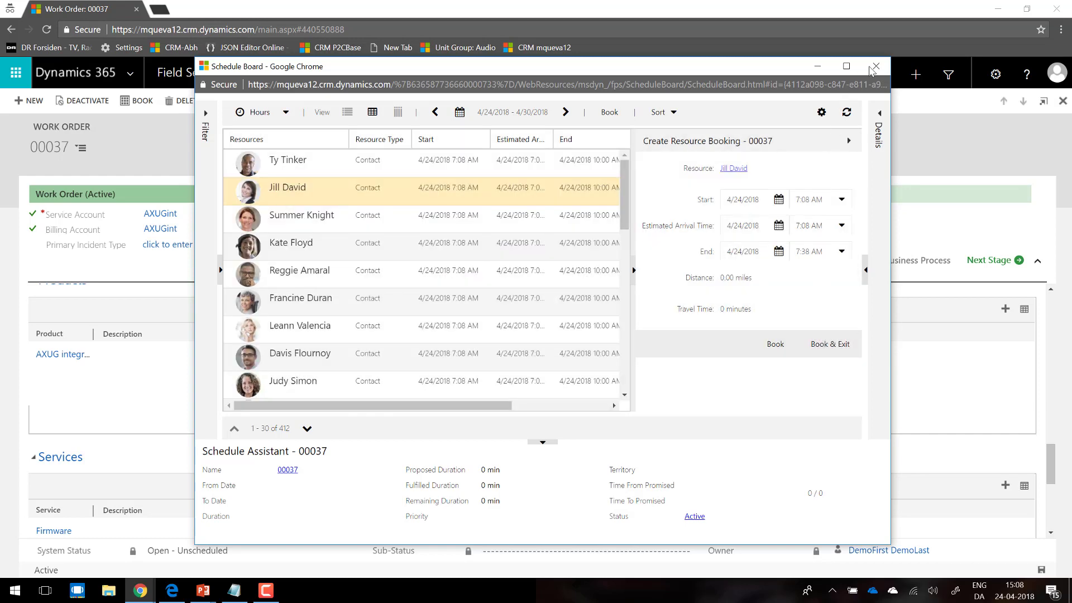
{"action": "left_click", "coordinate": [872, 66]}
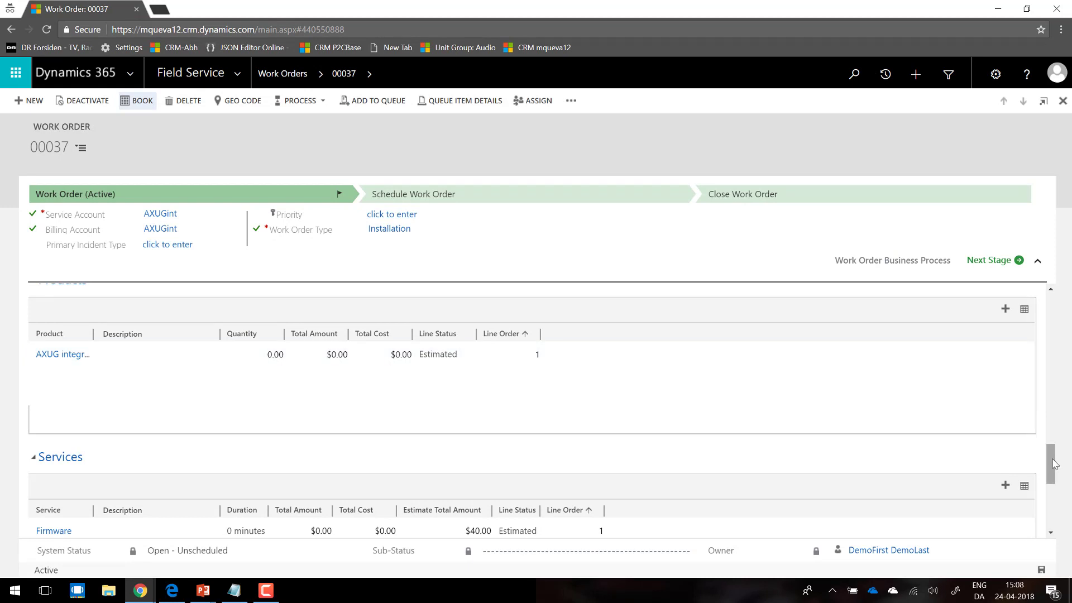
Step: Set the work order's System Status to Open - Scheduled and advance the business process to the Schedule Work Order stage
{"action": "left_click_drag", "start_coordinate": [1052, 460], "coordinate": [1039, 307]}
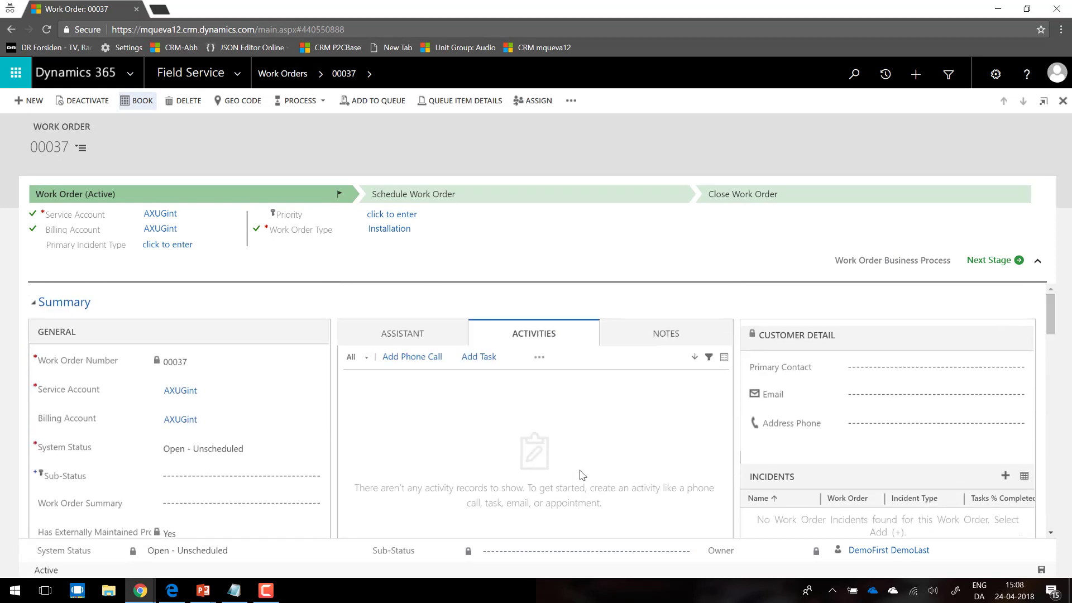
{"action": "left_click", "coordinate": [261, 448]}
{"action": "left_click", "coordinate": [262, 450]}
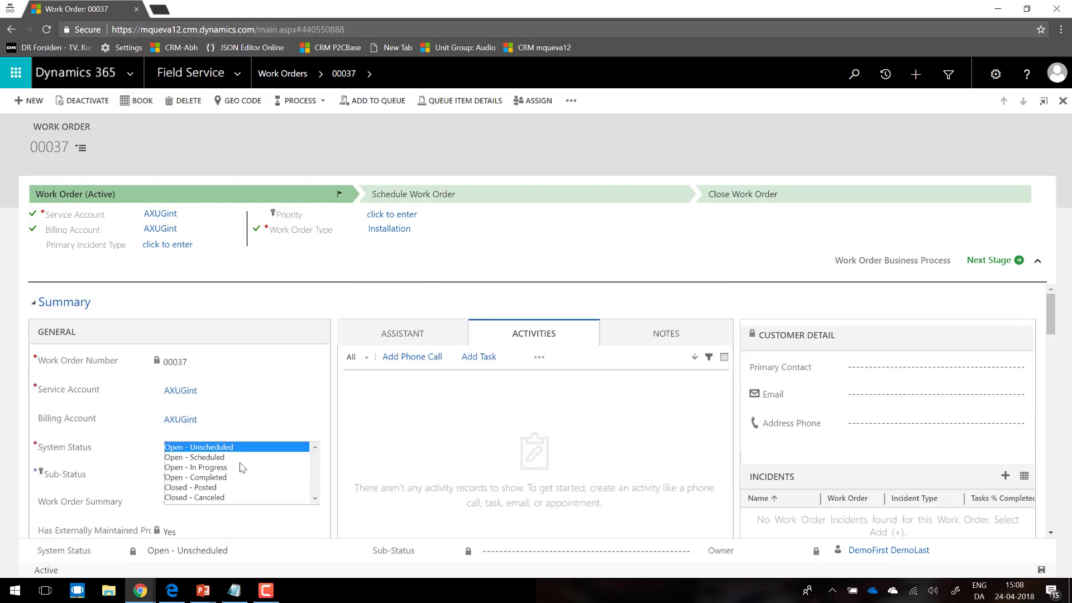
{"action": "left_click", "coordinate": [224, 457]}
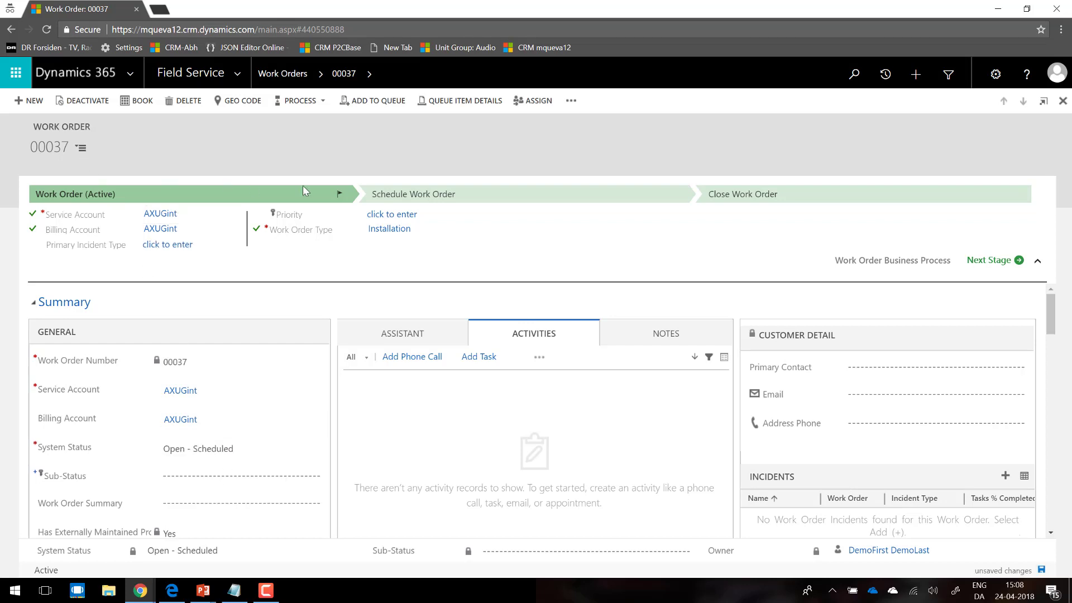
{"action": "left_click", "coordinate": [1007, 267]}
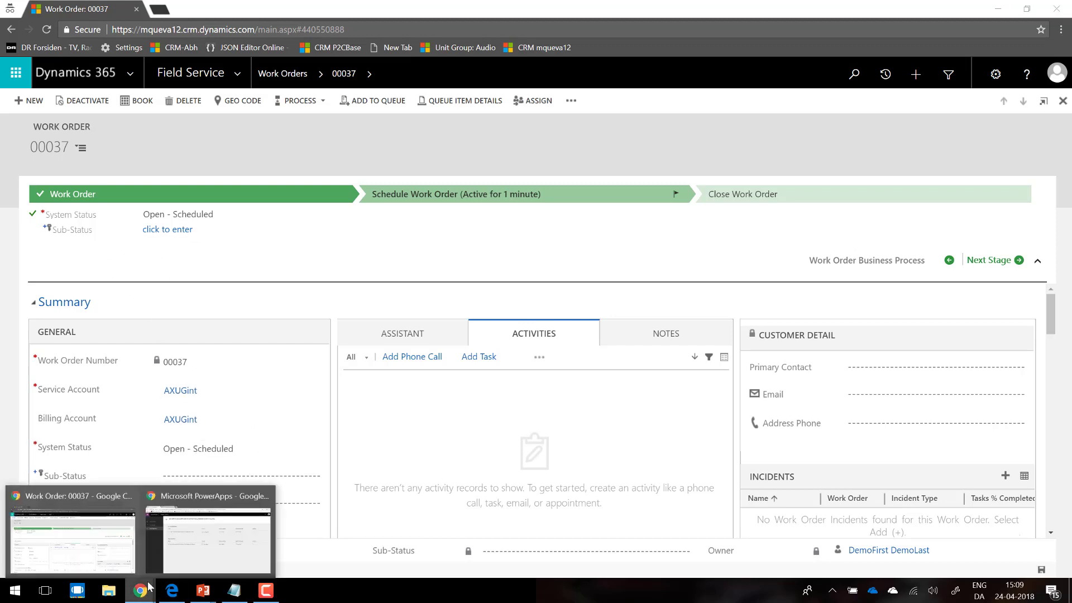
Step: Switch to the PowerApps admin center, open the AX80FS WO data integration project and run it from its execution history
{"action": "left_click", "coordinate": [195, 552]}
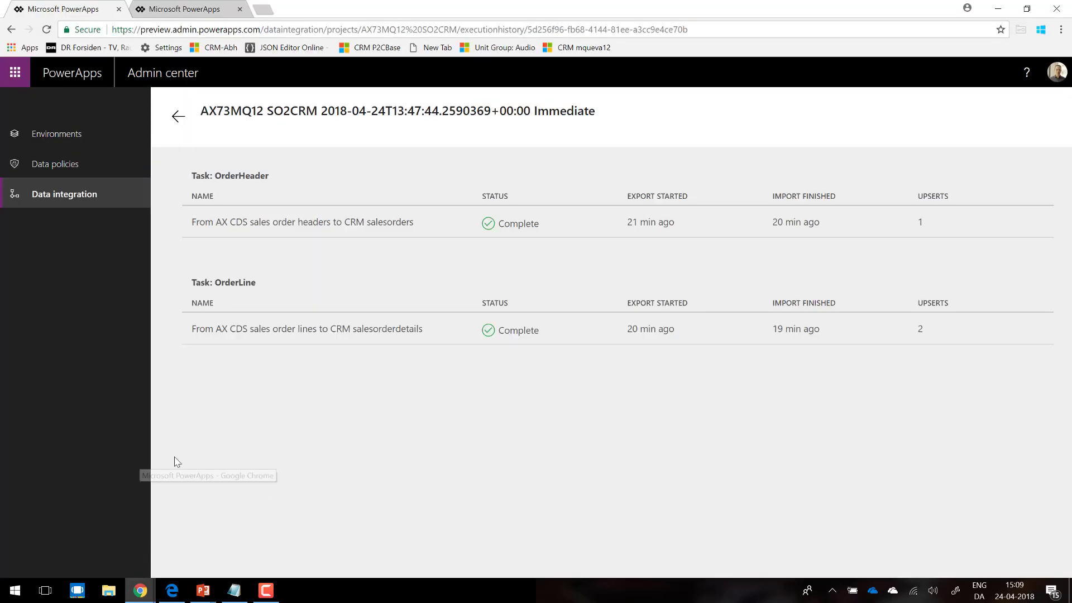
{"action": "left_click", "coordinate": [67, 208]}
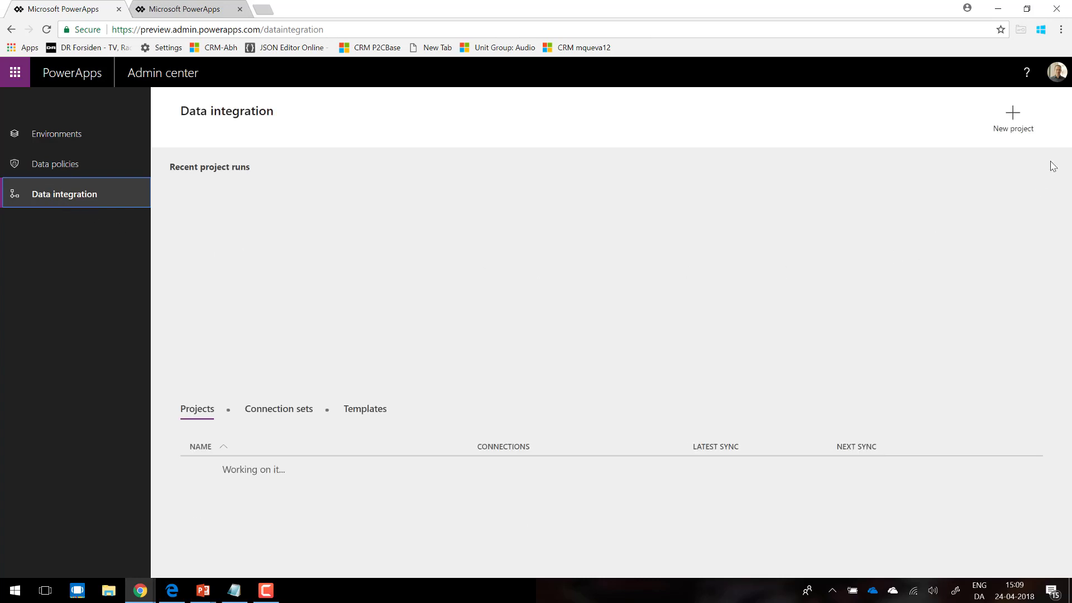
{"action": "left_click_drag", "start_coordinate": [1067, 164], "coordinate": [930, 234]}
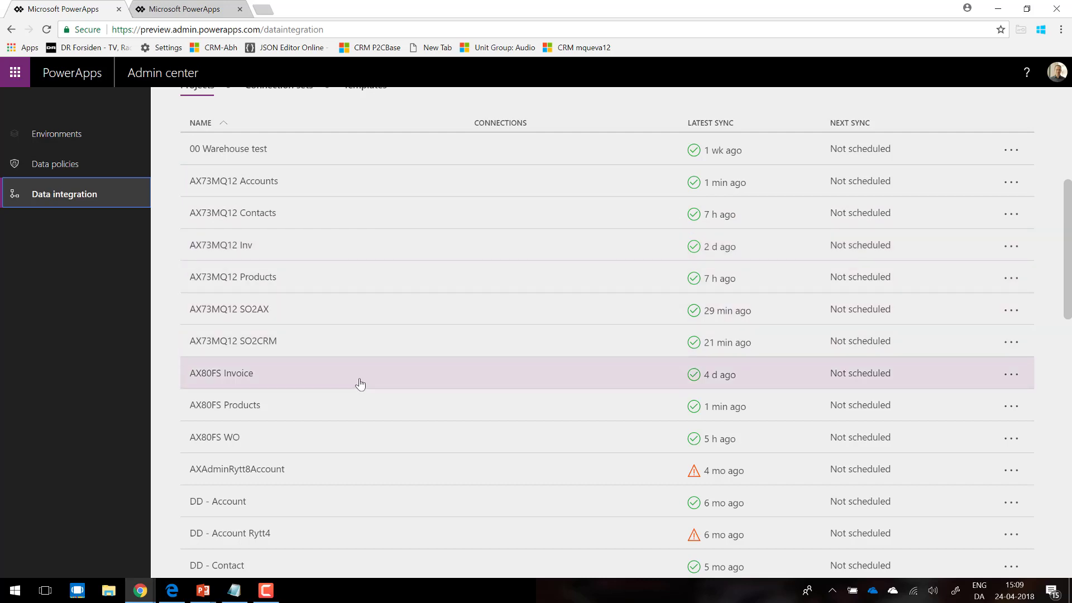
{"action": "left_click", "coordinate": [352, 435]}
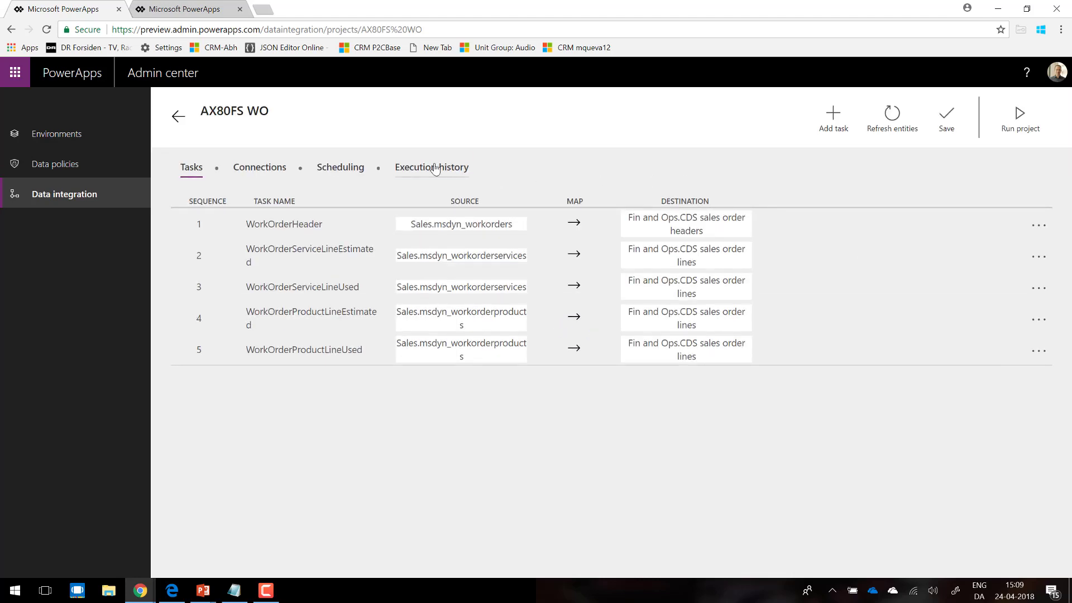
{"action": "left_click", "coordinate": [441, 170]}
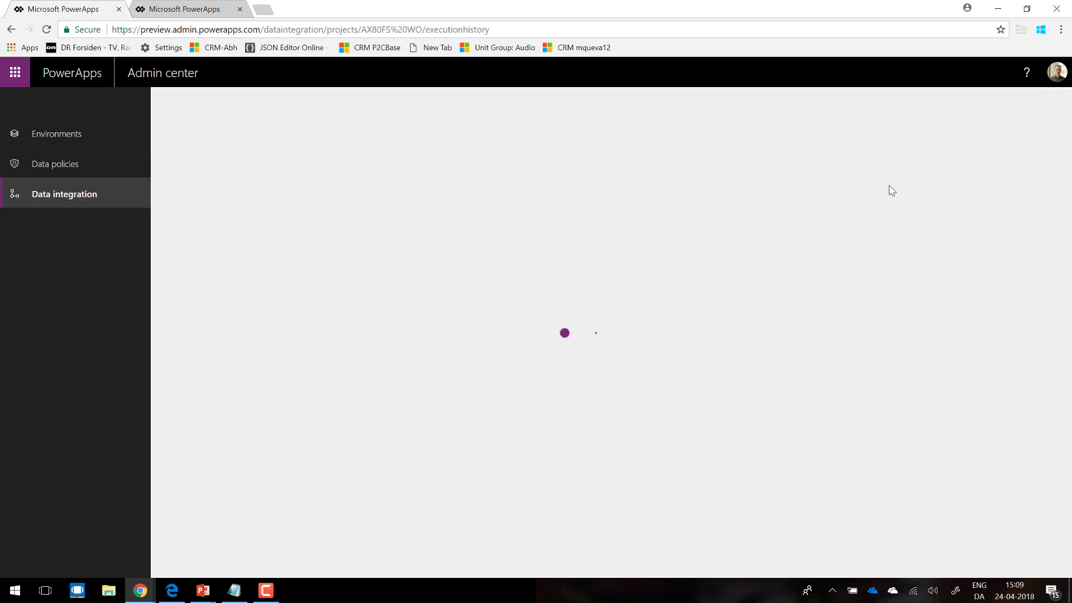
{"action": "left_click", "coordinate": [1017, 122]}
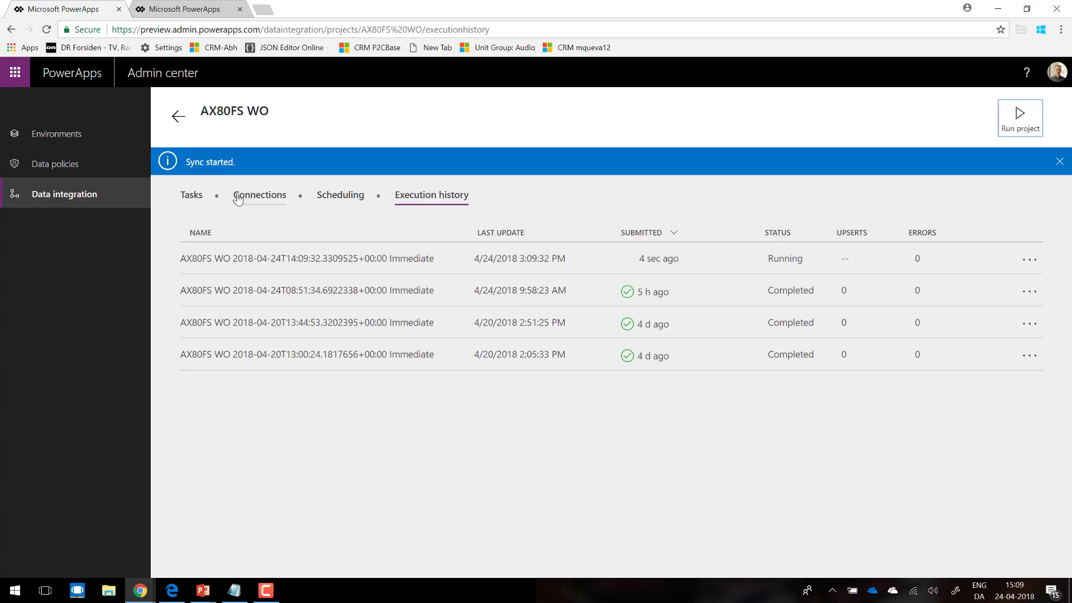
Step: Check the AX80FS WO project's execution history and review its work order header, service line and product line tasks
{"action": "left_click", "coordinate": [191, 199]}
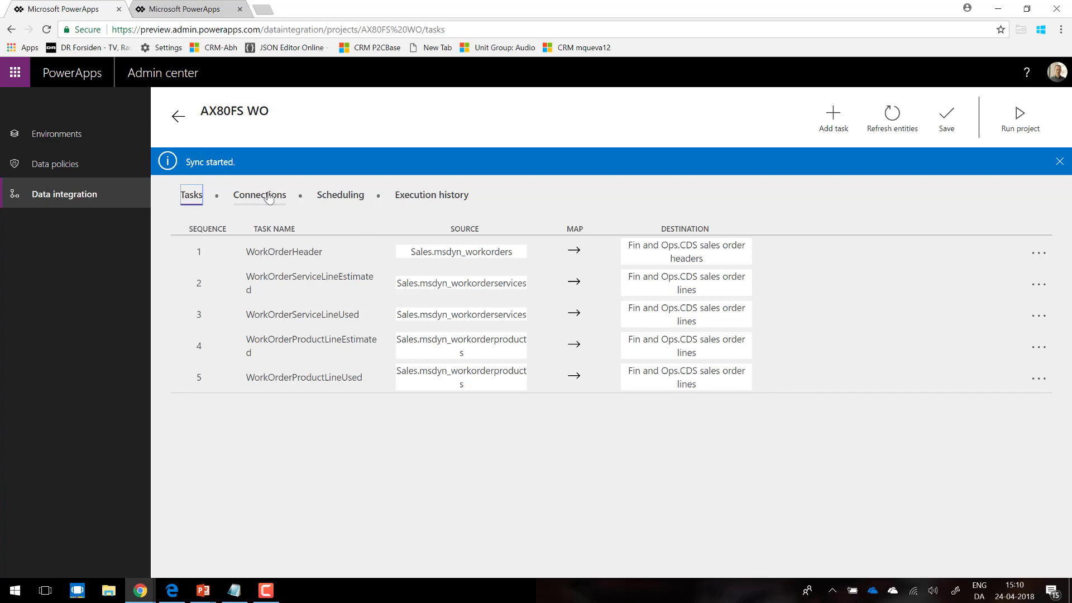
{"action": "left_click", "coordinate": [436, 199]}
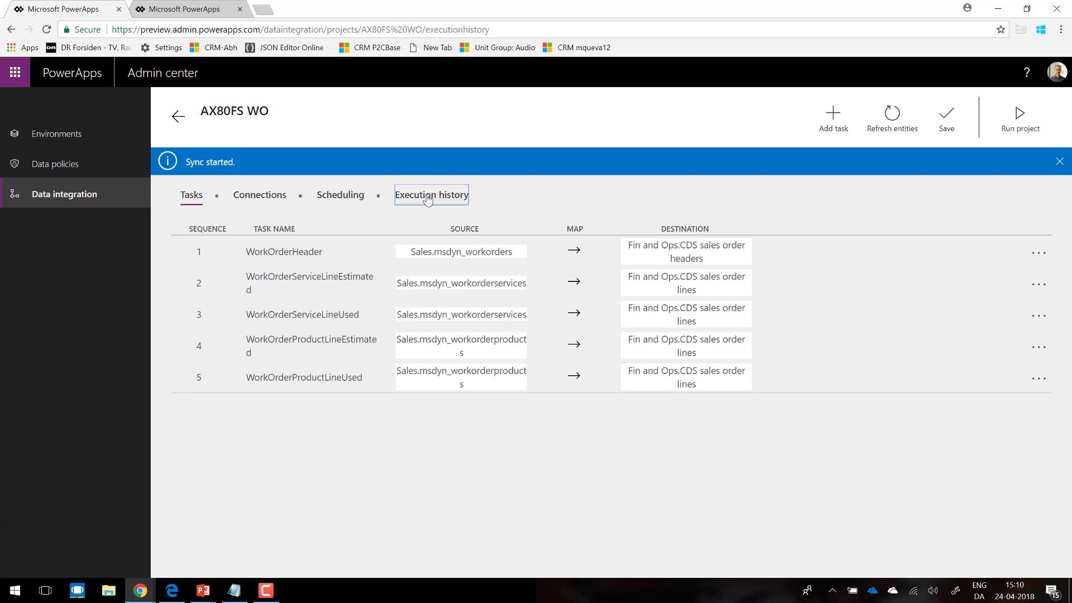
{"action": "left_click", "coordinate": [193, 199]}
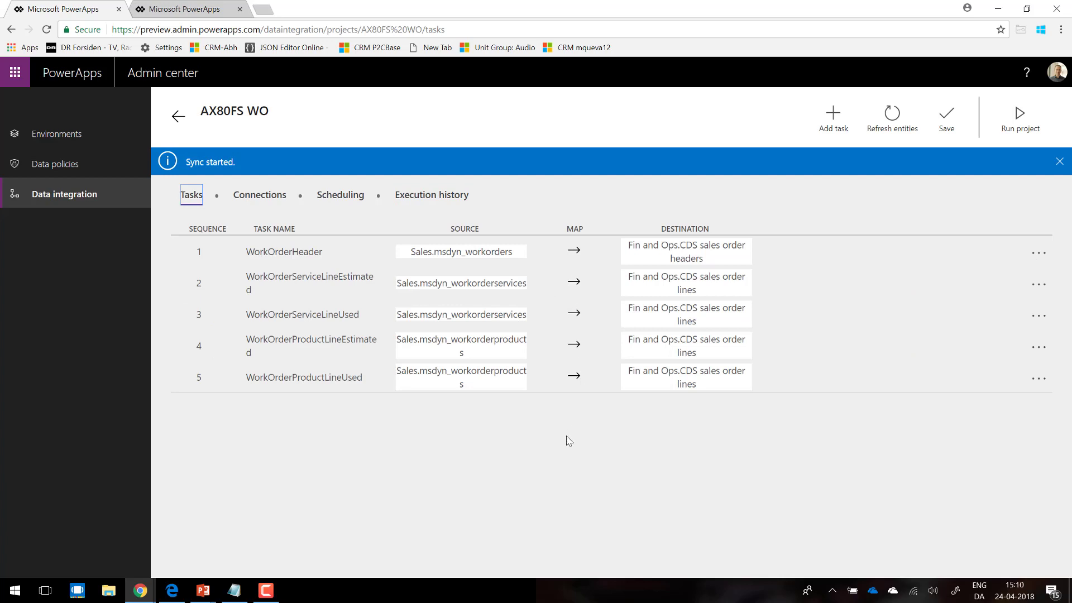
Step: Switch to the PowerPoint slide show and advance to the System requirements slide for Field Service integration
{"action": "key", "text": "alt+Tab"}
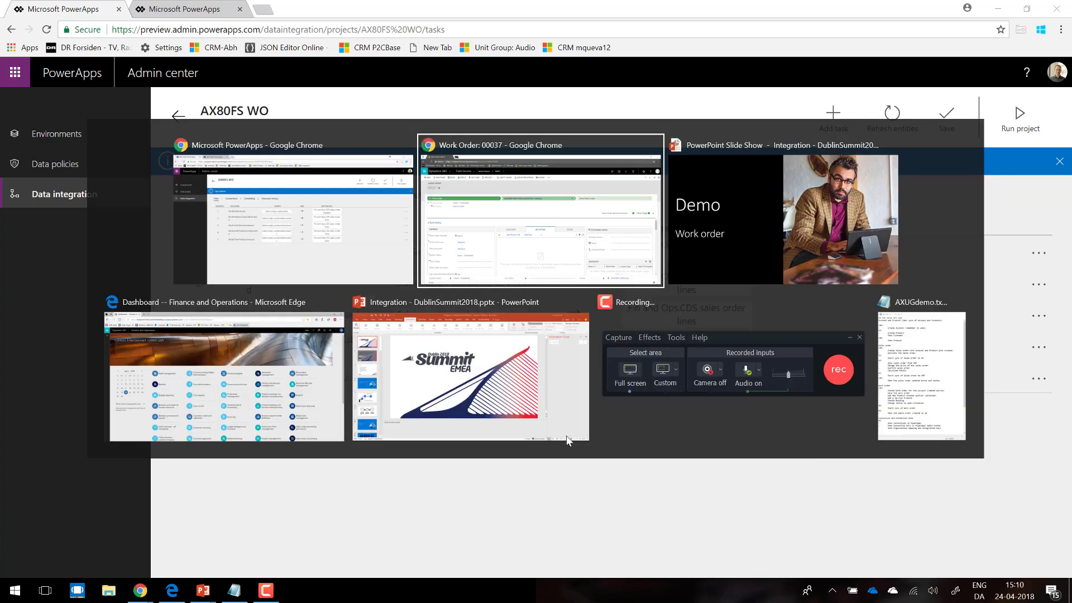
{"action": "key", "text": "Tab"}
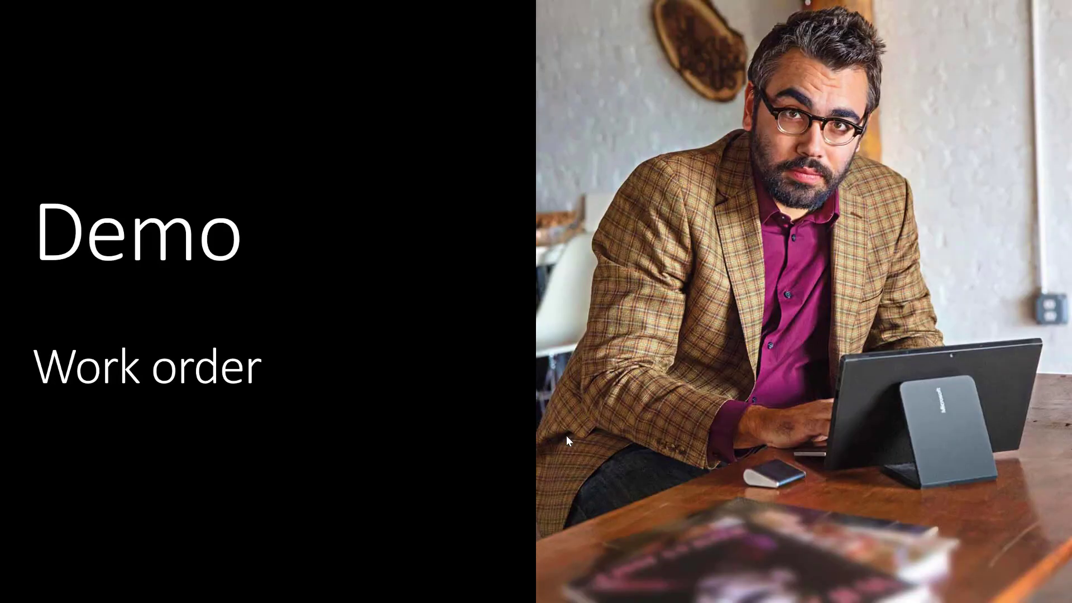
{"action": "key", "text": "Right"}
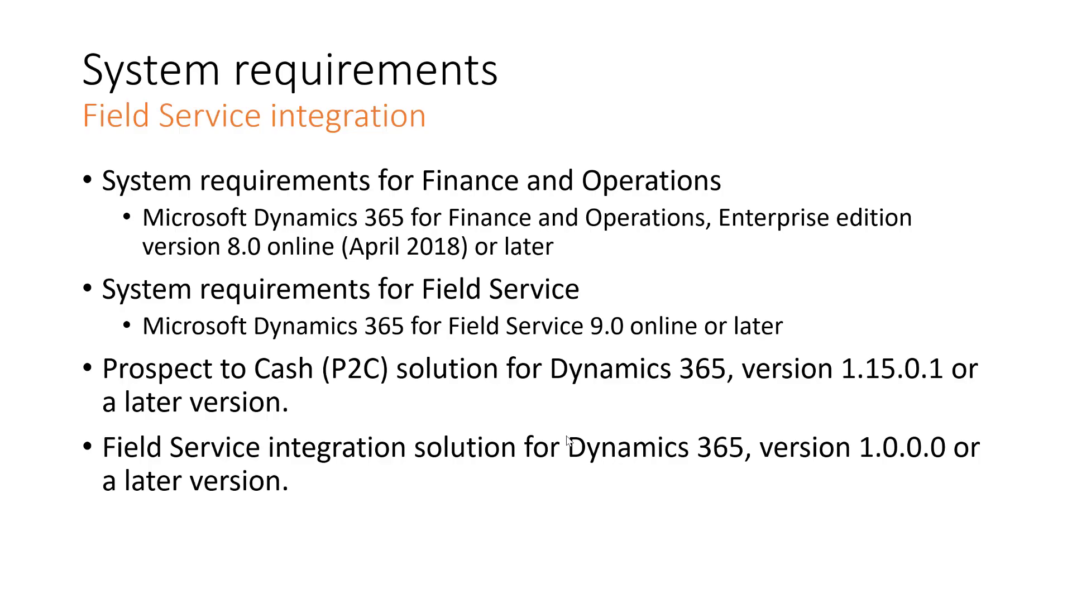
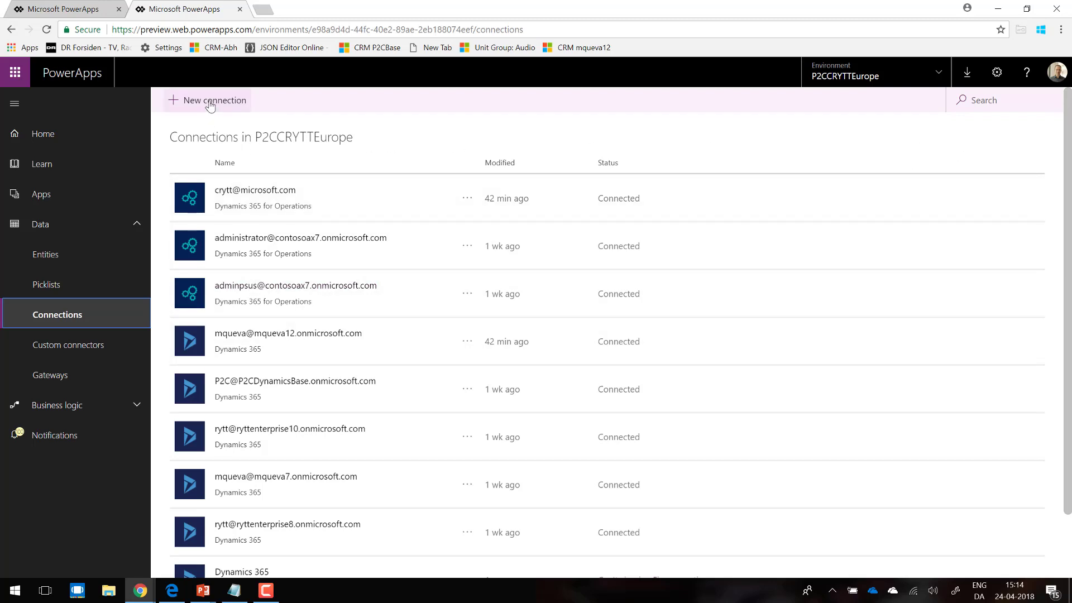
Step: Start a new connection in the PowerApps environment and search the available connectors for "dyn"
{"action": "left_click", "coordinate": [210, 102]}
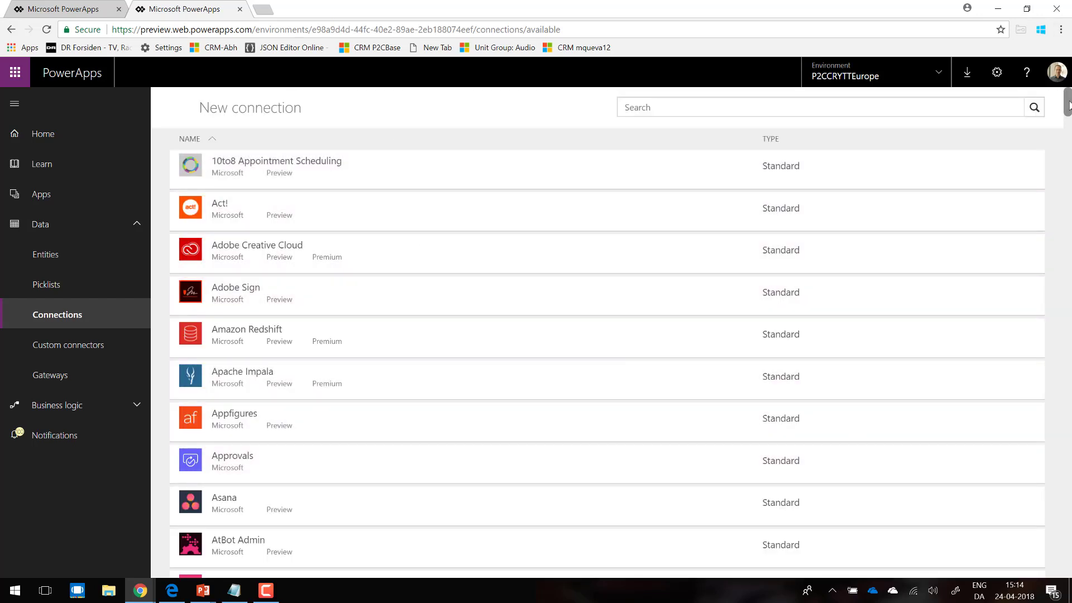
{"action": "left_click", "coordinate": [1065, 121]}
{"action": "left_click_drag", "start_coordinate": [1064, 128], "coordinate": [1037, 89]}
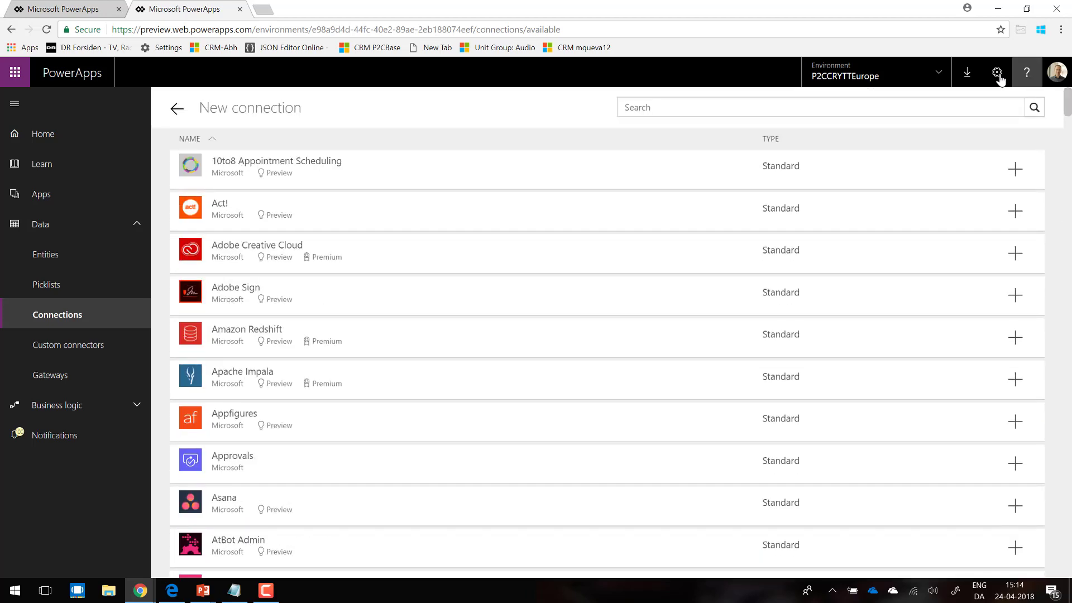
{"action": "left_click", "coordinate": [749, 111]}
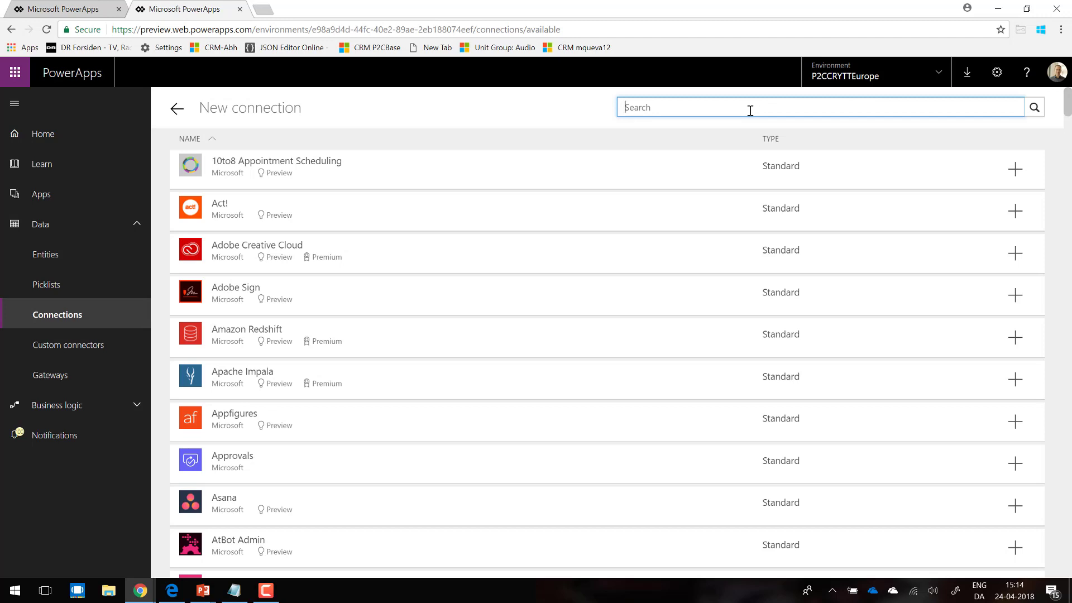
{"action": "type", "text": "dyn"}
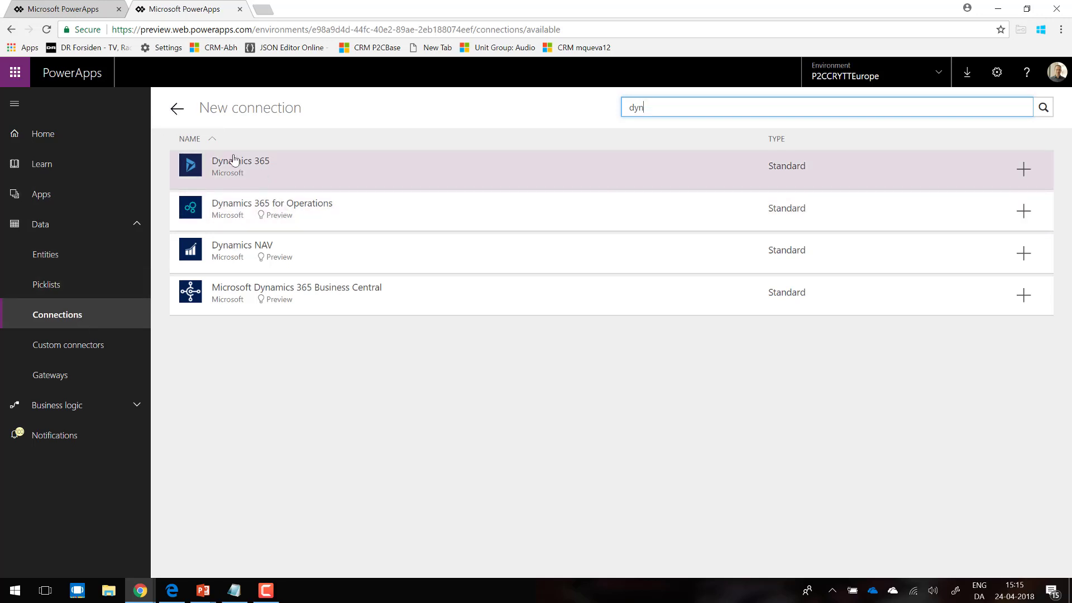
Step: Start a new connection set under the admin center's Data integration, choosing a Dynamics 365 for Operations and a Dynamics 365 for Sales connection
{"action": "left_click", "coordinate": [76, 11]}
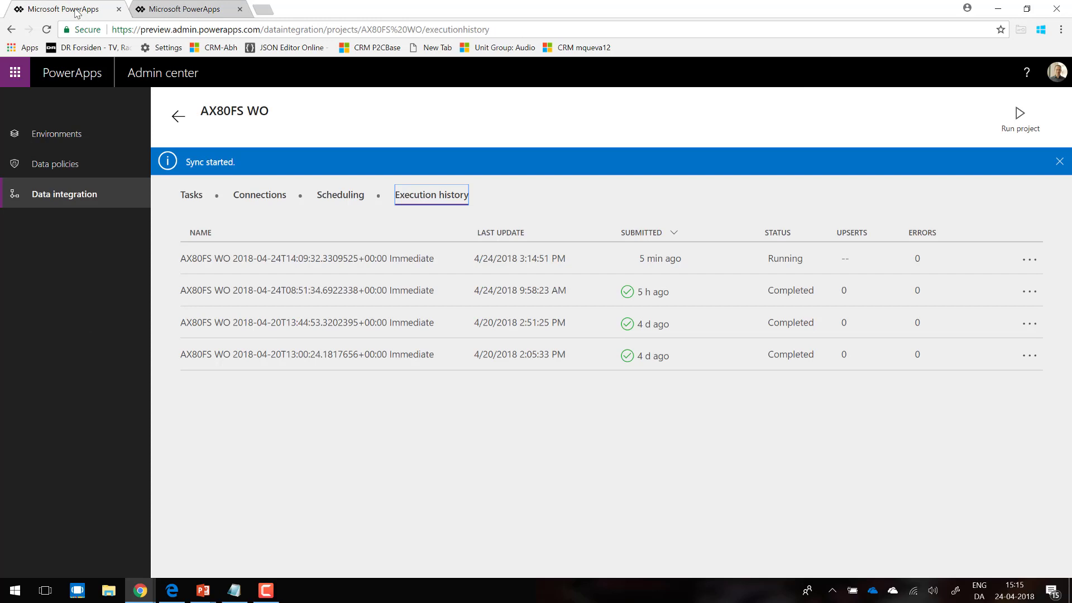
{"action": "left_click", "coordinate": [58, 198]}
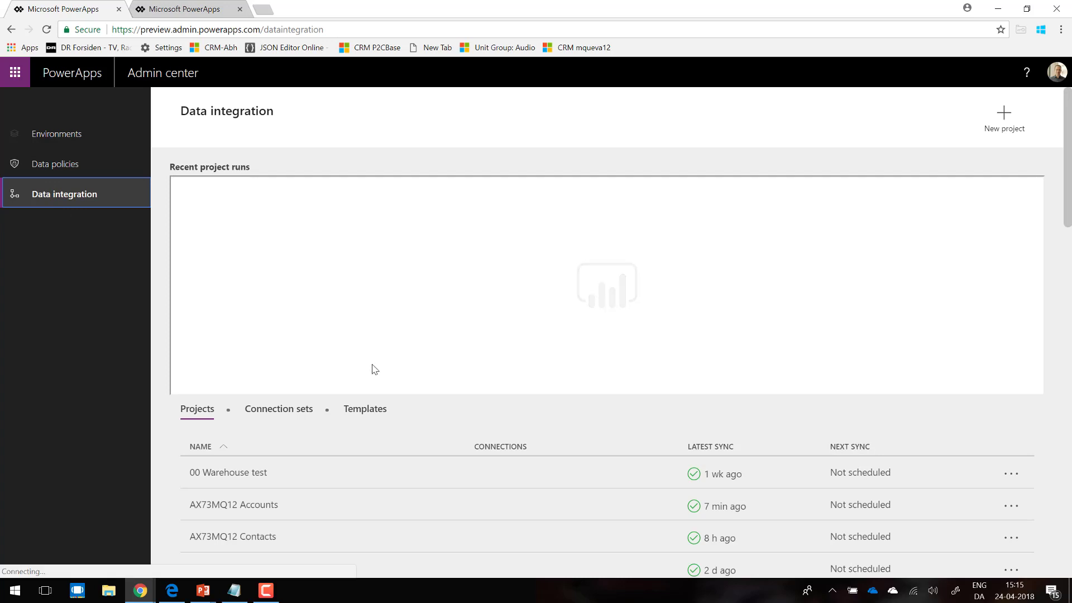
{"action": "left_click", "coordinate": [282, 411]}
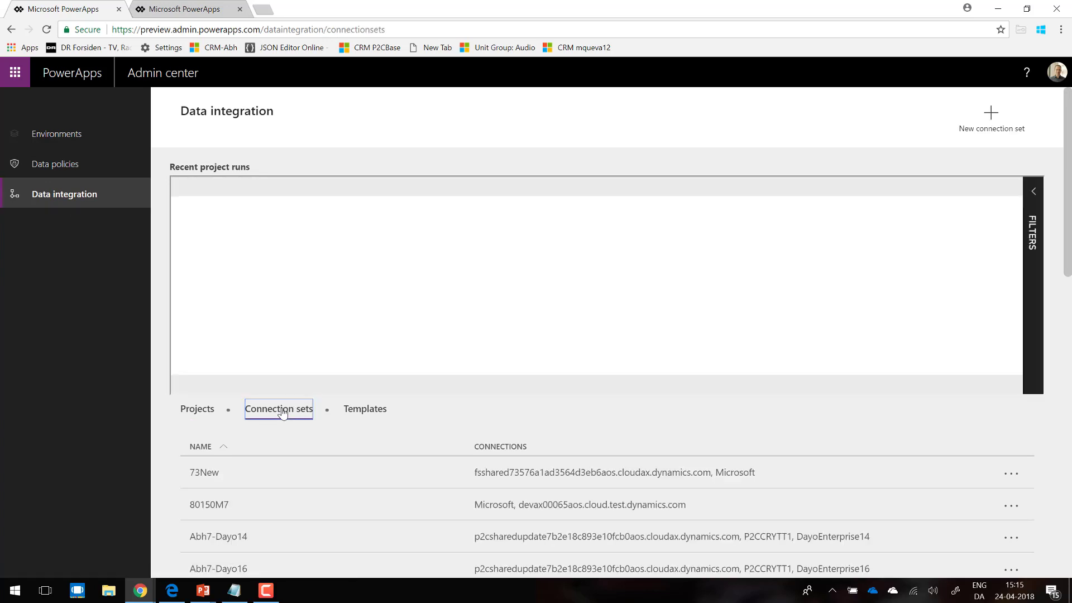
{"action": "left_click", "coordinate": [991, 128]}
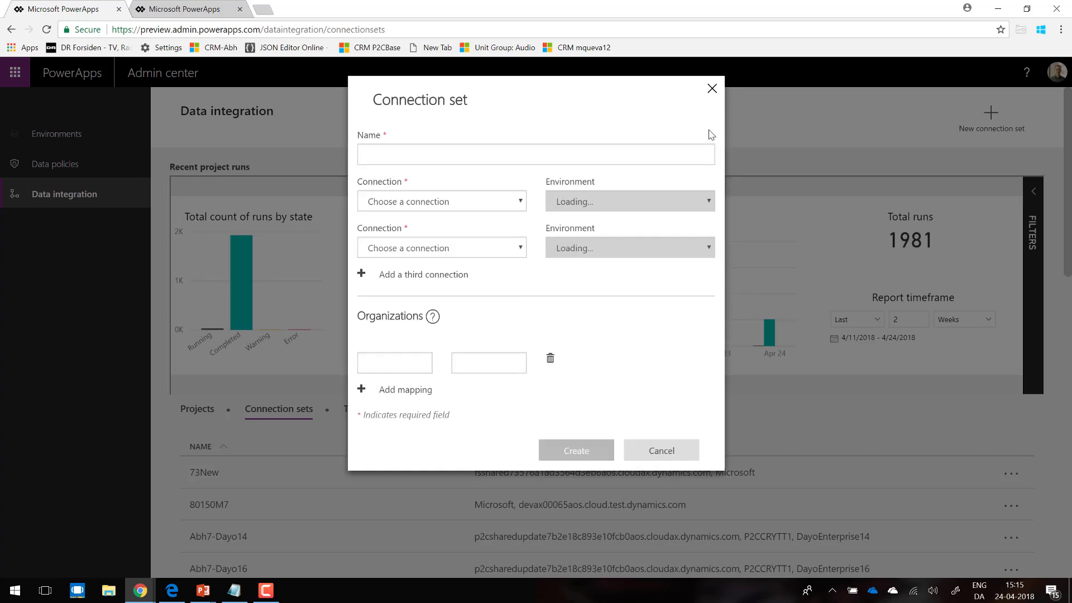
{"action": "left_click", "coordinate": [514, 203]}
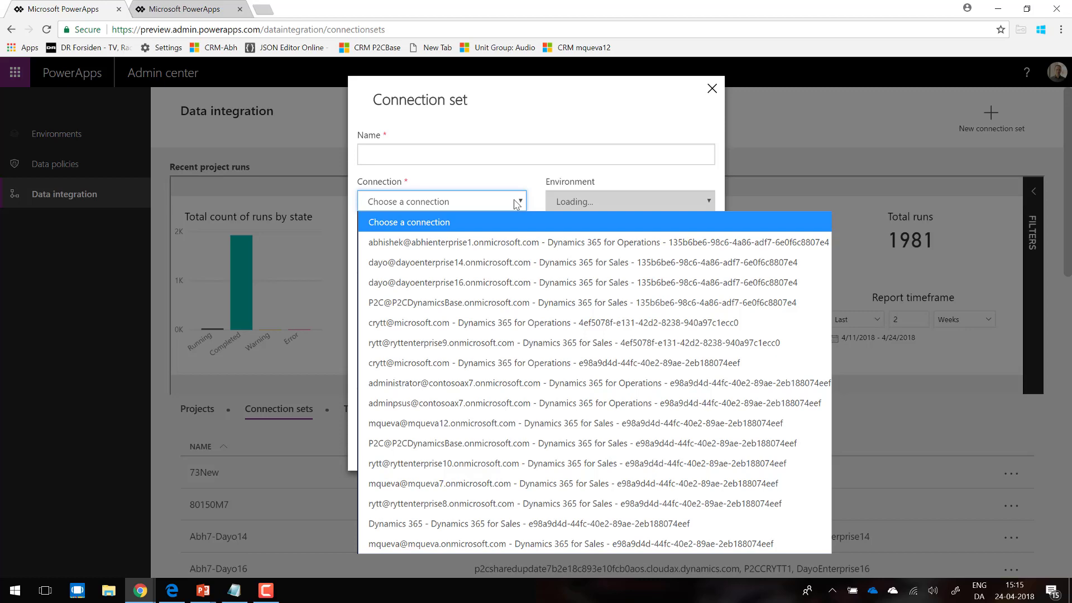
{"action": "left_click", "coordinate": [517, 364]}
{"action": "left_click", "coordinate": [519, 254]}
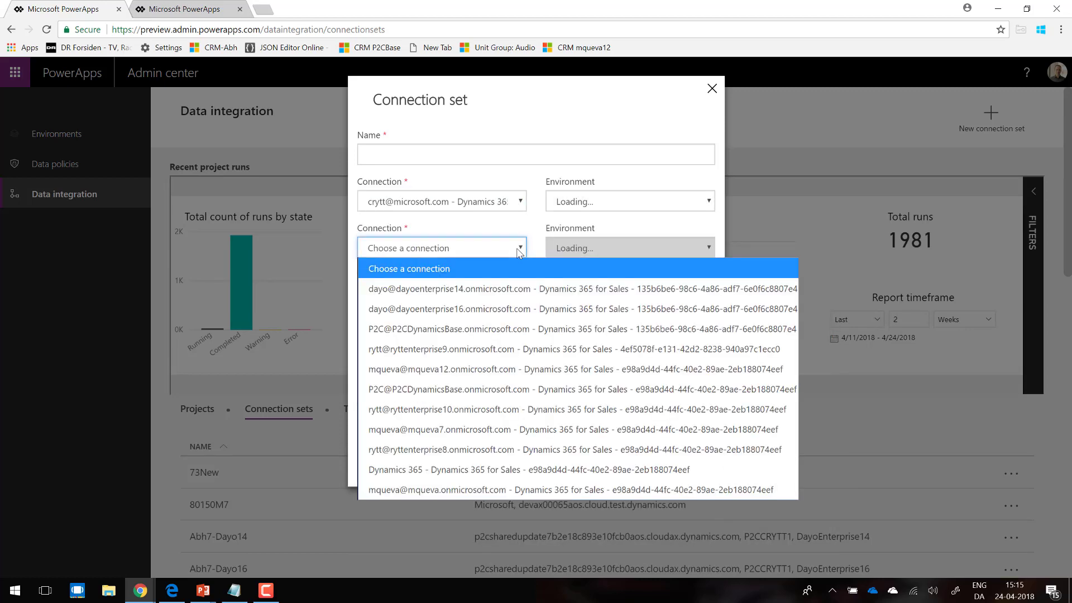
{"action": "left_click", "coordinate": [511, 294]}
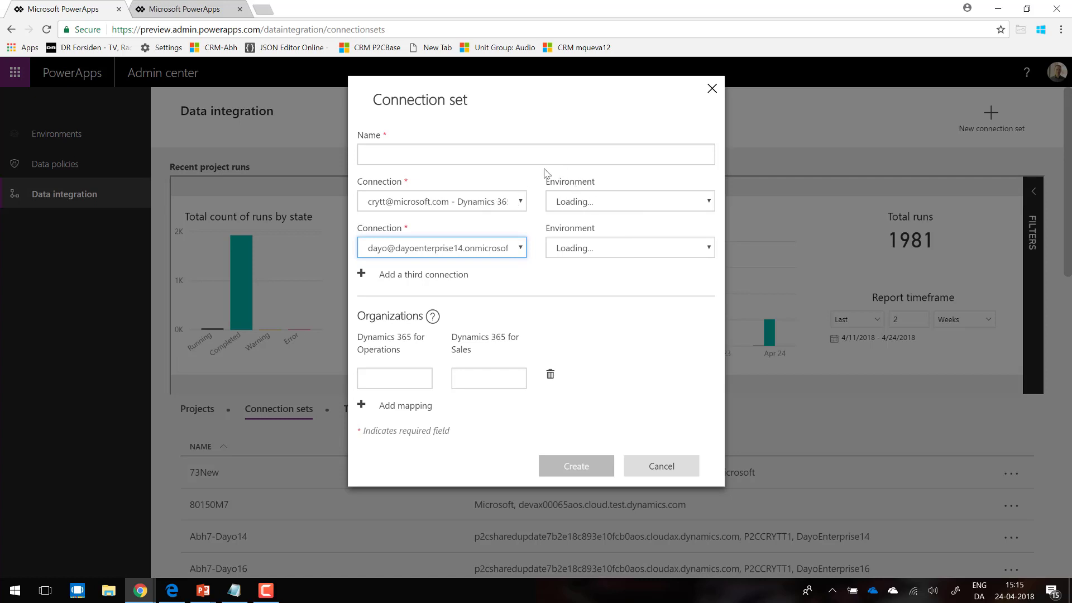
Step: Enter USMF and DEMF as the Dynamics 365 for Operations organizations in two mapping rows, and discard the new connection set
{"action": "left_click", "coordinate": [510, 155]}
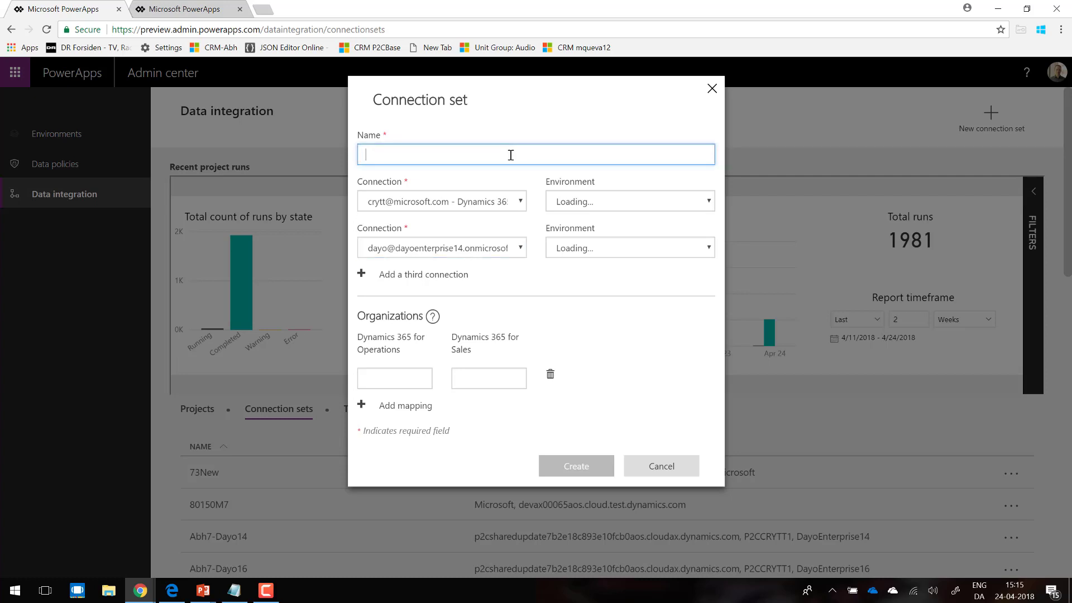
{"action": "left_click", "coordinate": [405, 376]}
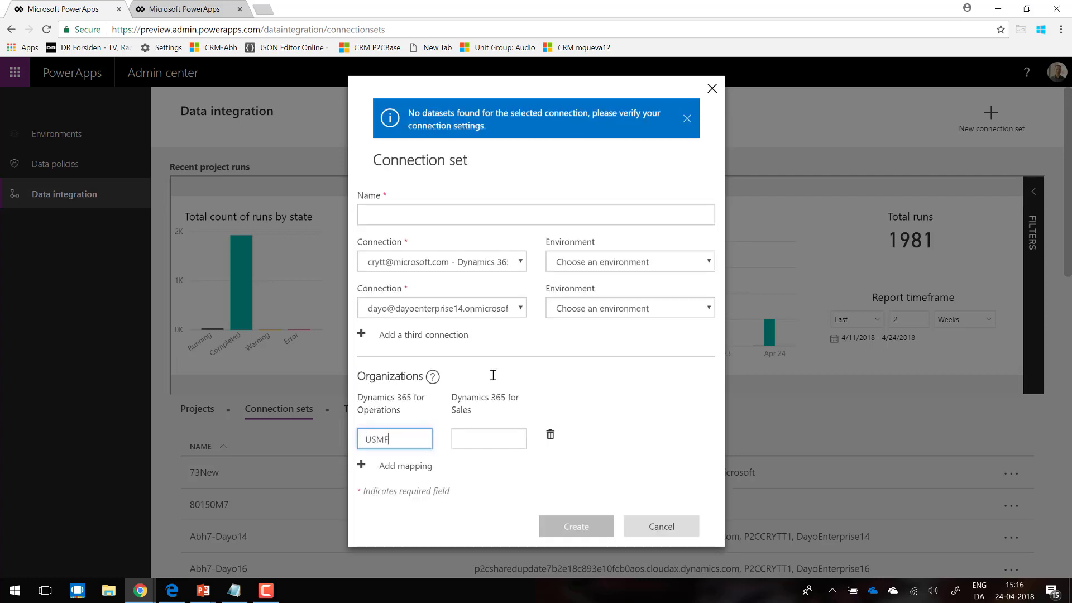
{"action": "left_click", "coordinate": [489, 441]}
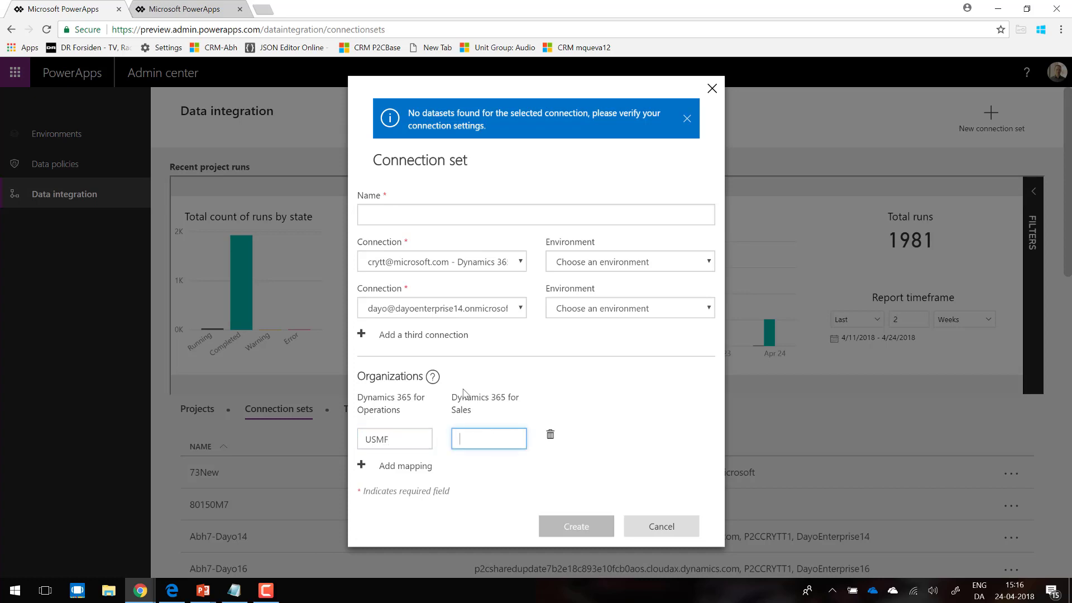
{"action": "left_click", "coordinate": [413, 308]}
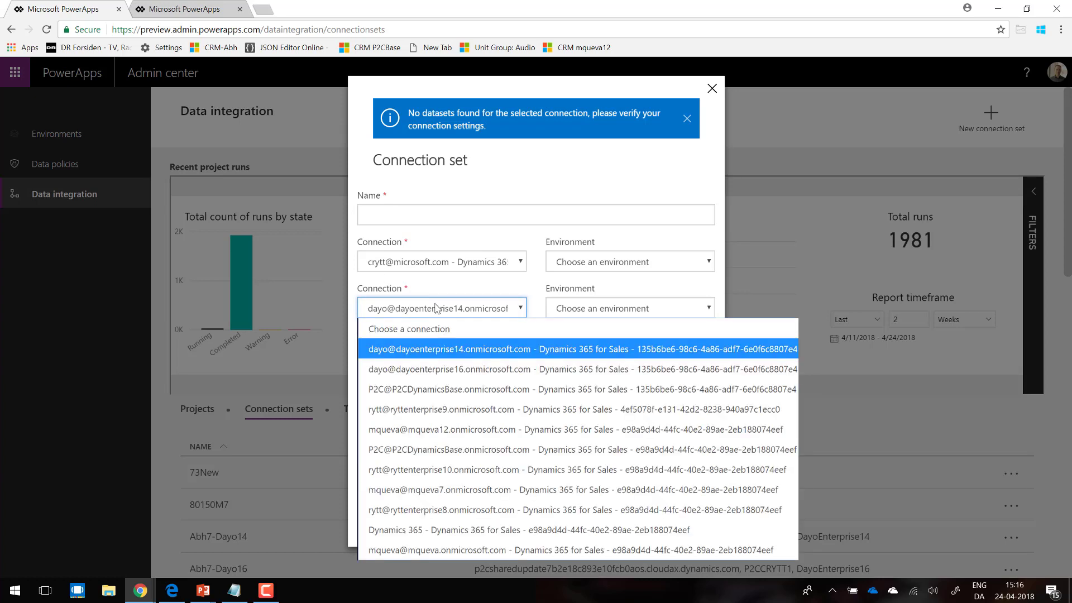
{"action": "left_click", "coordinate": [425, 309]}
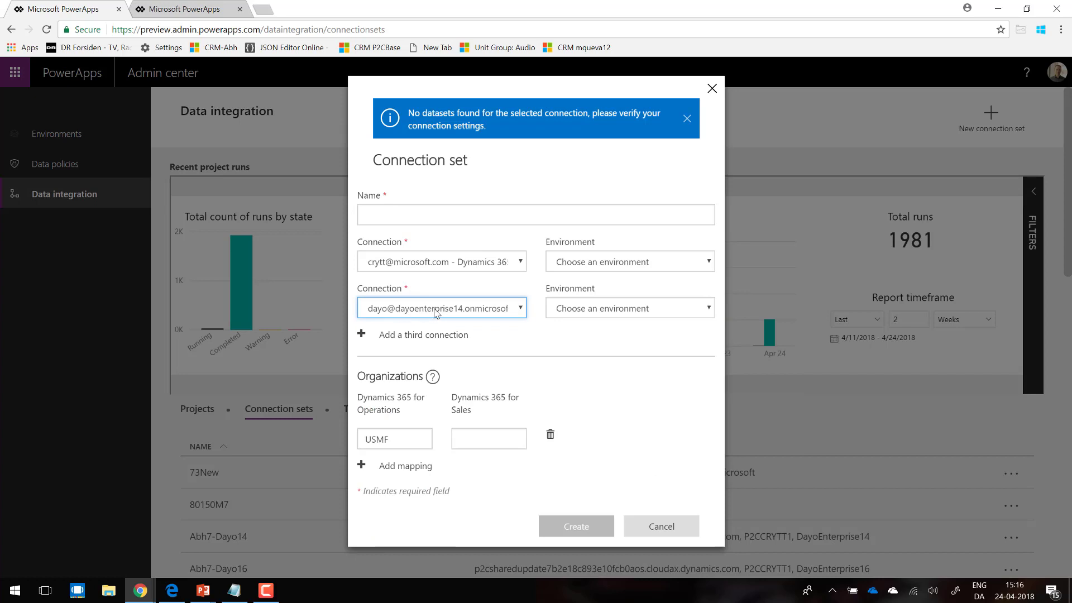
{"action": "left_click", "coordinate": [471, 440]}
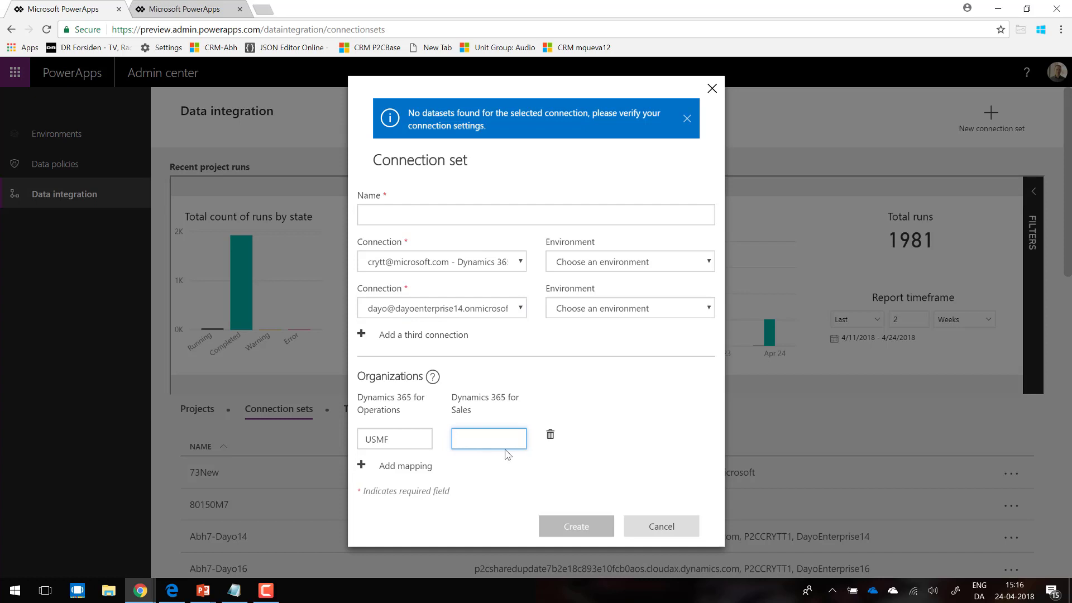
{"action": "left_click", "coordinate": [363, 468]}
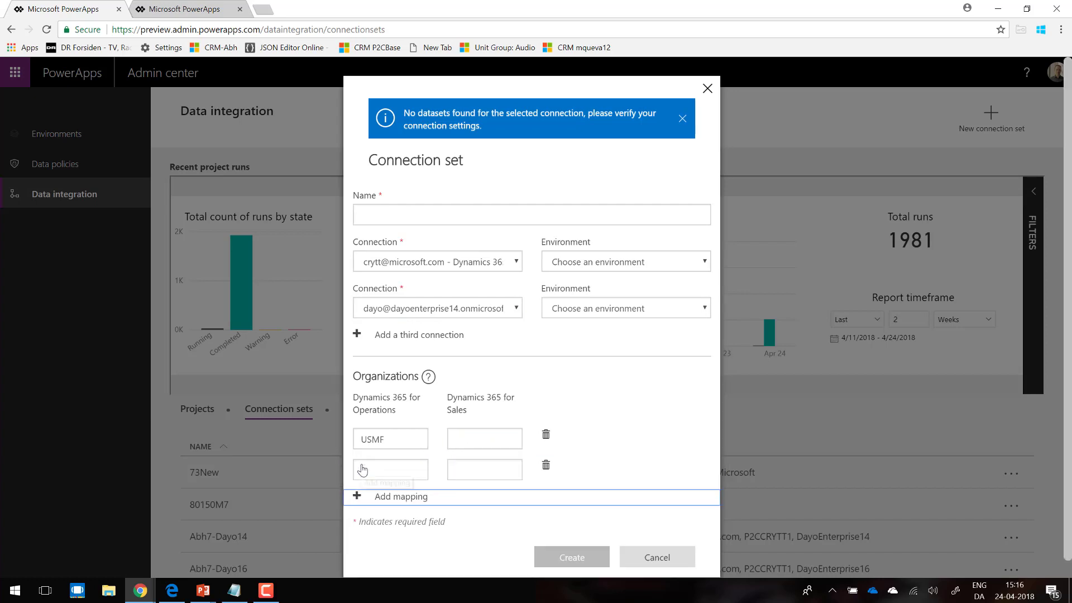
{"action": "left_click", "coordinate": [380, 469]}
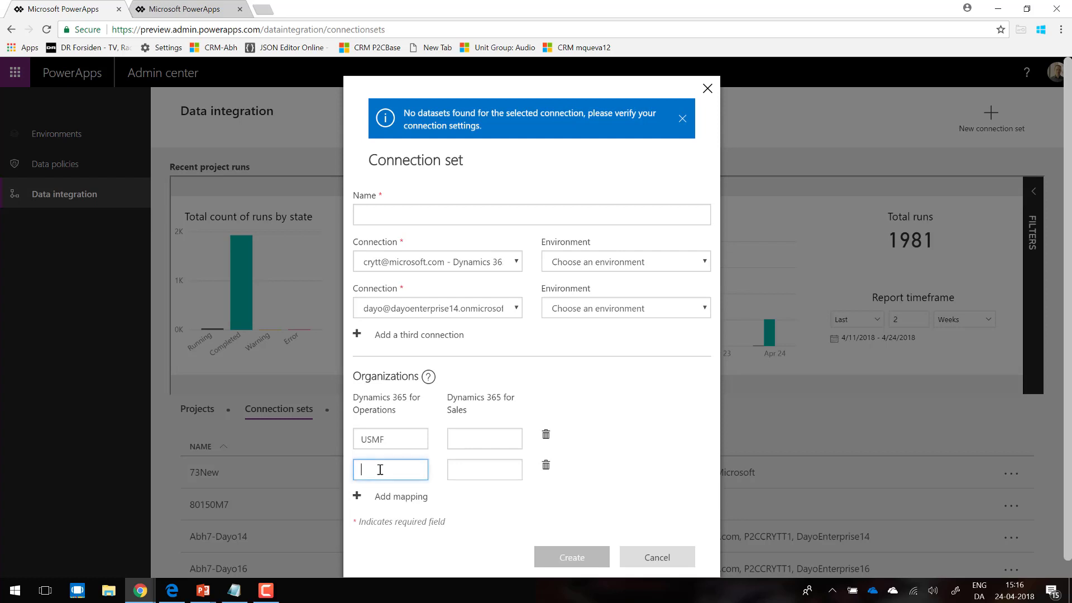
{"action": "type", "text": "DEMF"}
{"action": "left_click", "coordinate": [653, 558]}
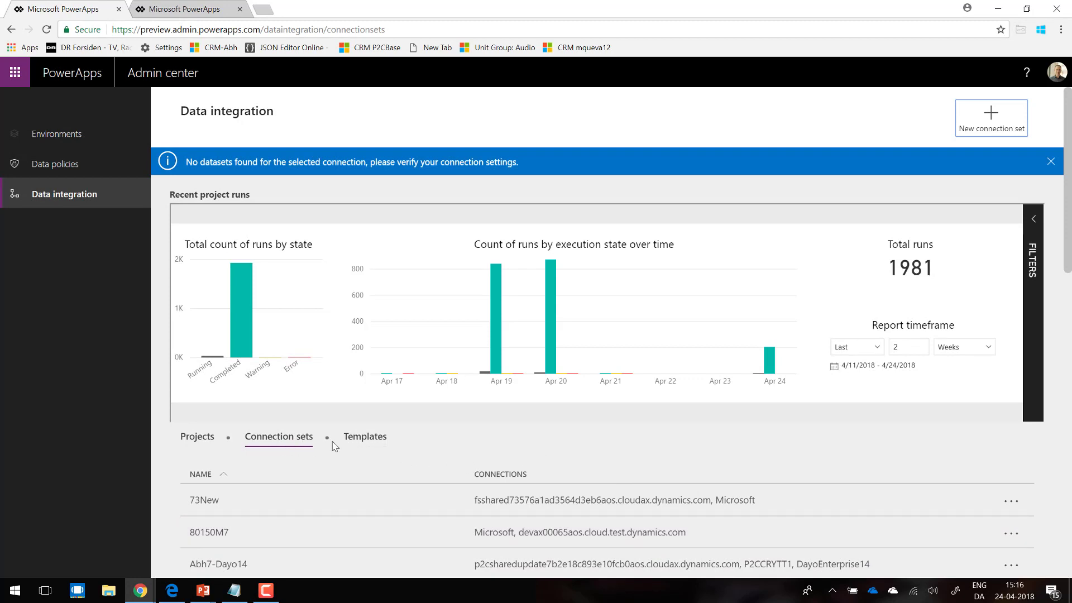
Step: Review the connections, organization mapping and integration keys of the 73New connection set, and return to the connection sets list
{"action": "left_click", "coordinate": [289, 441]}
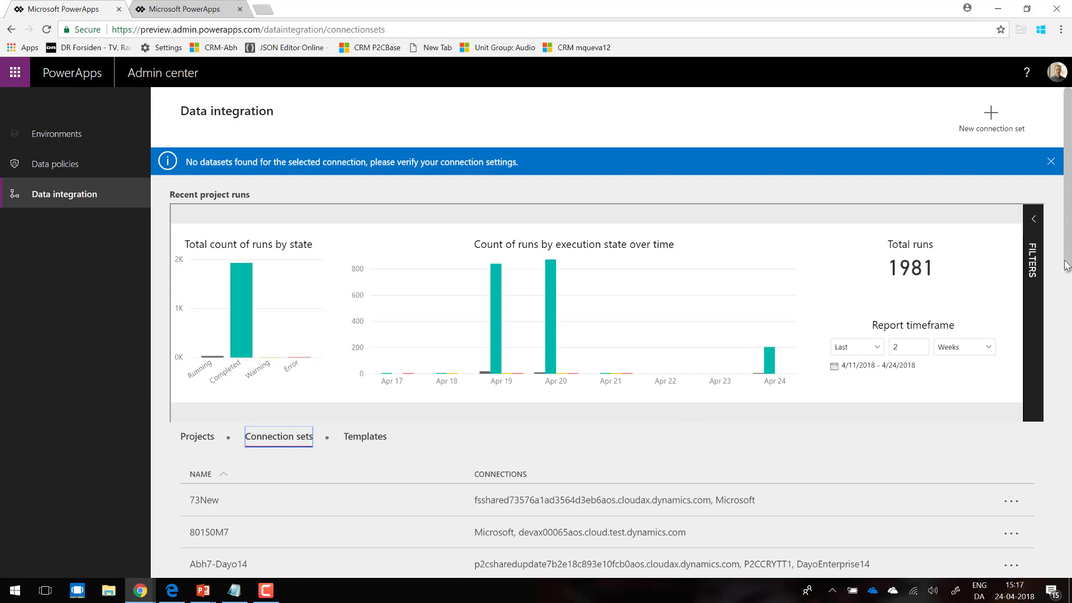
{"action": "scroll", "coordinate": [480, 355], "scroll_direction": "down", "scroll_amount": 3}
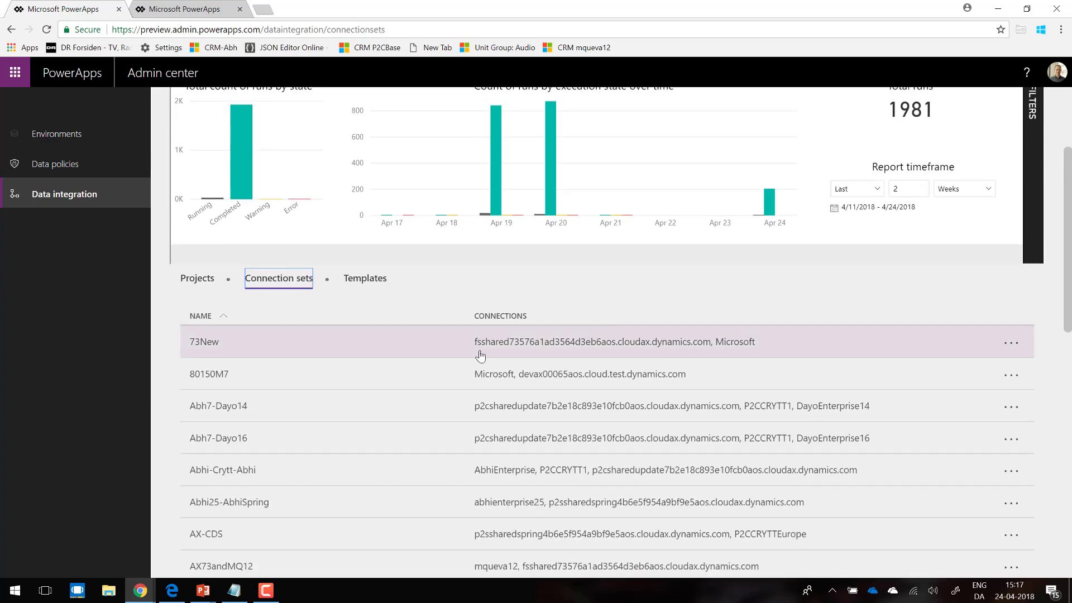
{"action": "left_click", "coordinate": [221, 345]}
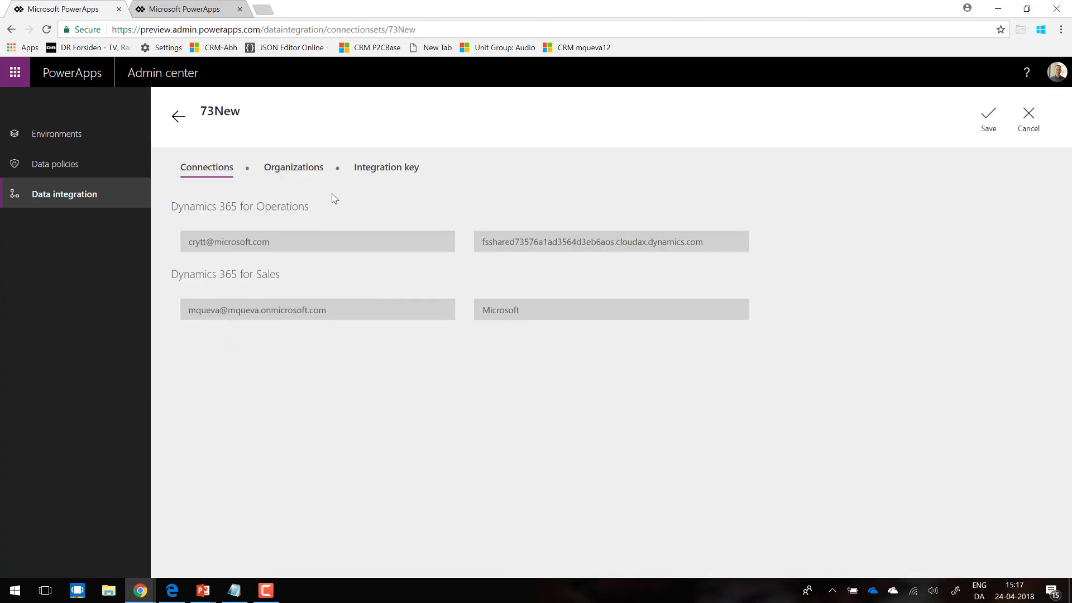
{"action": "left_click", "coordinate": [296, 177]}
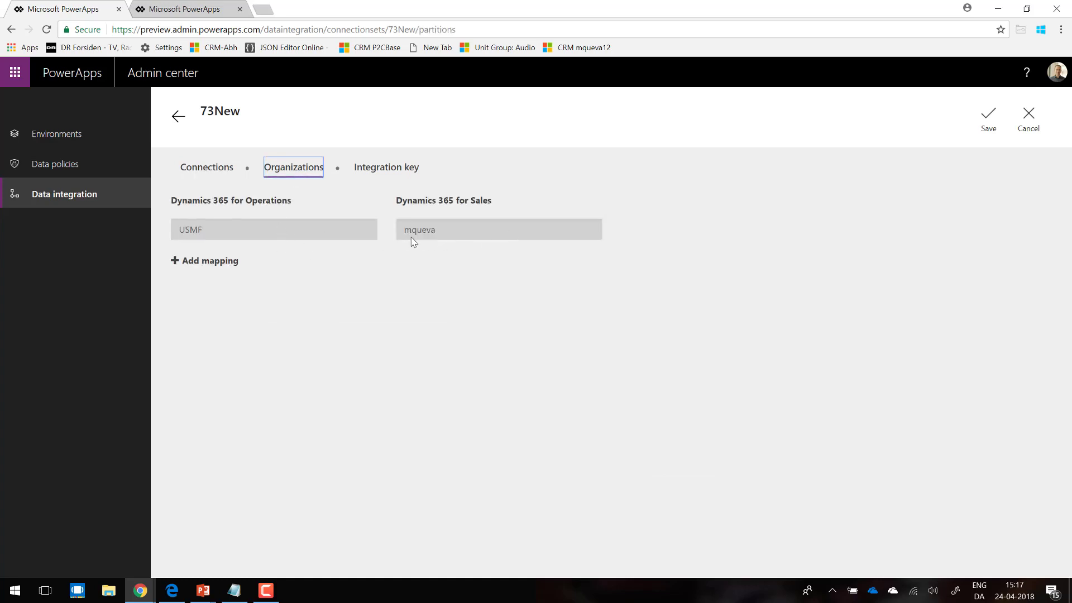
{"action": "left_click", "coordinate": [385, 176]}
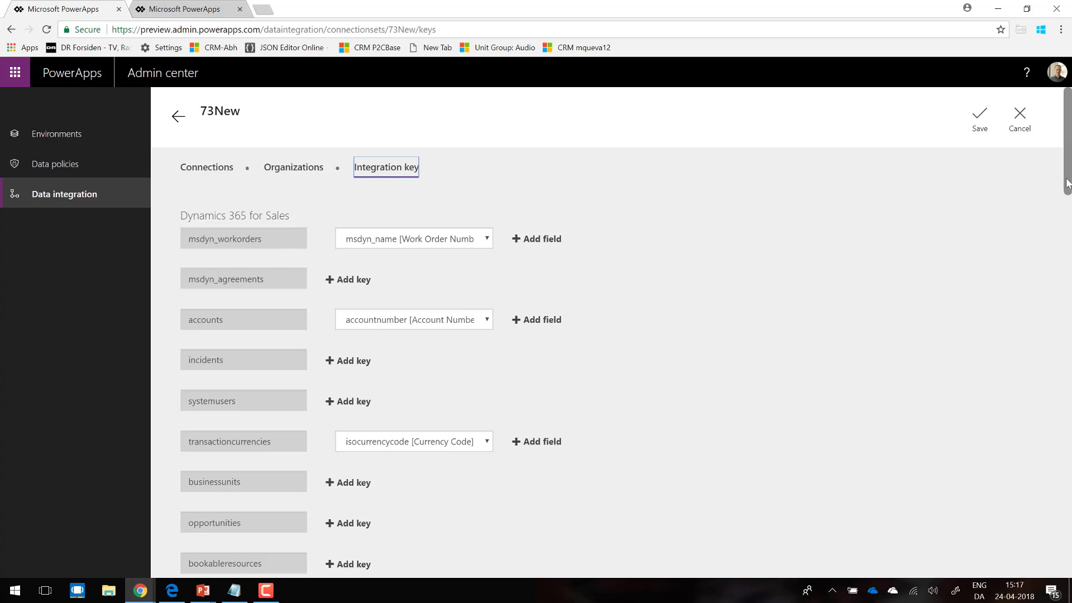
{"action": "left_click_drag", "start_coordinate": [1067, 176], "coordinate": [1067, 192]}
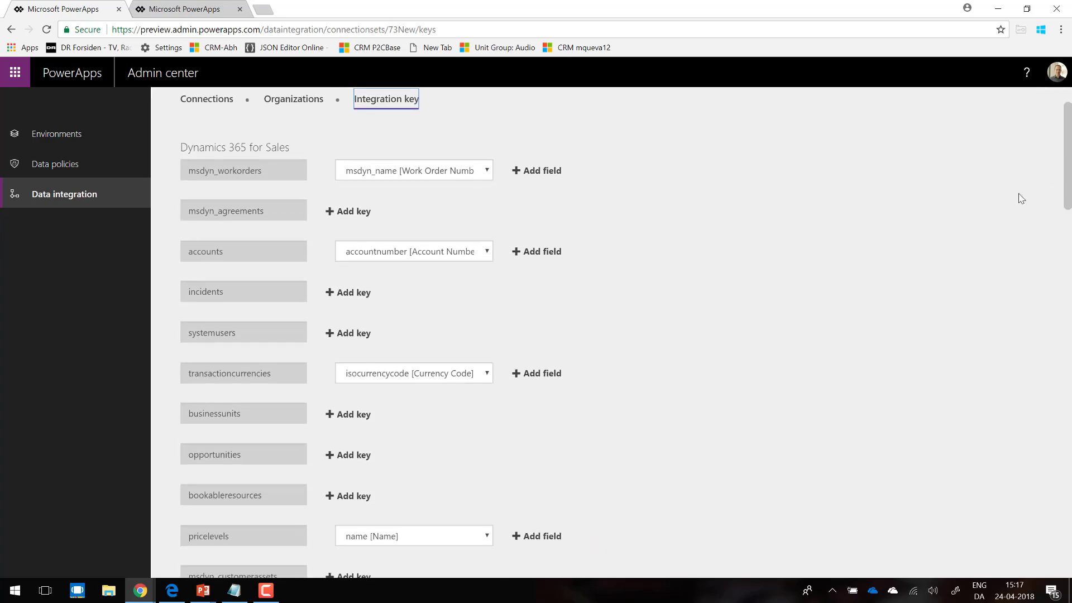
{"action": "scroll", "coordinate": [1067, 193], "scroll_direction": "up", "scroll_amount": 2}
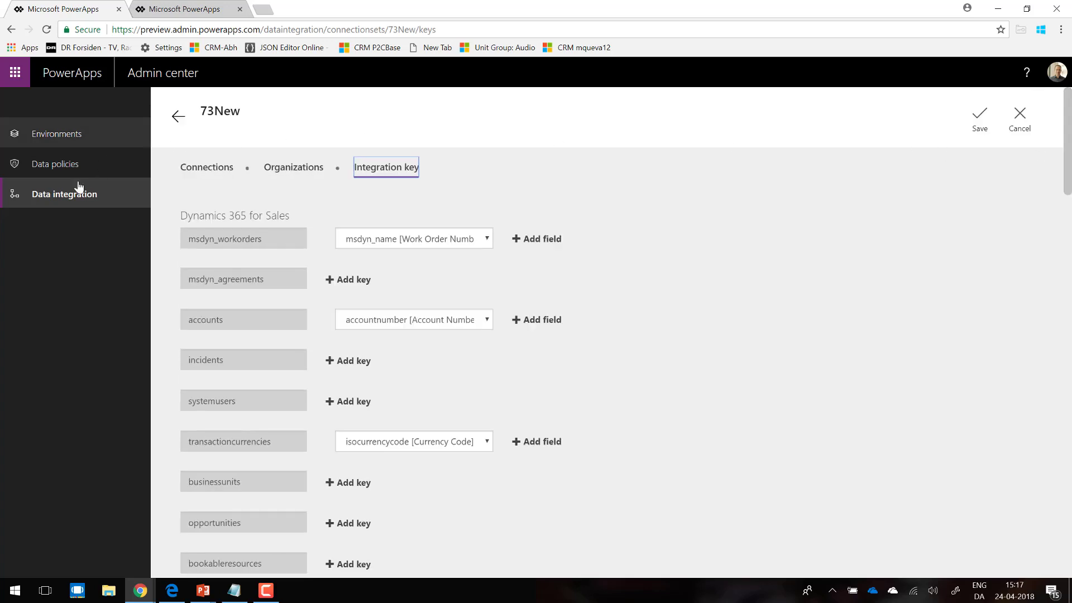
{"action": "left_click", "coordinate": [178, 118]}
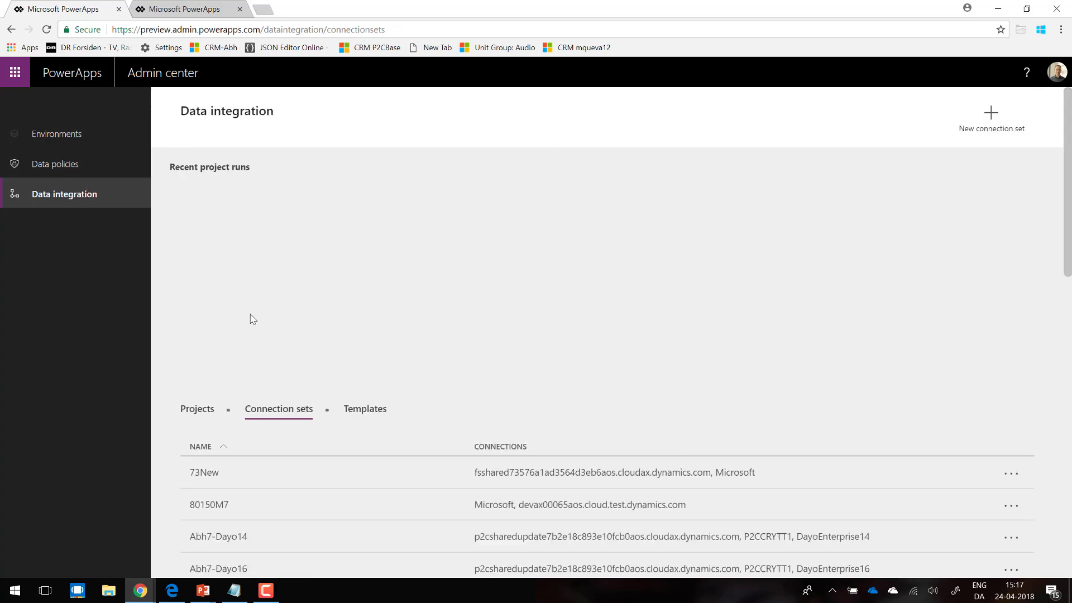
Step: Open the AX80FS WO project's most recent execution and check the status and upserts of each work order task
{"action": "left_click", "coordinate": [69, 197]}
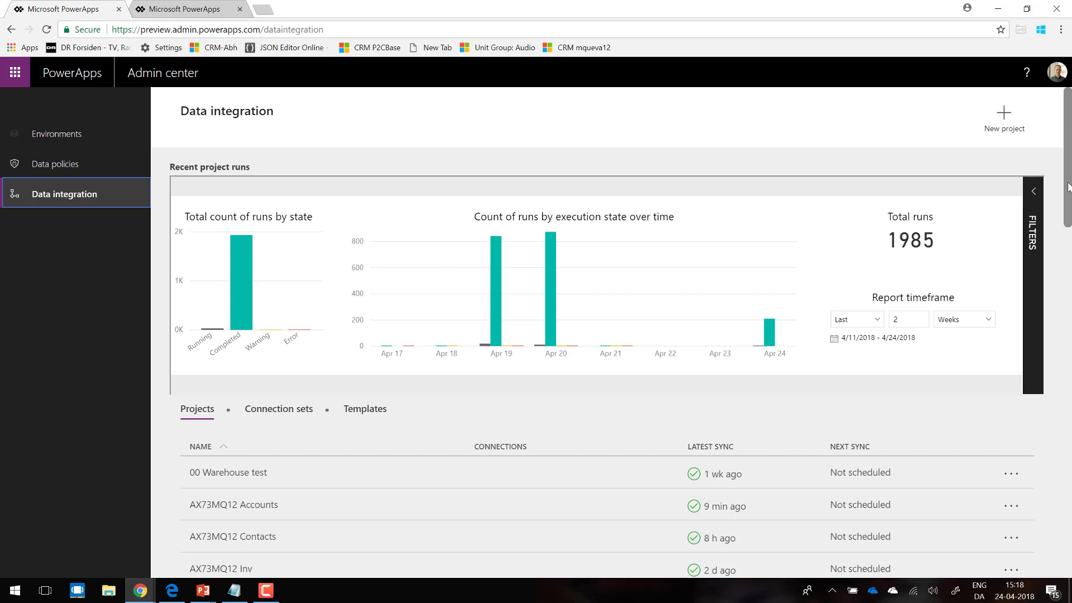
{"action": "left_click_drag", "start_coordinate": [1068, 186], "coordinate": [1063, 243]}
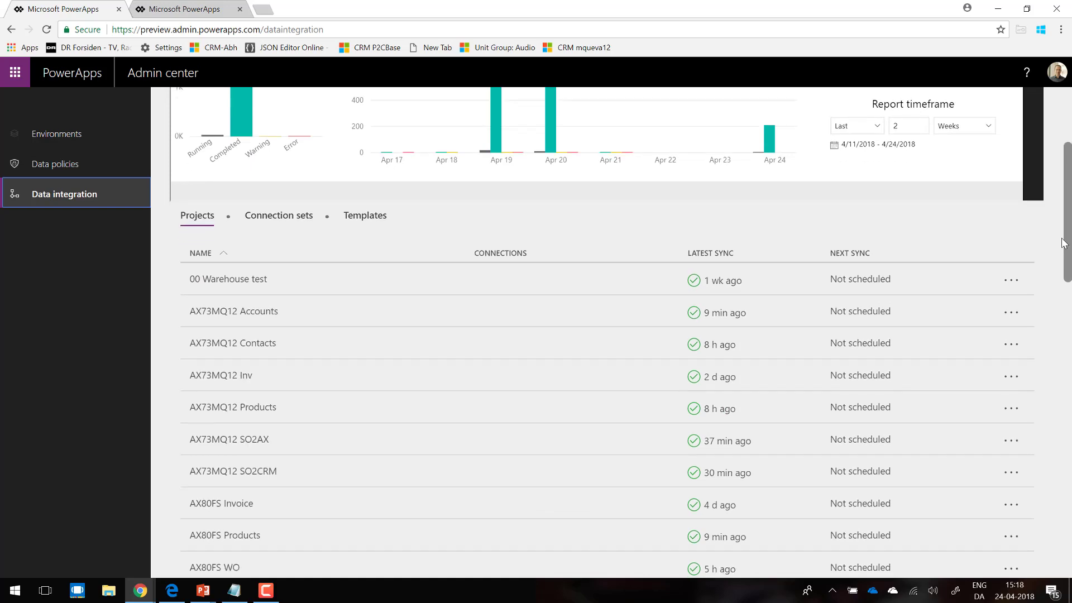
{"action": "left_click", "coordinate": [271, 569]}
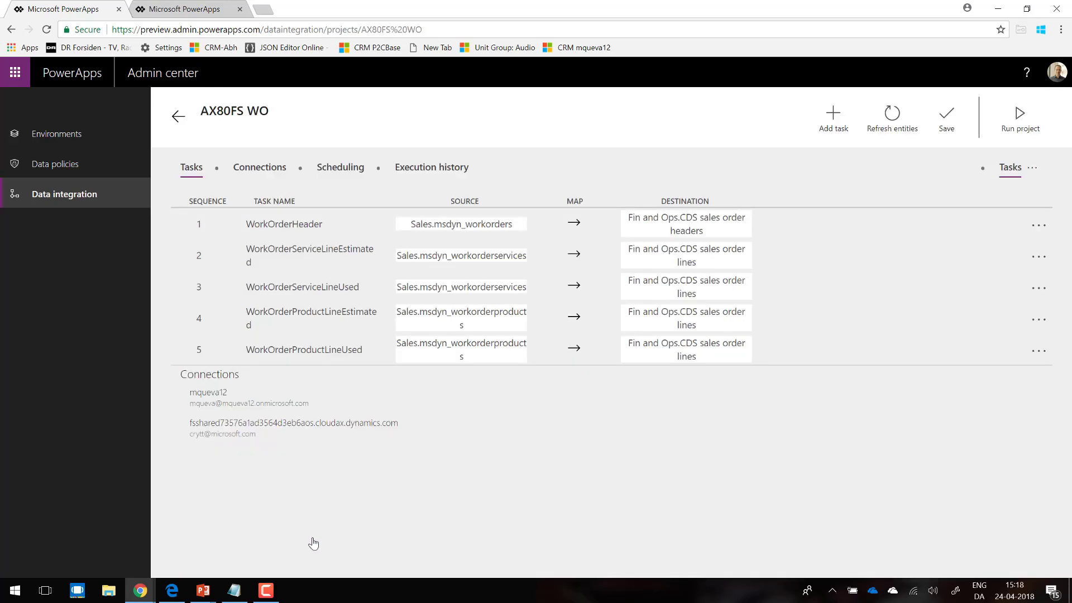
{"action": "left_click", "coordinate": [426, 169]}
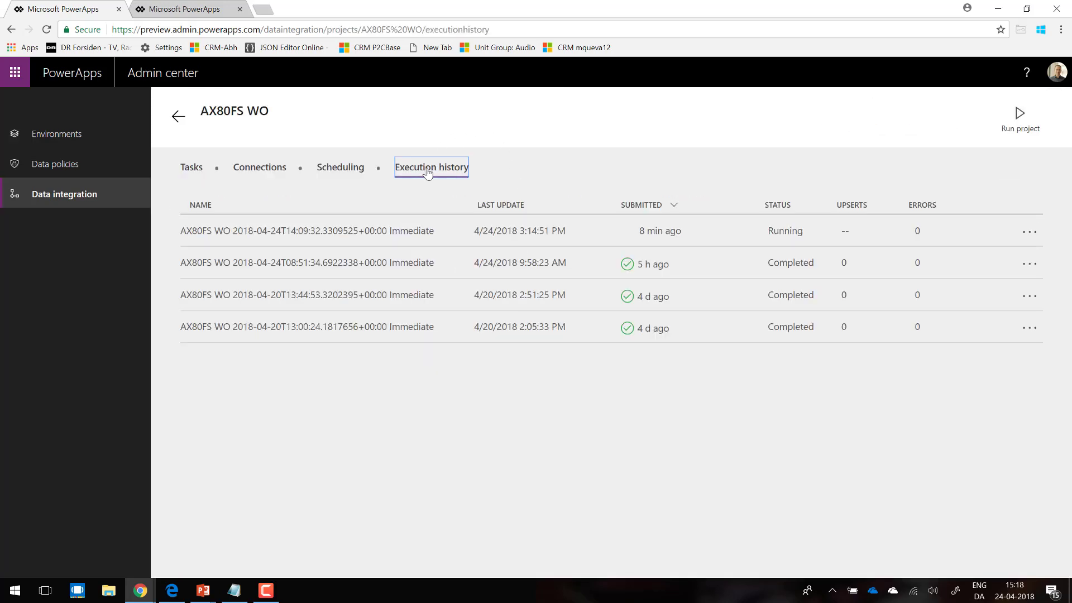
{"action": "left_click", "coordinate": [504, 232]}
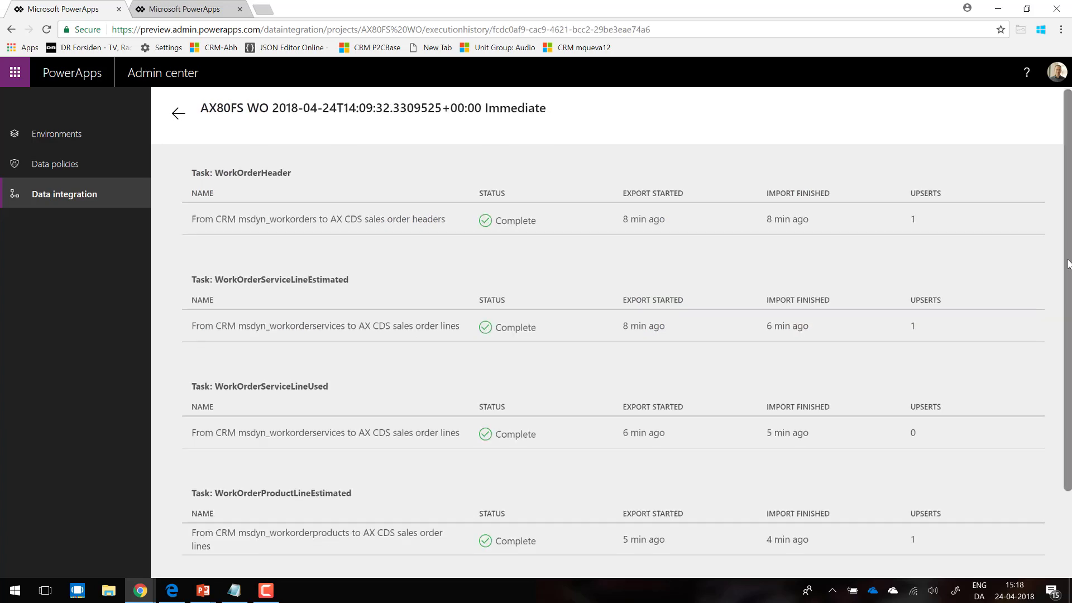
{"action": "left_click_drag", "start_coordinate": [1068, 263], "coordinate": [1046, 347]}
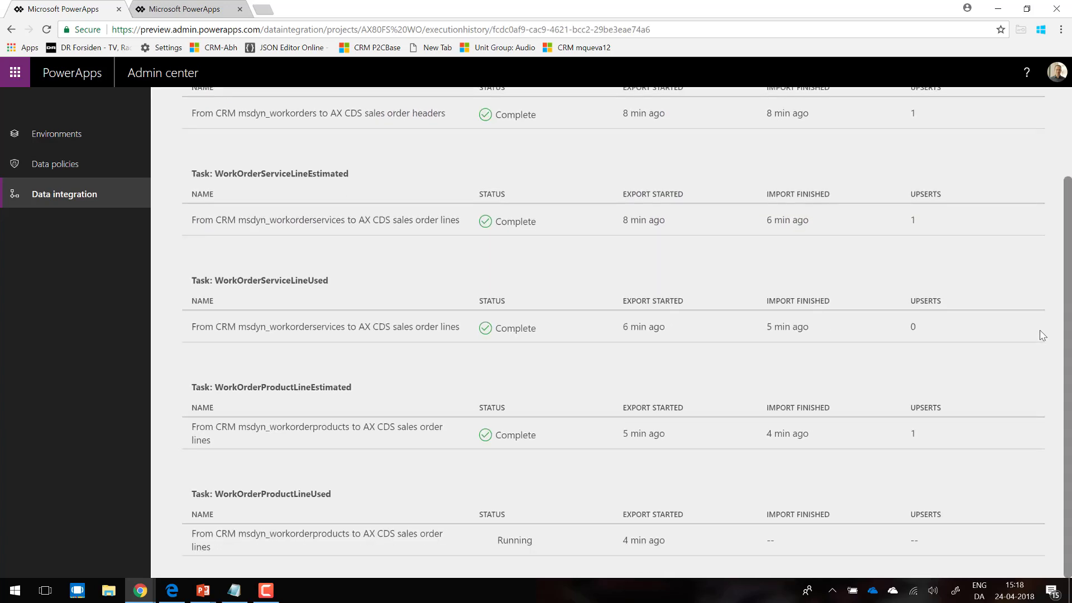
{"action": "scroll", "coordinate": [1041, 304], "scroll_direction": "up", "scroll_amount": 2}
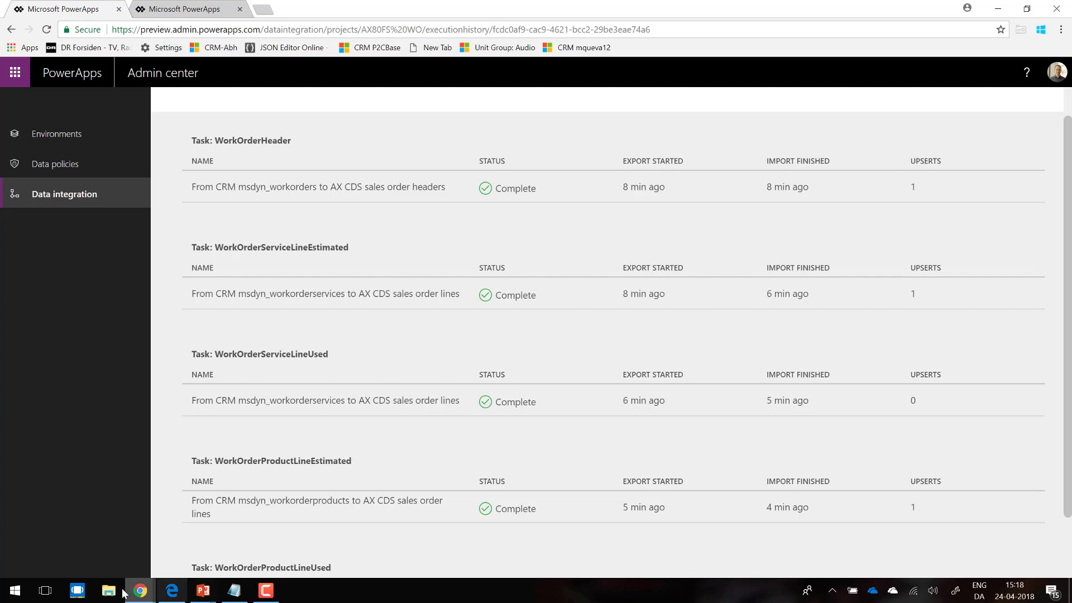
Step: Switch to Finance and Operations in Edge, open the All sales orders list and filter it by customer name "axug"
{"action": "left_click", "coordinate": [172, 590]}
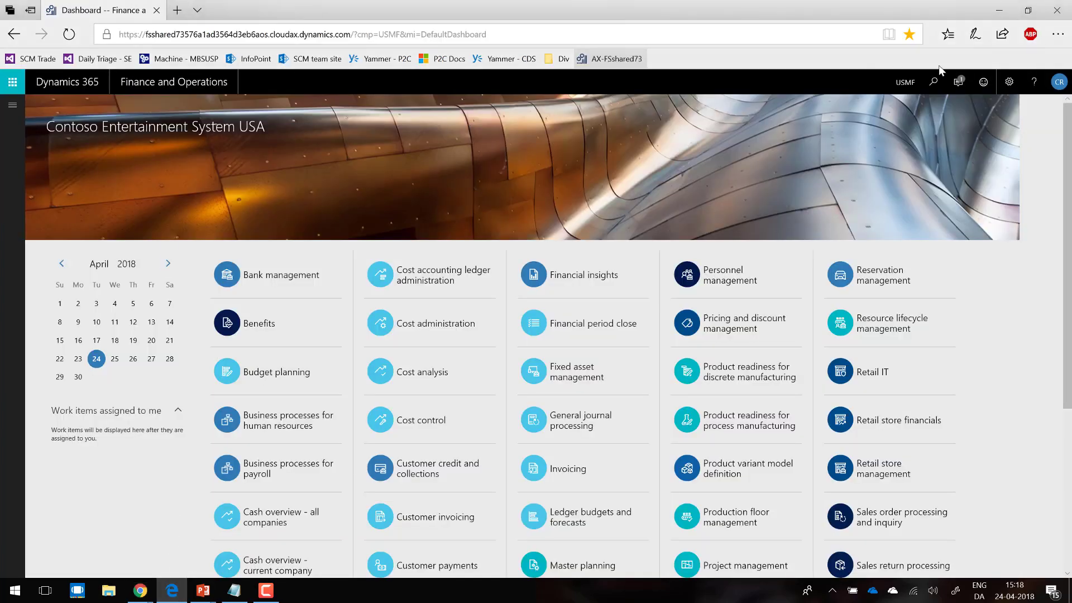
{"action": "left_click", "coordinate": [13, 104]}
{"action": "left_click", "coordinate": [60, 141]}
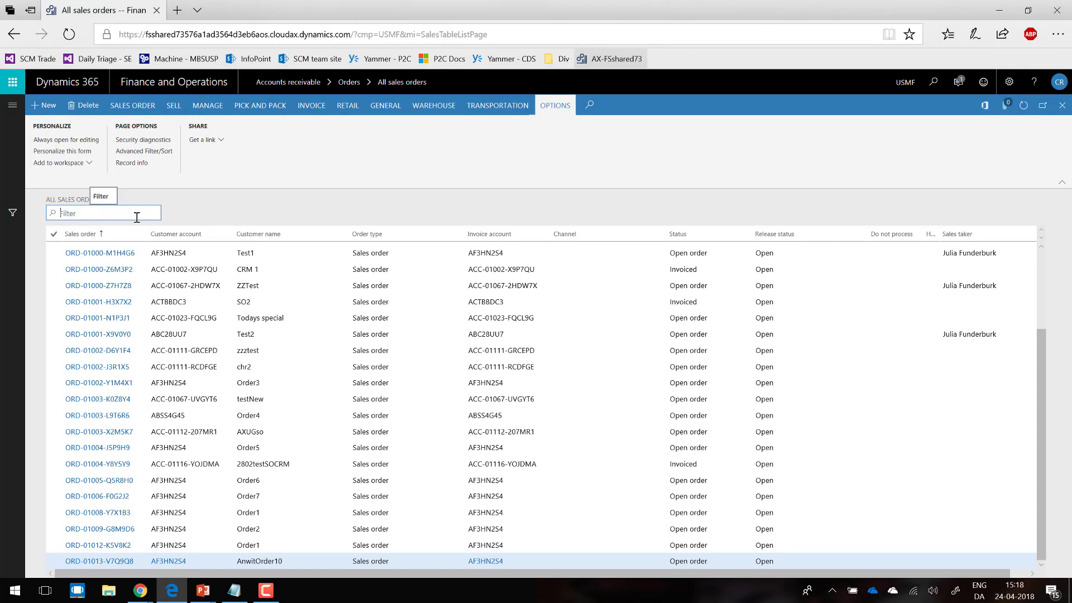
{"action": "type", "text": "axug"}
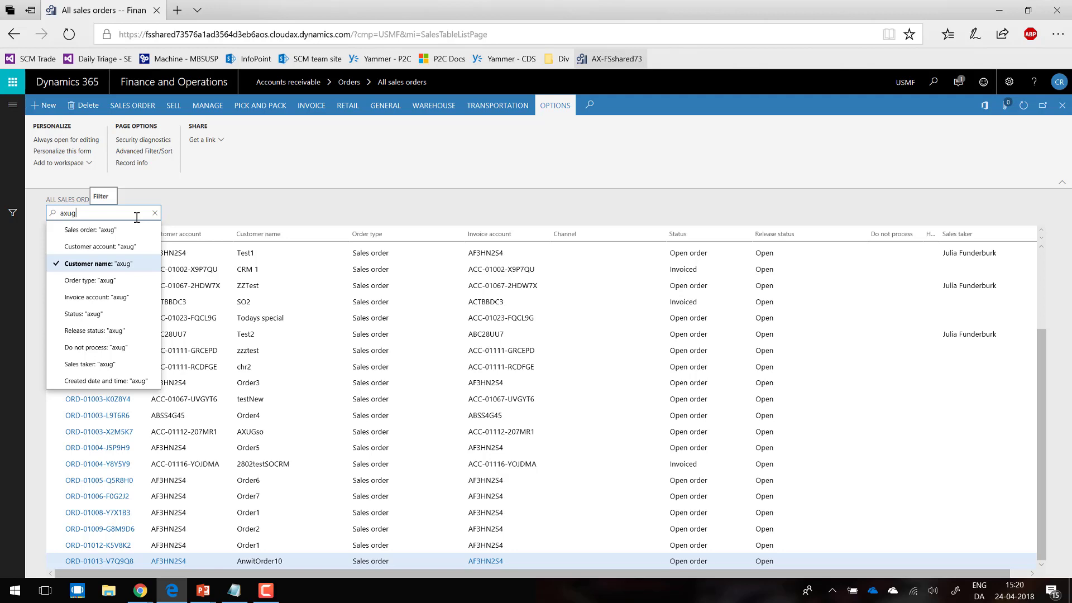
{"action": "left_click", "coordinate": [133, 246]}
{"action": "left_click", "coordinate": [105, 265]}
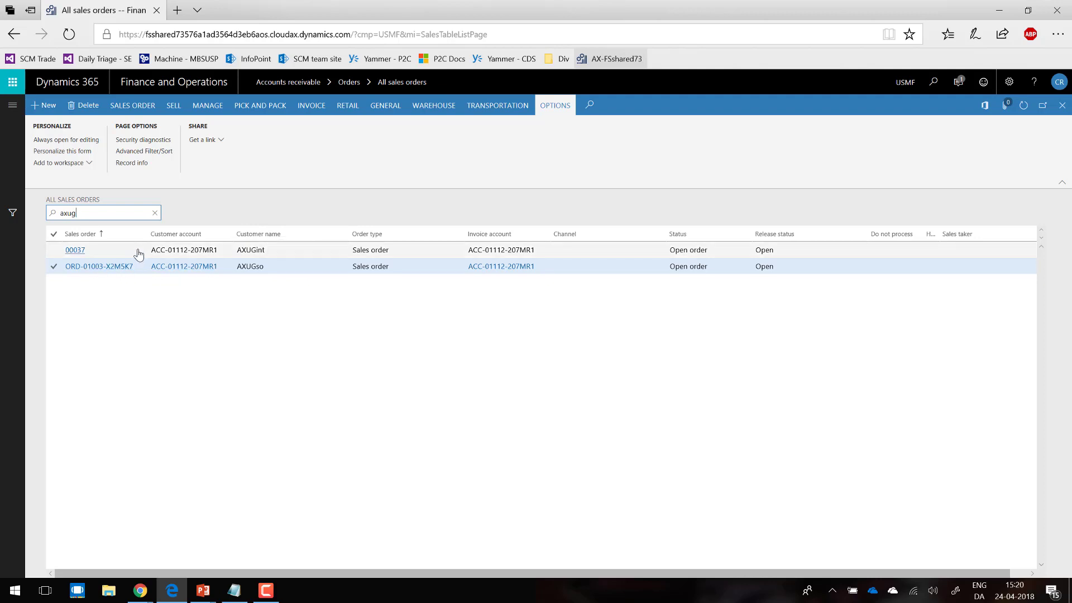
Step: Open the AXUGint sales order and check the sales origin and external work order status in its header's Setup section
{"action": "left_click", "coordinate": [76, 252]}
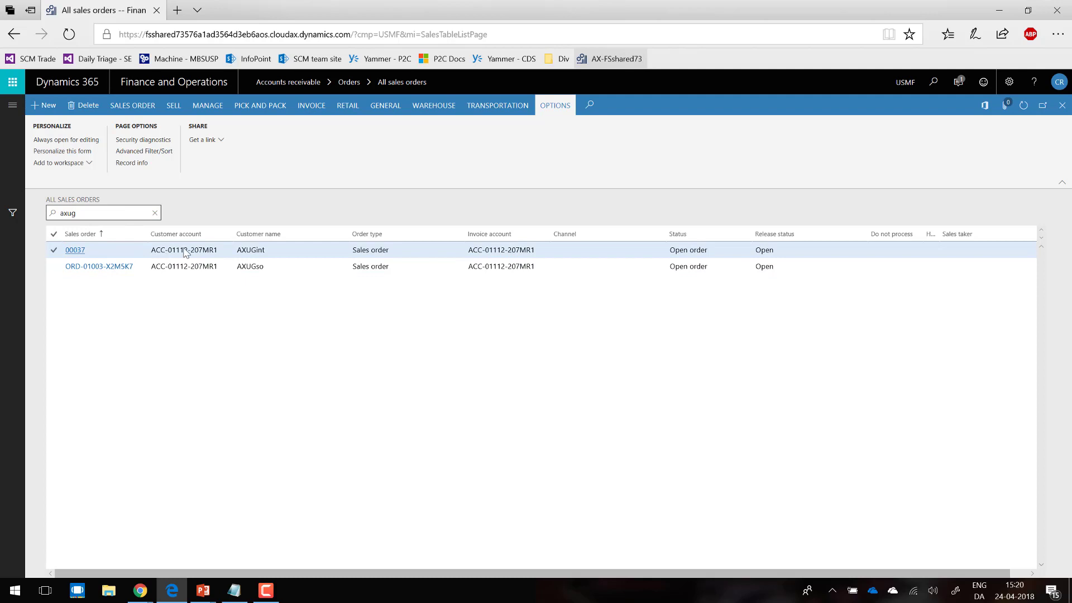
{"action": "left_click", "coordinate": [75, 251]}
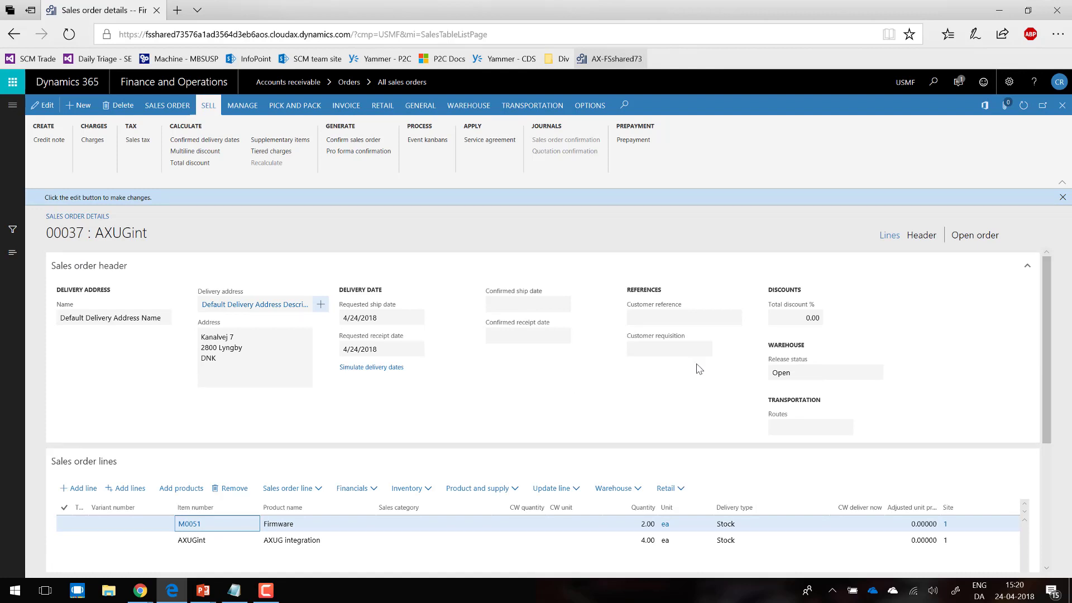
{"action": "left_click", "coordinate": [919, 236]}
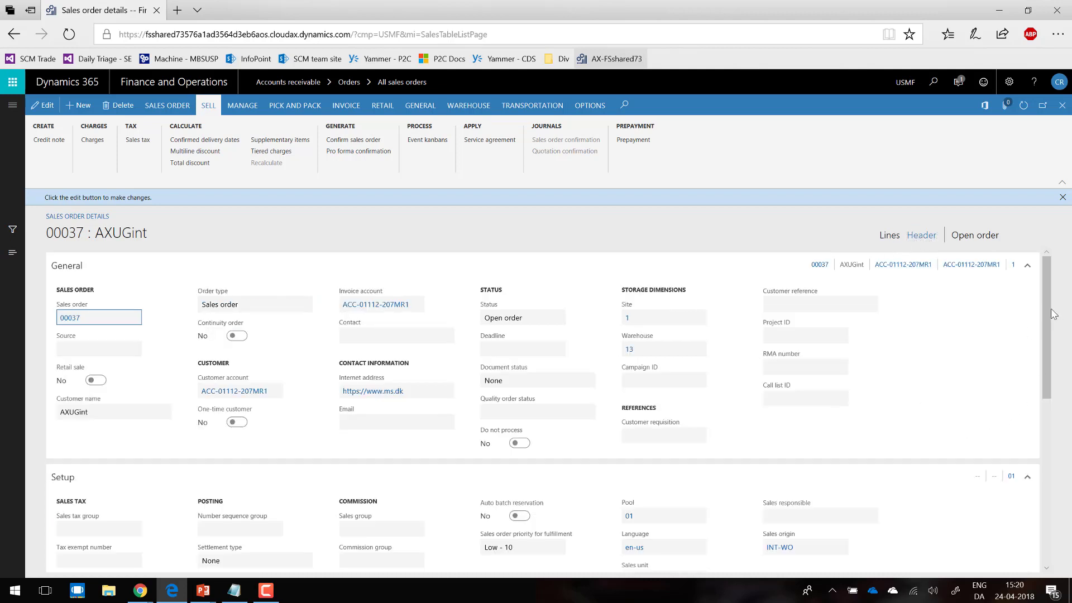
{"action": "left_click_drag", "start_coordinate": [1048, 313], "coordinate": [1049, 343]}
{"action": "left_click_drag", "start_coordinate": [1047, 355], "coordinate": [1047, 368]}
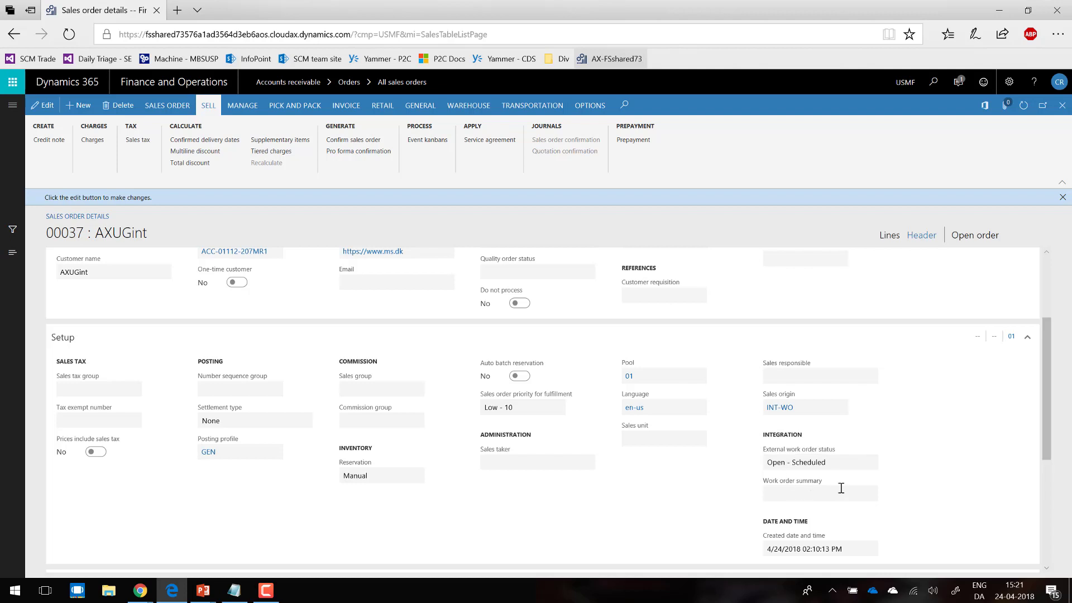
Step: Dismiss the edit notice and review the order lines' products, quantities, warehouses and unit prices
{"action": "left_click", "coordinate": [1062, 198]}
{"action": "left_click", "coordinate": [889, 218]}
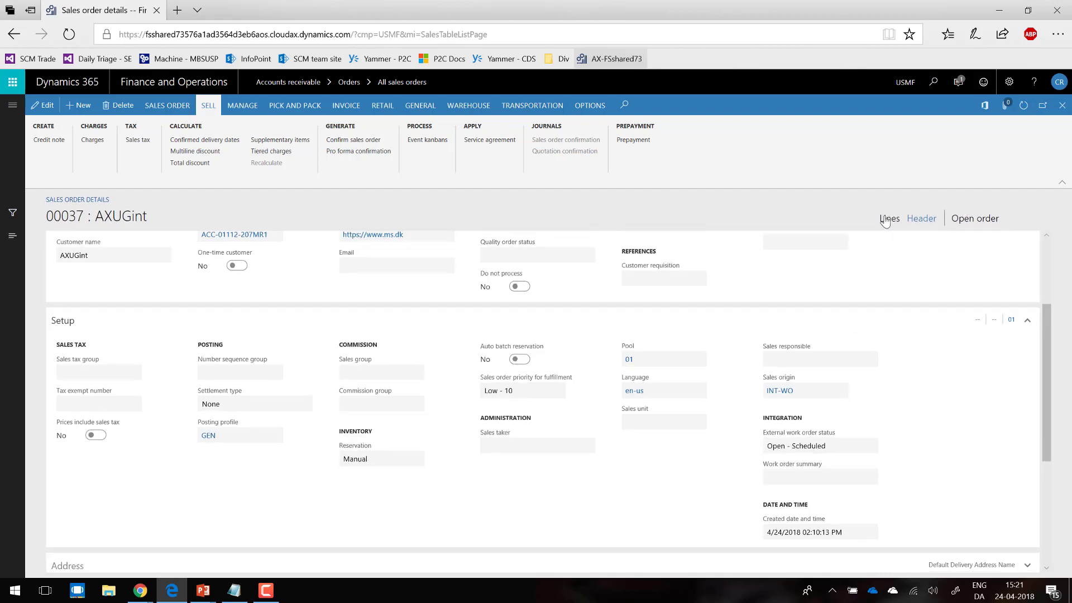
{"action": "left_click_drag", "start_coordinate": [1046, 325], "coordinate": [1045, 358]}
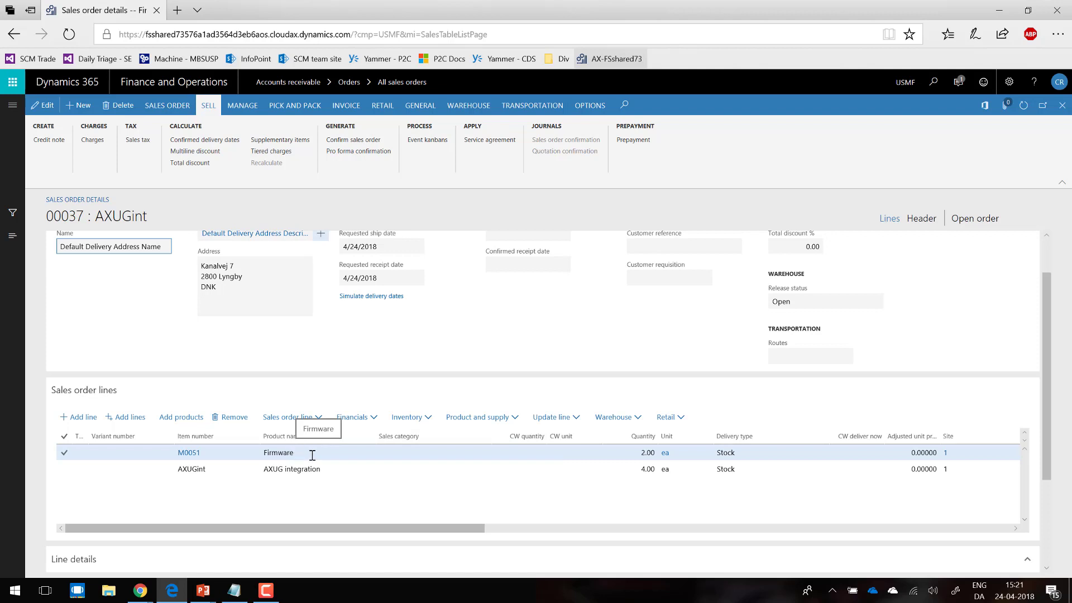
{"action": "left_click", "coordinate": [286, 469]}
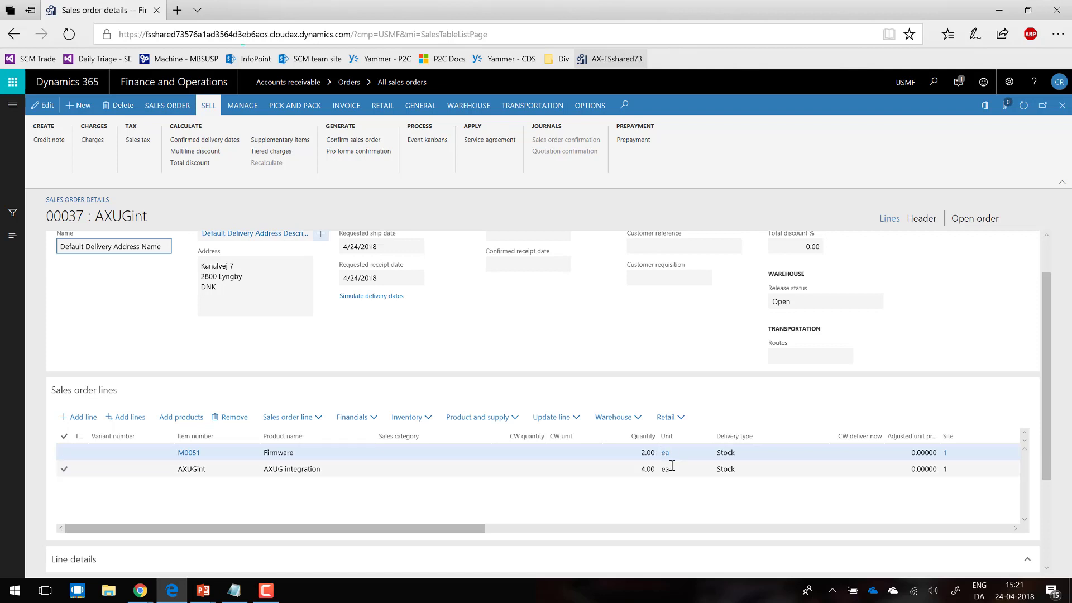
{"action": "left_click_drag", "start_coordinate": [446, 528], "coordinate": [659, 529]}
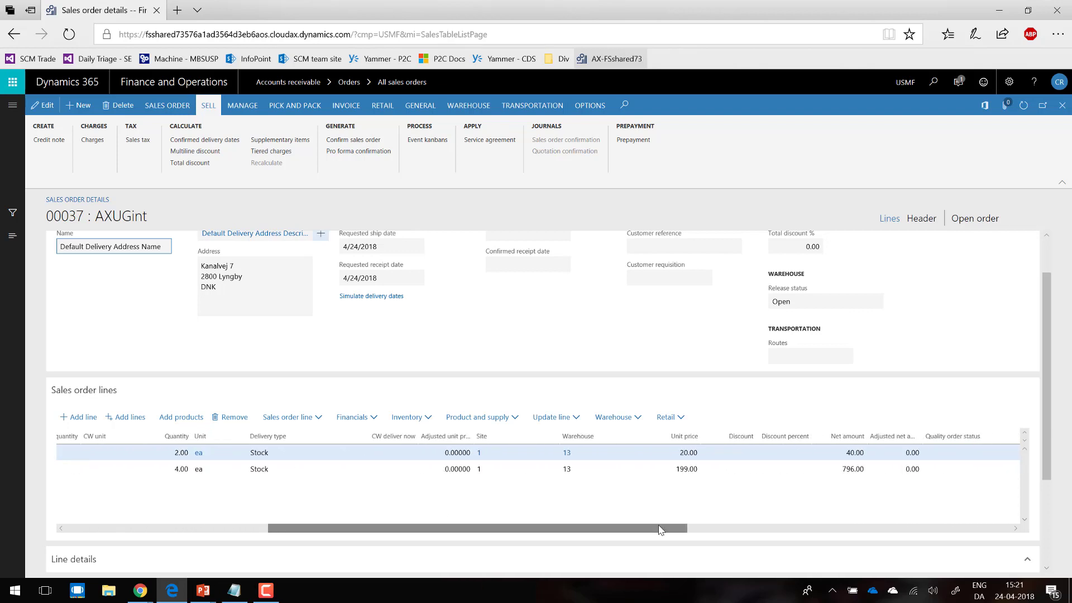
{"action": "key", "text": "alt+Tab"}
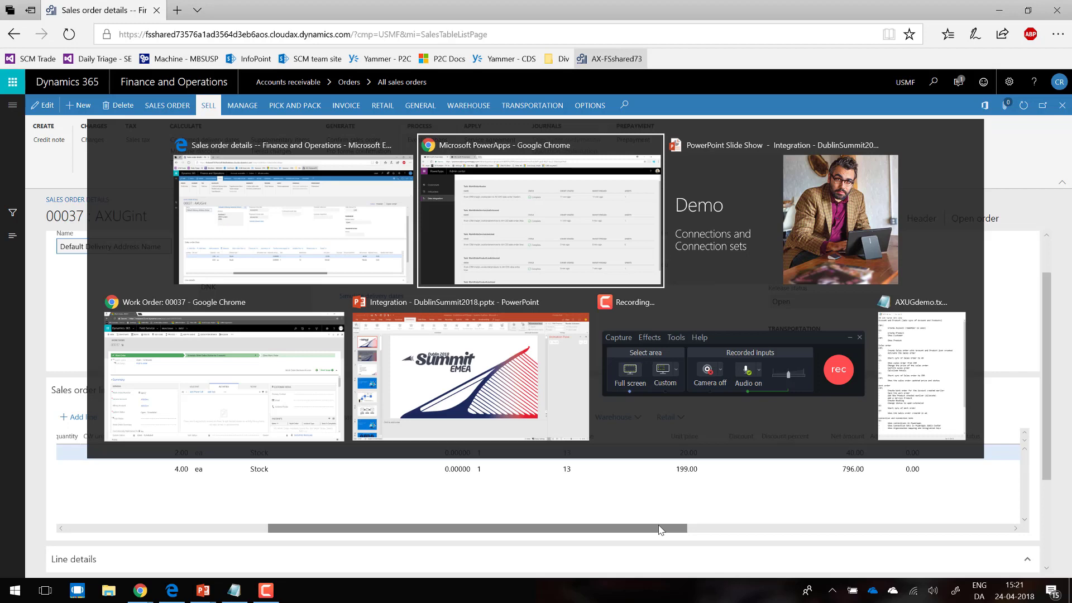
{"action": "key", "text": "alt+Tab"}
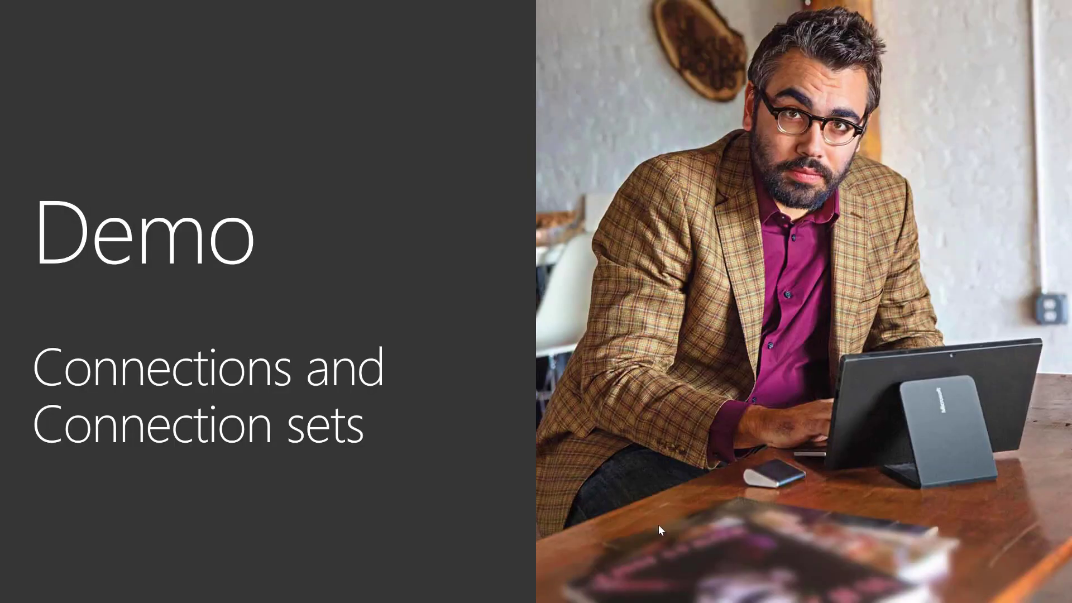
{"action": "key", "text": "Right"}
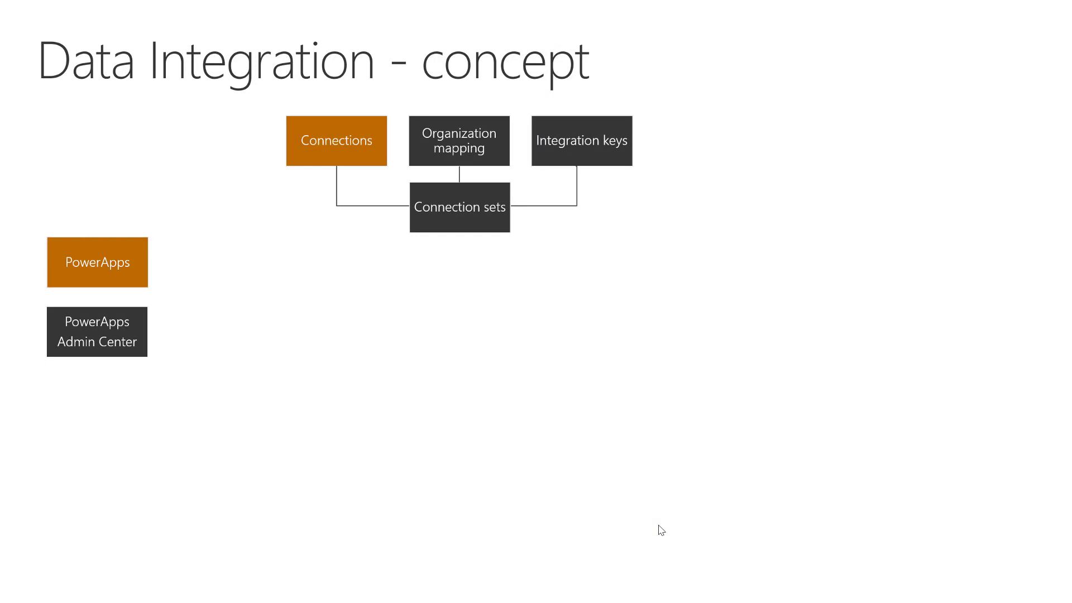
{"action": "key", "text": "Right"}
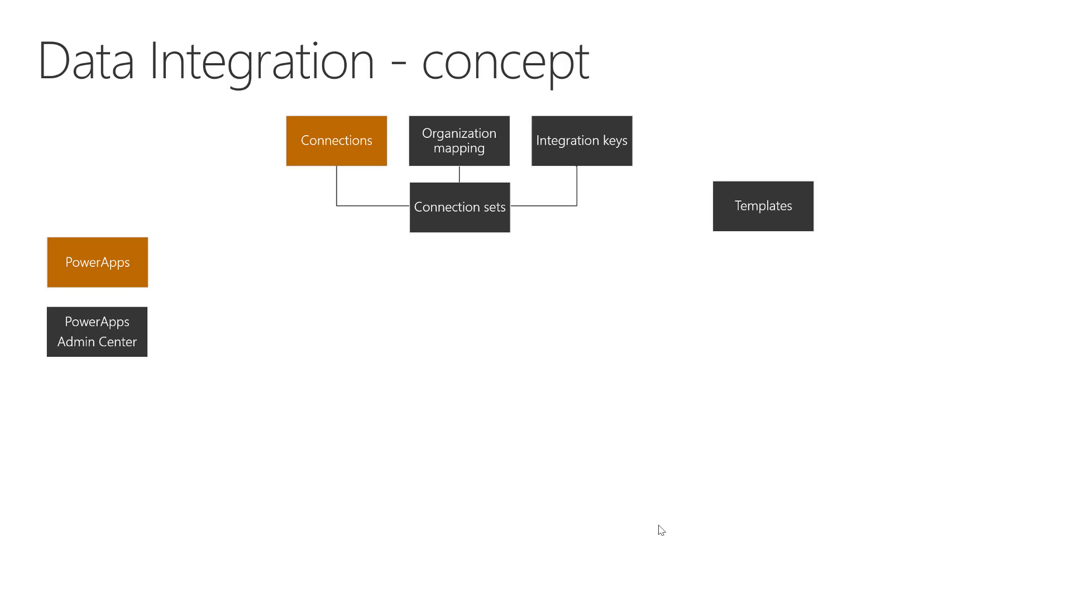
{"action": "key", "text": "Right"}
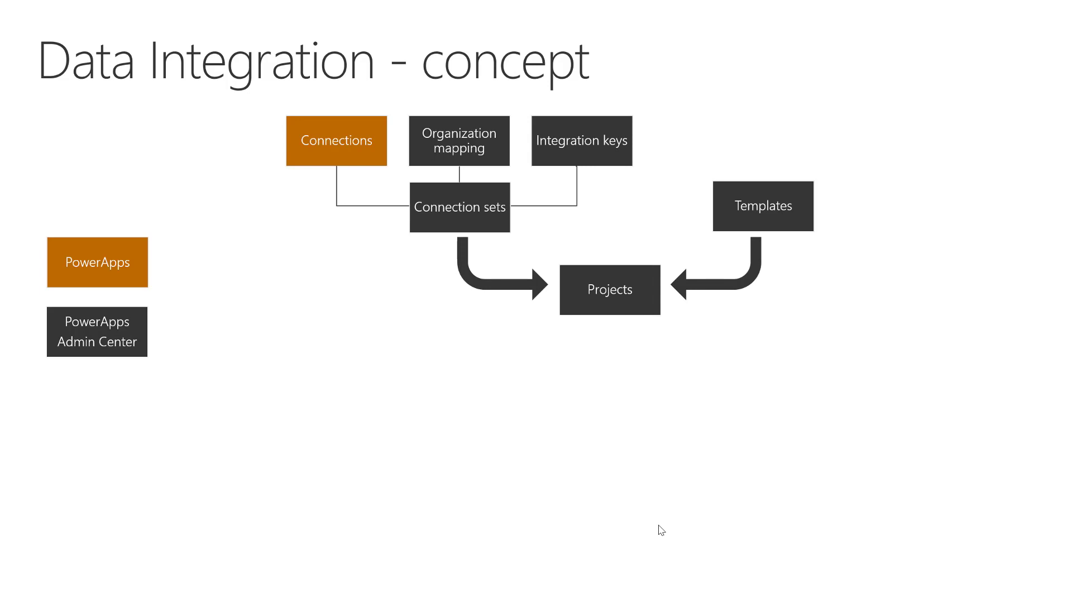
{"action": "key", "text": "Right"}
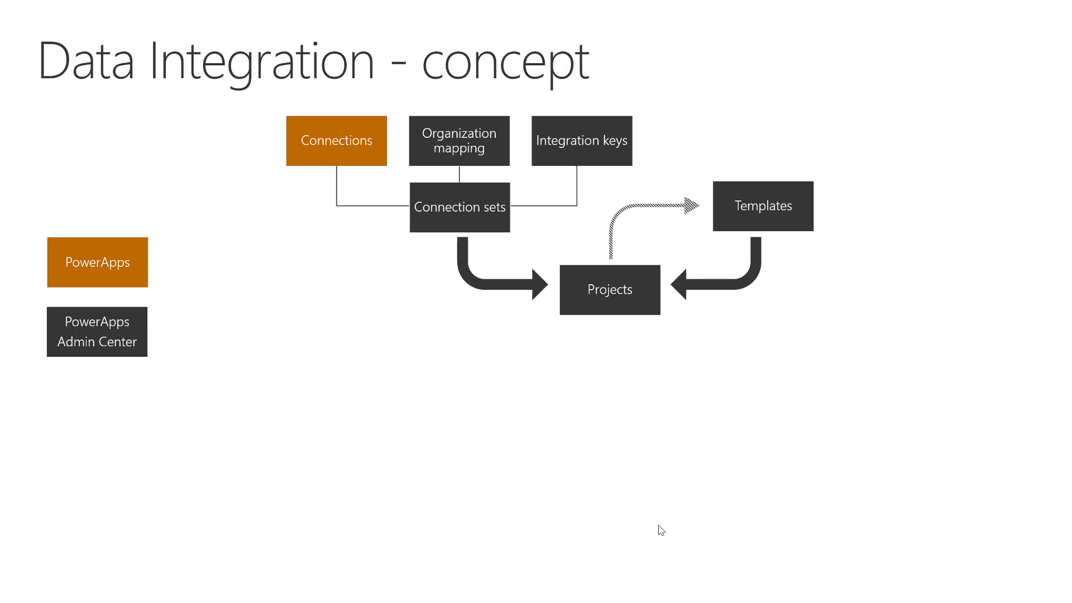
{"action": "key", "text": "Right"}
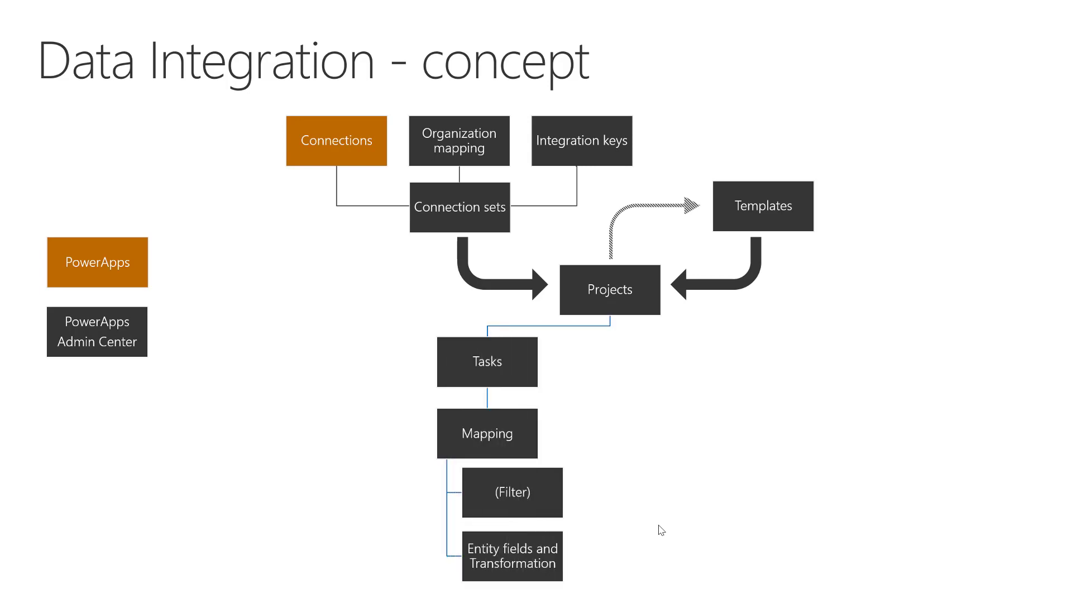
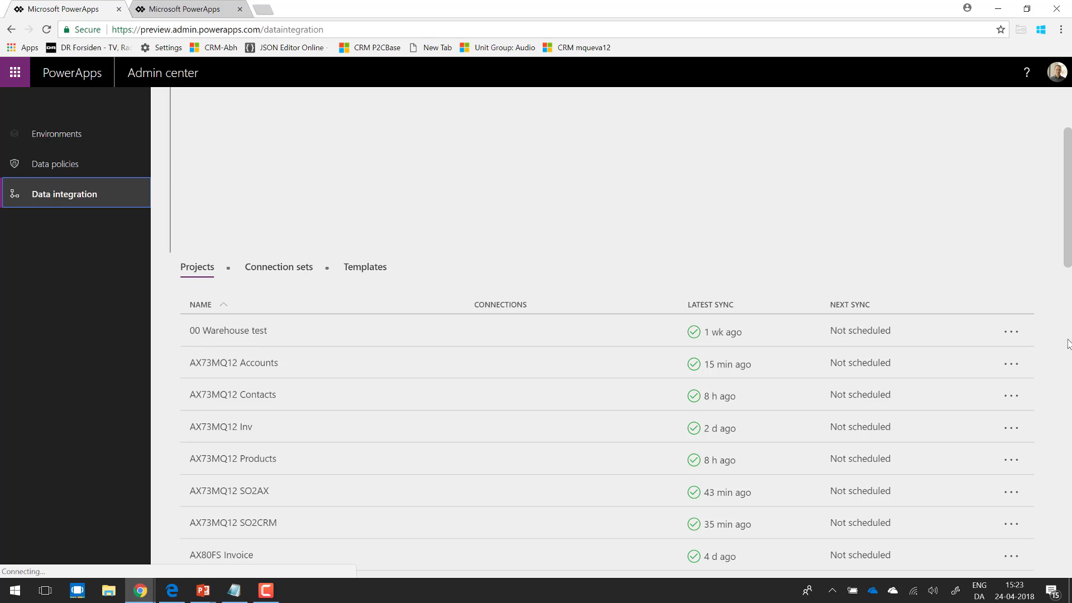
Step: Start a new data integration project and name it AXUG
{"action": "left_click", "coordinate": [1067, 343]}
{"action": "scroll", "coordinate": [949, 351], "scroll_direction": "up", "scroll_amount": 4}
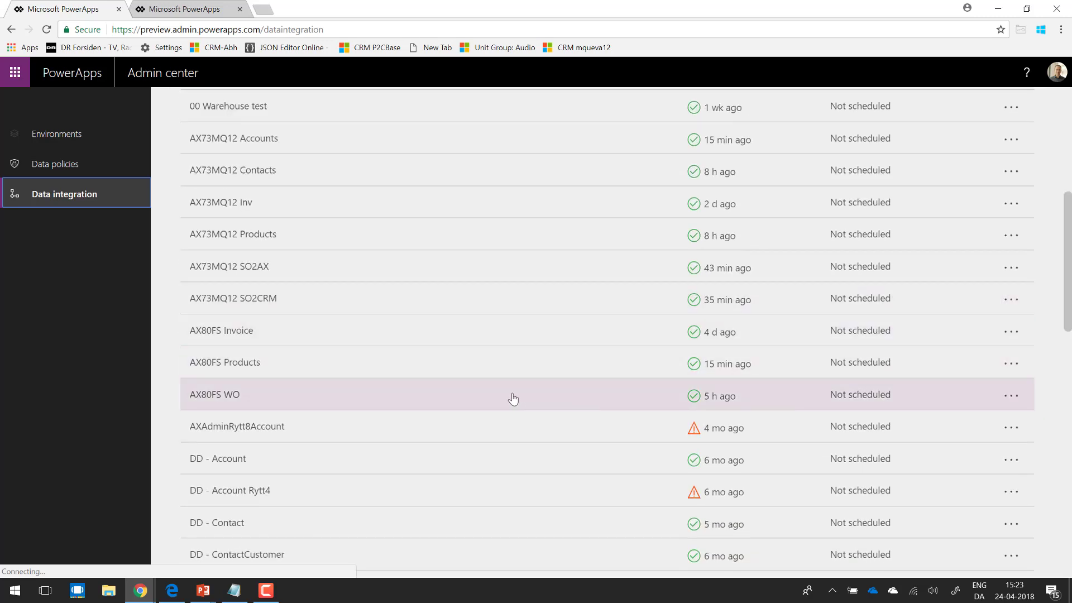
{"action": "left_click_drag", "start_coordinate": [1067, 208], "coordinate": [1067, 103]}
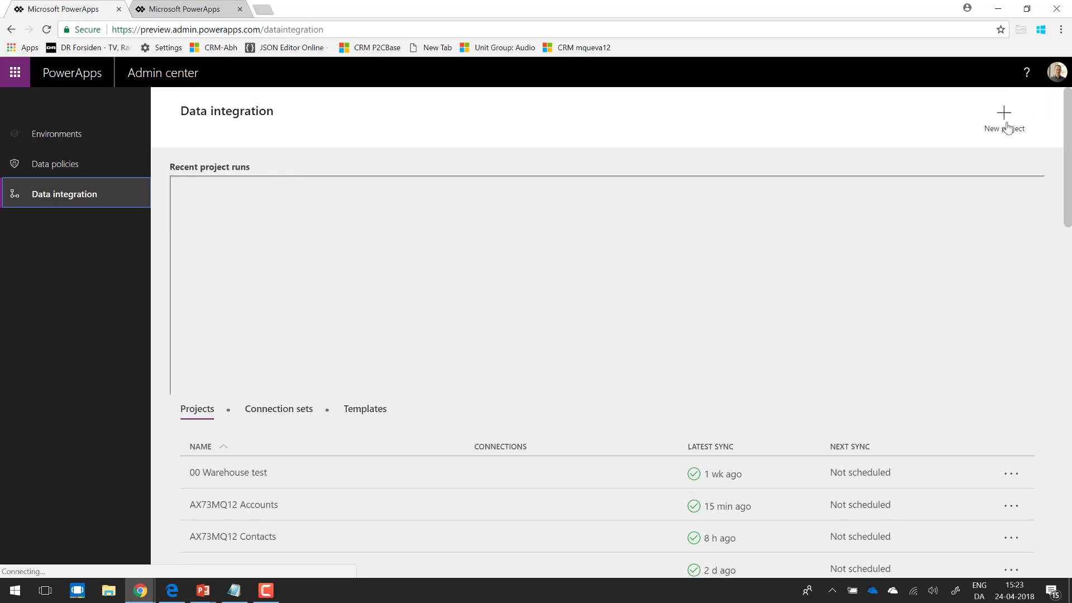
{"action": "left_click", "coordinate": [1004, 118]}
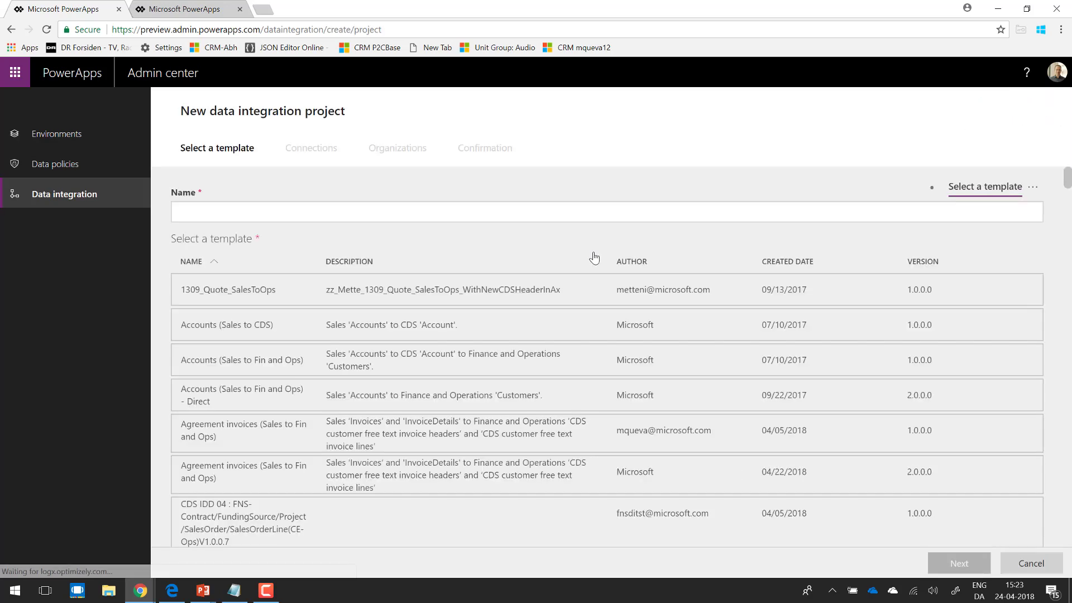
{"action": "left_click", "coordinate": [361, 216]}
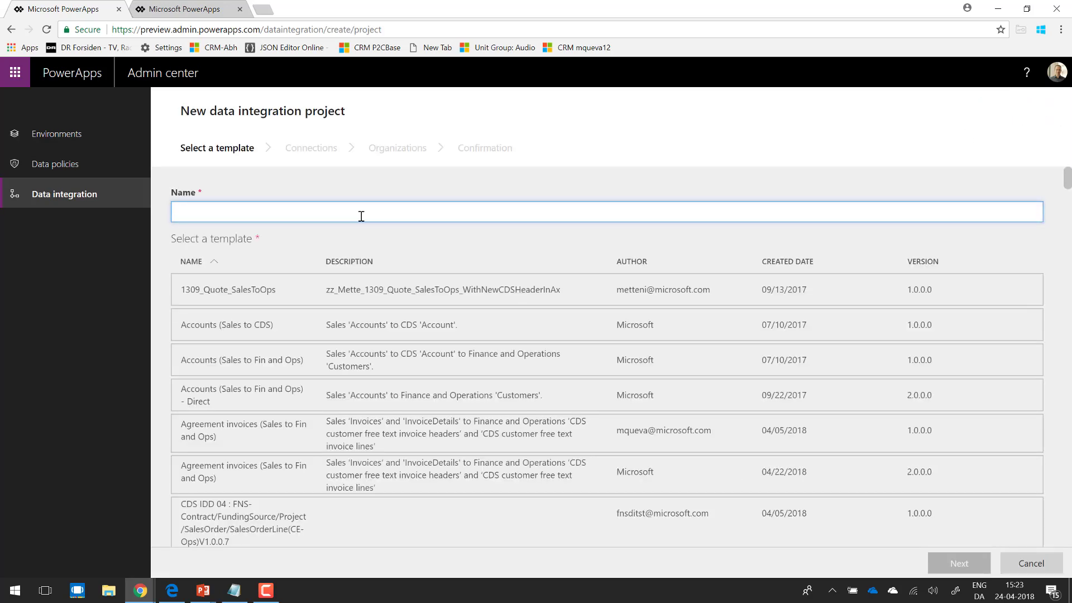
{"action": "type", "text": "AXUG"}
Step: Sort the templates by author in descending order and choose Microsoft's Accounts (Sales to Fin and Ops) - Direct template, version 2.0.0.0
{"action": "left_click_drag", "start_coordinate": [1066, 180], "coordinate": [1070, 320]}
{"action": "scroll", "coordinate": [1070, 329], "scroll_direction": "down", "scroll_amount": 15}
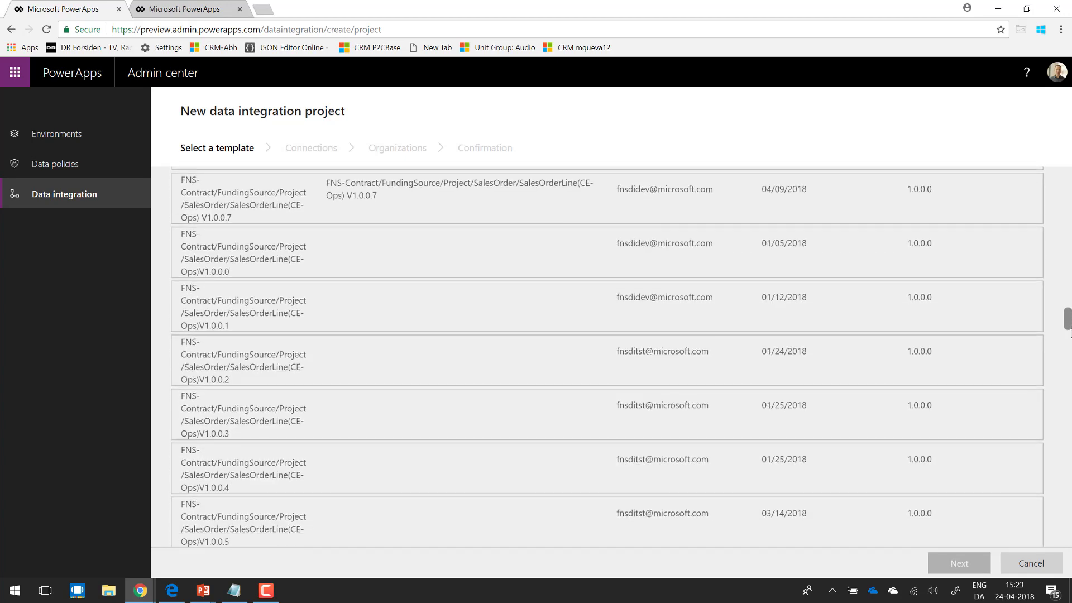
{"action": "scroll", "coordinate": [1070, 342], "scroll_direction": "up", "scroll_amount": 20}
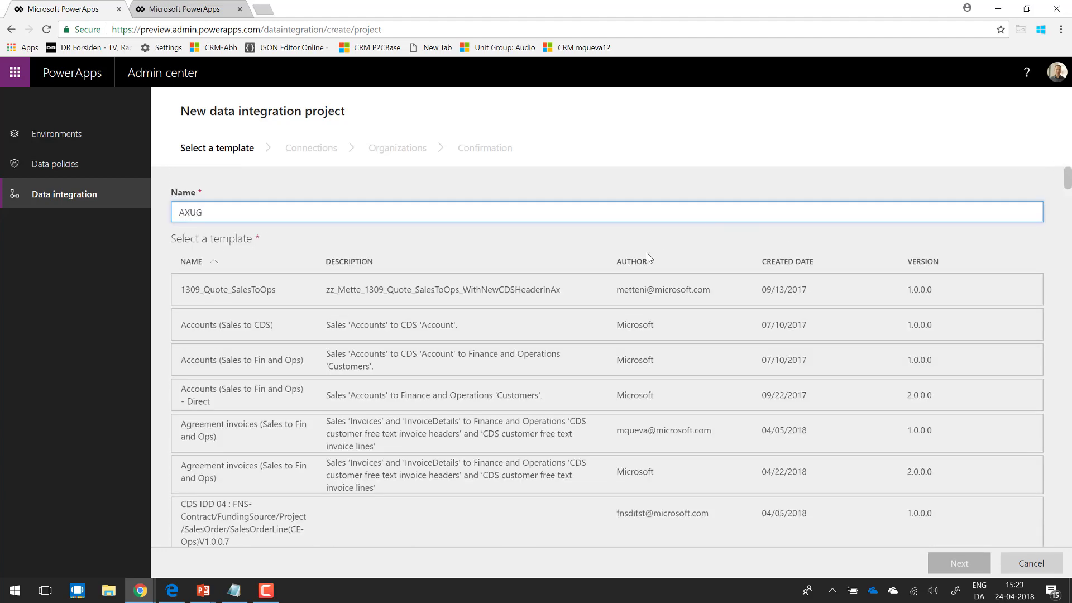
{"action": "left_click", "coordinate": [632, 264]}
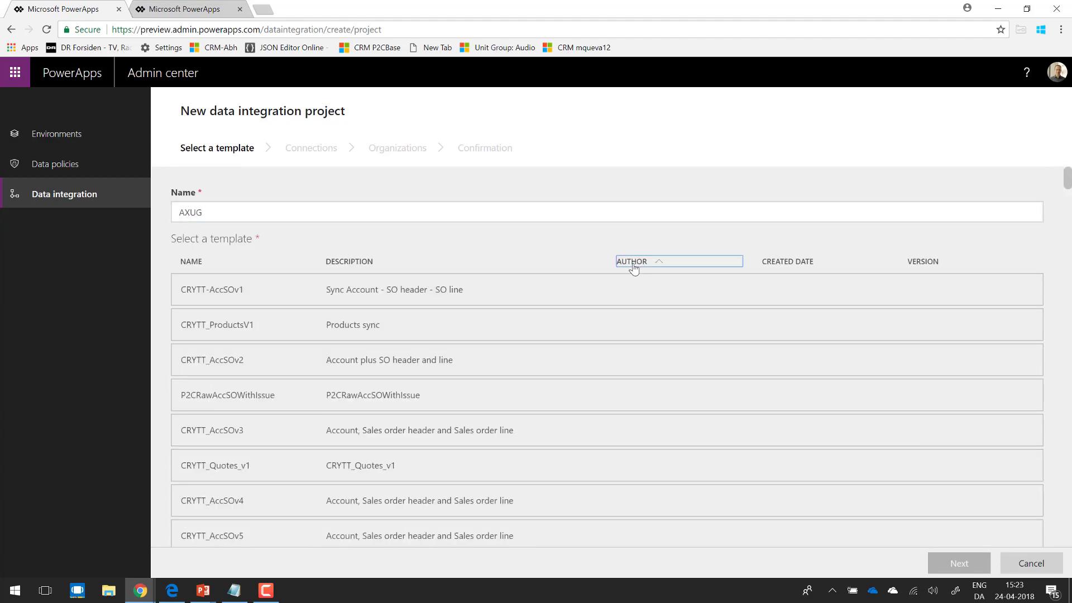
{"action": "left_click", "coordinate": [634, 266]}
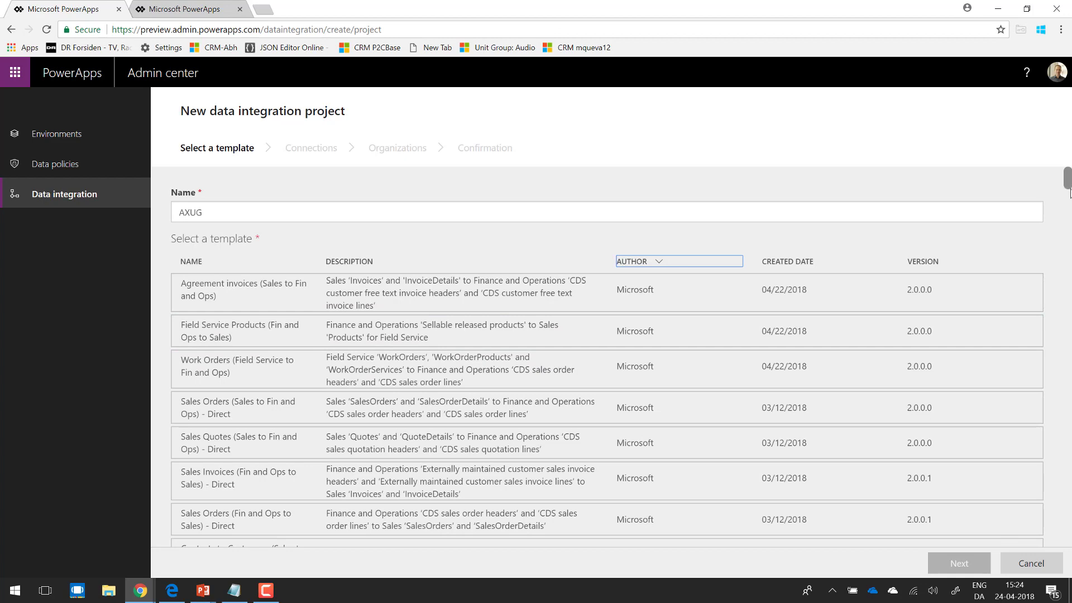
{"action": "left_click_drag", "start_coordinate": [1070, 193], "coordinate": [1069, 202]}
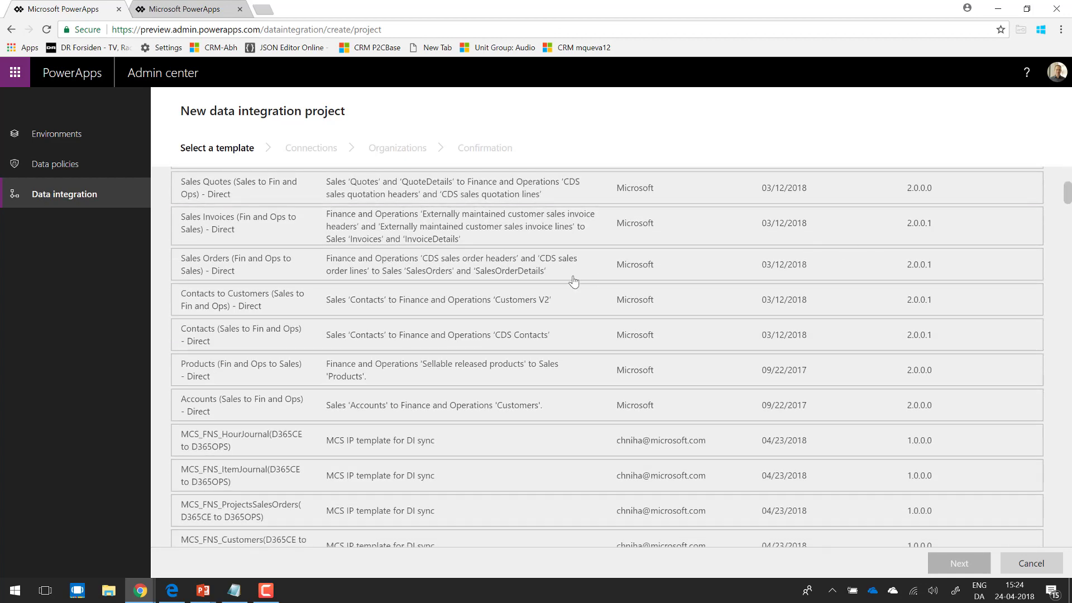
{"action": "left_click", "coordinate": [224, 402]}
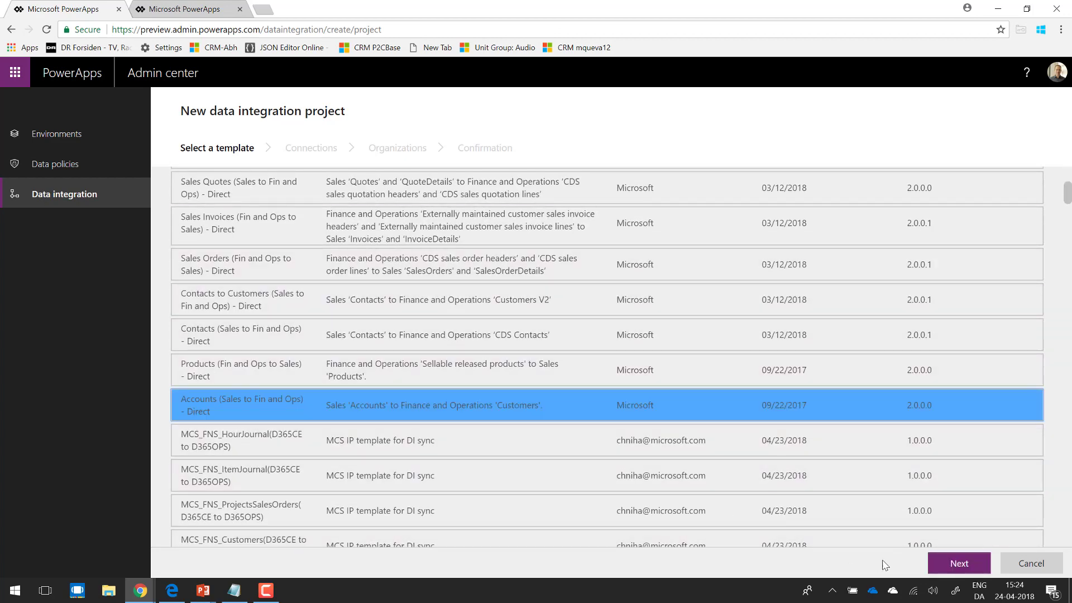
{"action": "left_click", "coordinate": [944, 567]}
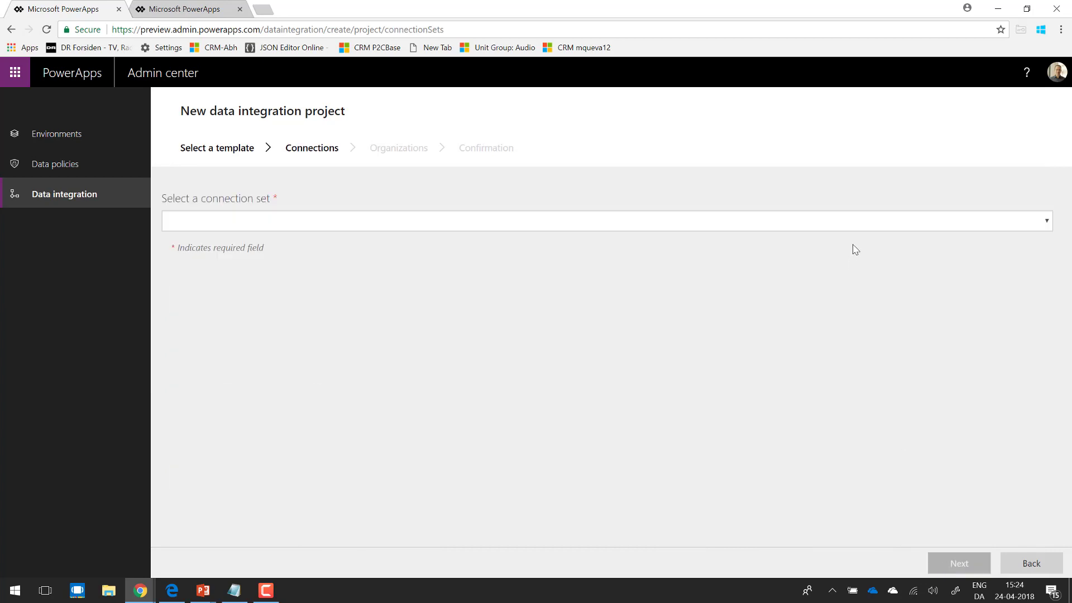
Step: Assign connection set AX73andMQ12 and organization mqueva12 : USMF, and complete the project creation
{"action": "left_click", "coordinate": [861, 224]}
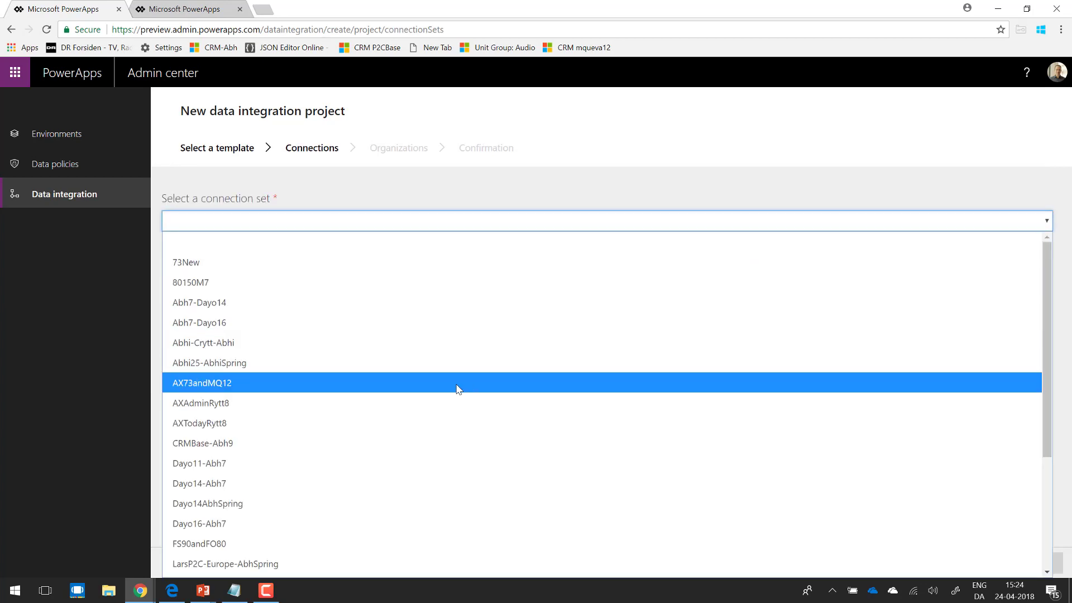
{"action": "left_click", "coordinate": [457, 385]}
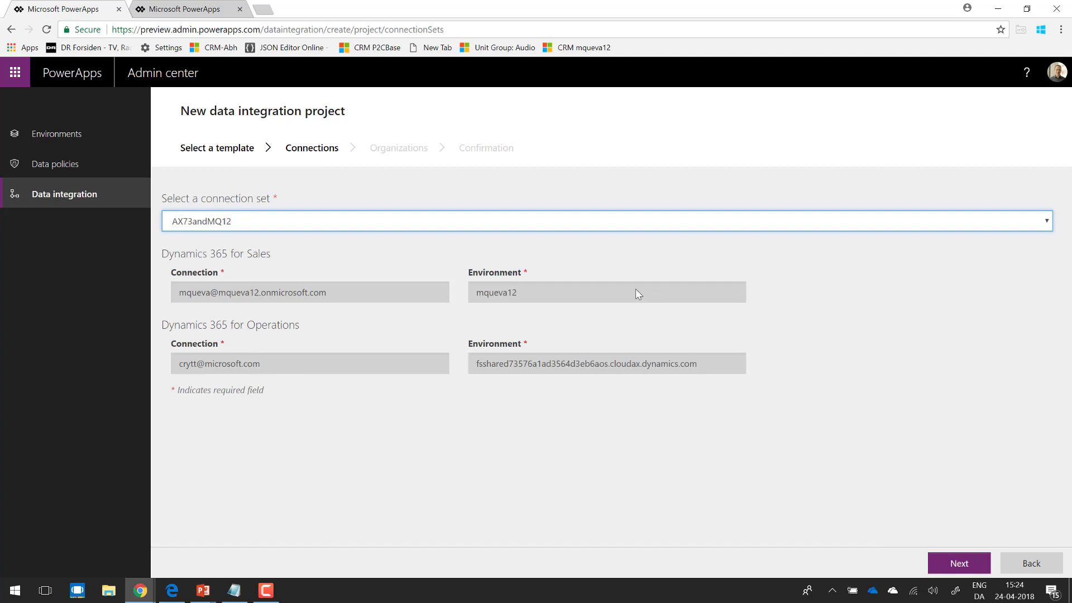
{"action": "left_click", "coordinate": [956, 563]}
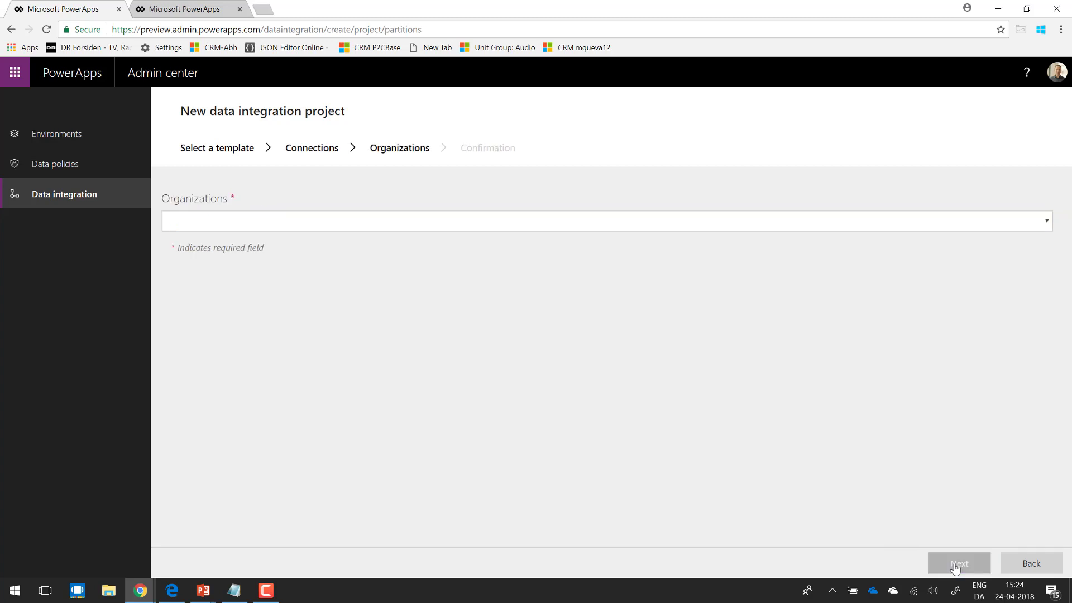
{"action": "left_click", "coordinate": [985, 220]}
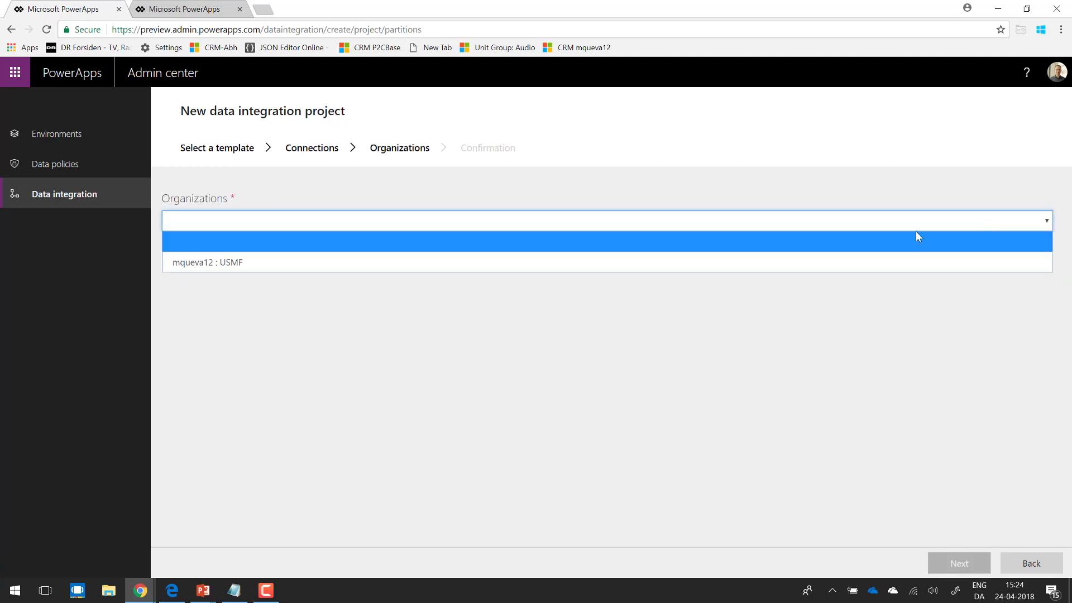
{"action": "left_click", "coordinate": [723, 266]}
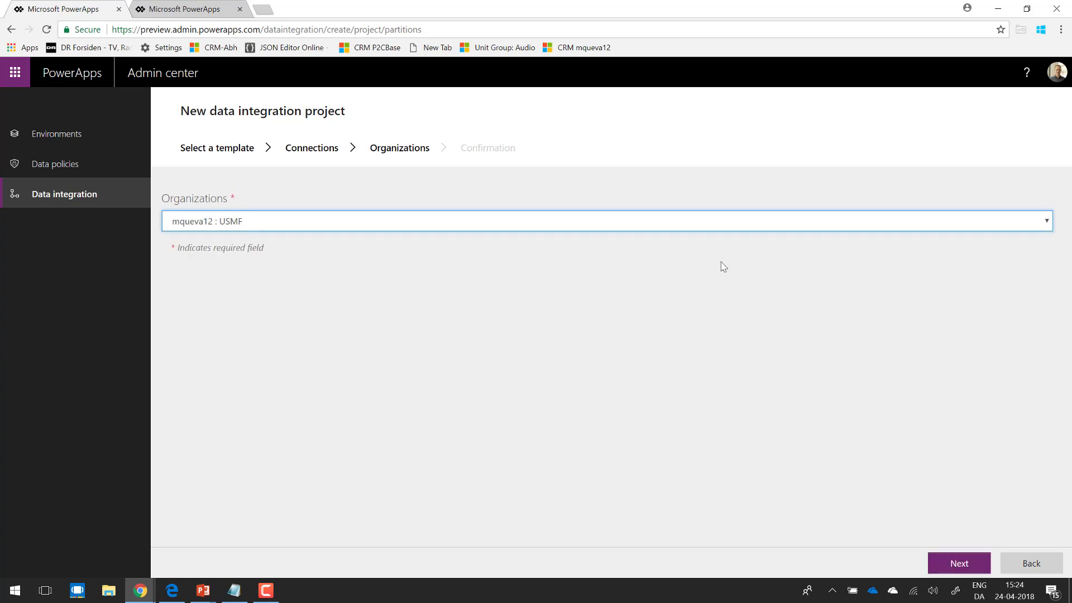
{"action": "left_click", "coordinate": [949, 564]}
{"action": "left_click", "coordinate": [949, 564]}
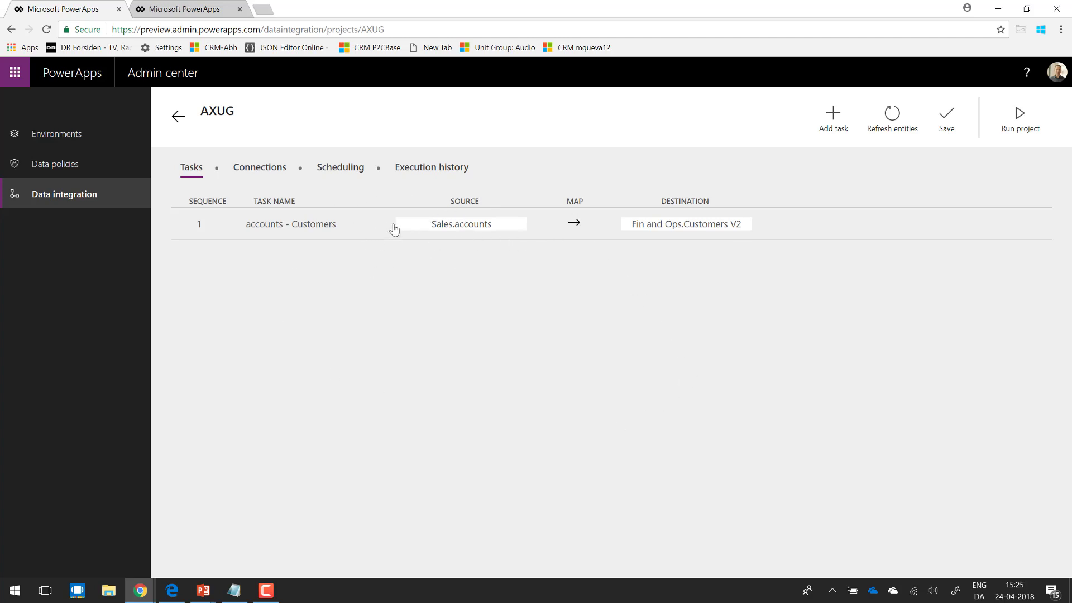
Step: Open the field mapping of the accounts - Customers task and review its source and destination fields
{"action": "left_click", "coordinate": [574, 225]}
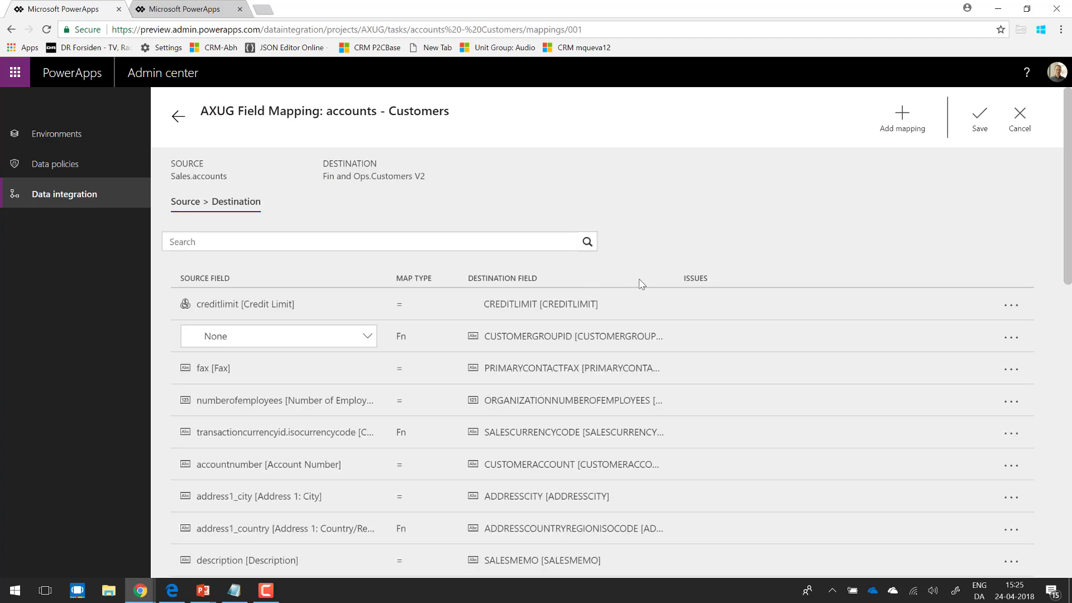
{"action": "scroll", "coordinate": [1041, 387], "scroll_direction": "down", "scroll_amount": 5}
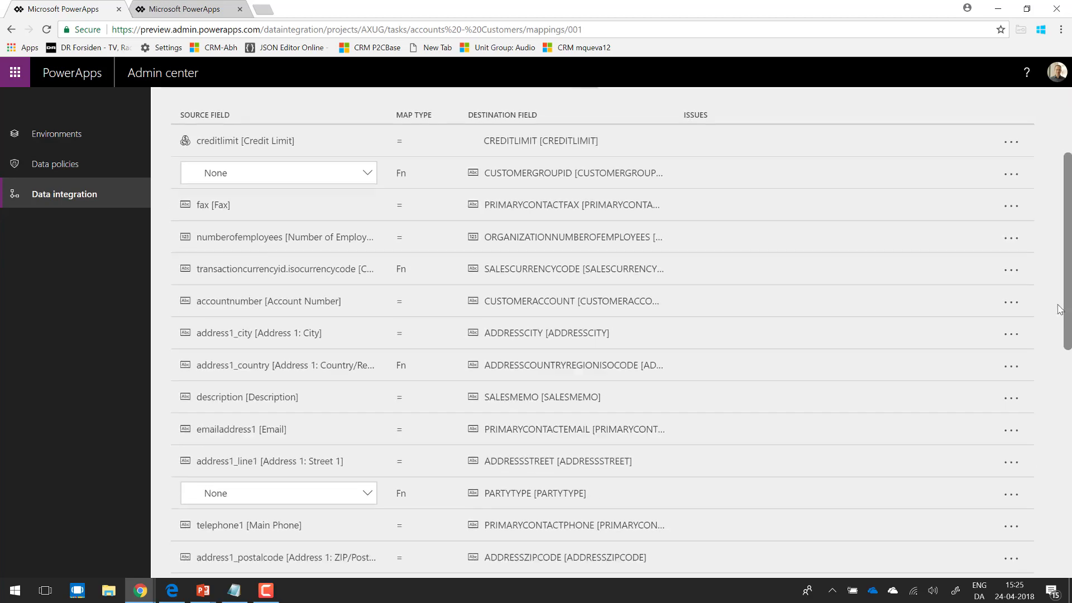
{"action": "scroll", "coordinate": [1041, 387], "scroll_direction": "down", "scroll_amount": 8}
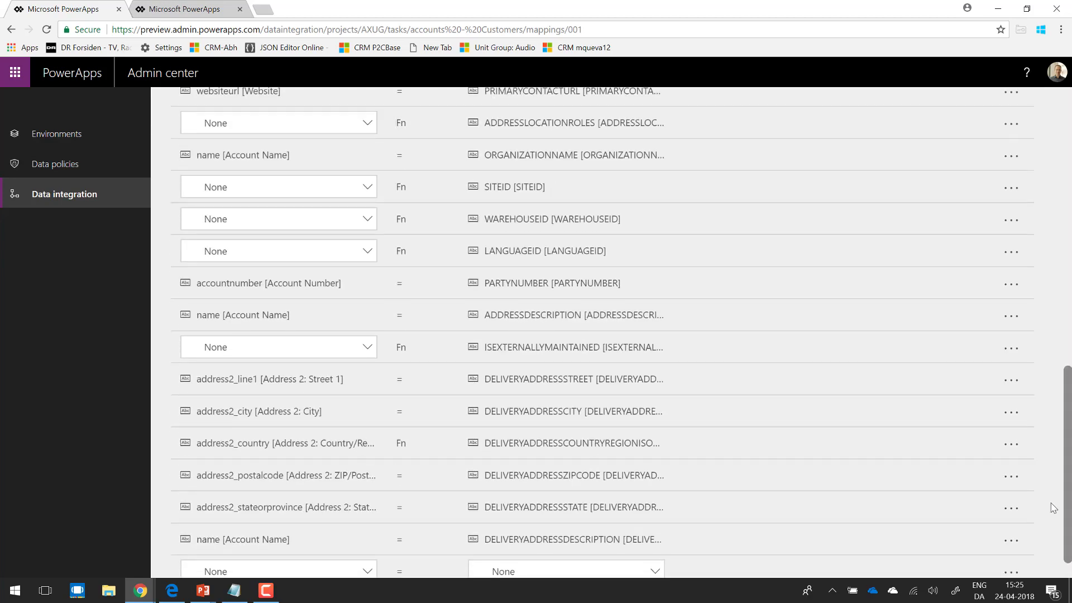
{"action": "scroll", "coordinate": [1062, 549], "scroll_direction": "down", "scroll_amount": 1}
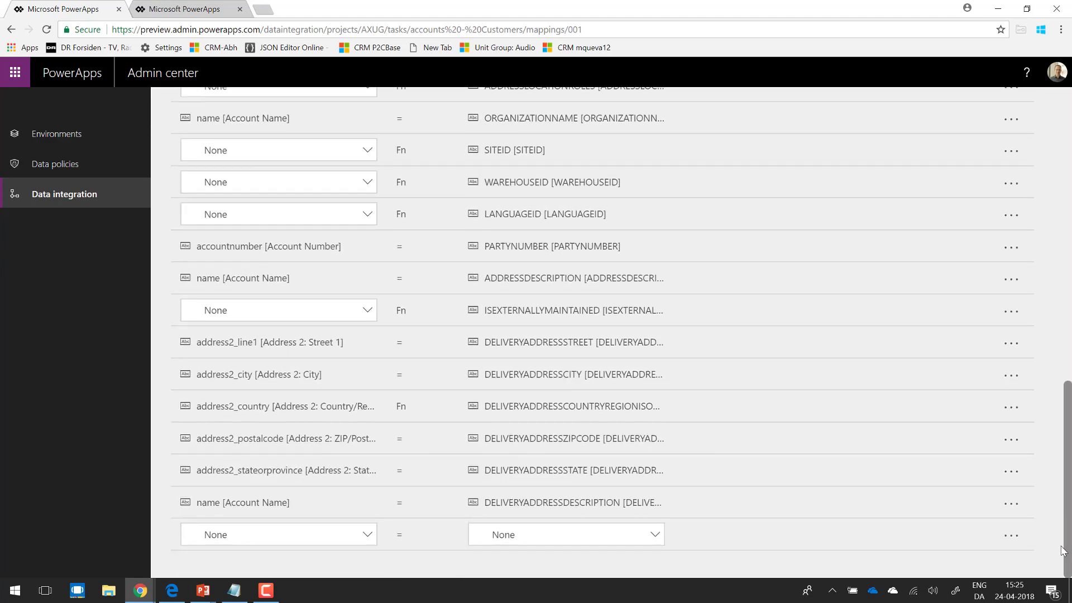
Step: Add a field mapping from address1_composite [Address 1] to ADDRESSCITY at the end of the mapping list
{"action": "left_click", "coordinate": [366, 536]}
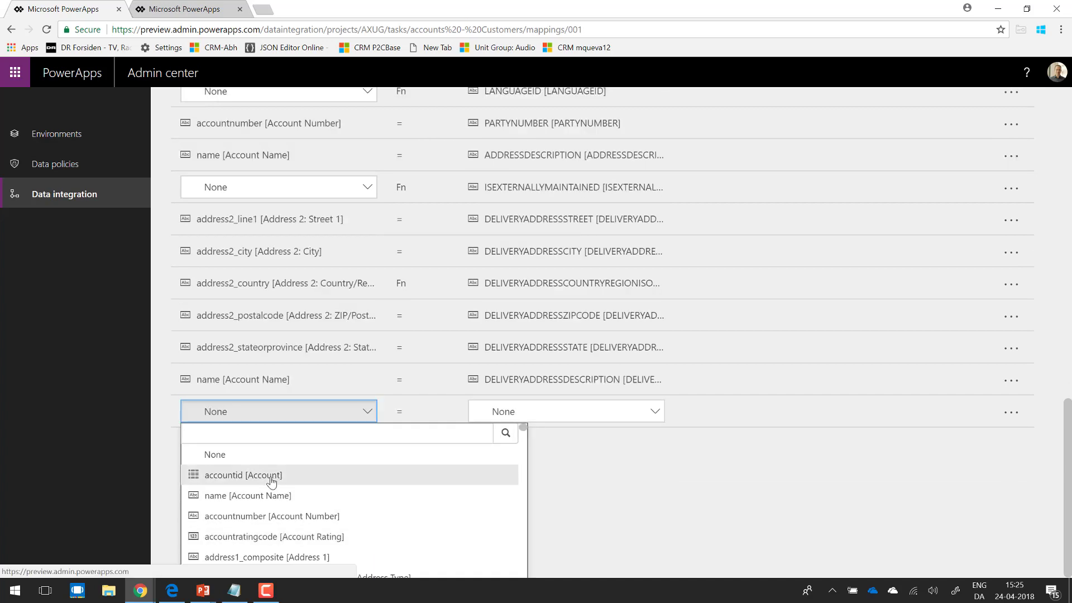
{"action": "left_click", "coordinate": [293, 557]}
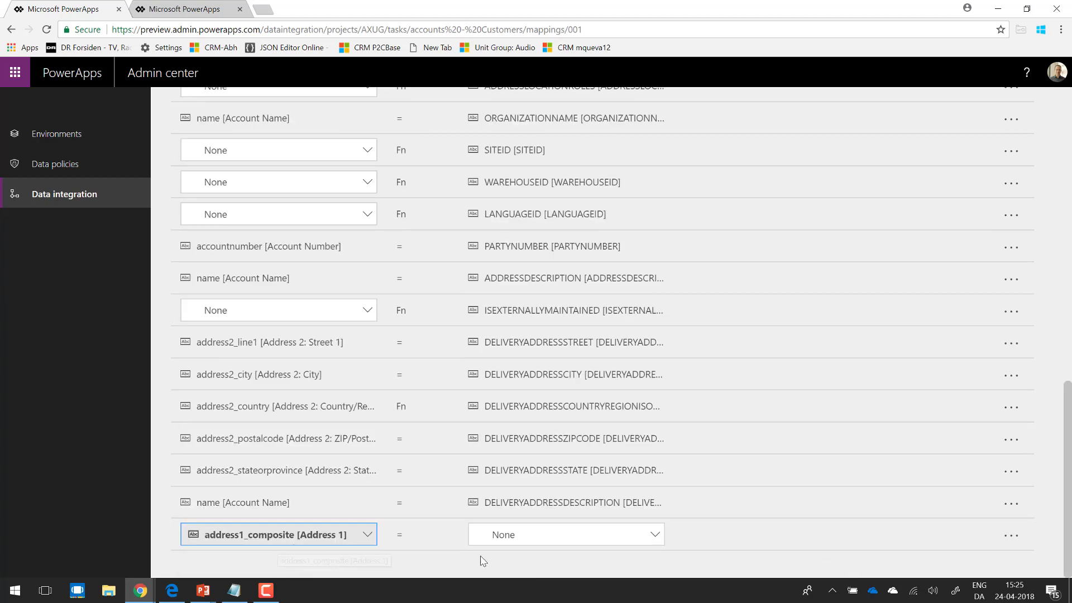
{"action": "left_click", "coordinate": [608, 541]}
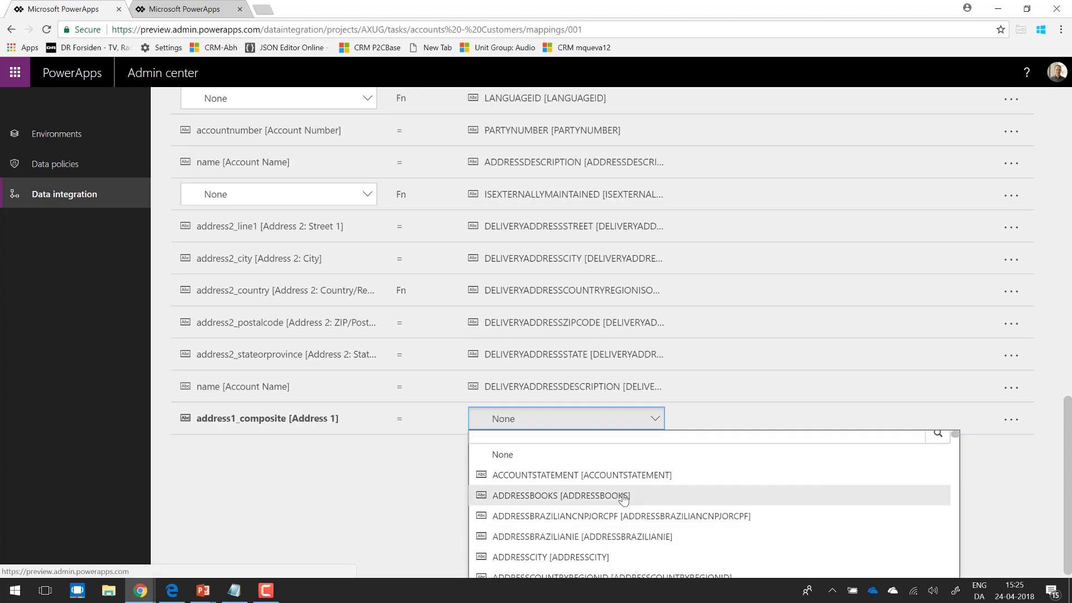
{"action": "left_click", "coordinate": [627, 556]}
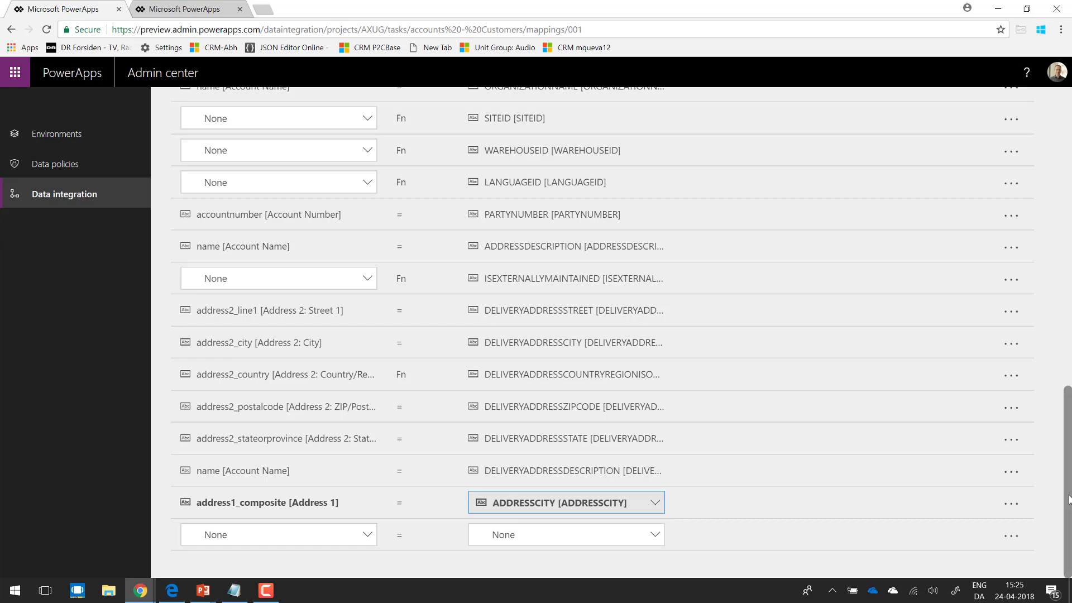
{"action": "left_click_drag", "start_coordinate": [1067, 449], "coordinate": [1054, 515]}
Step: Try out a Value map transform on the address1_composite mapping, mapping a to 1 and a second entry to 2, and discard it
{"action": "left_click", "coordinate": [400, 506]}
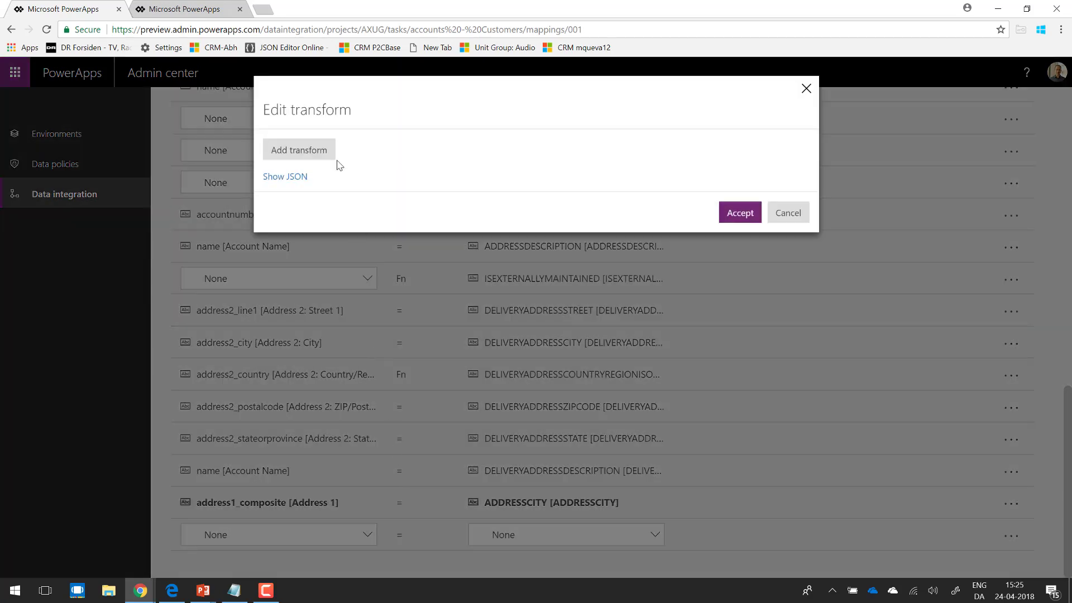
{"action": "left_click", "coordinate": [296, 152]}
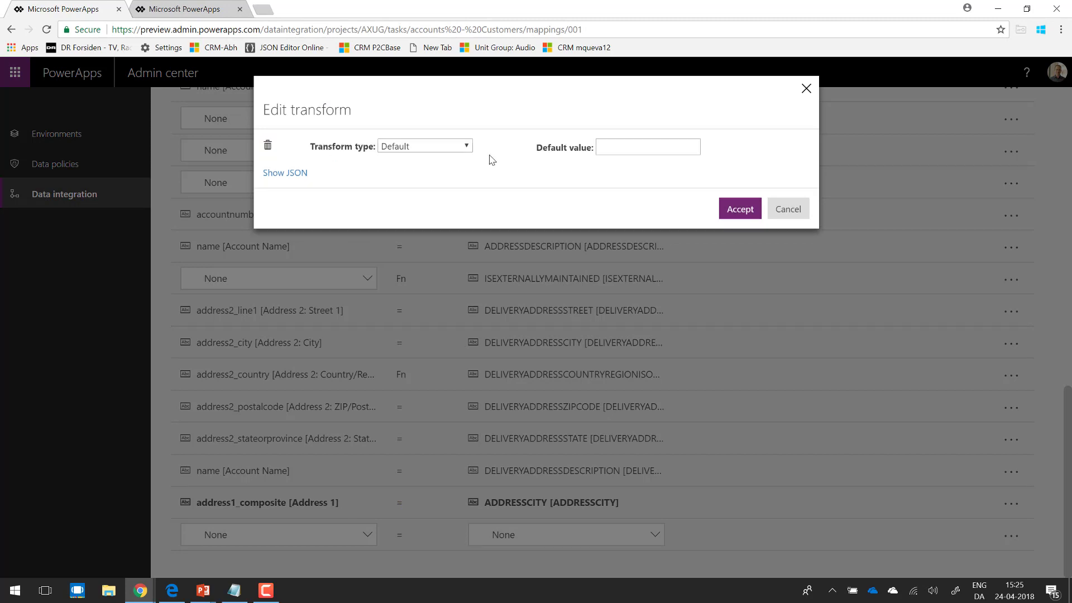
{"action": "left_click", "coordinate": [466, 150]}
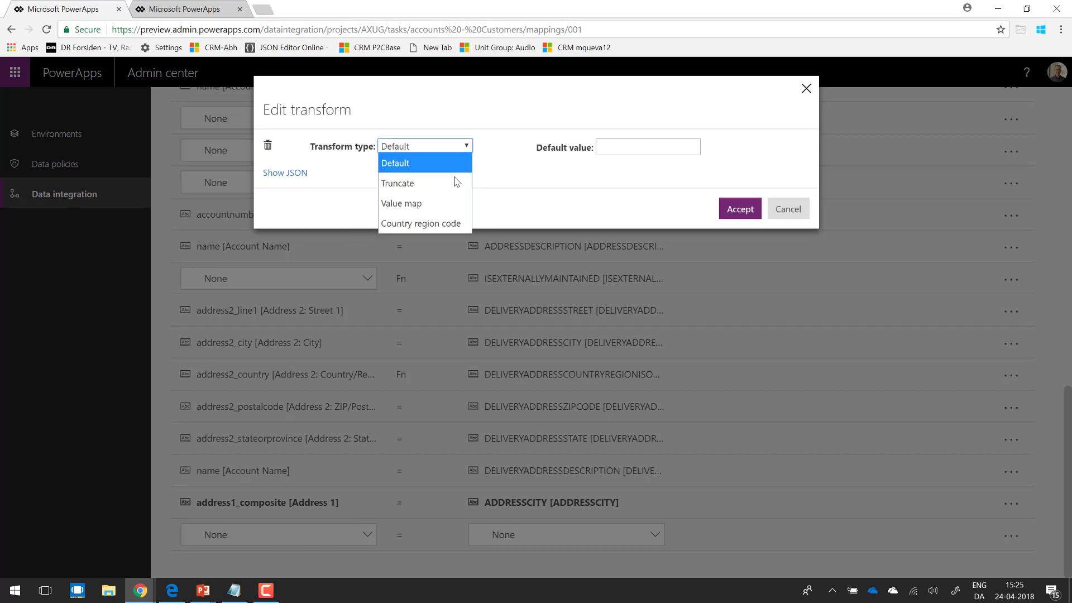
{"action": "left_click", "coordinate": [451, 204]}
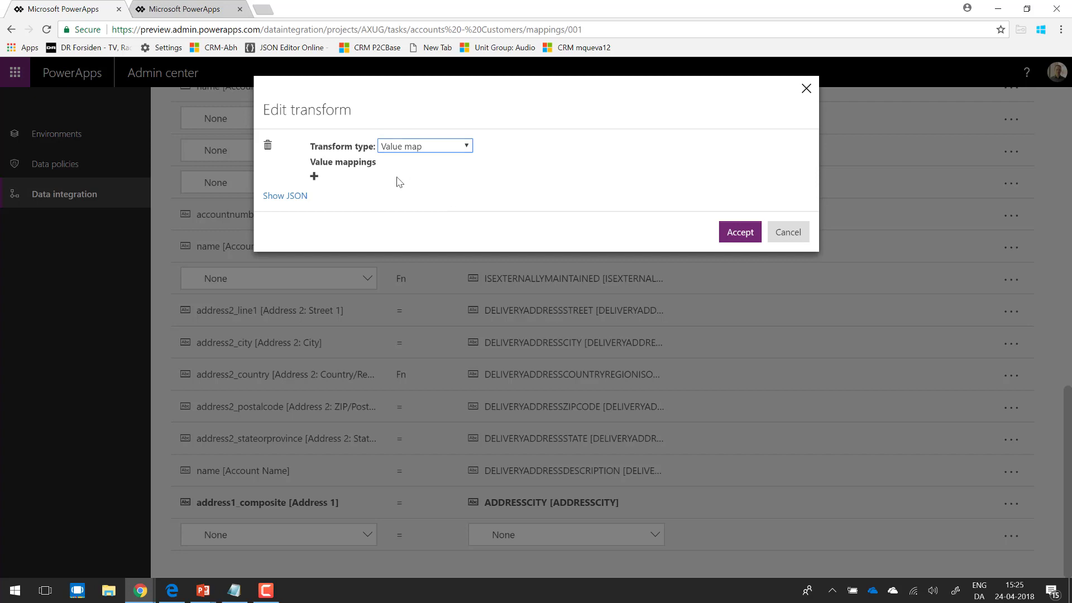
{"action": "left_click", "coordinate": [314, 175]}
{"action": "left_click", "coordinate": [362, 180]}
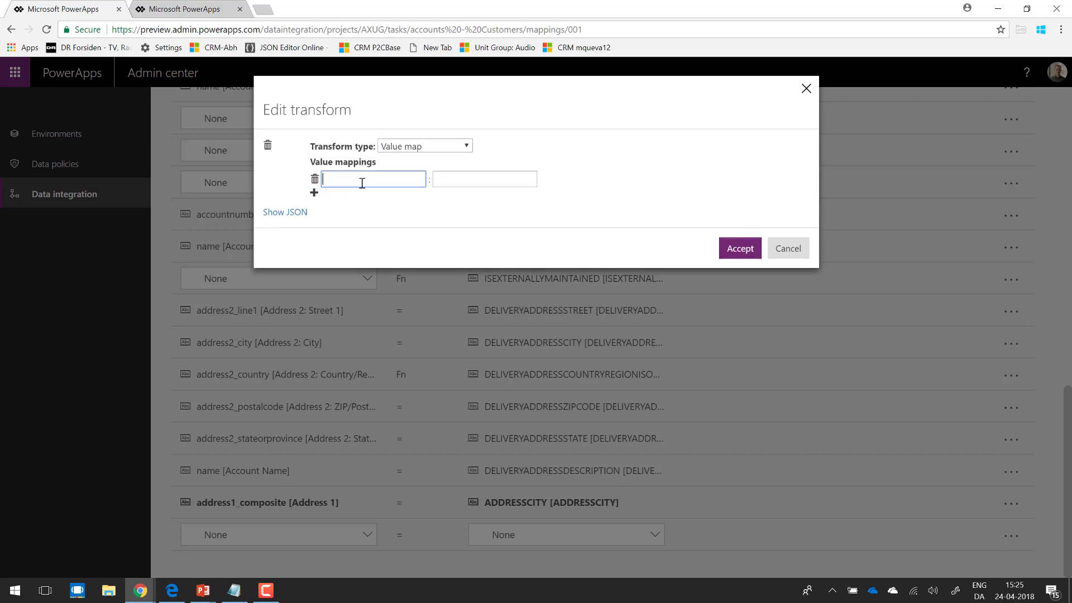
{"action": "key", "text": "Tab"}
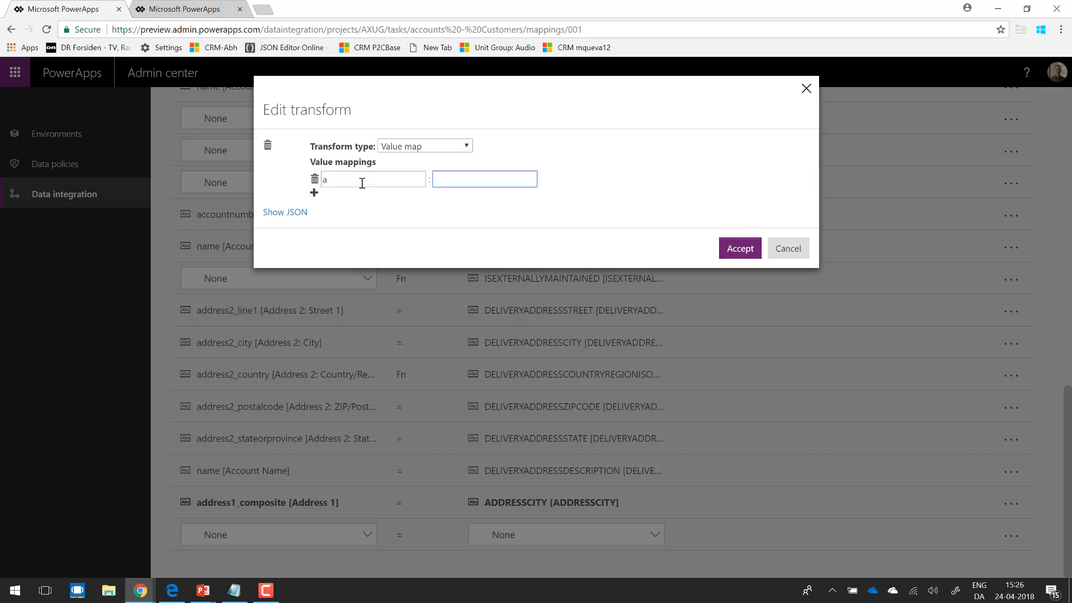
{"action": "left_click", "coordinate": [314, 193]}
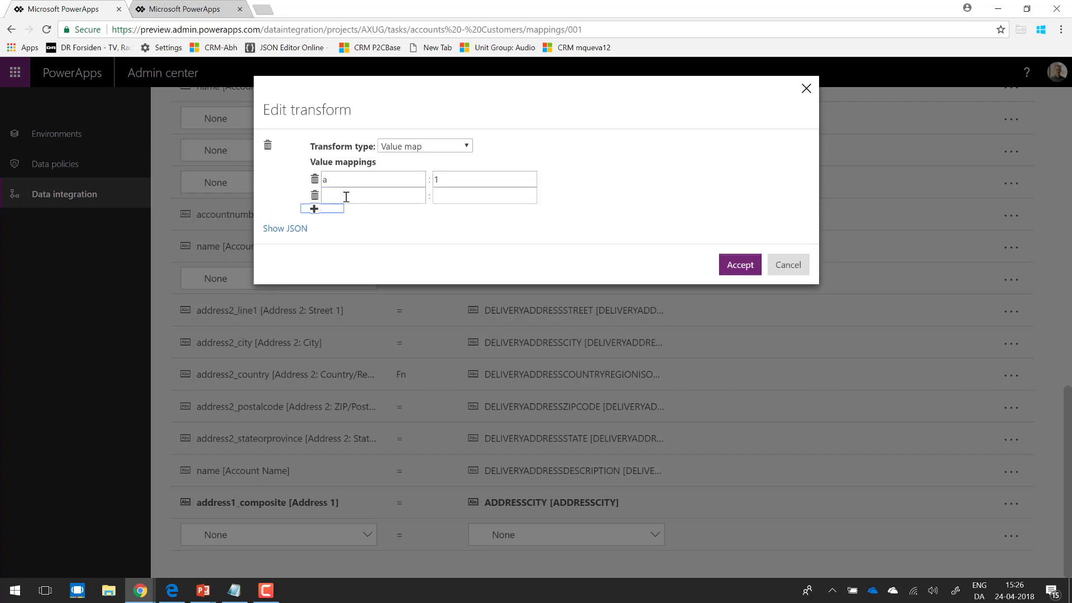
{"action": "left_click", "coordinate": [346, 196]}
{"action": "key", "text": "Tab"}
{"action": "type", "text": "2"}
{"action": "left_click", "coordinate": [787, 265]}
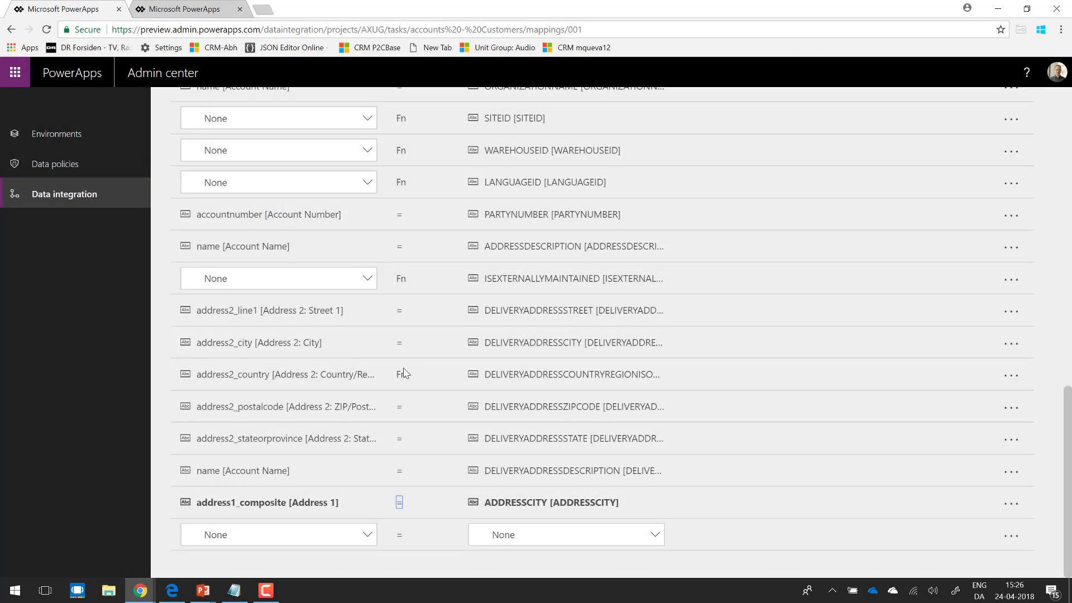
Step: Inspect the transforms on the address2_country and ADDRESSLOCATIONROLES mappings, closing each without changes
{"action": "left_click", "coordinate": [401, 376]}
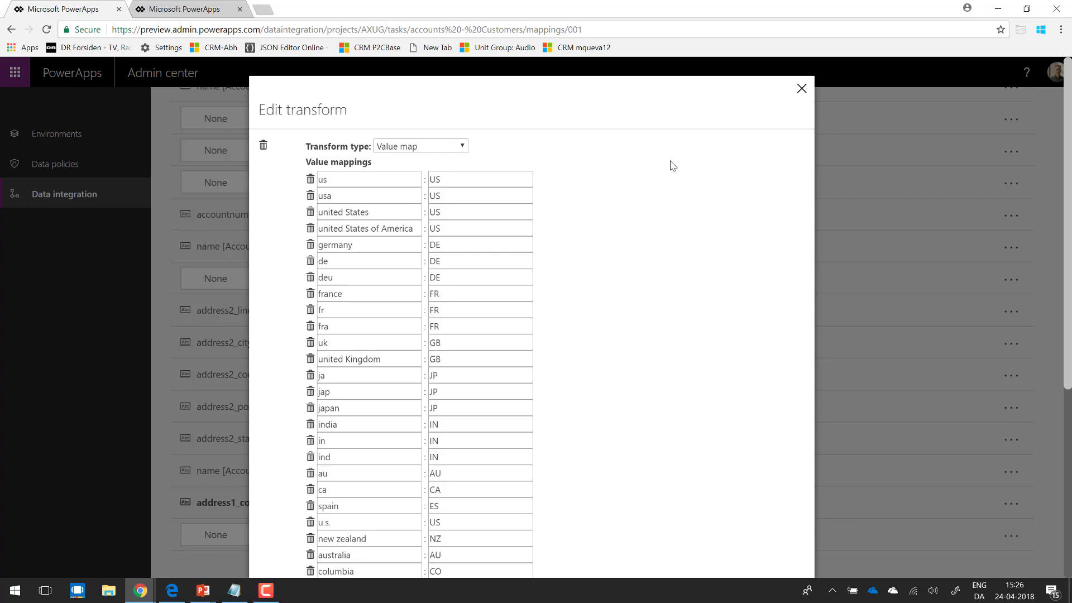
{"action": "left_click", "coordinate": [801, 89]}
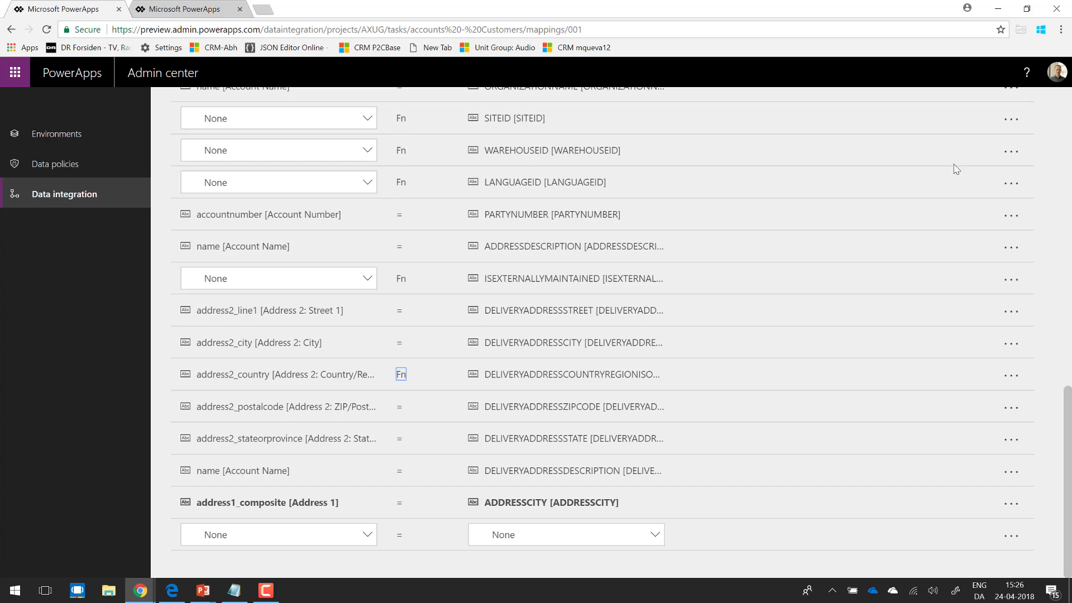
{"action": "scroll", "coordinate": [1067, 436], "scroll_direction": "up", "scroll_amount": 2}
{"action": "left_click_drag", "start_coordinate": [1069, 437], "coordinate": [1069, 406]}
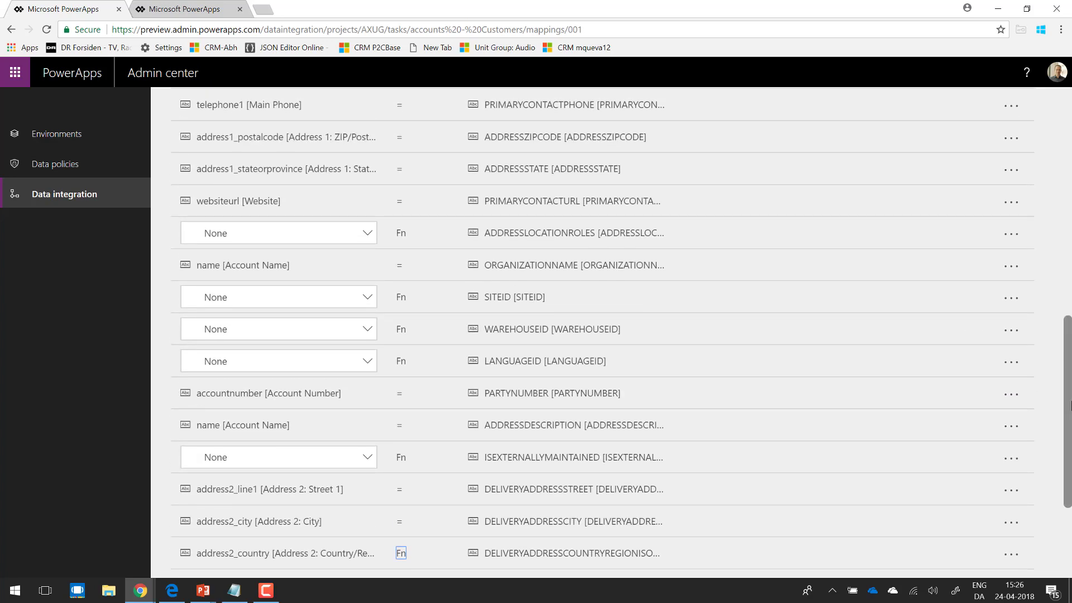
{"action": "left_click", "coordinate": [401, 233]}
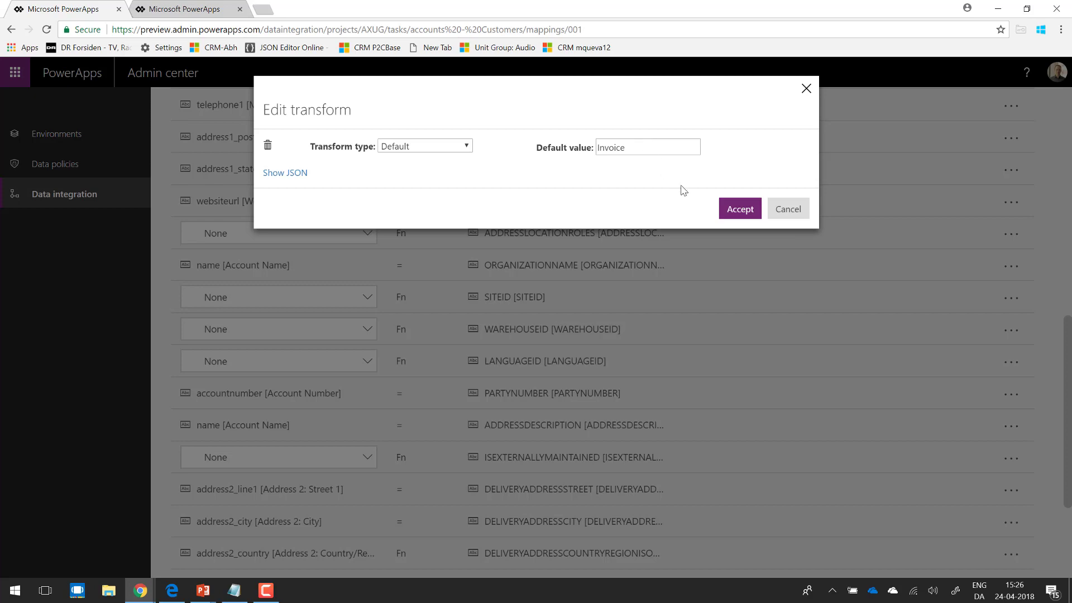
{"action": "left_click", "coordinate": [773, 221]}
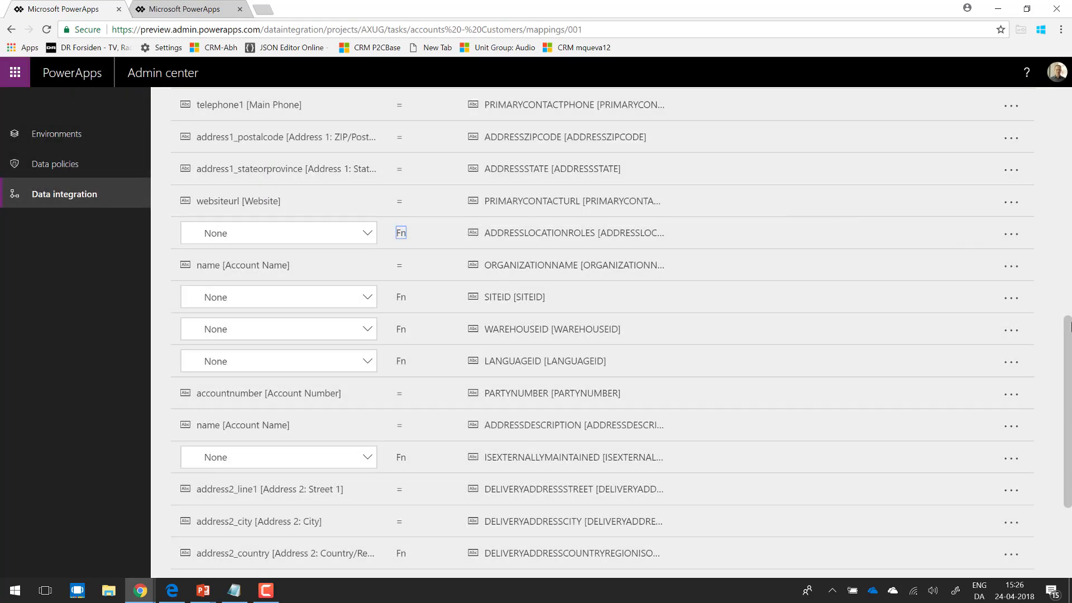
Step: Review the mapping list and the source field choices for DELIVERYADDRESSDESCRIPTION, and leave the accounts - Customers field mapping without saving
{"action": "left_click_drag", "start_coordinate": [1069, 327], "coordinate": [1068, 92]}
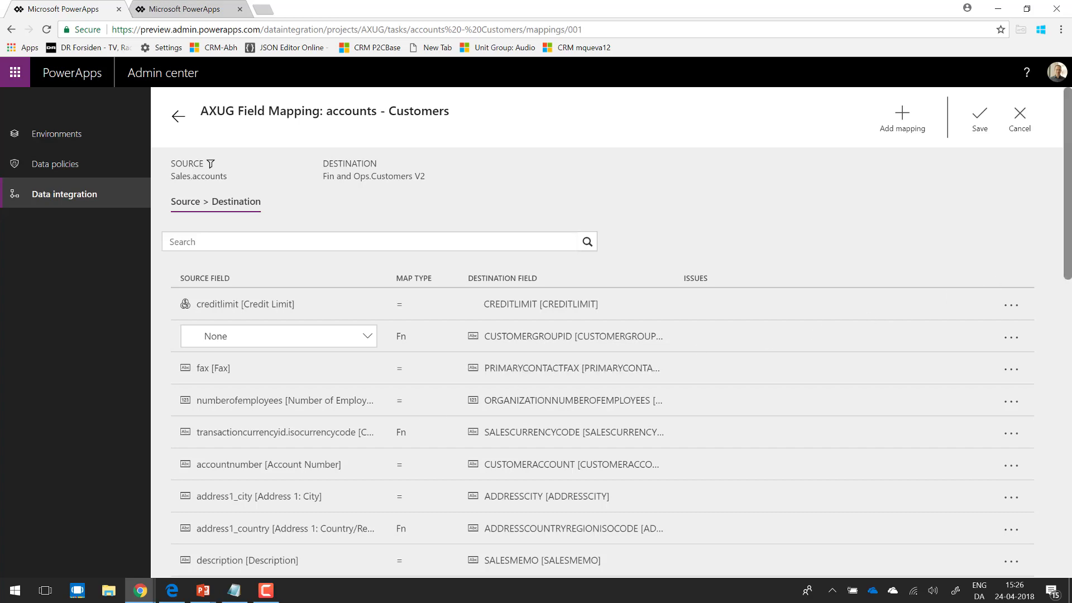
{"action": "scroll", "coordinate": [1068, 252], "scroll_direction": "down", "scroll_amount": 1}
{"action": "scroll", "coordinate": [1060, 451], "scroll_direction": "down", "scroll_amount": 10}
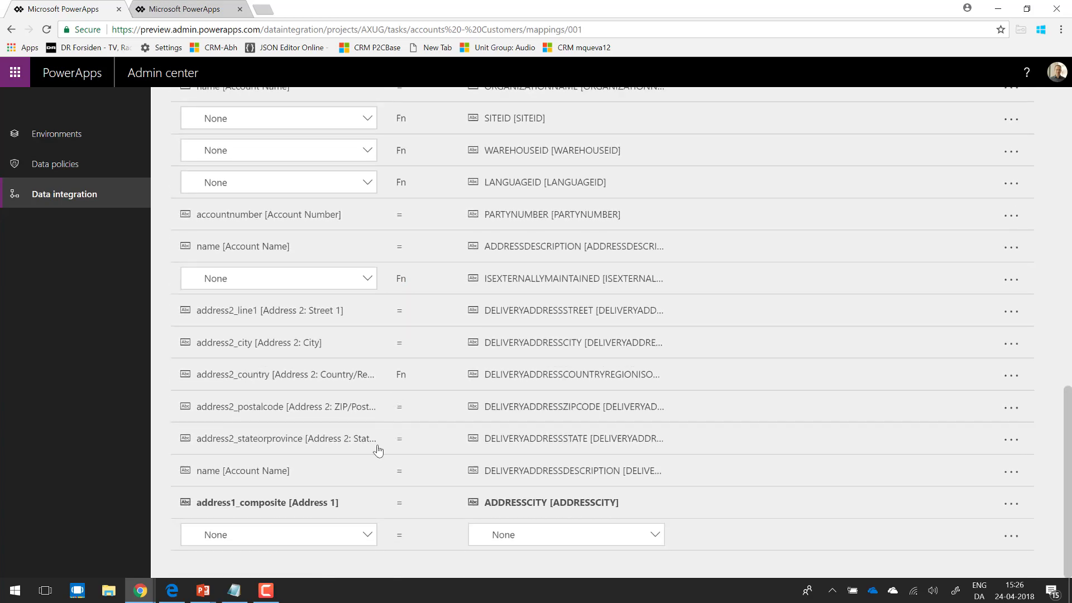
{"action": "left_click", "coordinate": [367, 470]}
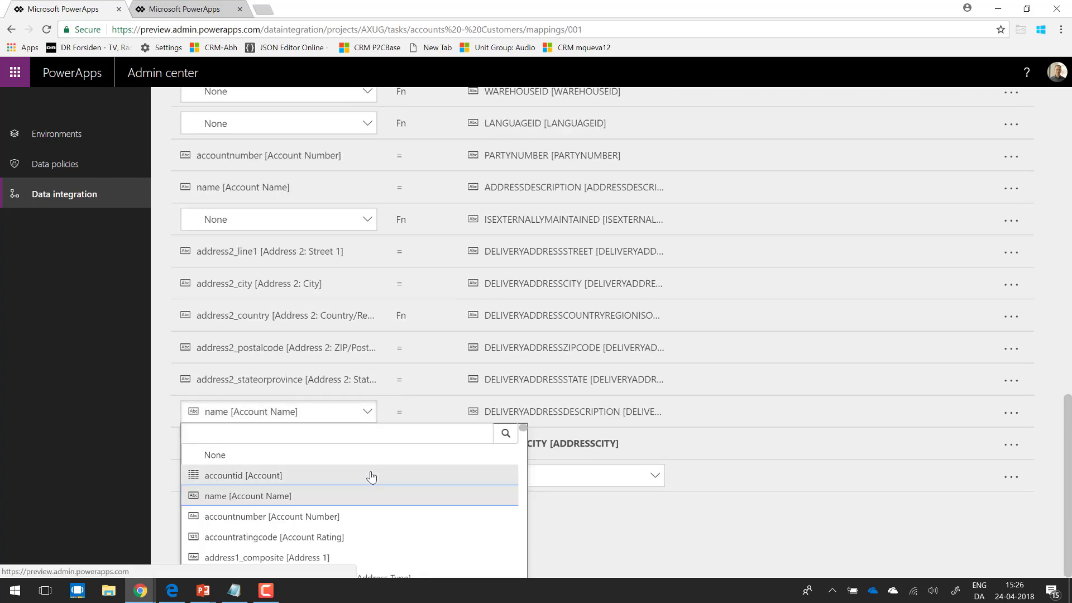
{"action": "left_click", "coordinate": [684, 539]}
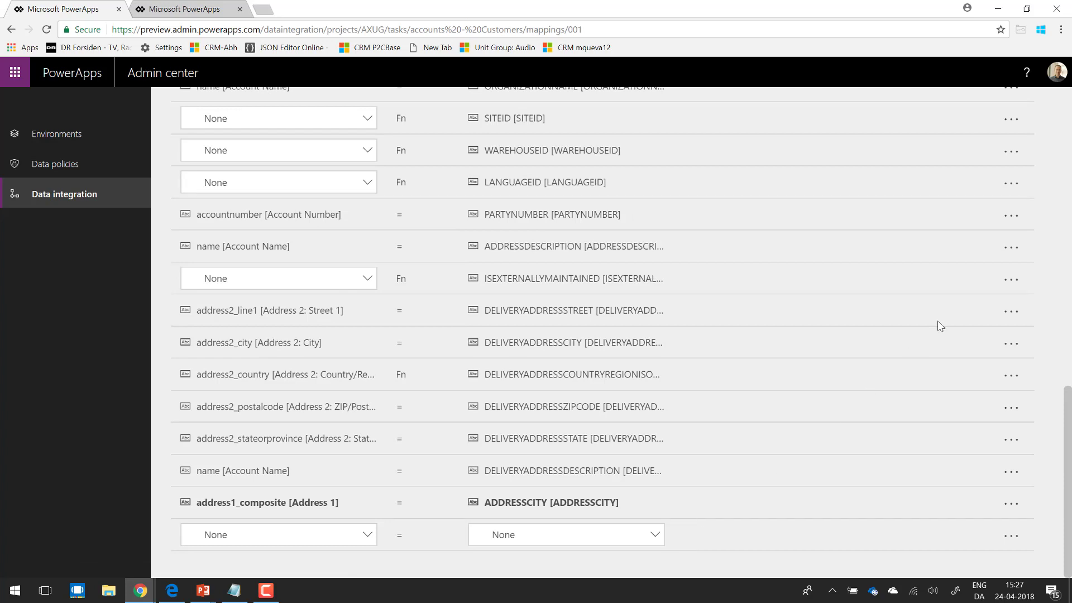
{"action": "scroll", "coordinate": [1070, 130], "scroll_direction": "up", "scroll_amount": 15}
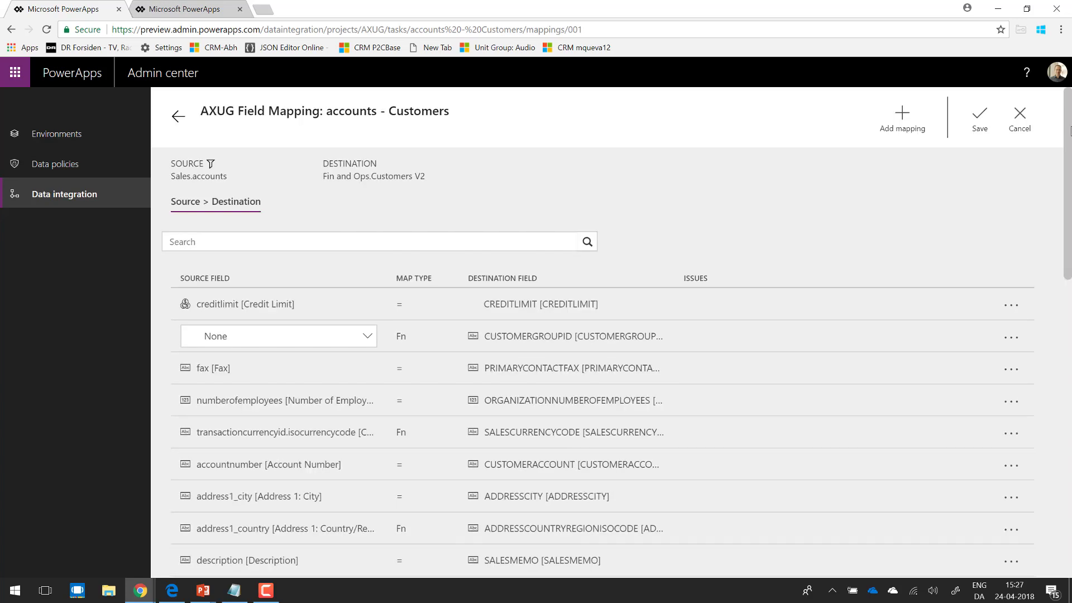
{"action": "left_click", "coordinate": [1019, 115]}
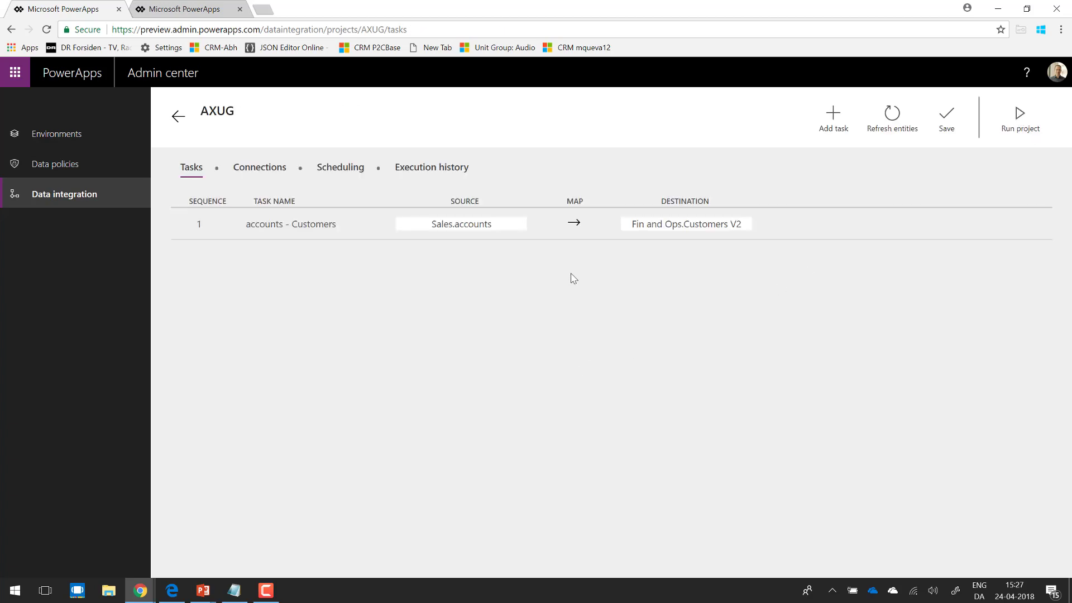
Step: Preview the recurring schedule option and its interval units for the AXUG project, and check the project's execution history
{"action": "left_click", "coordinate": [338, 169]}
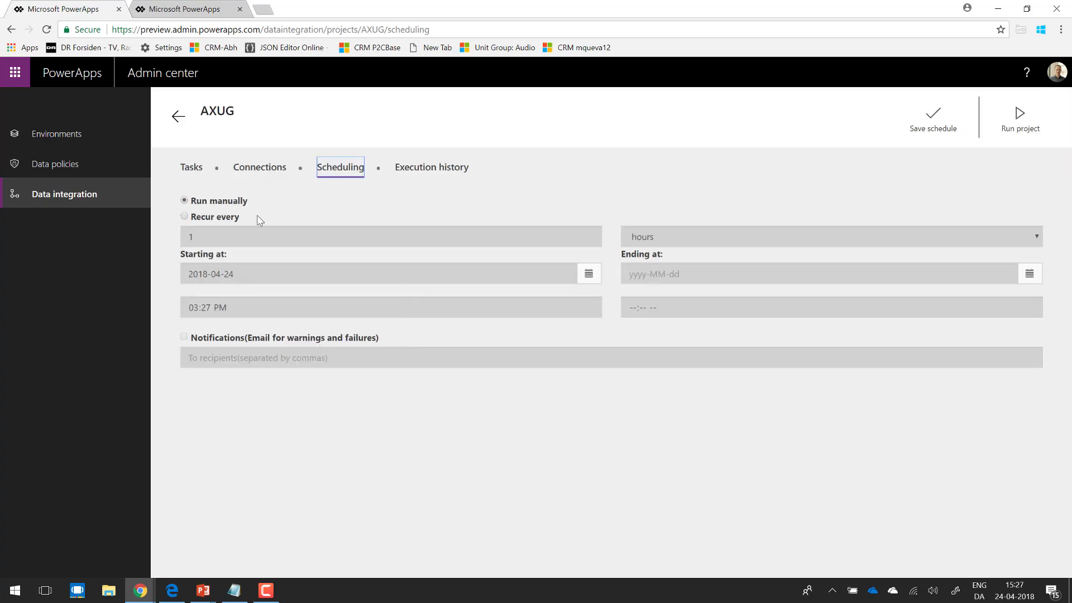
{"action": "left_click", "coordinate": [186, 218]}
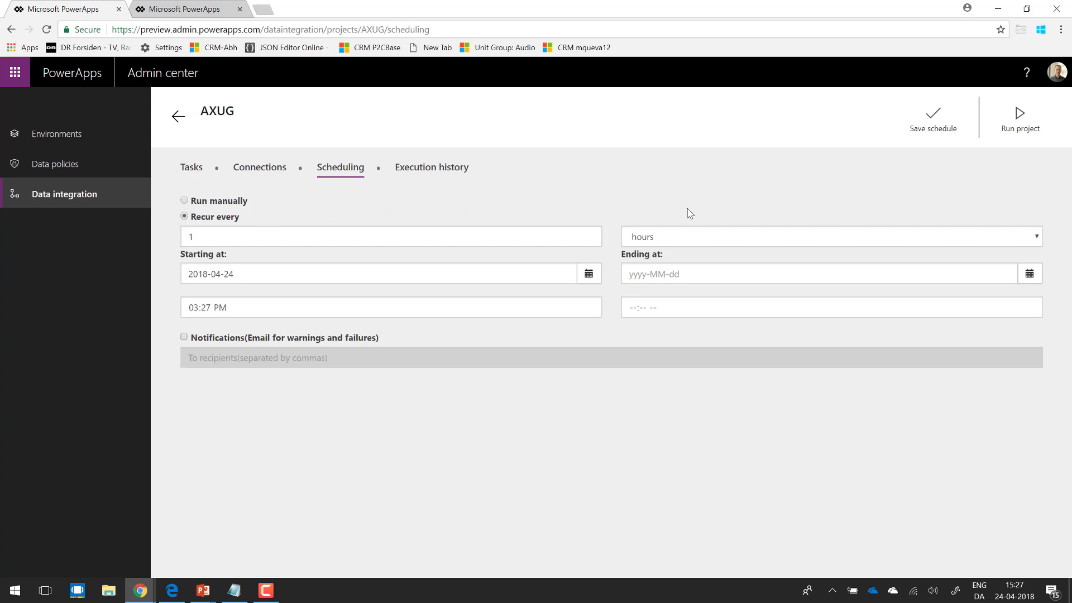
{"action": "left_click", "coordinate": [730, 235]}
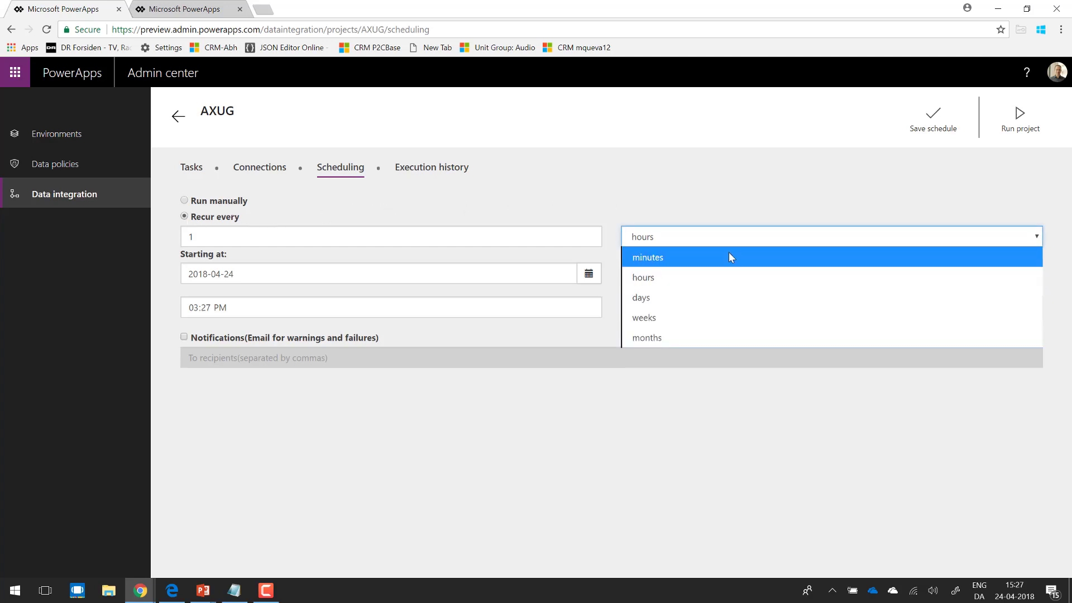
{"action": "left_click", "coordinate": [742, 190]}
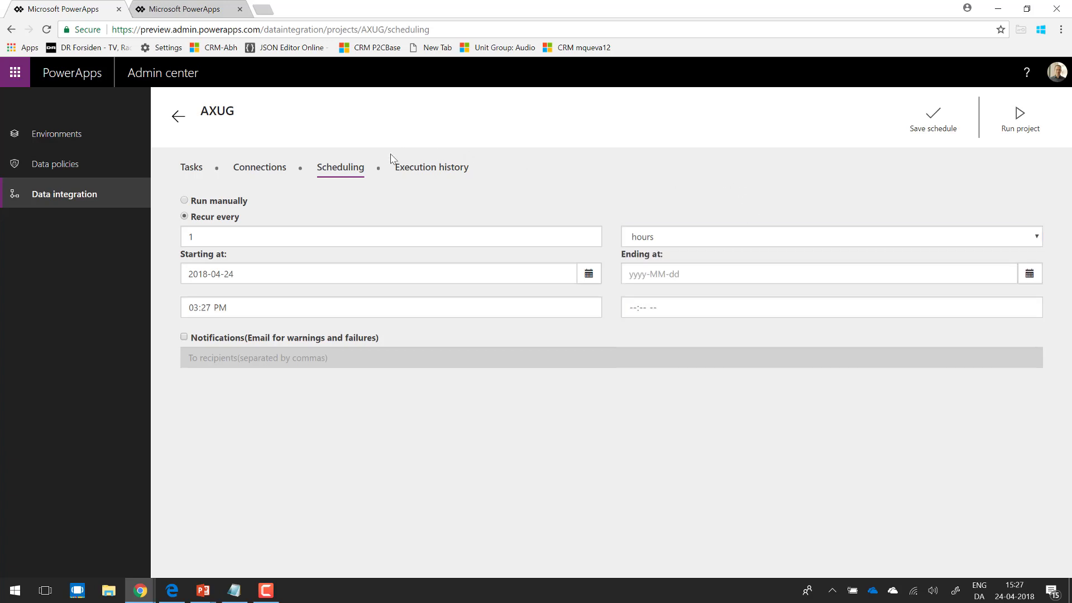
{"action": "left_click", "coordinate": [426, 169]}
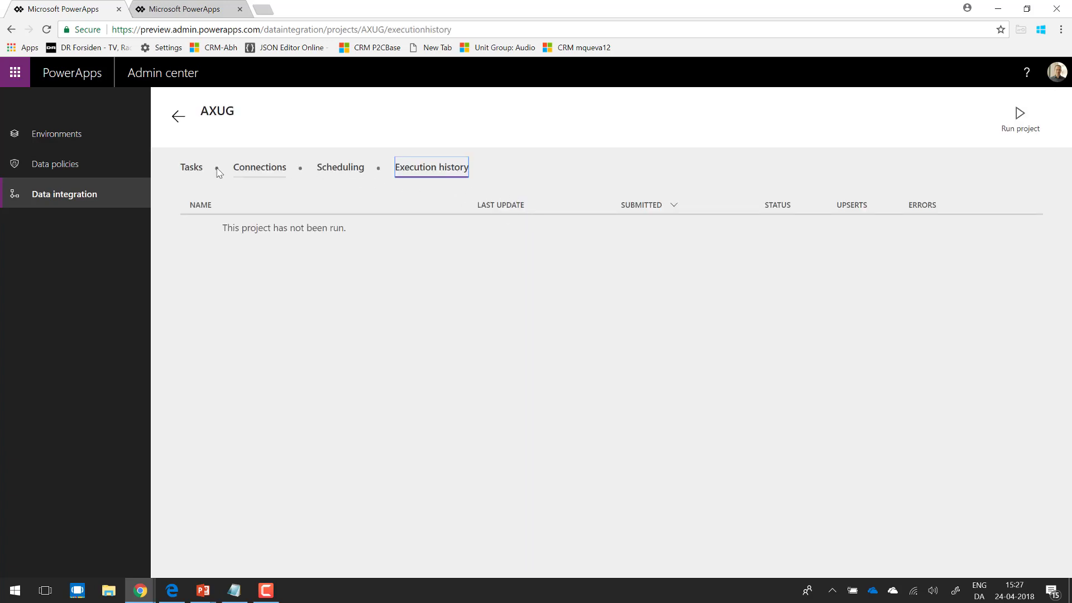
Step: Open the existing AXAdmin account project from the data integration list and examine the import errors of its accounts - Customers run
{"action": "left_click", "coordinate": [79, 200]}
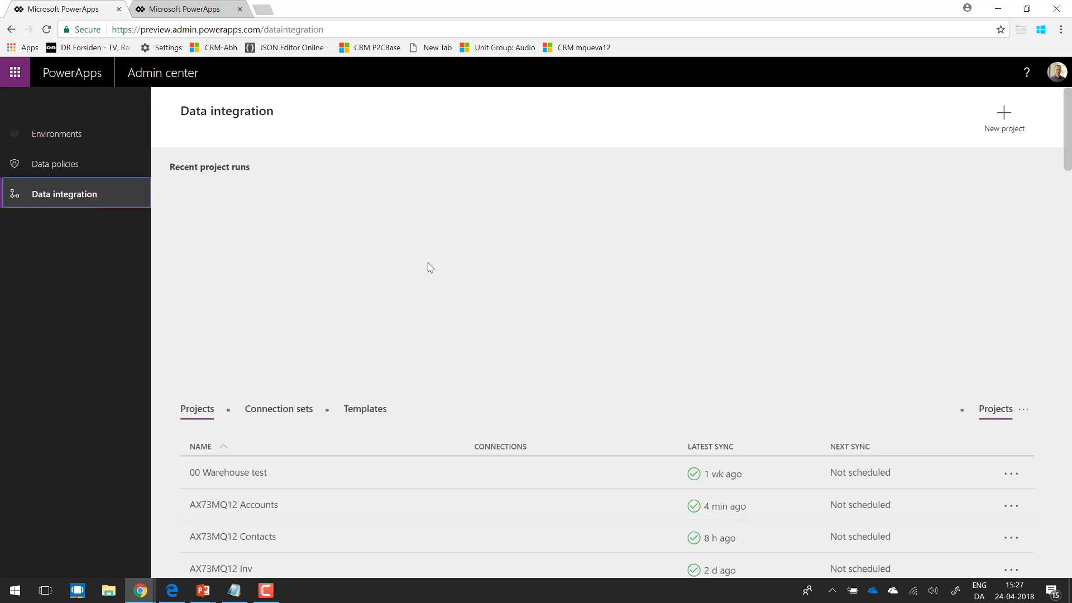
{"action": "scroll", "coordinate": [1069, 195], "scroll_direction": "down", "scroll_amount": 7}
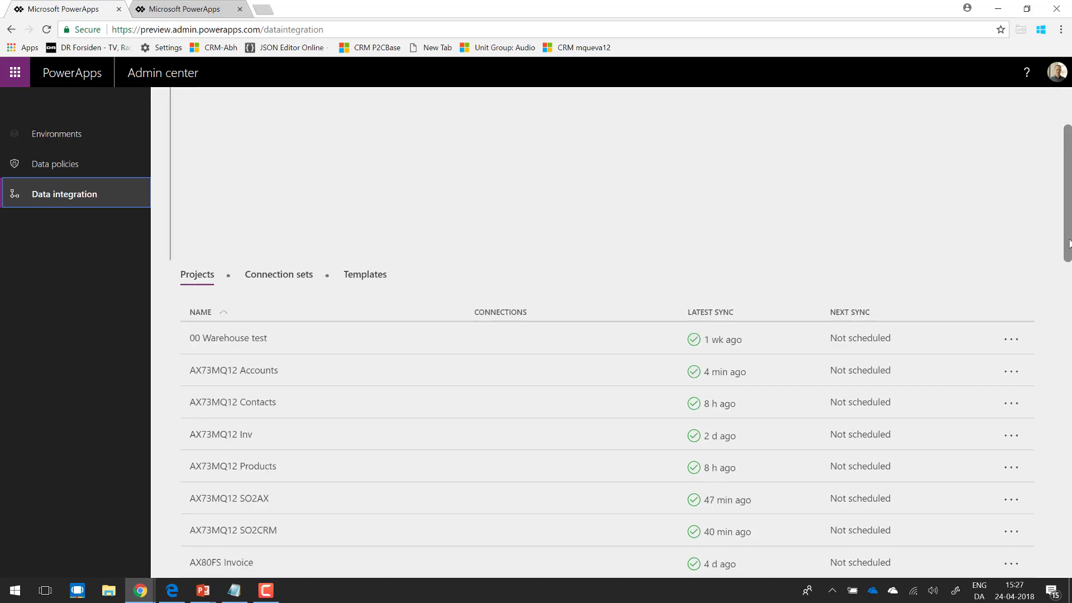
{"action": "left_click", "coordinate": [583, 412]}
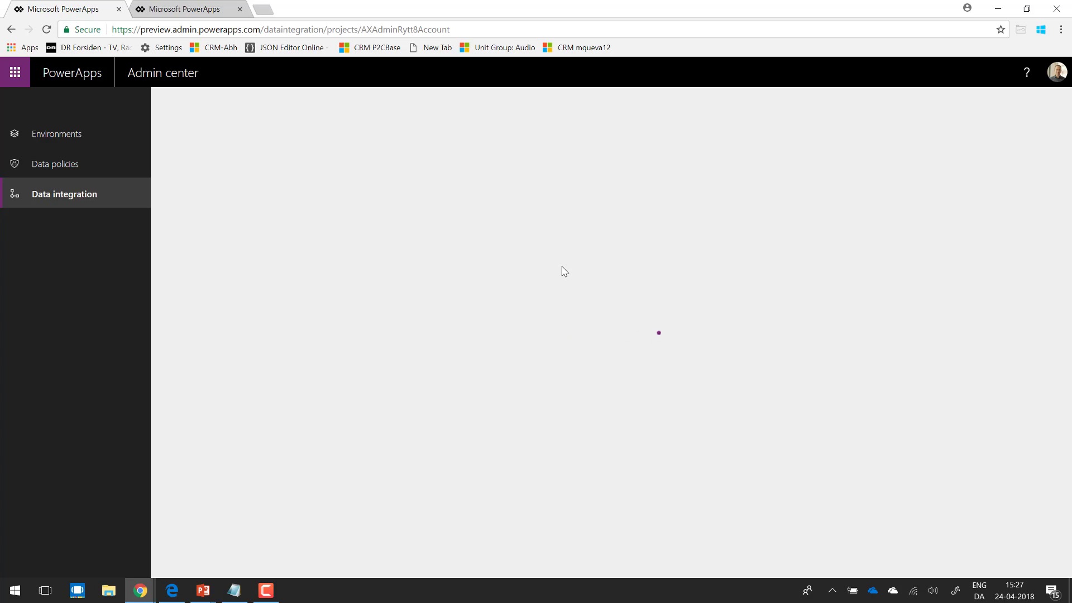
{"action": "left_click", "coordinate": [447, 177]}
{"action": "left_click", "coordinate": [614, 231]}
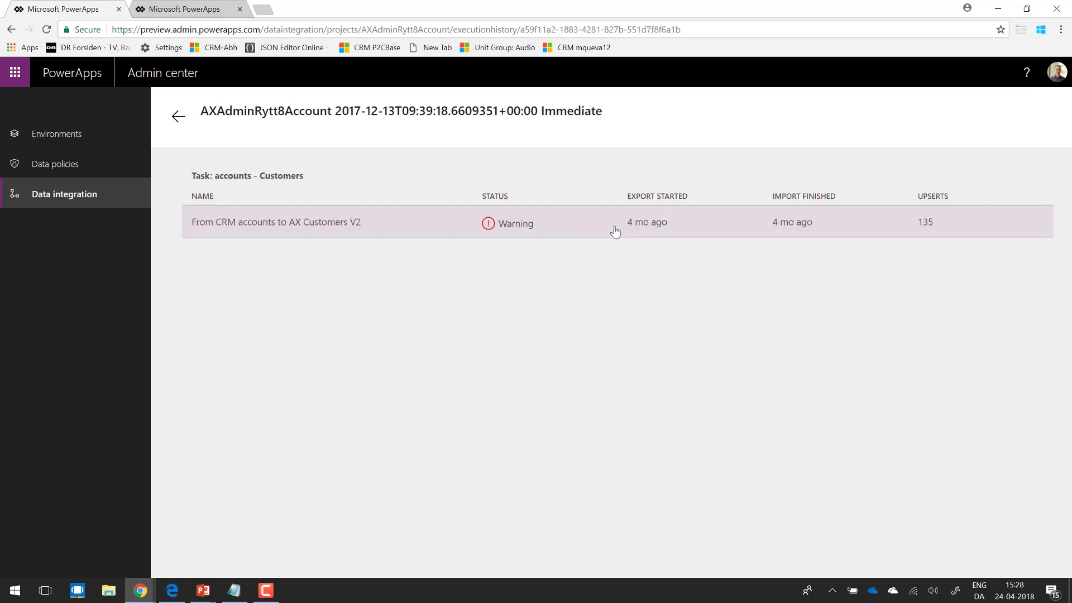
{"action": "left_click", "coordinate": [575, 225]}
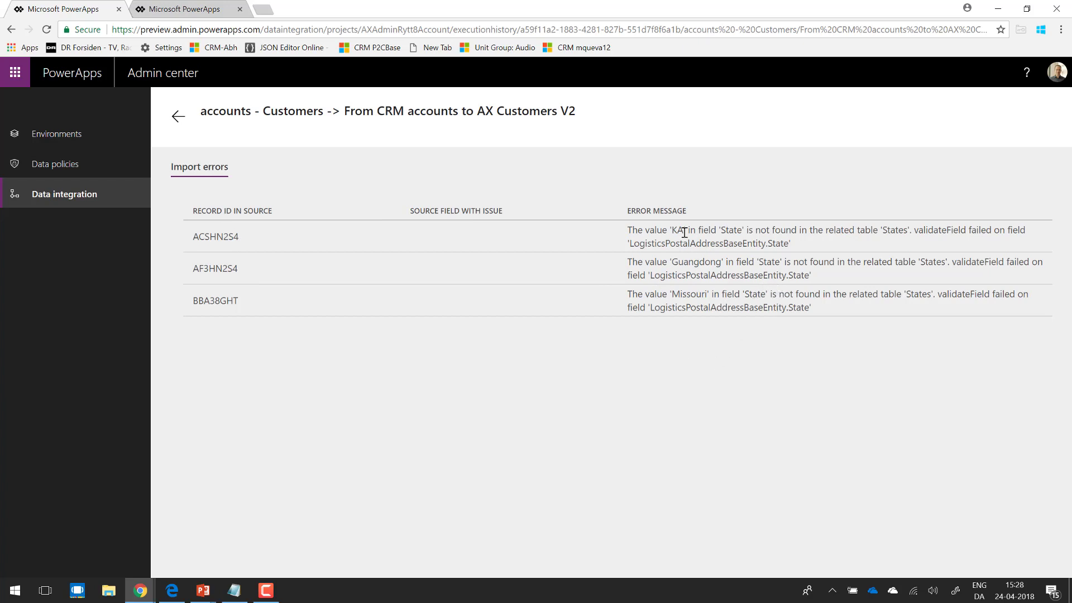
{"action": "left_click", "coordinate": [178, 119]}
{"action": "left_click", "coordinate": [178, 118]}
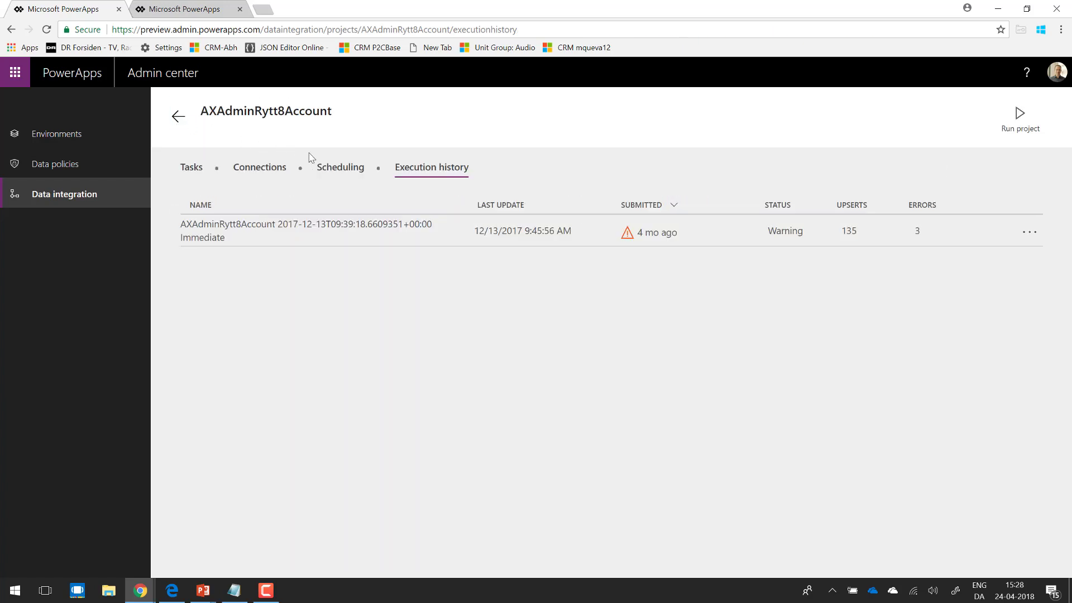
Step: Switch the project's schedule from manual to recurring and enable email notifications for warnings and failures
{"action": "left_click", "coordinate": [342, 171]}
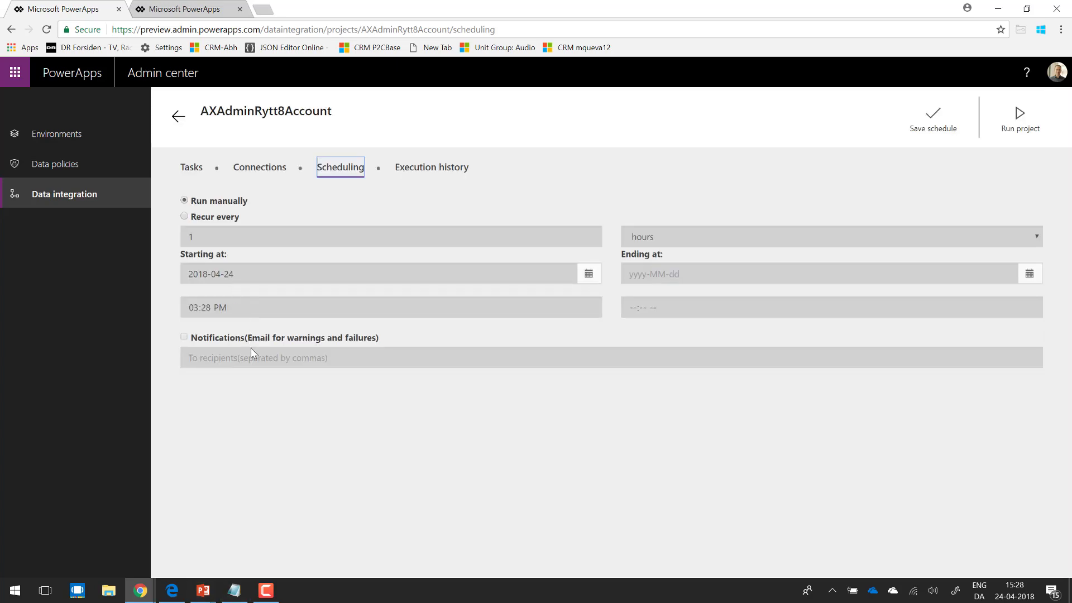
{"action": "left_click", "coordinate": [198, 216]}
{"action": "left_click", "coordinate": [198, 338]}
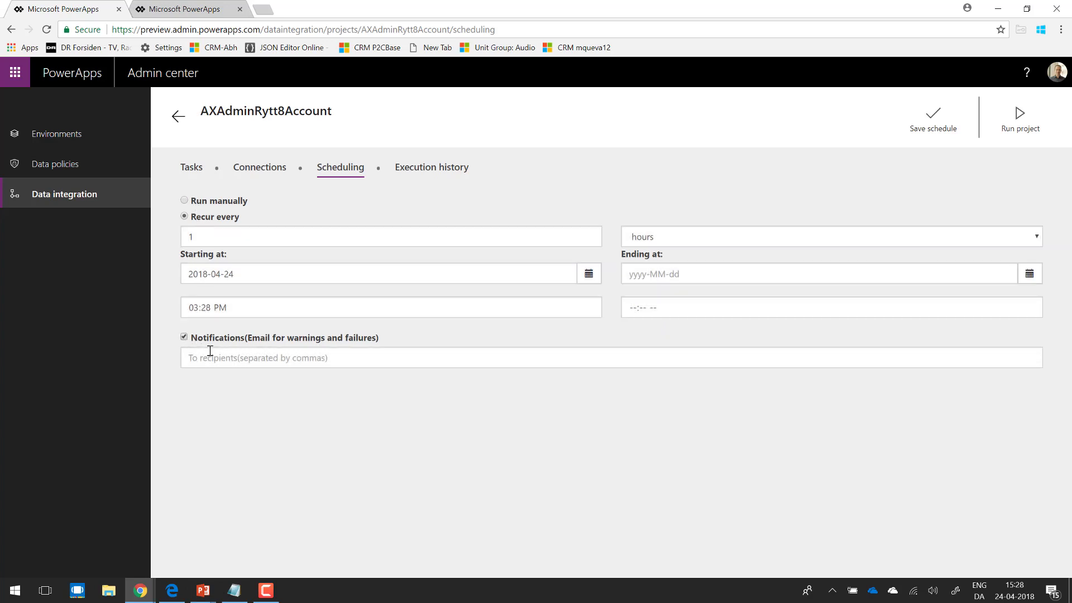
Step: Switch to PowerPoint and bring up the running slide show at the Templates slide
{"action": "left_click", "coordinate": [203, 590]}
{"action": "left_click", "coordinate": [192, 535]}
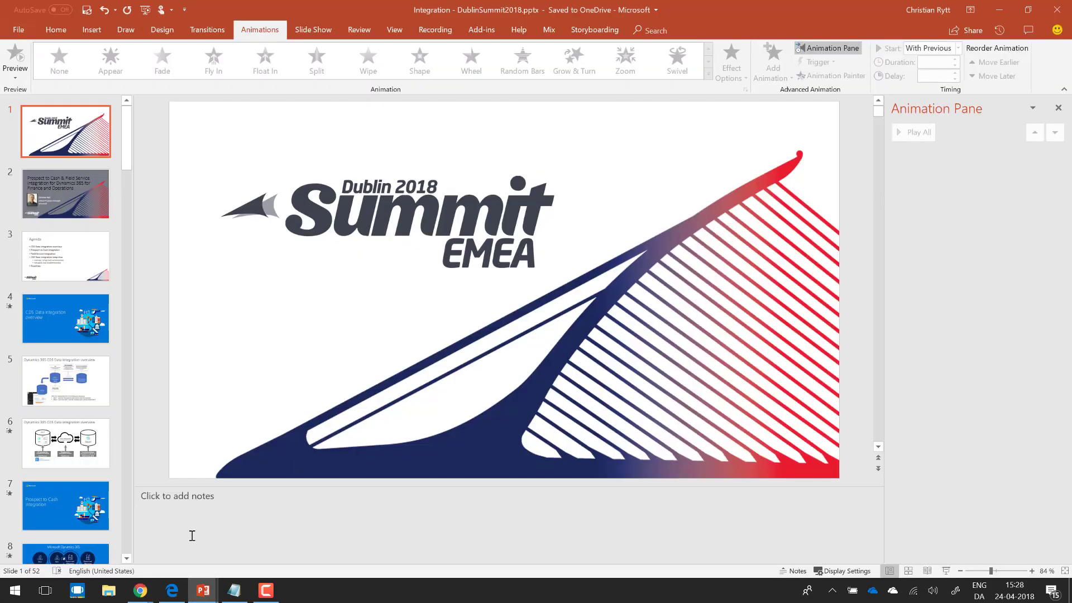
{"action": "mouse_move", "coordinate": [208, 584]}
{"action": "left_click", "coordinate": [273, 533]}
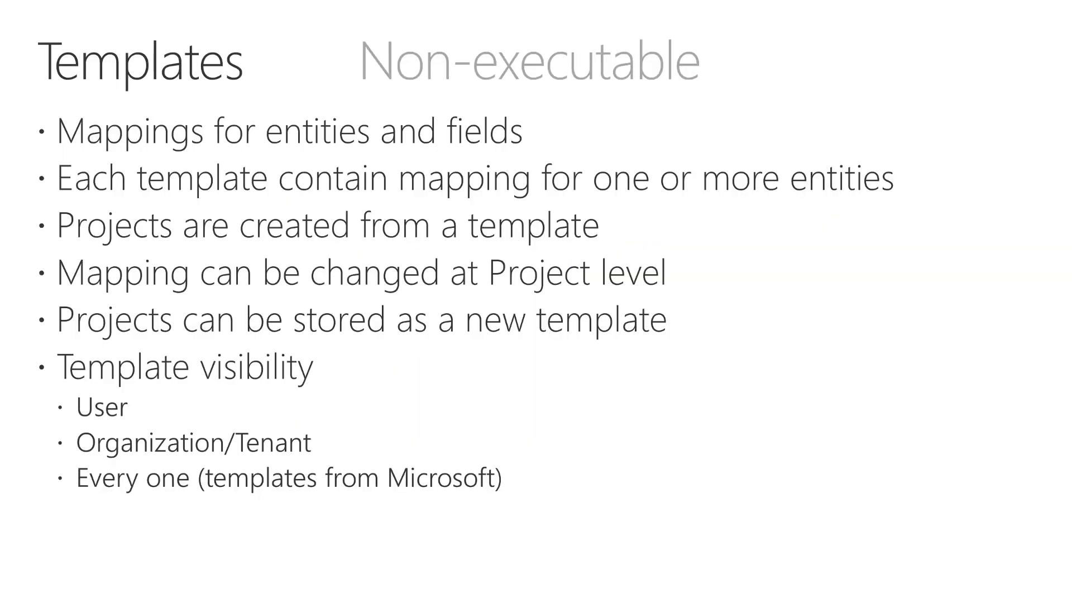
Step: Advance the slide show past the execution and troubleshooting slides to Field Service and Operations integration Phase 3 - 5
{"action": "key", "text": "Right"}
{"action": "key", "text": "Right"}
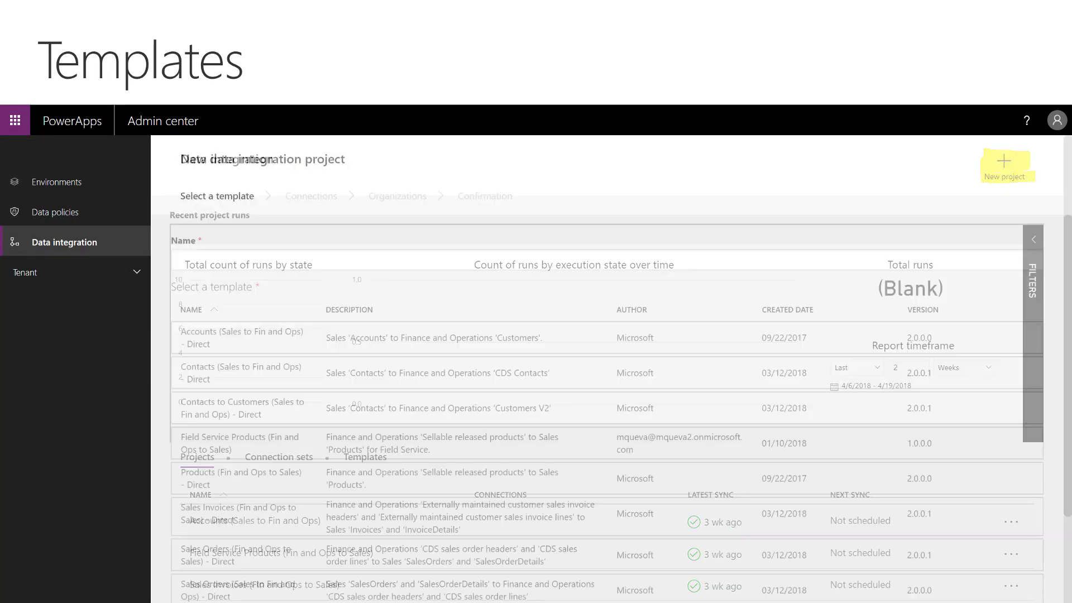
{"action": "key", "text": "Right"}
{"action": "key", "text": "Right"}
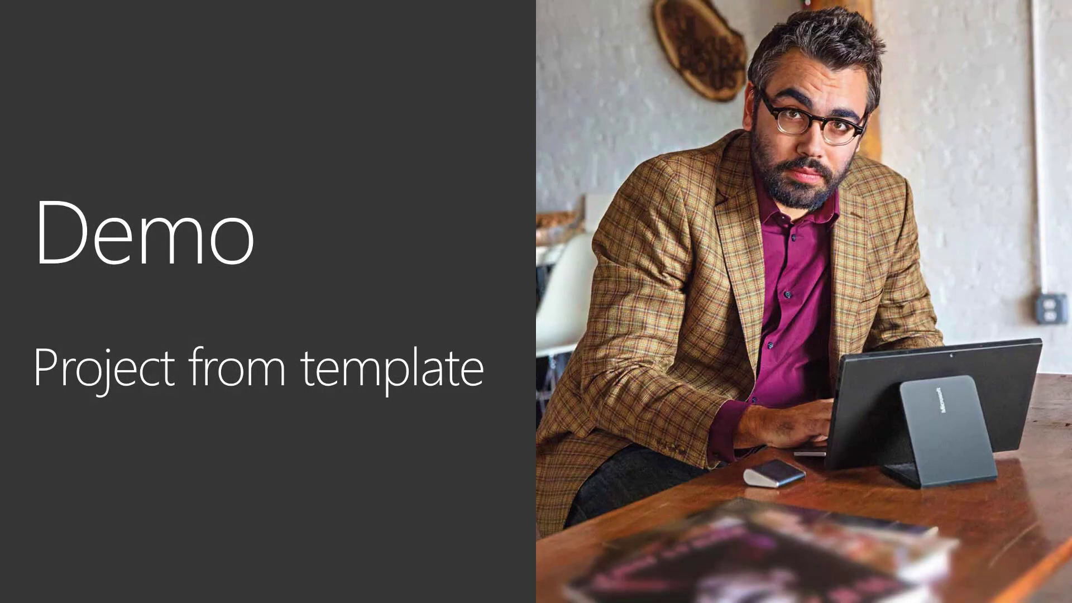
{"action": "key", "text": "Right"}
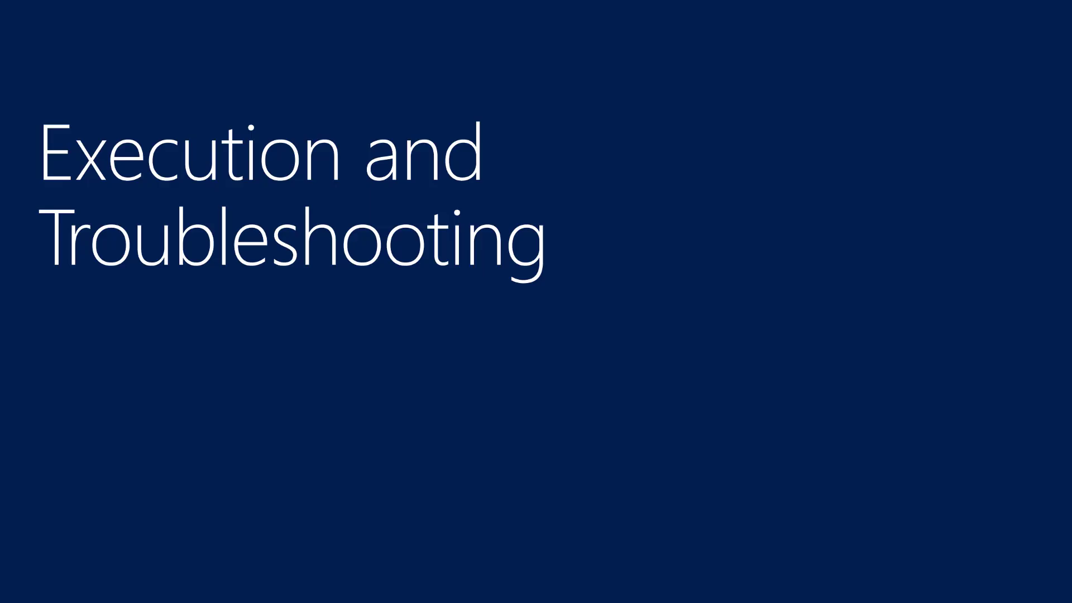
{"action": "key", "text": "Right"}
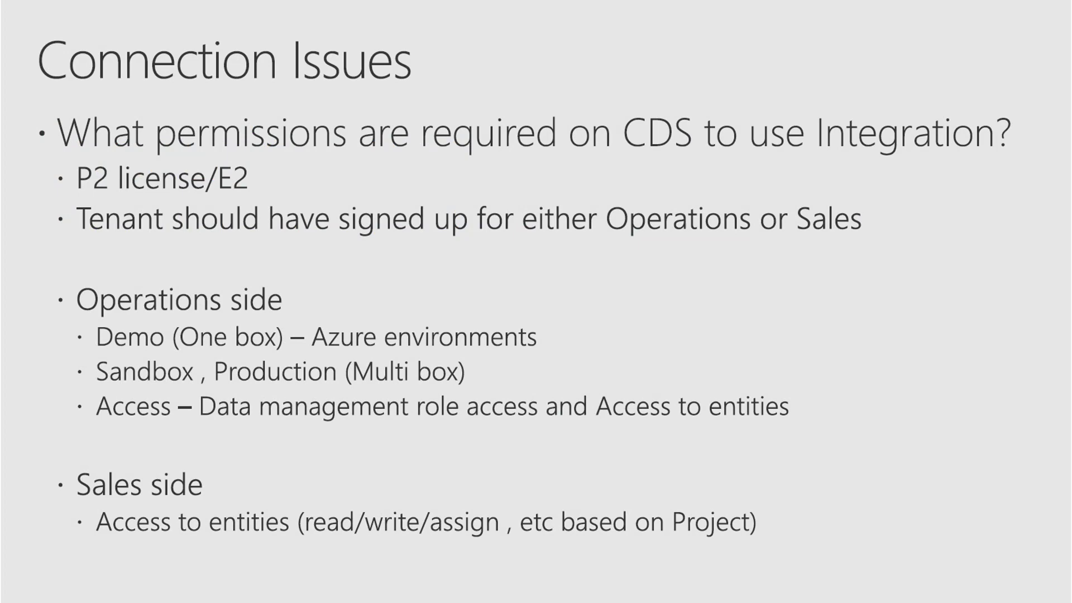
{"action": "key", "text": "Right"}
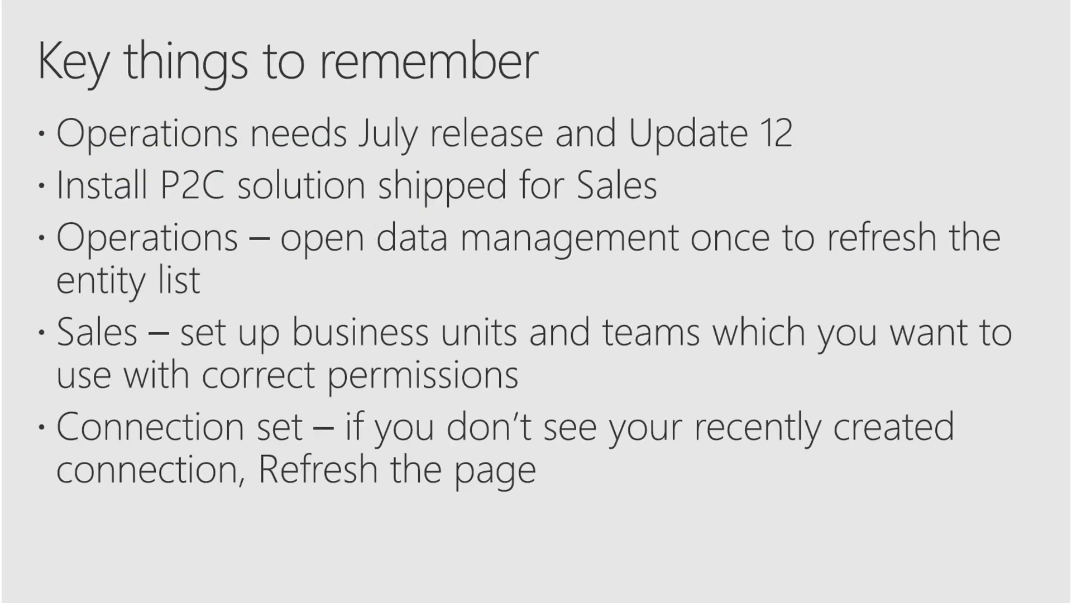
{"action": "key", "text": "Right"}
{"action": "key", "text": "Right"}
{"action": "key", "text": "Right"}
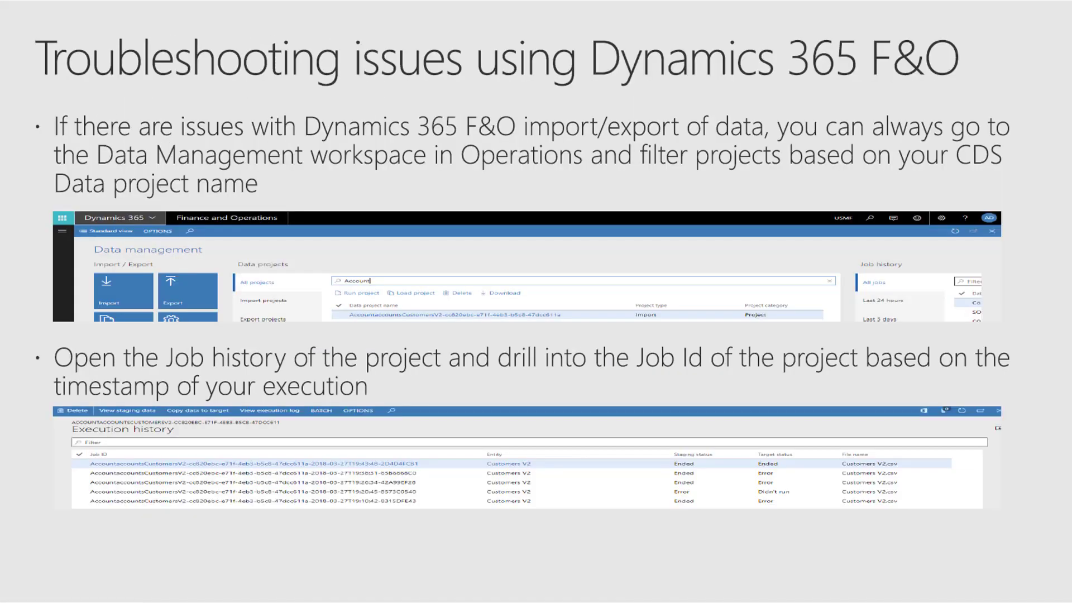
{"action": "key", "text": "Right"}
{"action": "key", "text": "Right"}
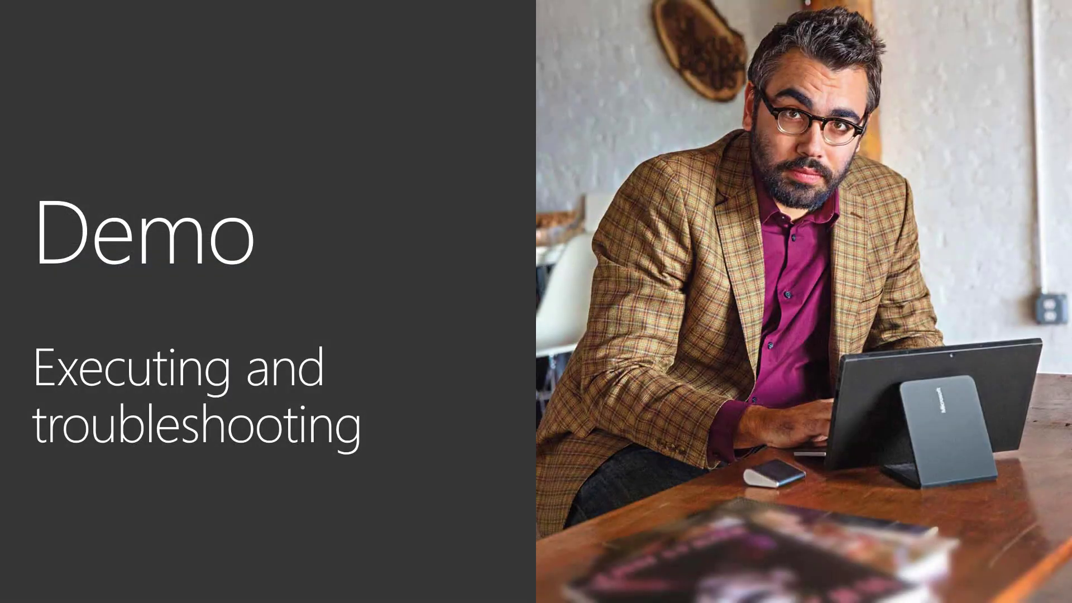
{"action": "key", "text": "Right"}
{"action": "key", "text": "Right"}
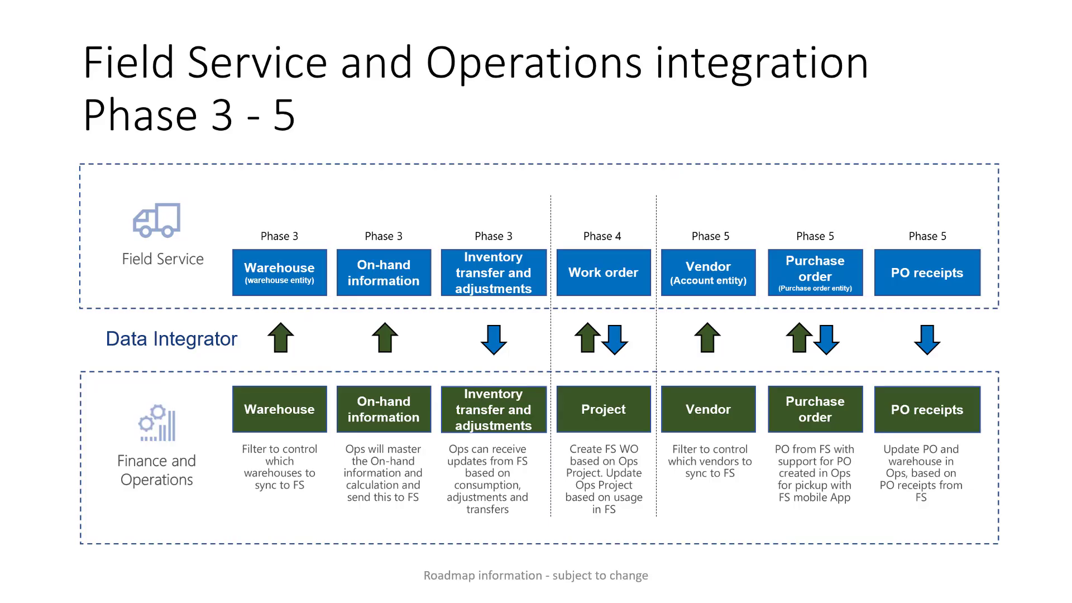